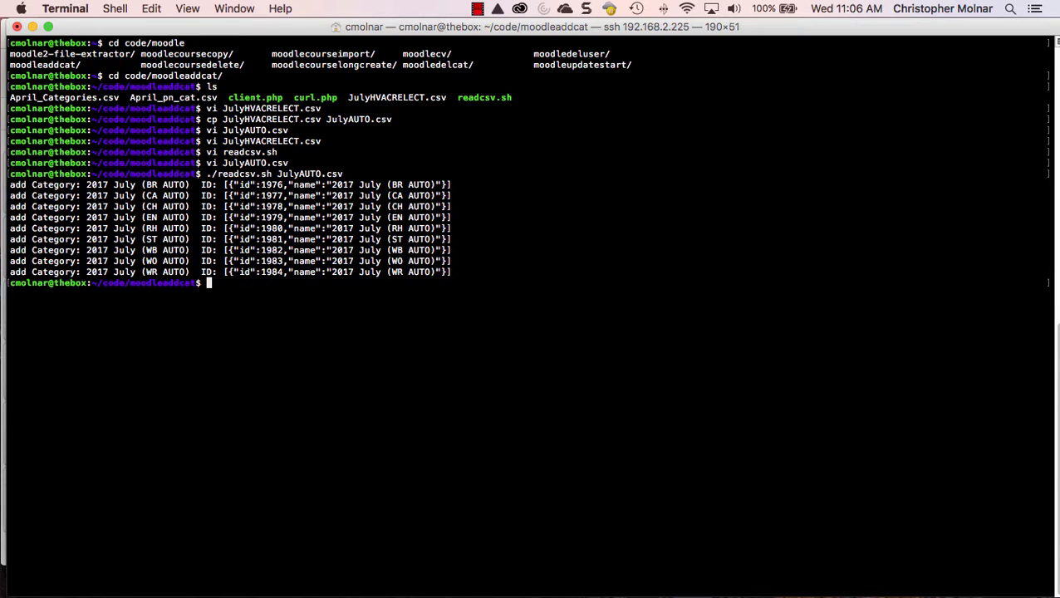
# - Switch to Excel and review the columns in AUTO_JUL_2017 and the course list in July Automotive Course Copy
pyautogui.press('super+Tab')
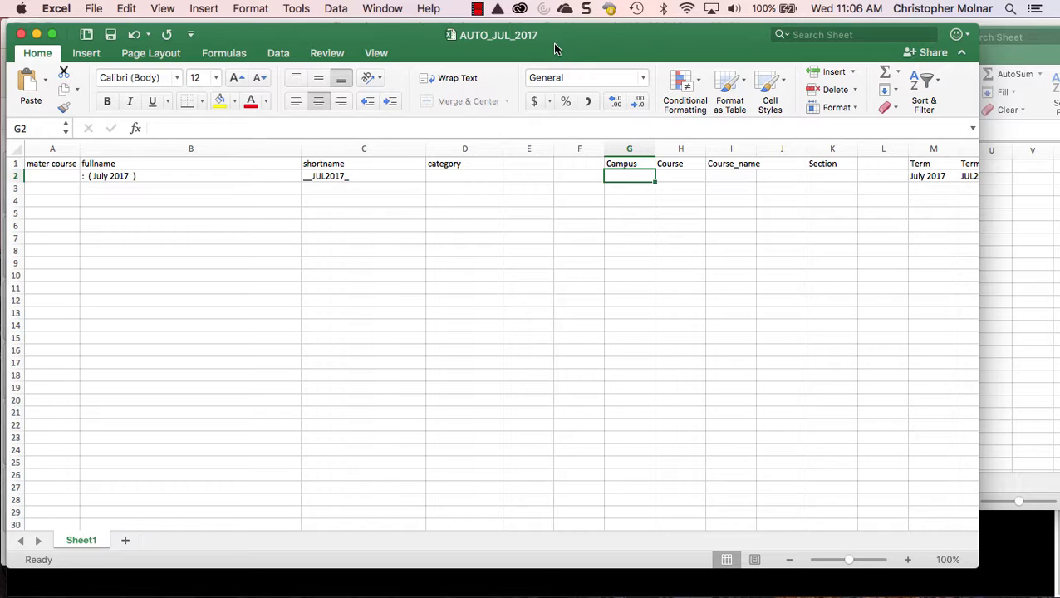
pyautogui.press('Left')
pyautogui.press('Left')
pyautogui.press('Left')
pyautogui.press('Left')
pyautogui.press('Left')
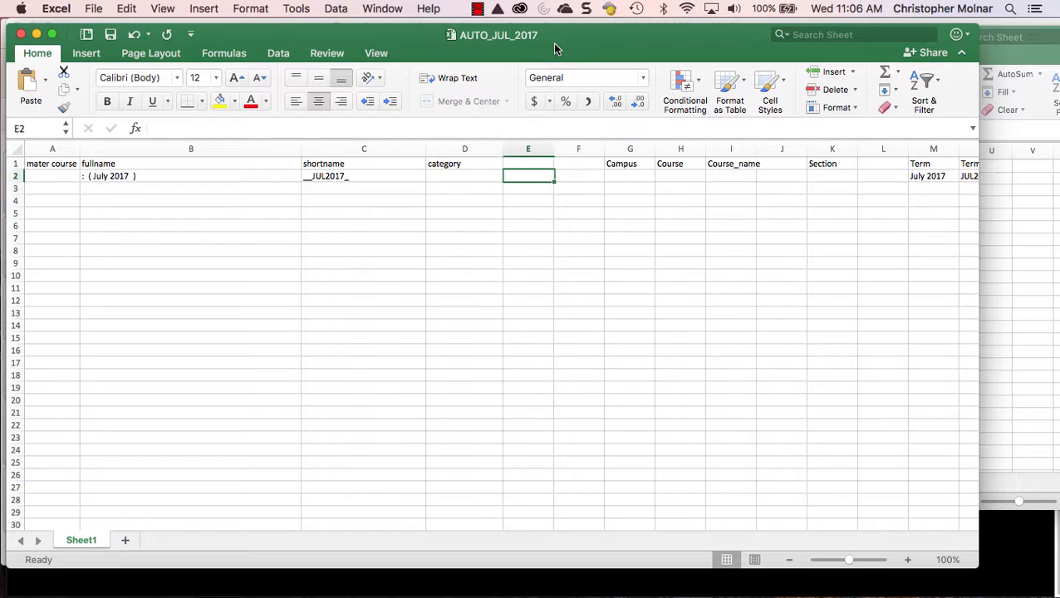
pyautogui.press('Right')
pyautogui.press('Right')
pyautogui.press('Right')
pyautogui.click(991, 53)
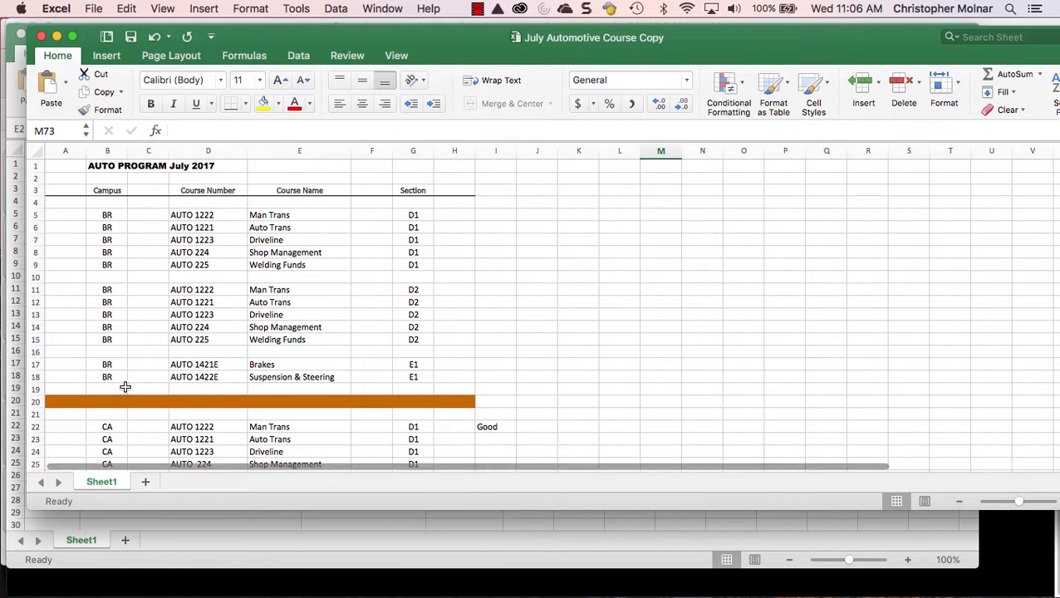
pyautogui.scroll(-2, 153, 288)
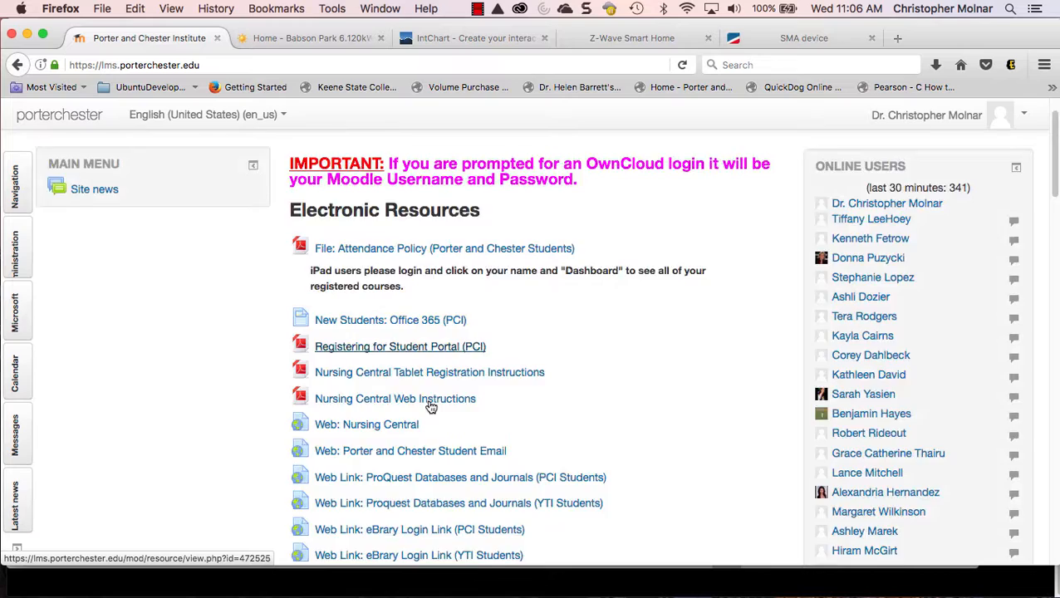
# - In the Firefox LMS page, expand the Branford course category and its Auto subcategory to examine the term categories
pyautogui.scroll(-10, 433, 402)
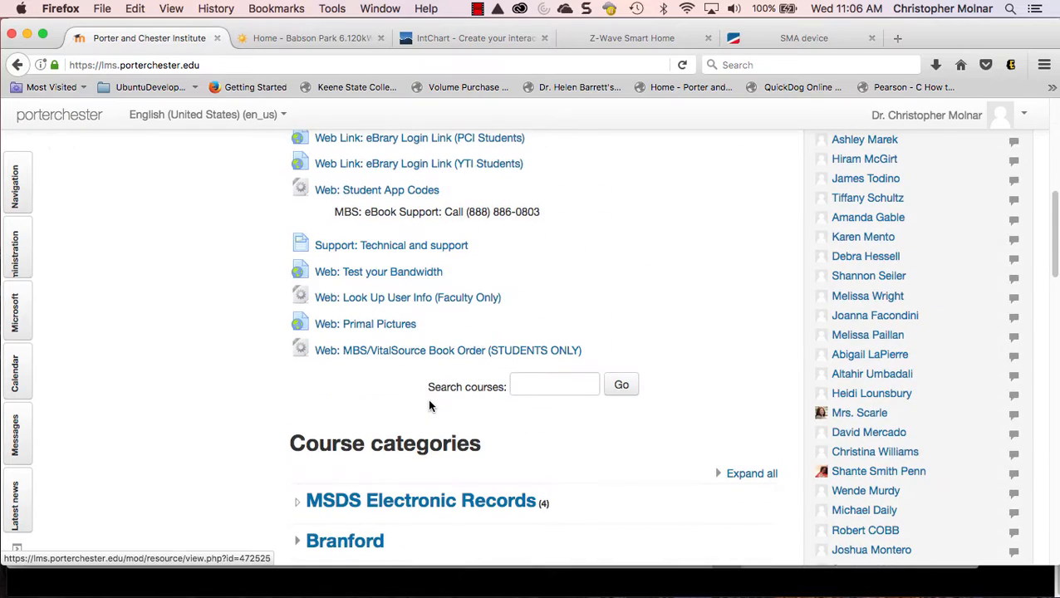
pyautogui.scroll(-5, 430, 405)
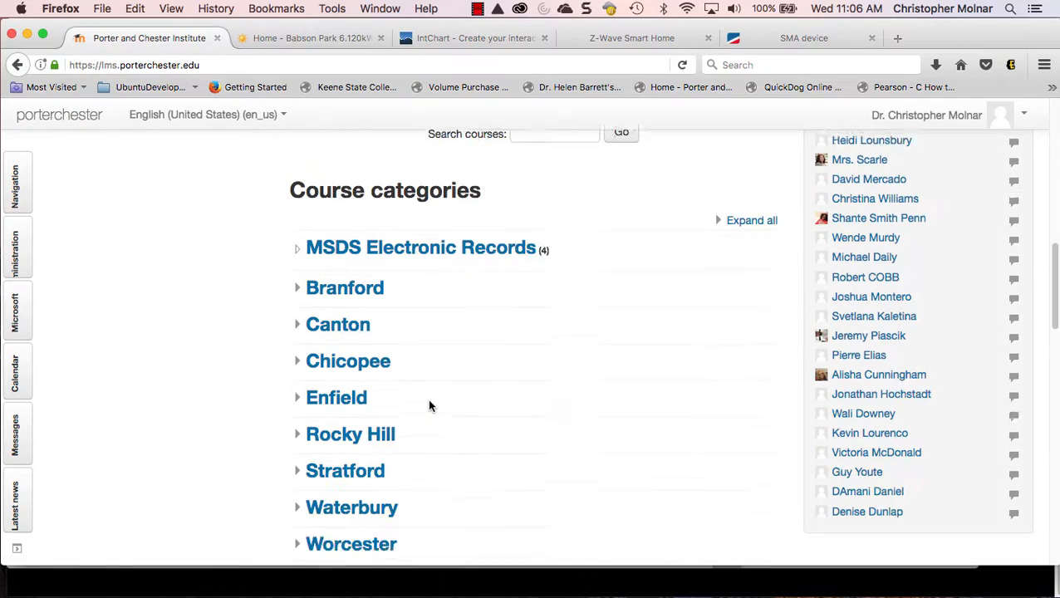
pyautogui.click(309, 276)
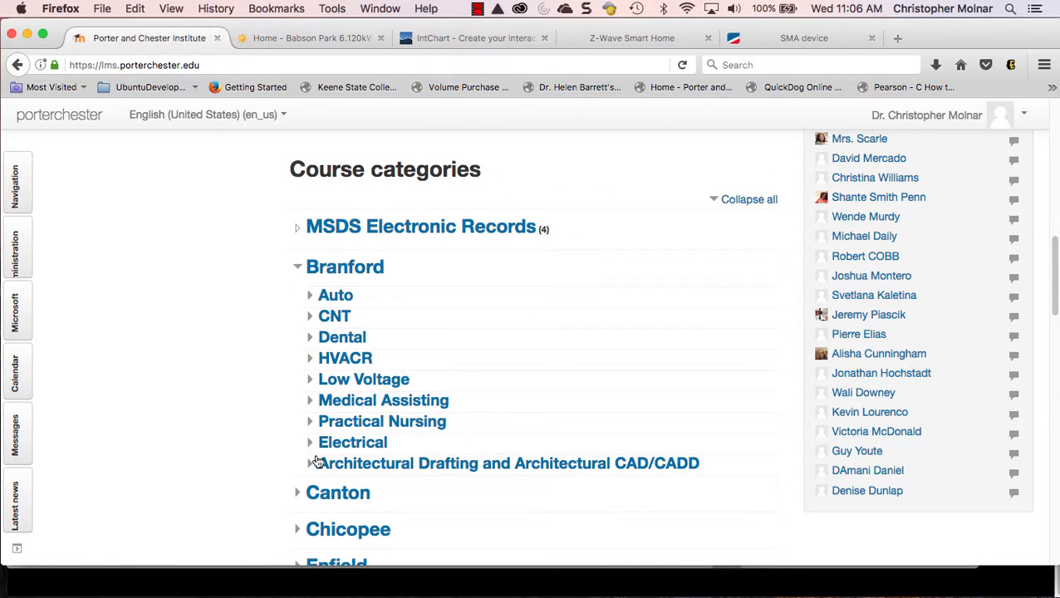
pyautogui.click(309, 295)
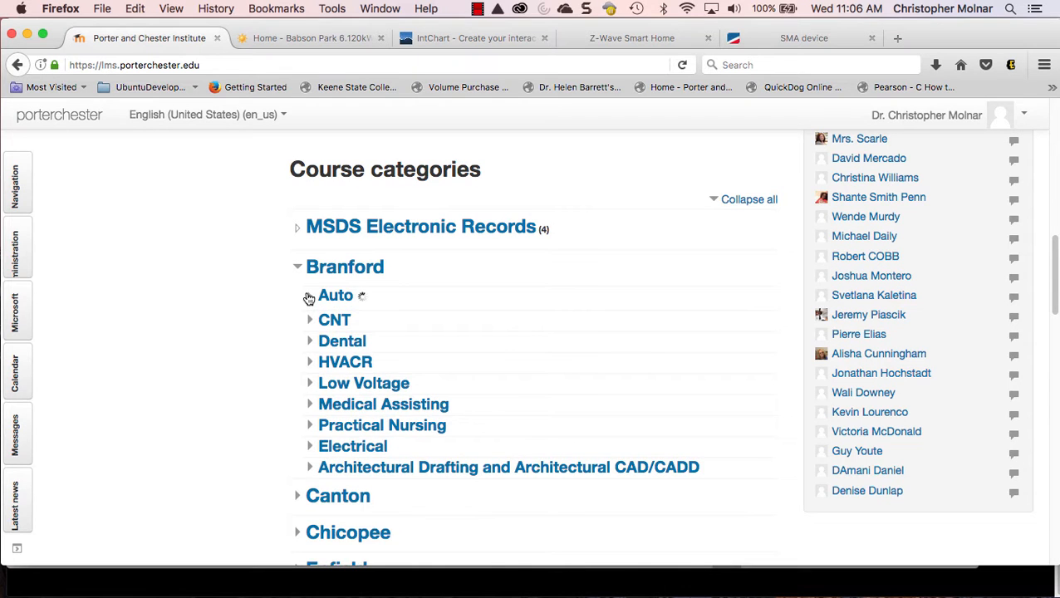
pyautogui.scroll(-3, 400, 347)
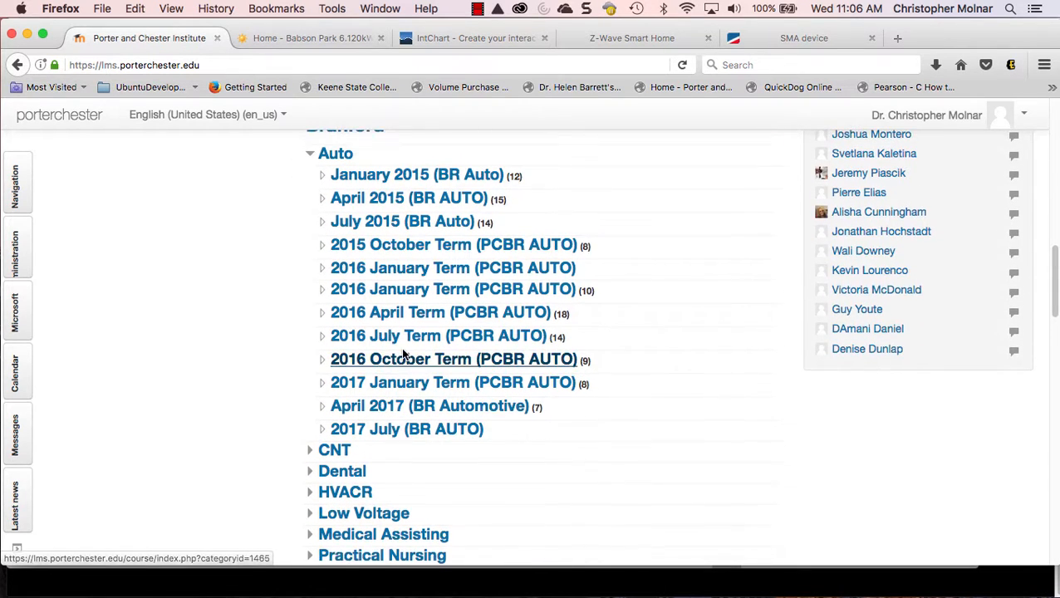
pyautogui.scroll(1, 402, 349)
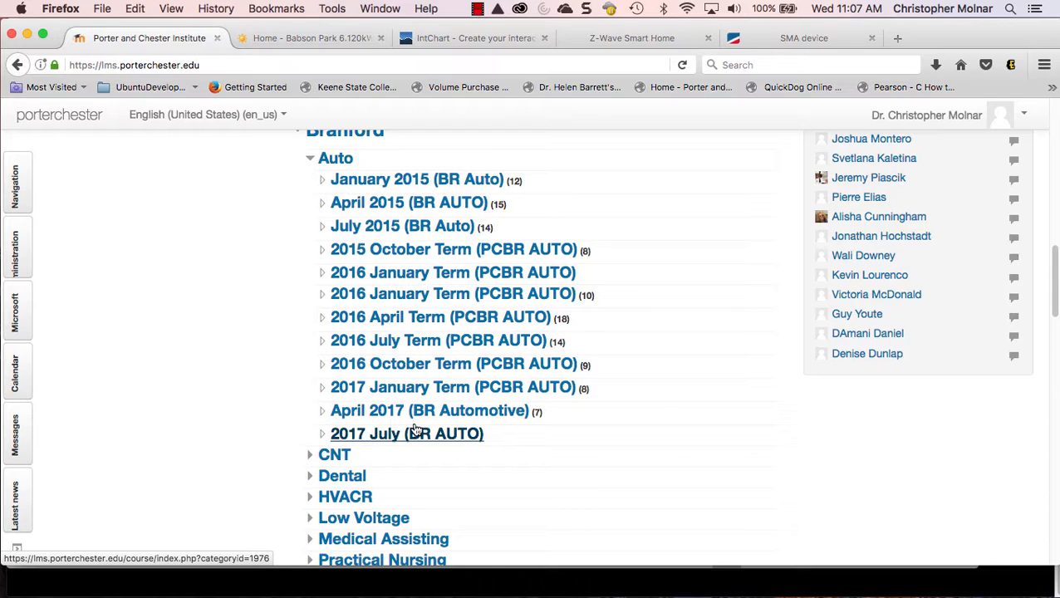
# - Switch to Notes, highlight the category IDs for WR AUTO and BR AUTO, and return to Firefox
pyautogui.press('super+Tab')
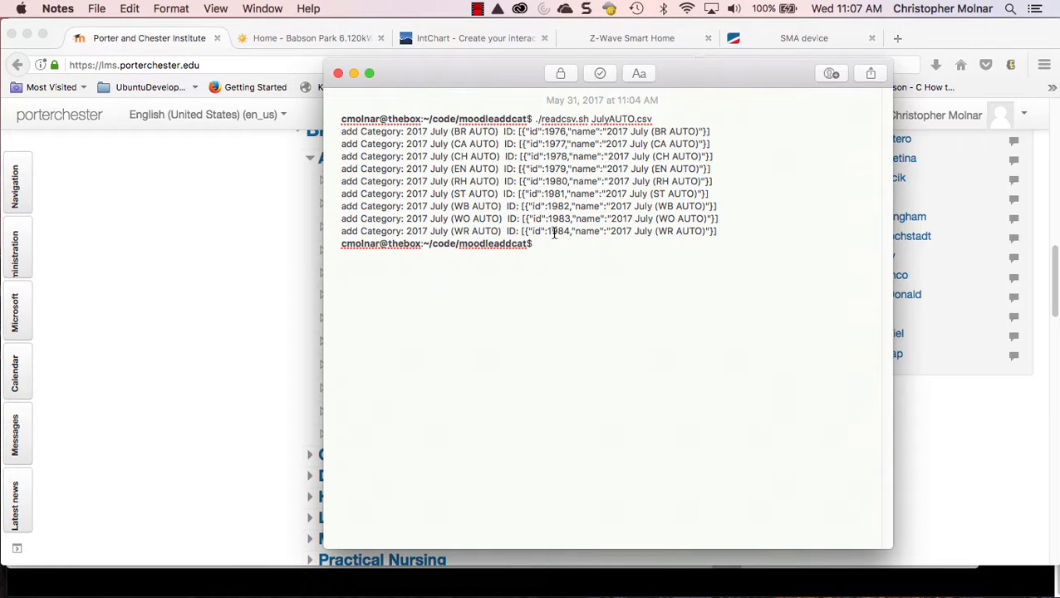
pyautogui.moveTo(548, 231); pyautogui.dragTo(570, 233)
pyautogui.moveTo(568, 131); pyautogui.dragTo(544, 131)
pyautogui.click(937, 482)
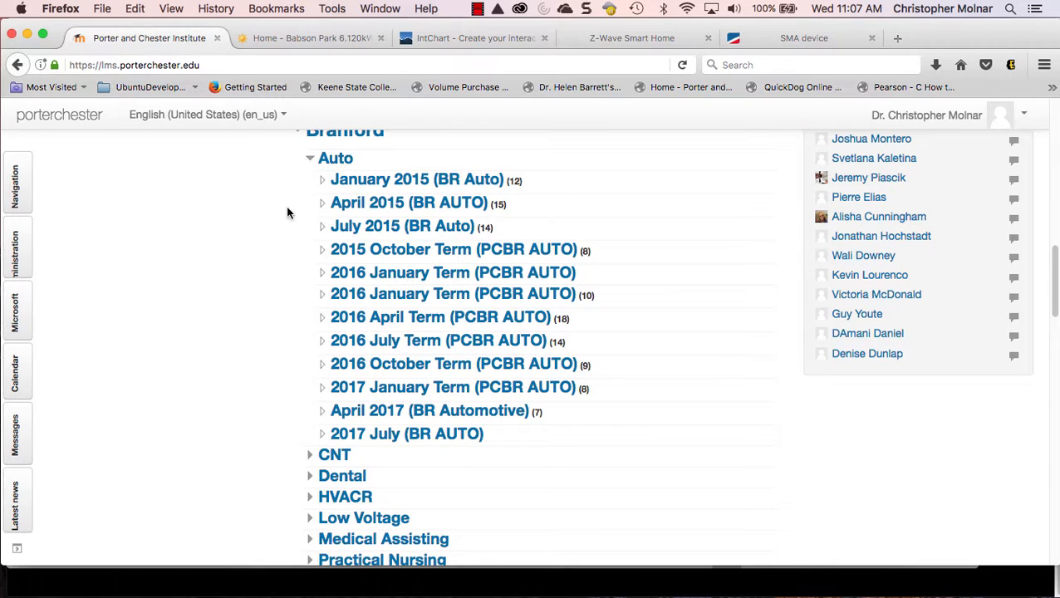
# - Open the 2017 July (BR AUTO) category page and compare the category ID in its address with the list in Notes
pyautogui.click(392, 441)
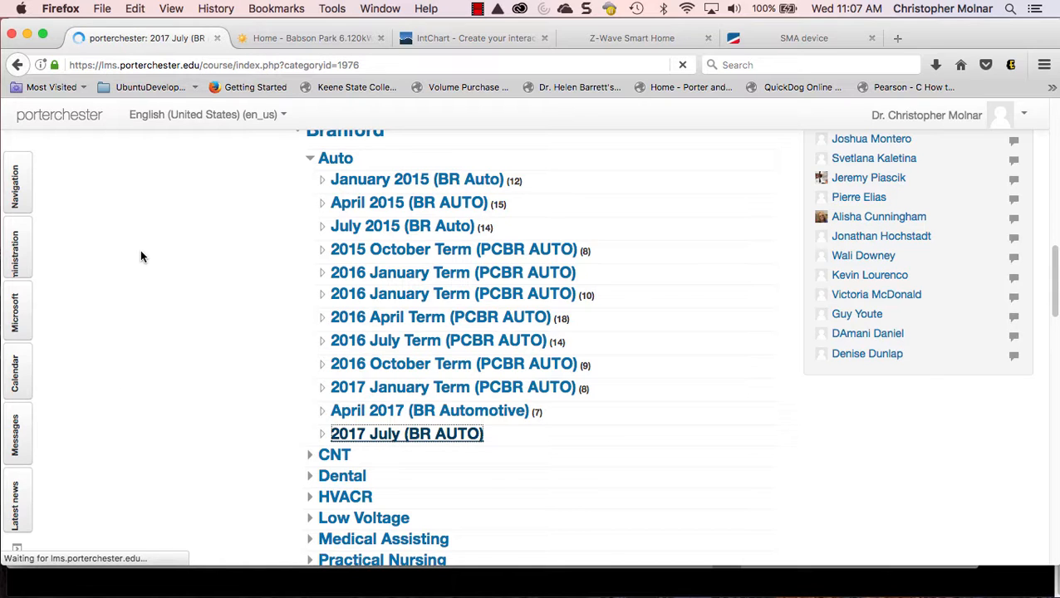
pyautogui.click(379, 67)
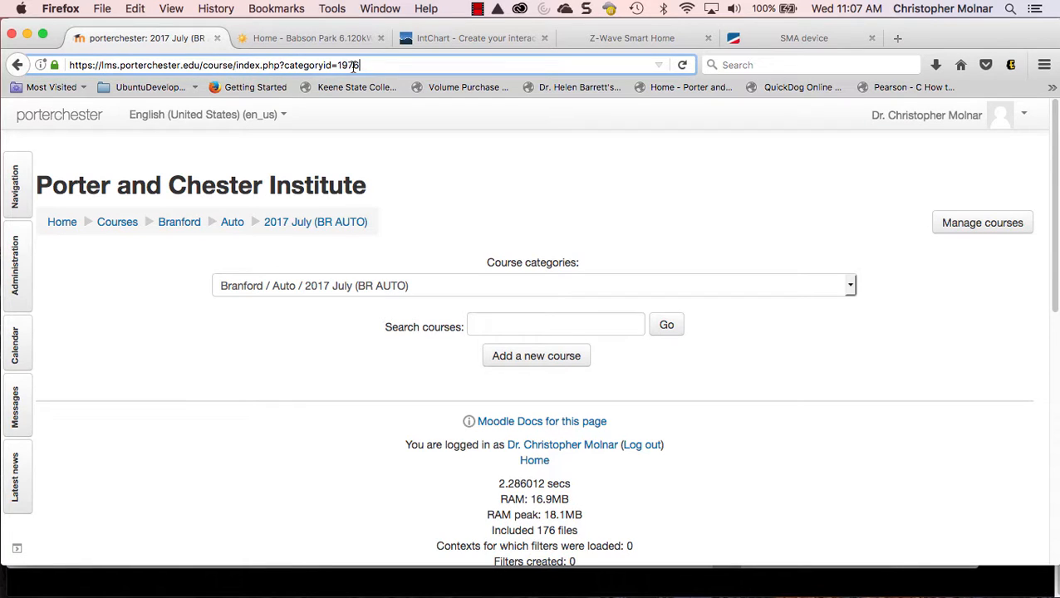
pyautogui.moveTo(353, 67); pyautogui.dragTo(57, 90)
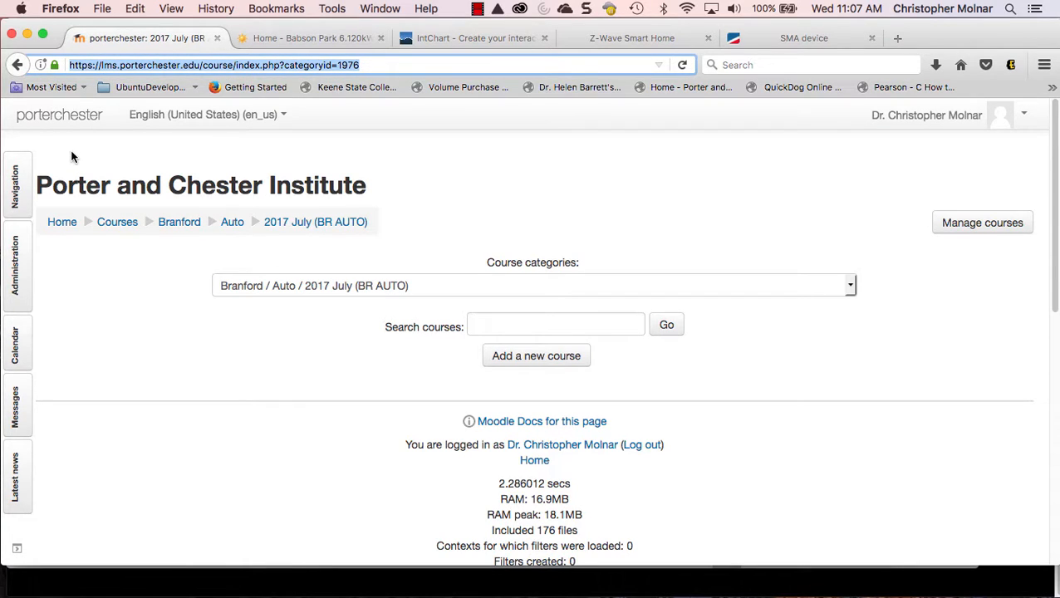
pyautogui.click(383, 65)
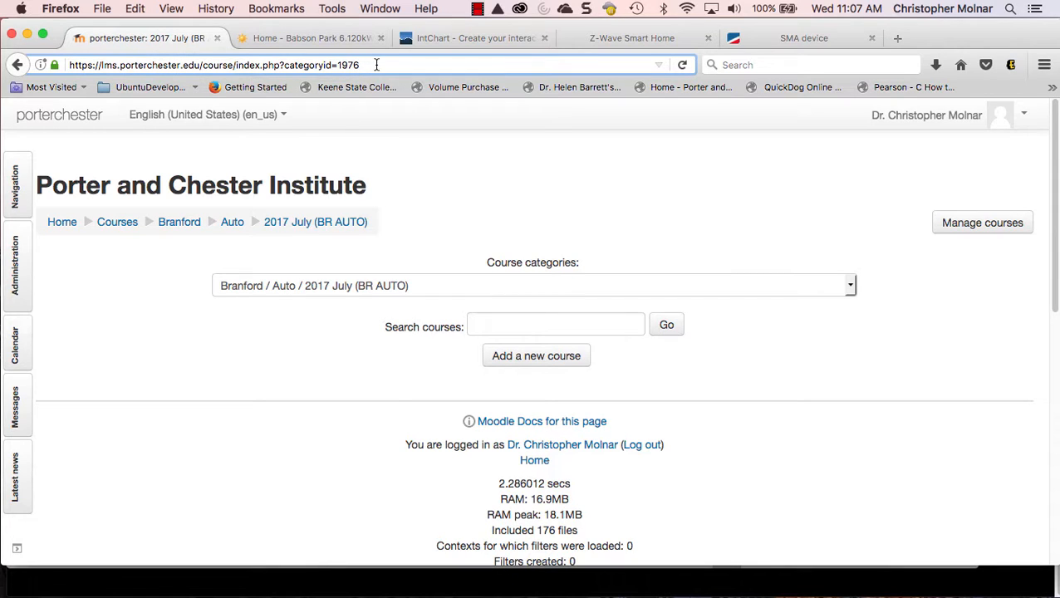
pyautogui.press('super+Tab')
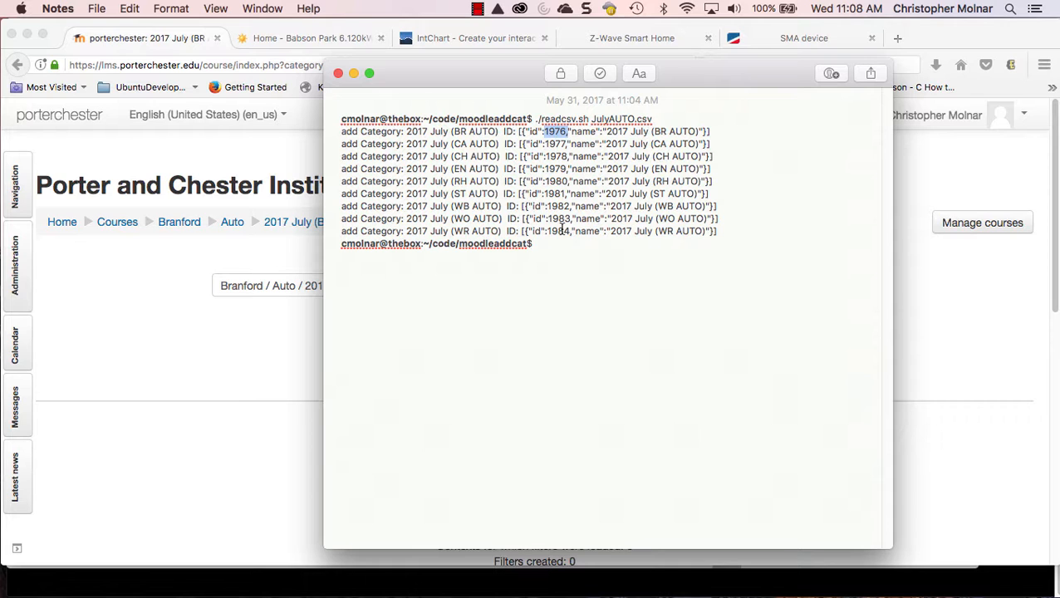
pyautogui.click(93, 369)
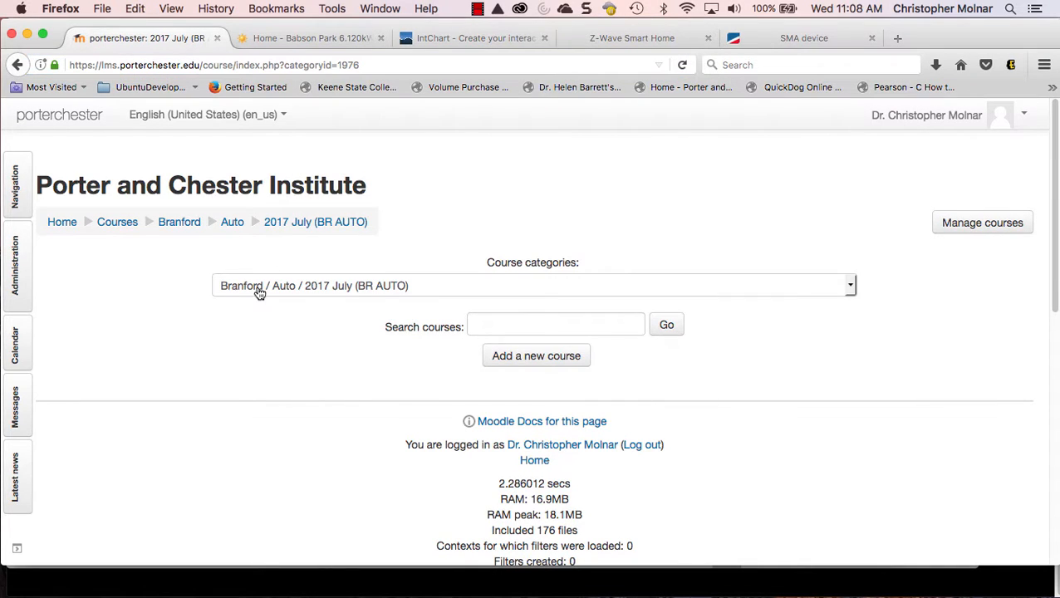
# - Switch the displayed course category to Master Courses / Automotive (PCI)
pyautogui.click(259, 287)
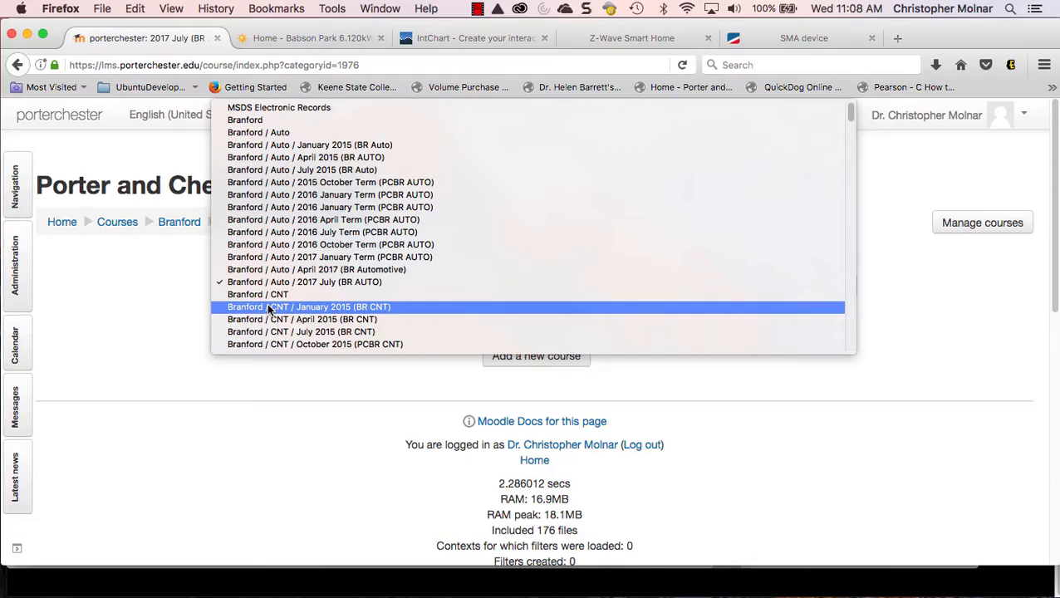
pyautogui.scroll(-20, 270, 309)
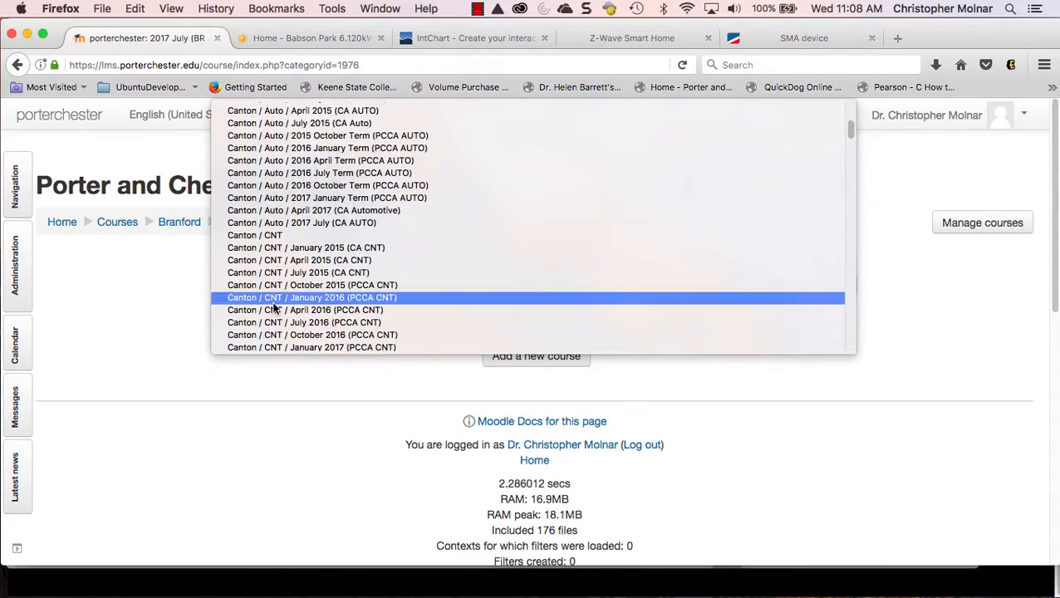
pyautogui.scroll(-20, 274, 308)
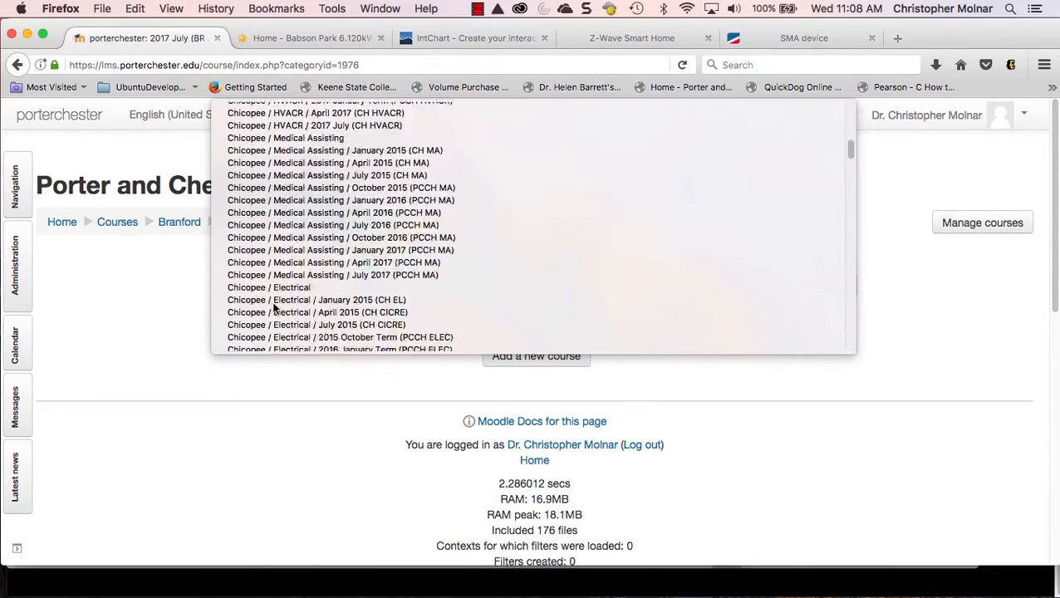
pyautogui.scroll(-20, 274, 308)
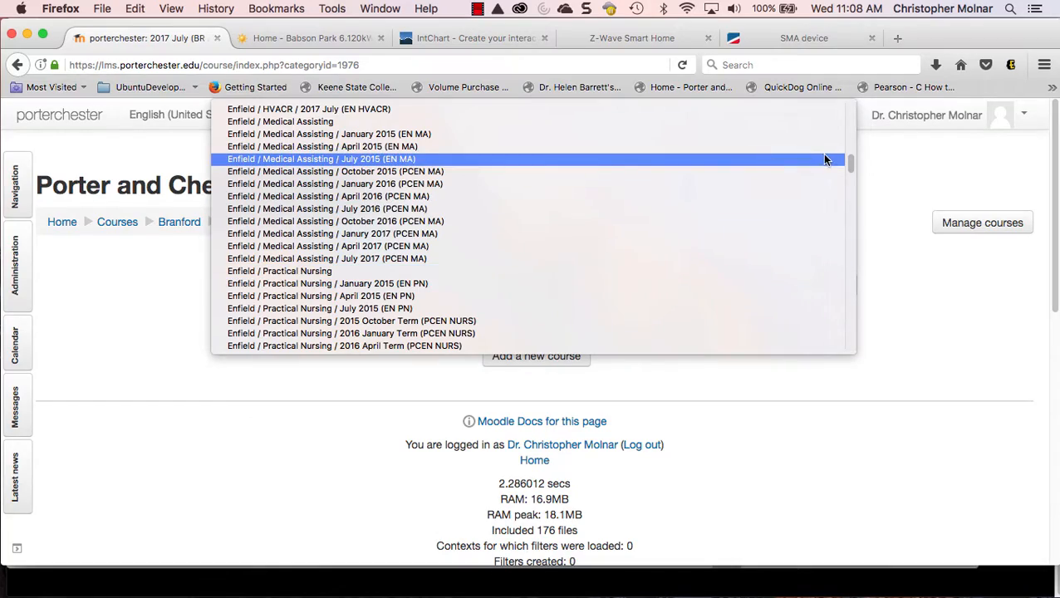
pyautogui.moveTo(849, 162); pyautogui.dragTo(813, 319)
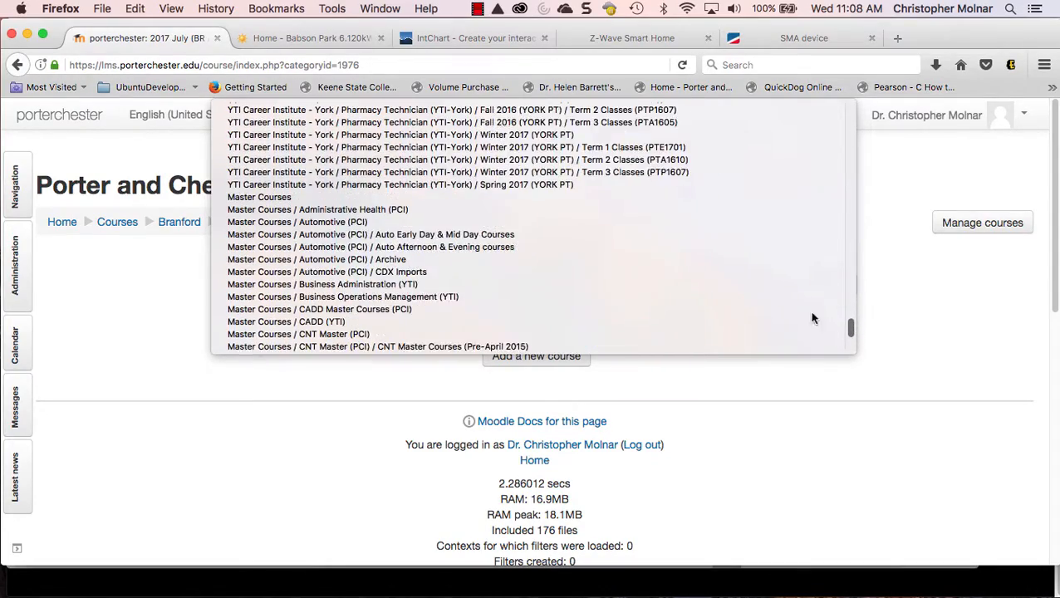
pyautogui.scroll(-2, 812, 318)
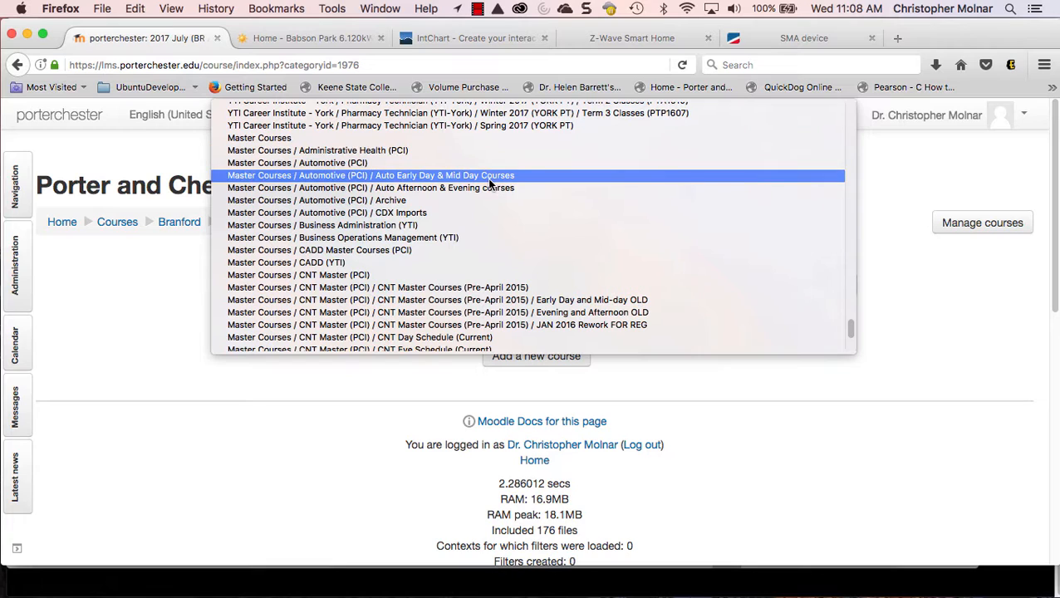
pyautogui.click(415, 162)
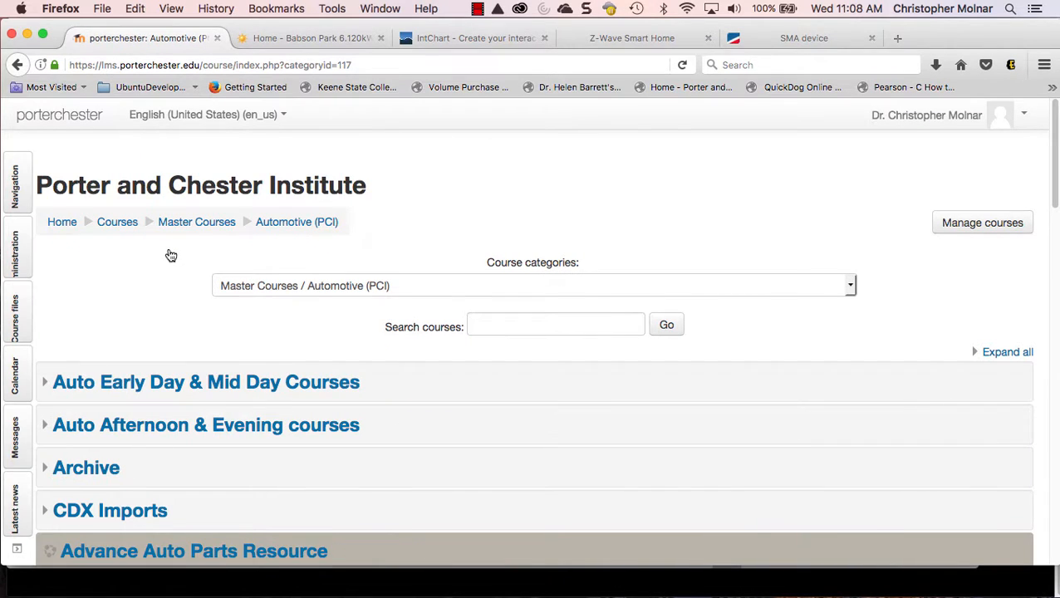
# - Switch to July Automotive Course Copy in Excel and delete the empty columns before Course Number and before Section
pyautogui.press('super+Tab')
pyautogui.moveTo(102, 199)
pyautogui.mouseDown()
pyautogui.moveTo(178, 224)
pyautogui.moveTo(106, 212)
pyautogui.moveTo(107, 199)
pyautogui.mouseUp()
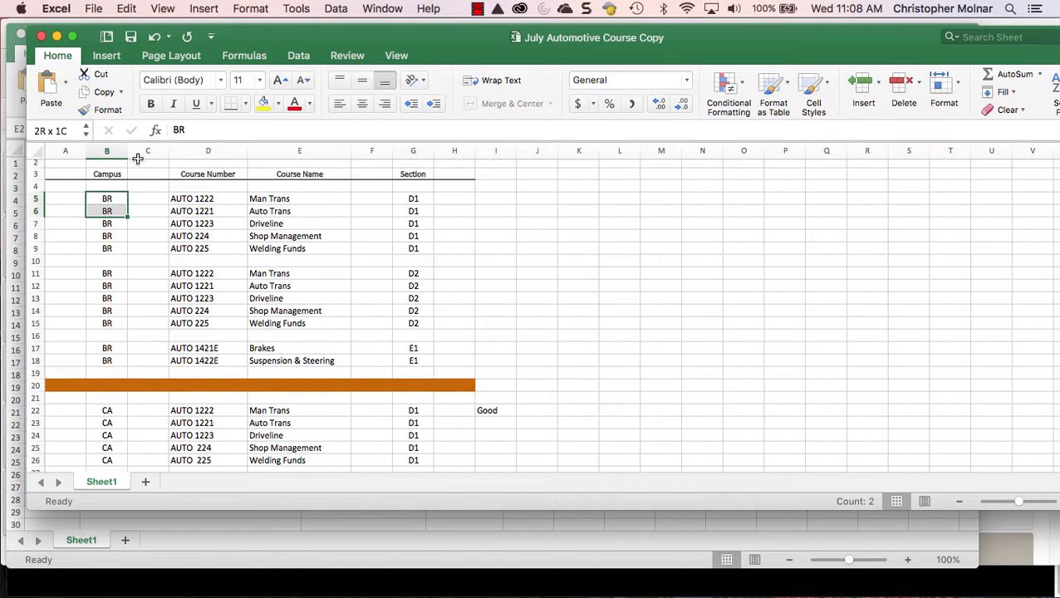
pyautogui.click(147, 150)
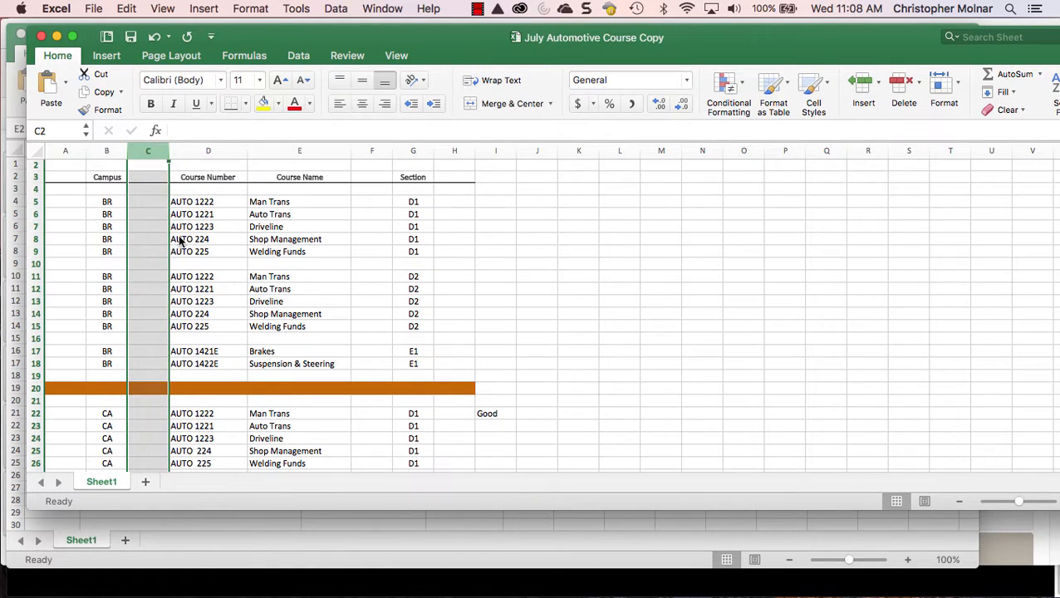
pyautogui.rightClick(147, 151)
pyautogui.click(181, 239)
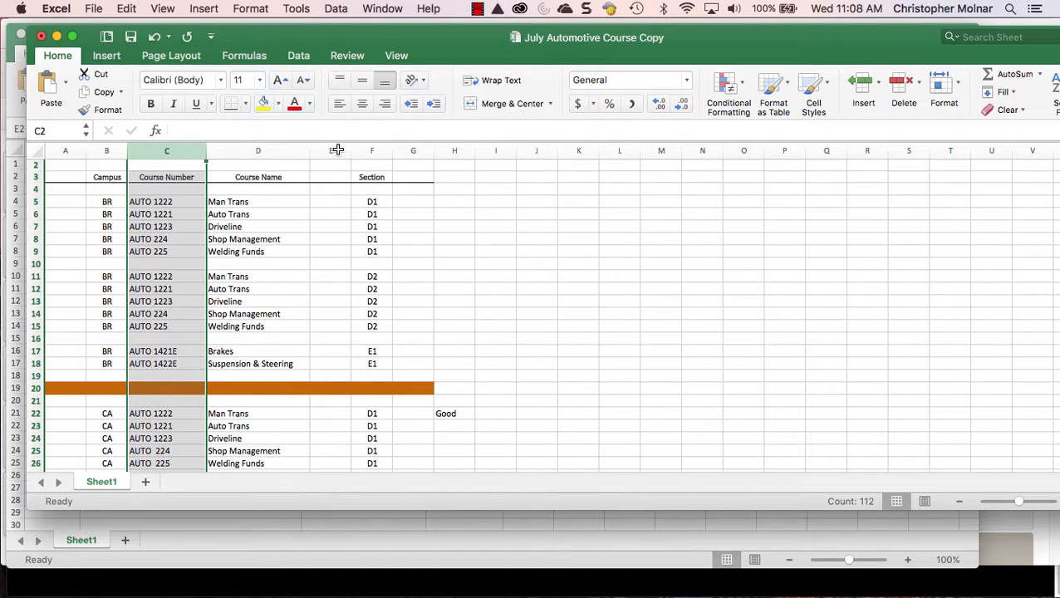
pyautogui.click(338, 149)
pyautogui.rightClick(337, 150)
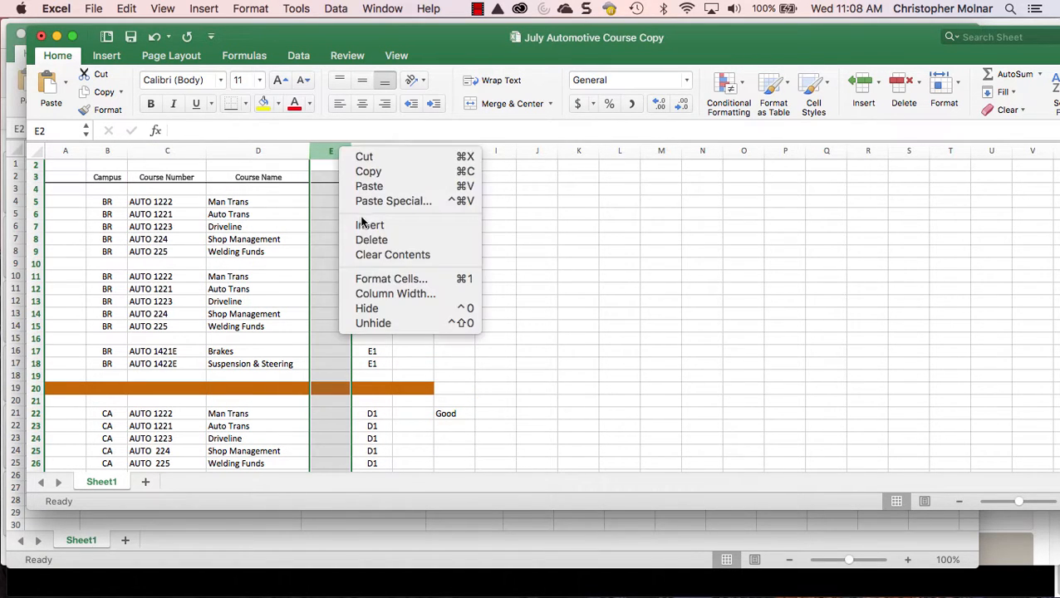
pyautogui.click(367, 241)
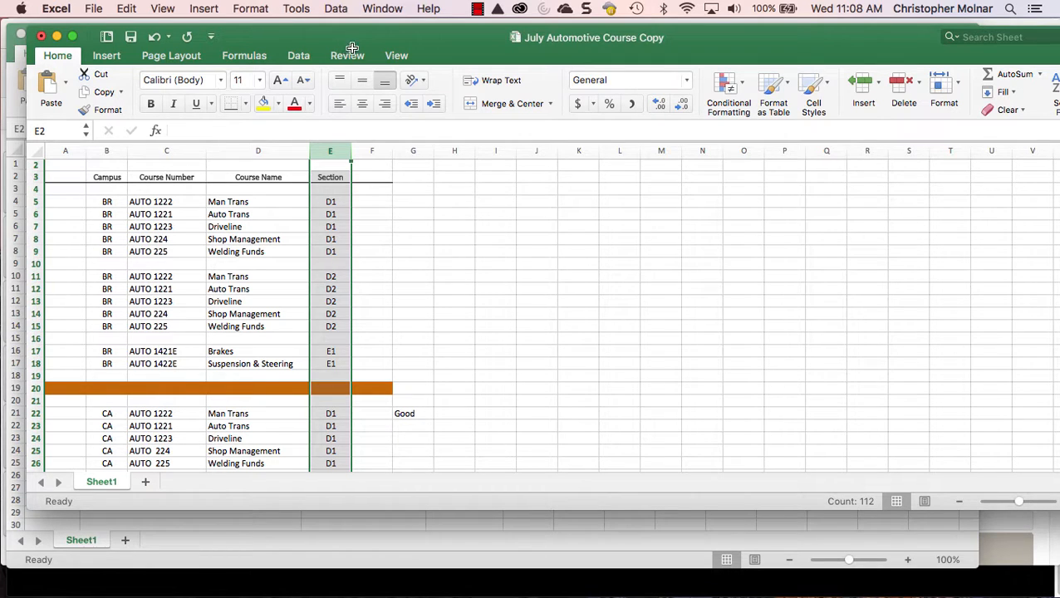
# - Move the course list window below the AUTO_JUL_2017 headers, then insert a blank column before Section and narrow it
pyautogui.moveTo(361, 42); pyautogui.dragTo(344, 184)
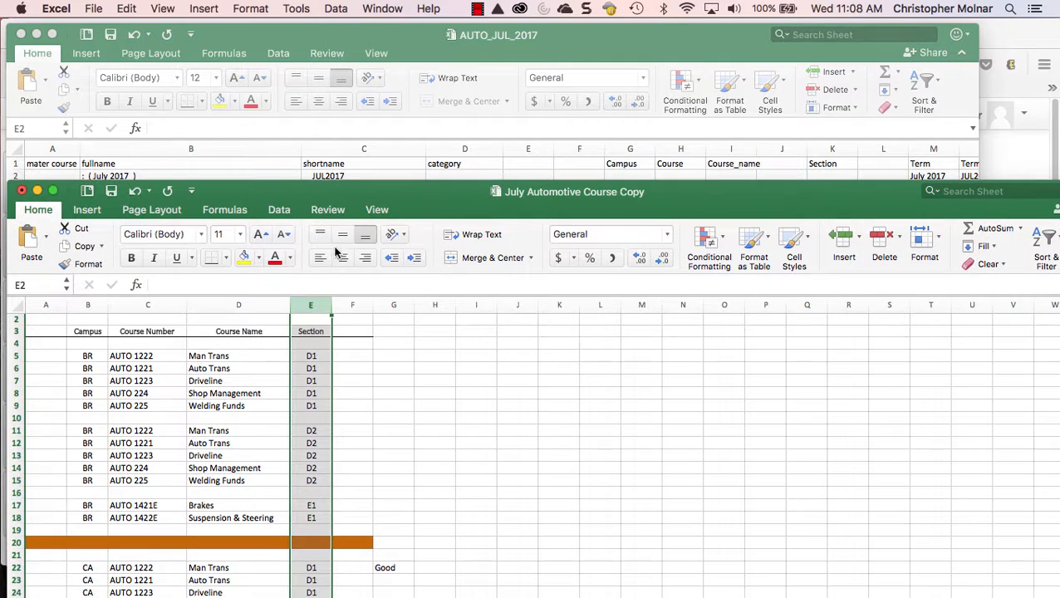
pyautogui.rightClick(313, 303)
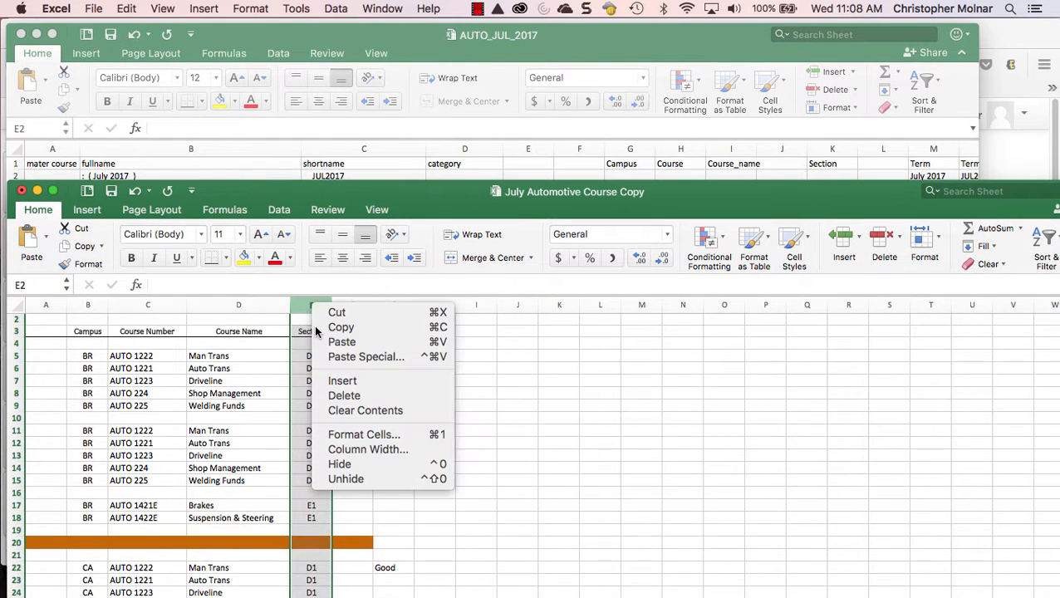
pyautogui.click(341, 381)
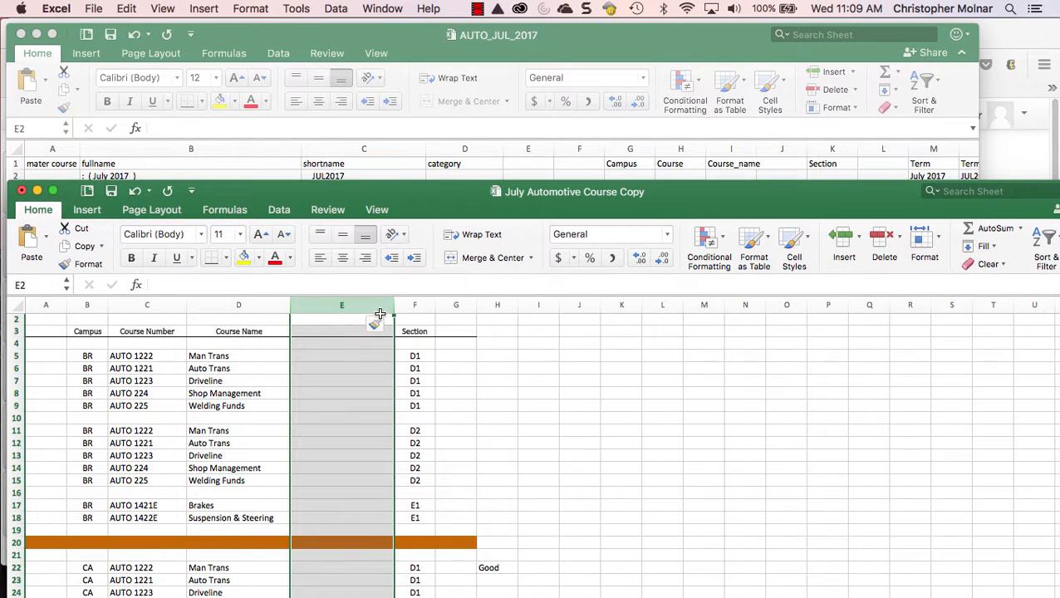
pyautogui.click(372, 343)
pyautogui.moveTo(393, 304); pyautogui.dragTo(354, 302)
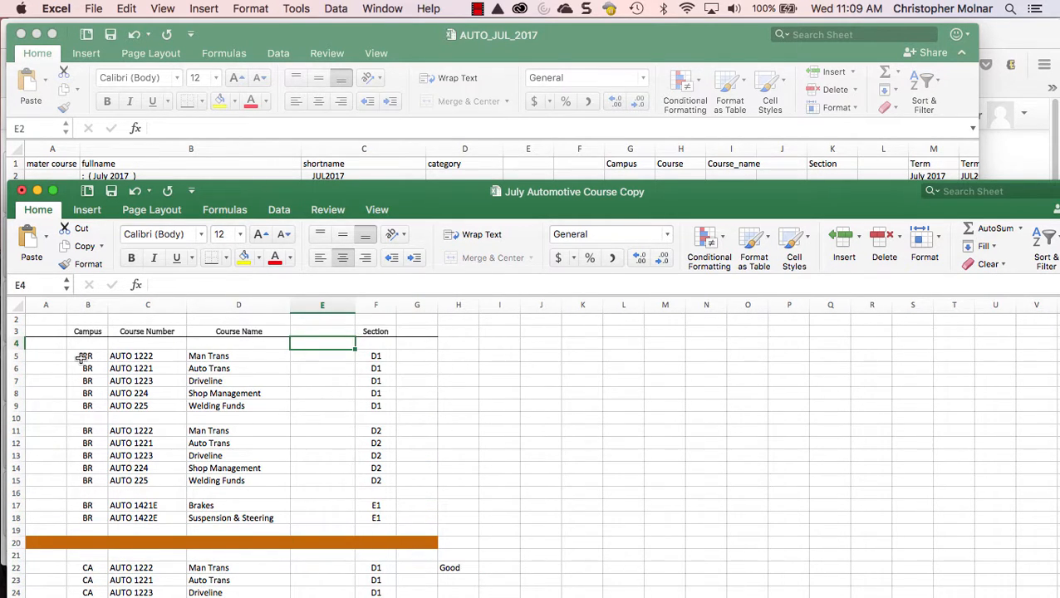
# - Move the course list window back up and copy all its course rows from Campus through Section, B5 to F163
pyautogui.moveTo(80, 358); pyautogui.dragTo(382, 493)
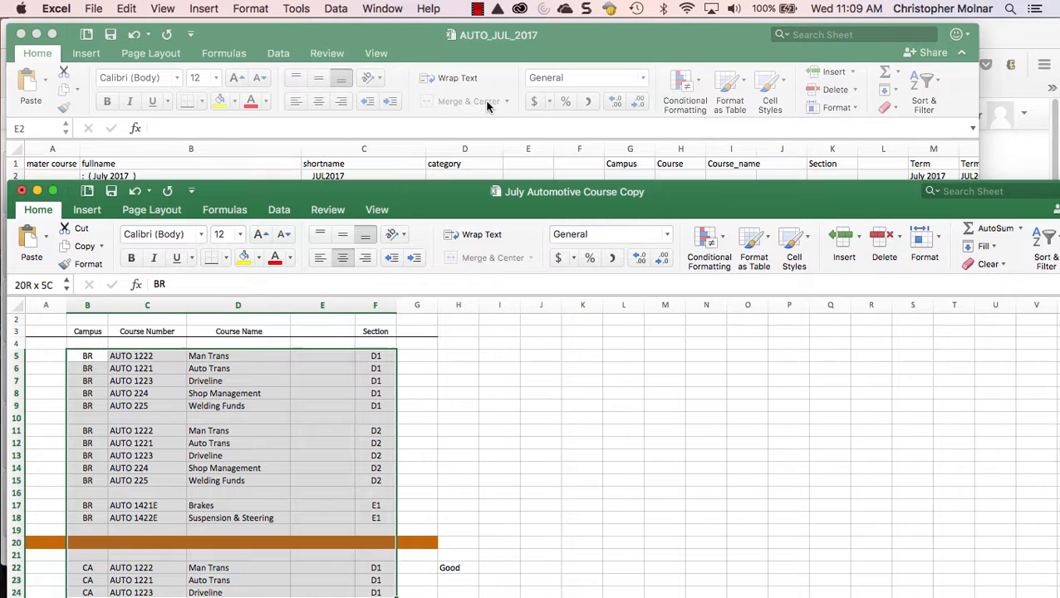
pyautogui.click(461, 234)
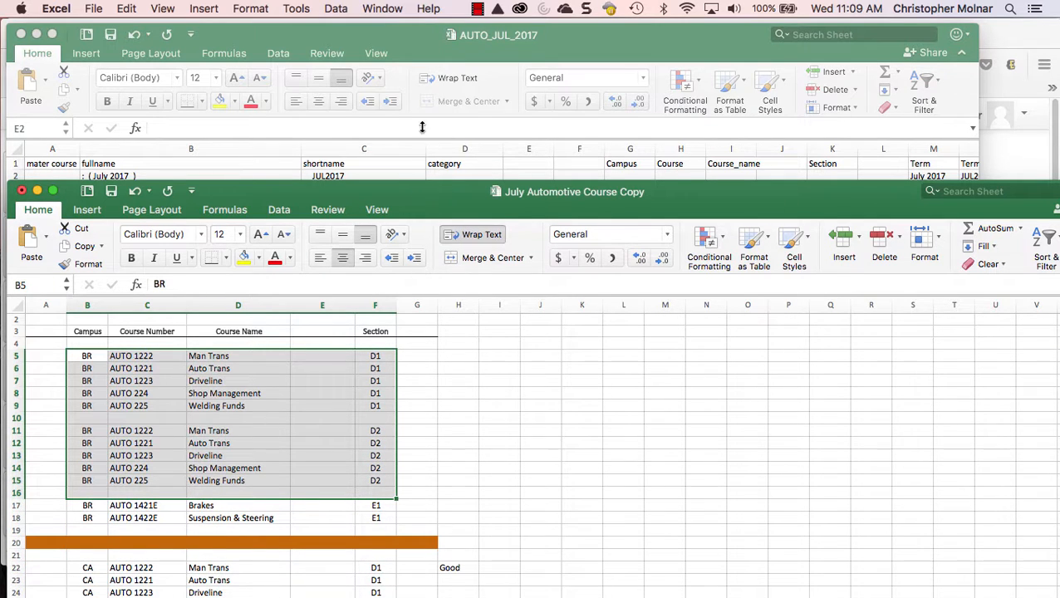
pyautogui.moveTo(420, 192); pyautogui.dragTo(461, 52)
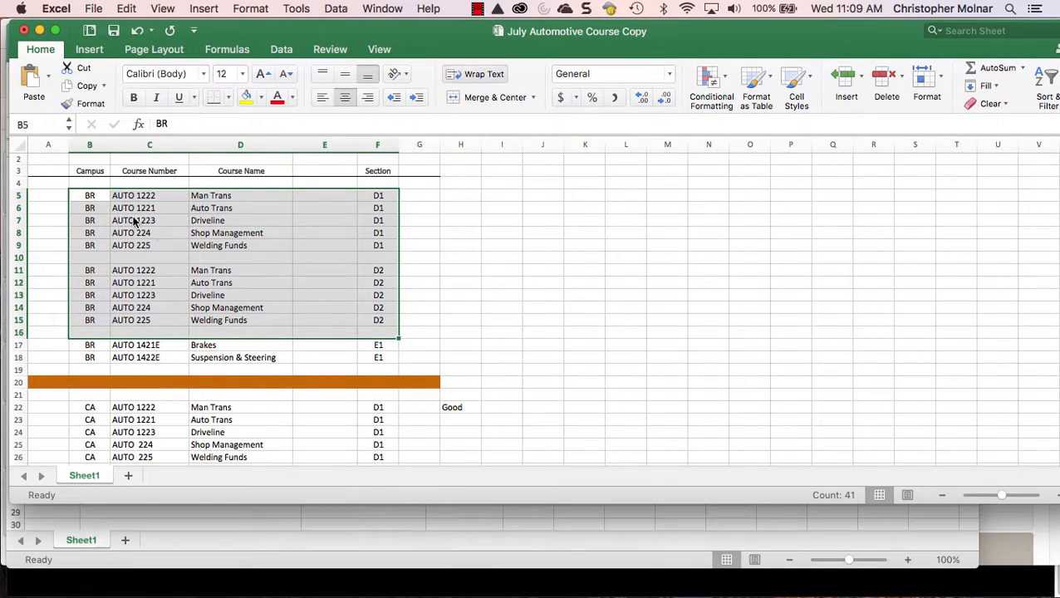
pyautogui.scroll(-1, 163, 304)
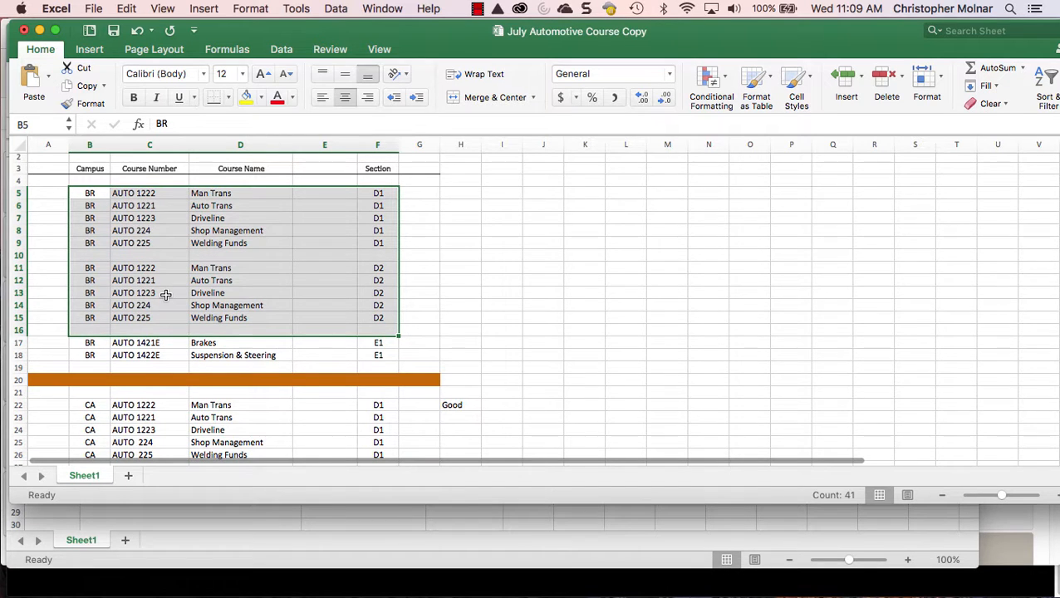
pyautogui.scroll(-5, 252, 301)
pyautogui.hscroll(1, 252, 301)
pyautogui.scroll(-7, 363, 414)
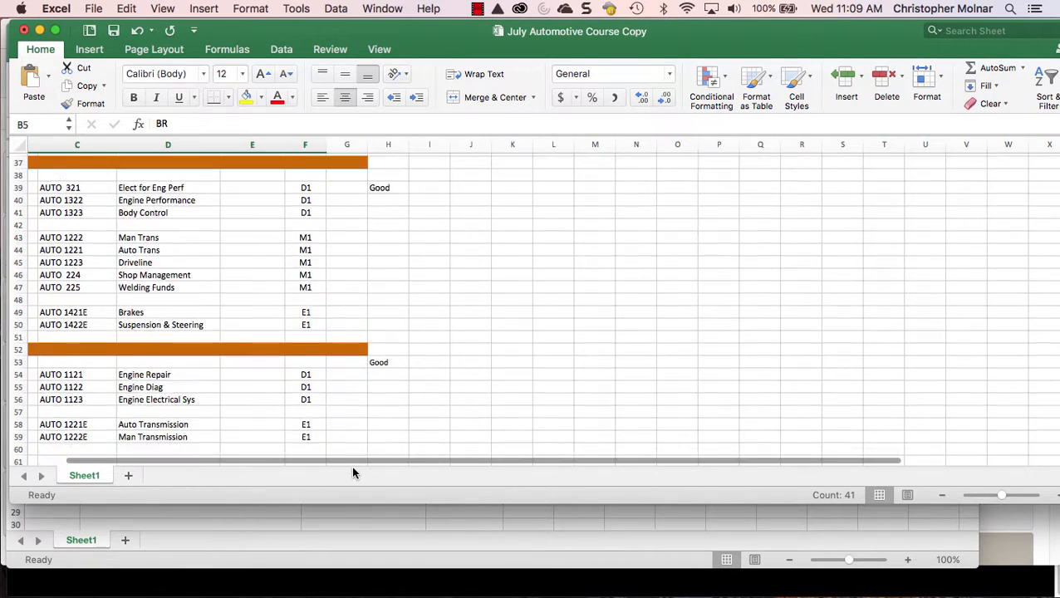
pyautogui.scroll(-12, 324, 412)
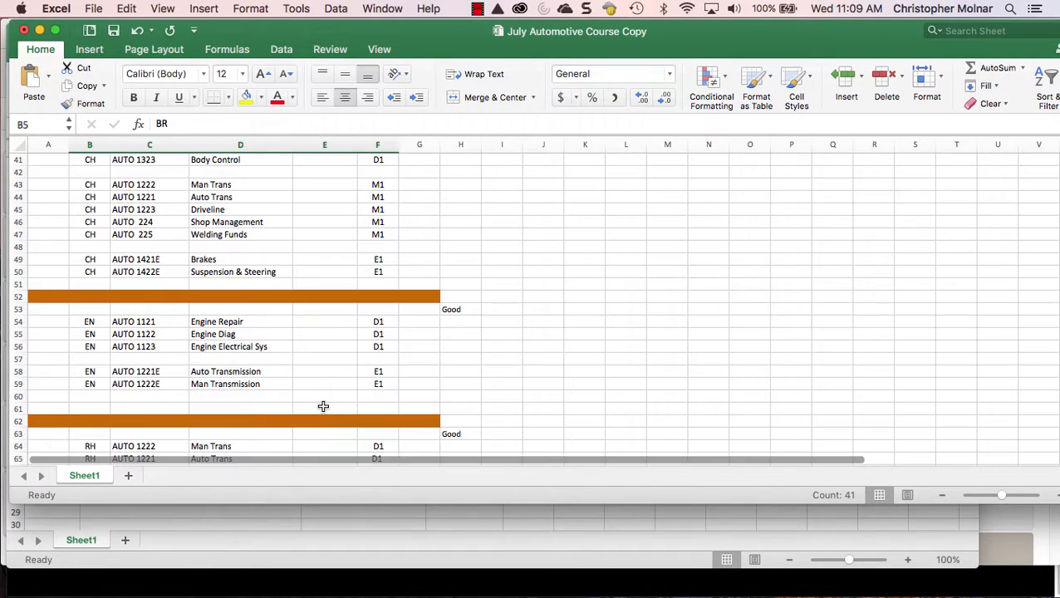
pyautogui.scroll(-20, 324, 412)
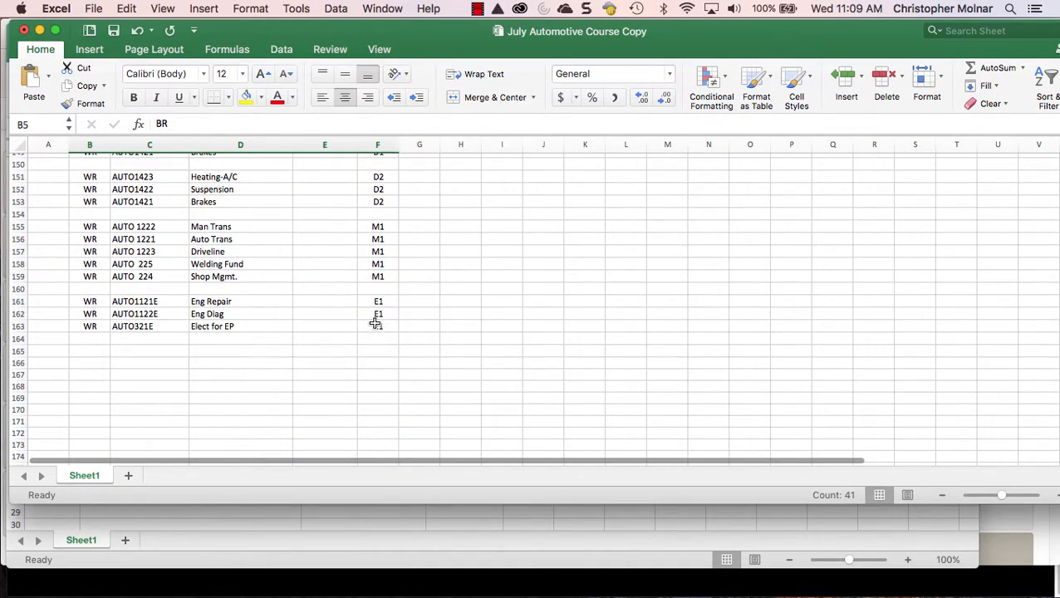
pyautogui.keyDown('shift'); pyautogui.click(375, 324); pyautogui.keyUp('shift')
pyautogui.scroll(17, 376, 326)
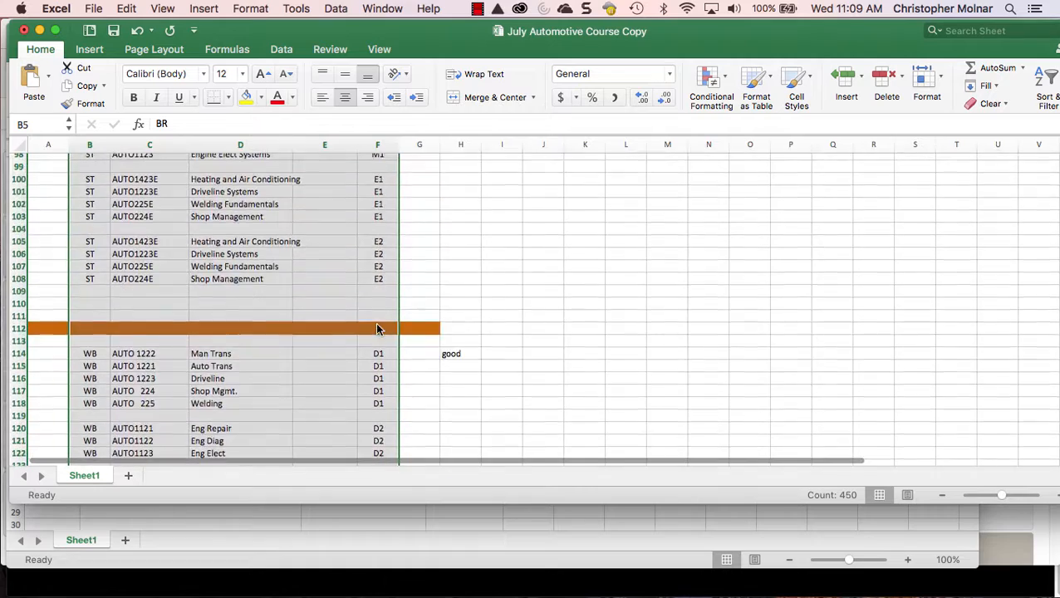
pyautogui.scroll(20, 377, 328)
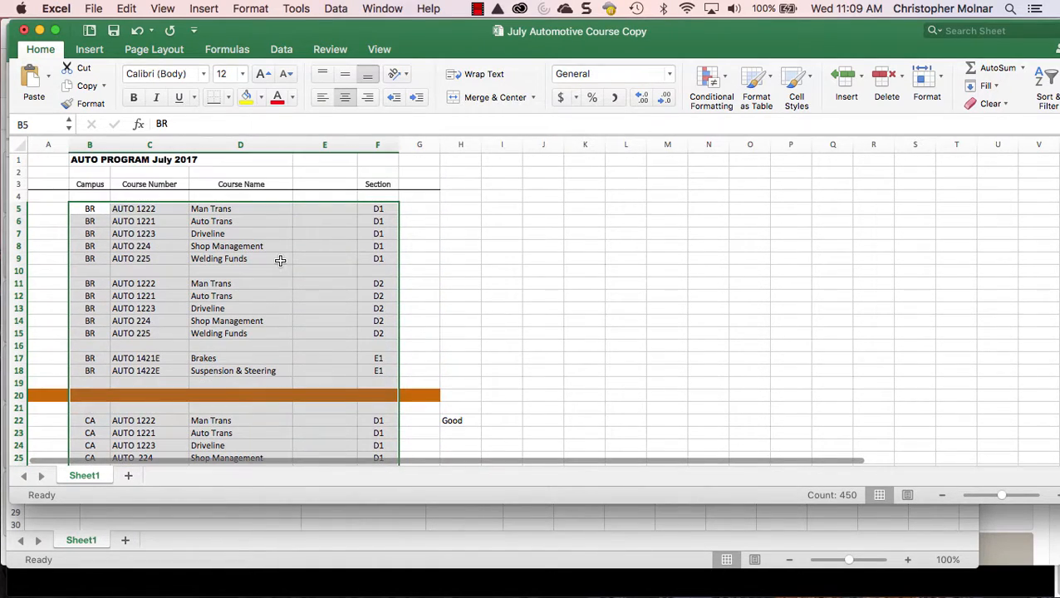
pyautogui.rightClick(282, 261)
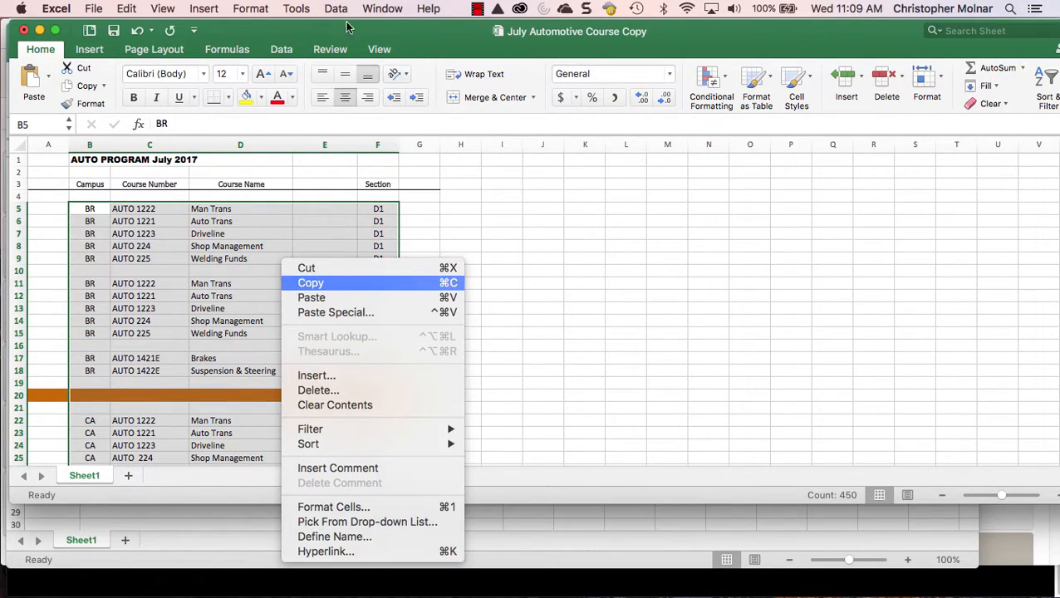
pyautogui.click(310, 282)
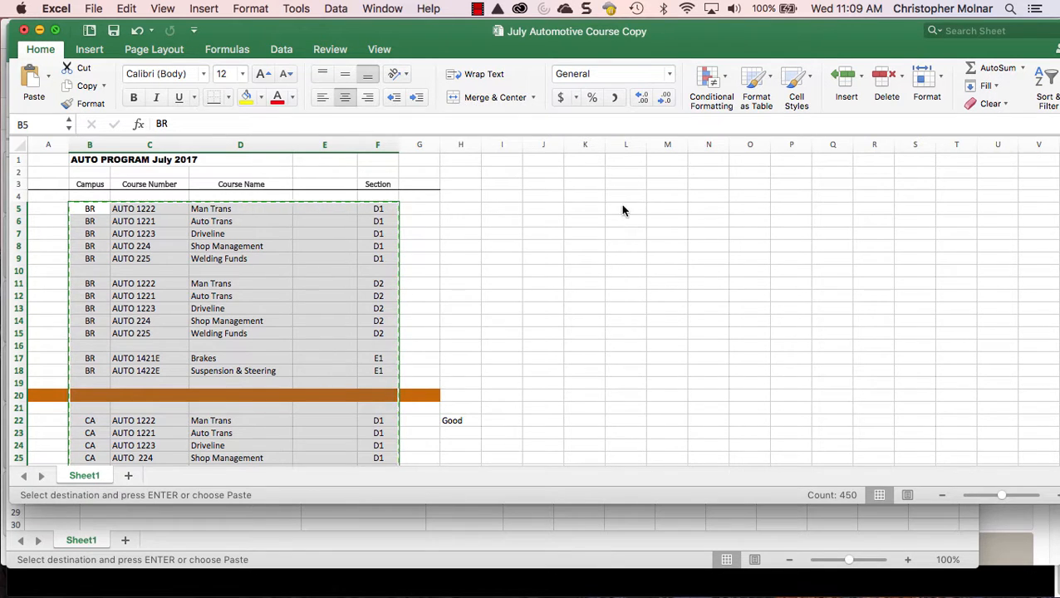
# - Minimize the course list and paste the copied rows into AUTO_JUL_2017 starting at G2 under Campus
pyautogui.press('super+m')
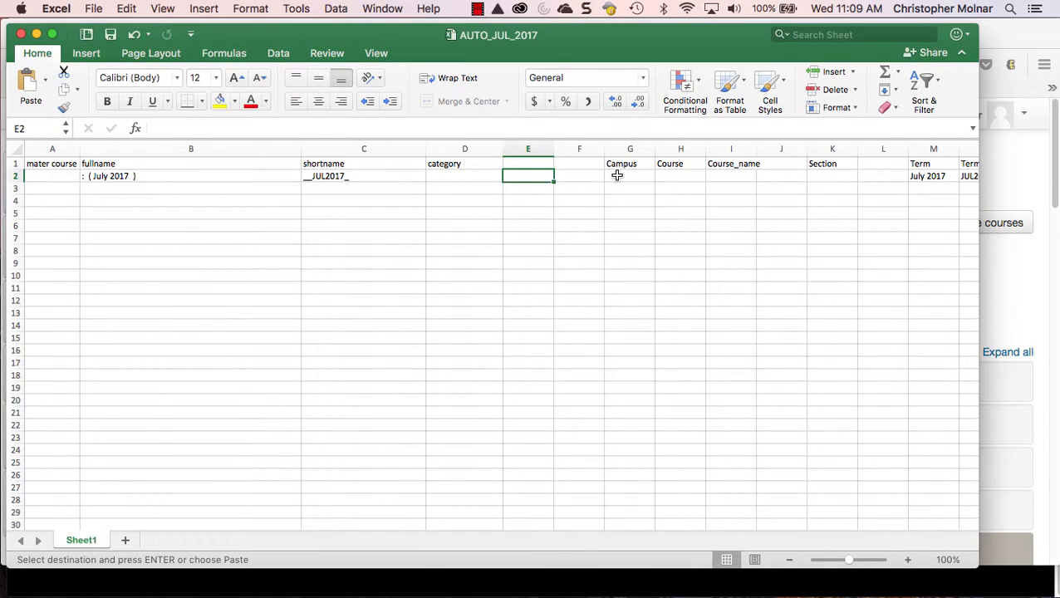
pyautogui.click(618, 176)
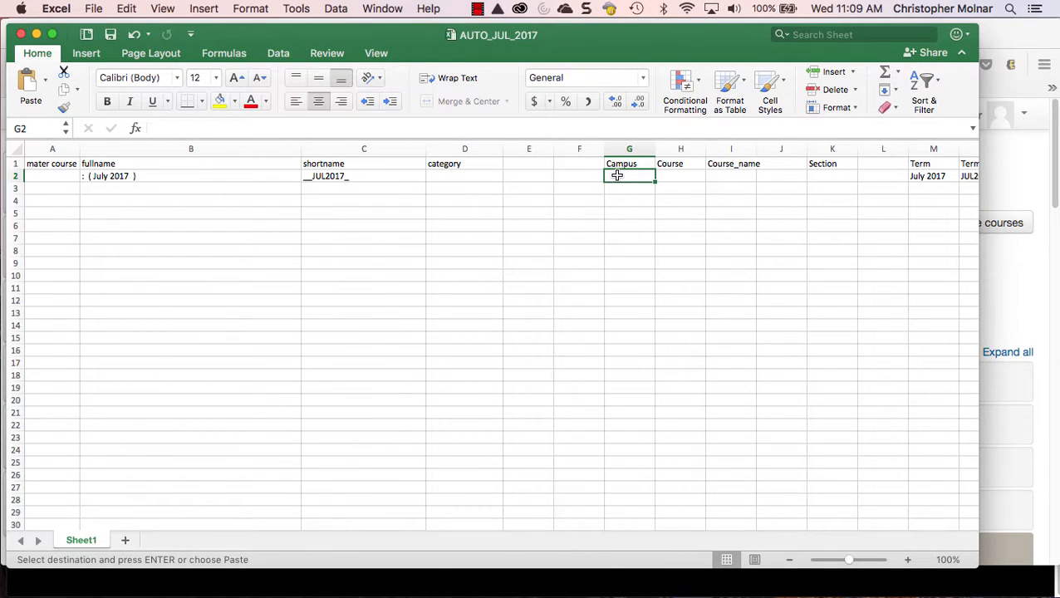
pyautogui.rightClick(618, 176)
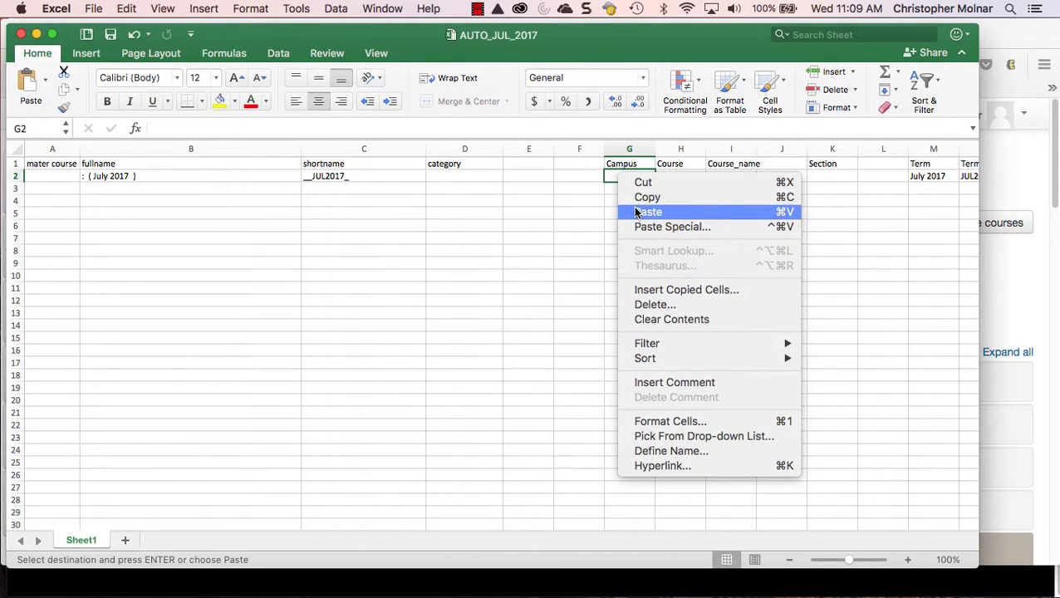
pyautogui.click(646, 212)
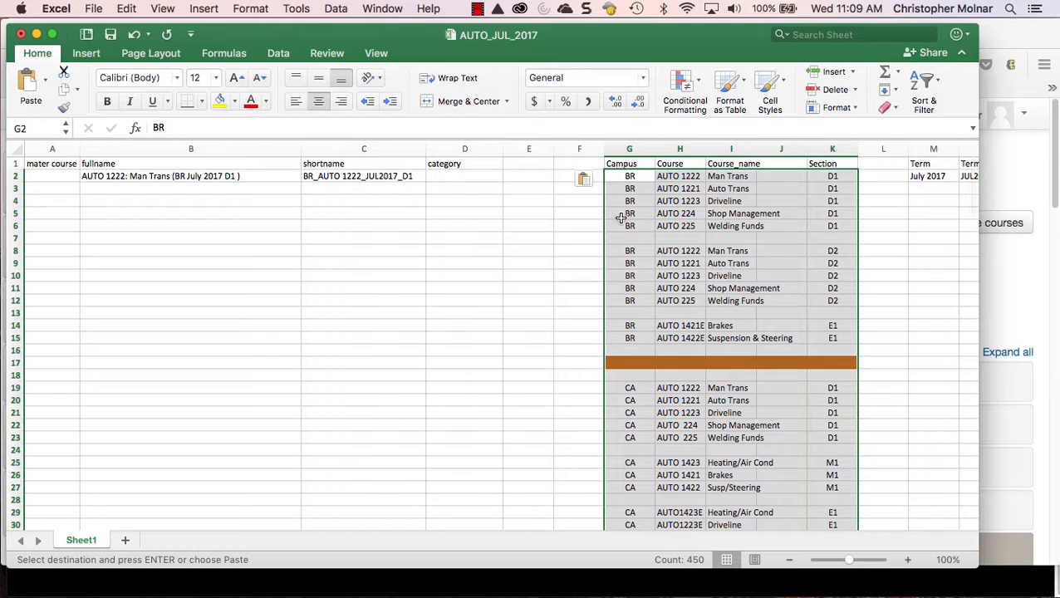
pyautogui.click(631, 188)
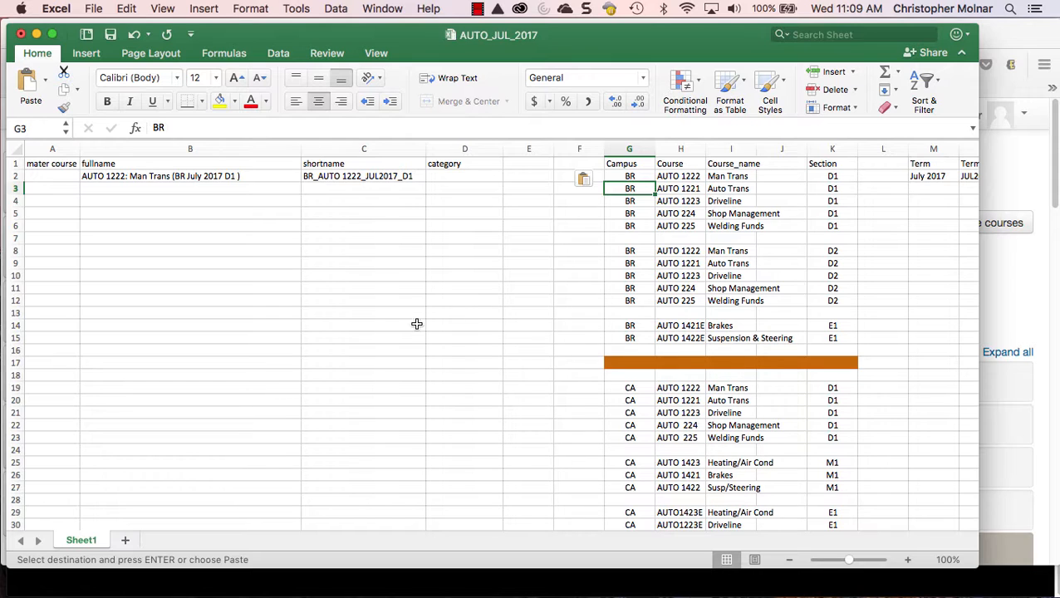
pyautogui.click(17, 312)
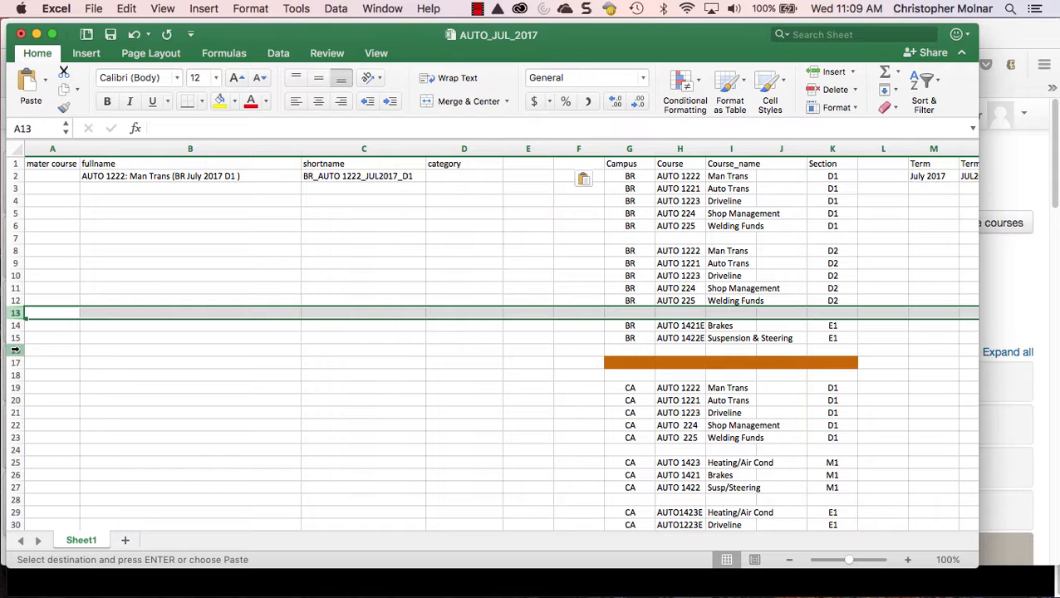
pyautogui.click(15, 350)
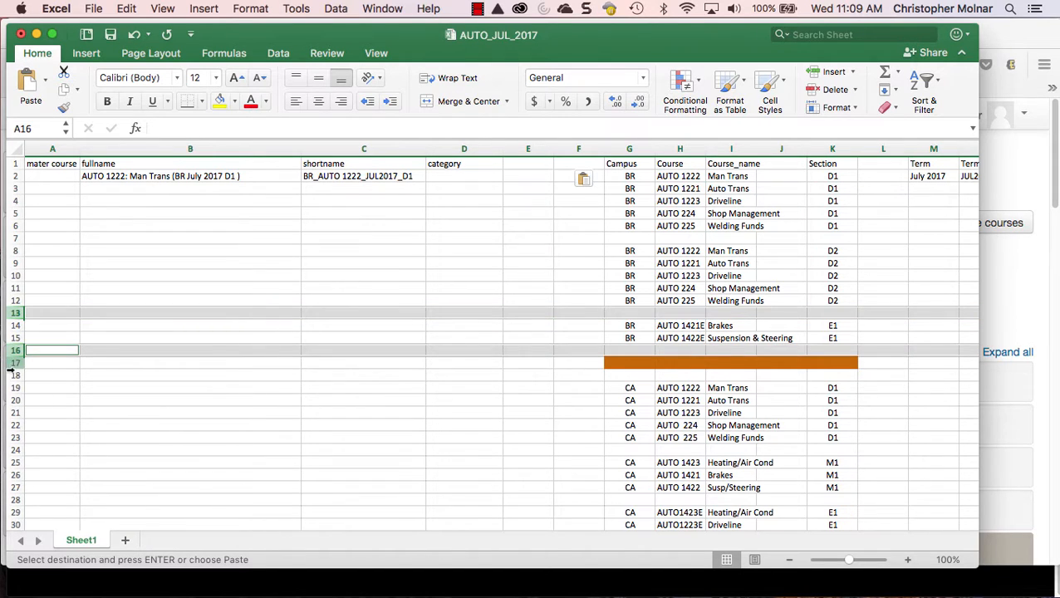
pyautogui.keyDown('super'); pyautogui.click(15, 363); pyautogui.keyUp('super')
pyautogui.keyDown('super'); pyautogui.click(15, 375); pyautogui.keyUp('super')
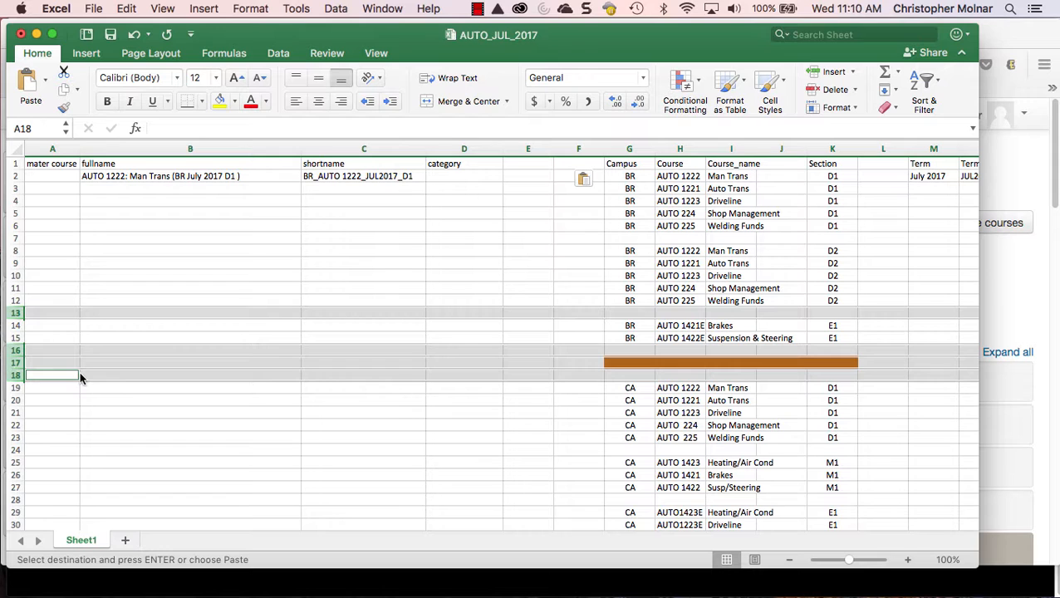
pyautogui.scroll(-5, 9, 340)
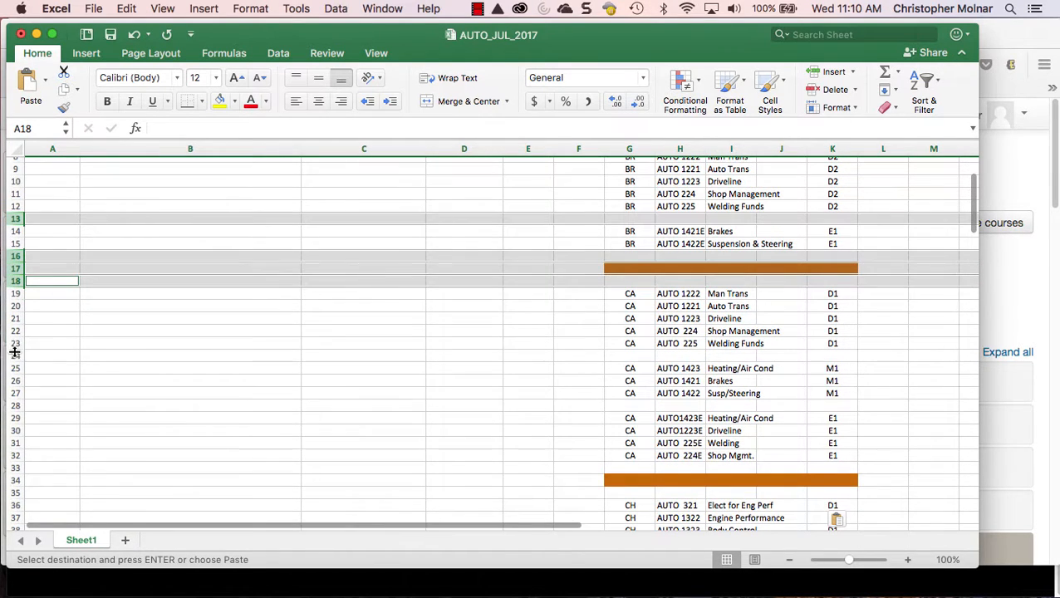
pyautogui.keyDown('super'); pyautogui.click(15, 355); pyautogui.keyUp('super')
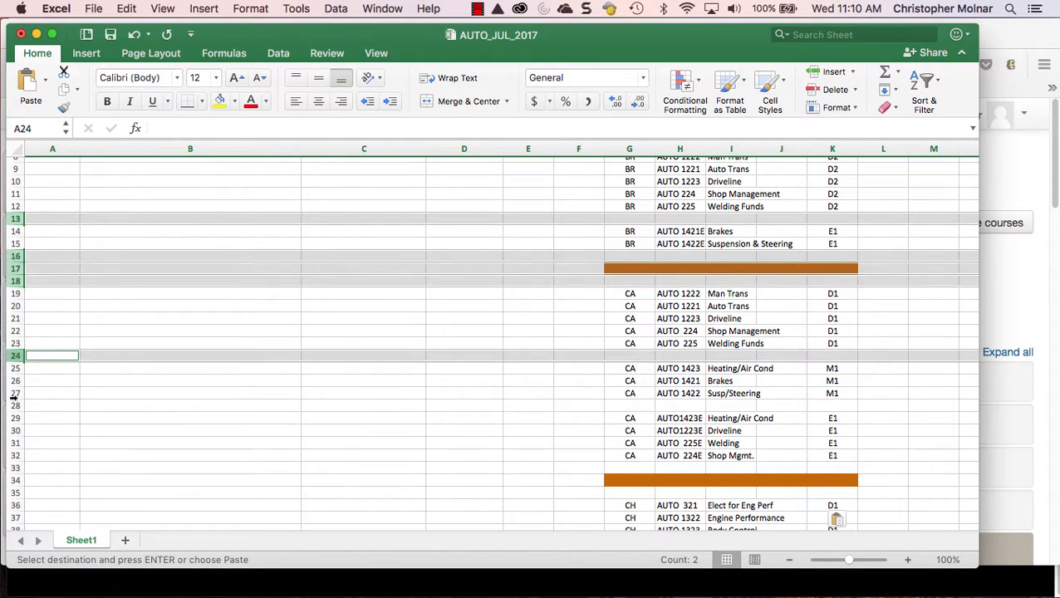
pyautogui.keyDown('super'); pyautogui.click(15, 406); pyautogui.keyUp('super')
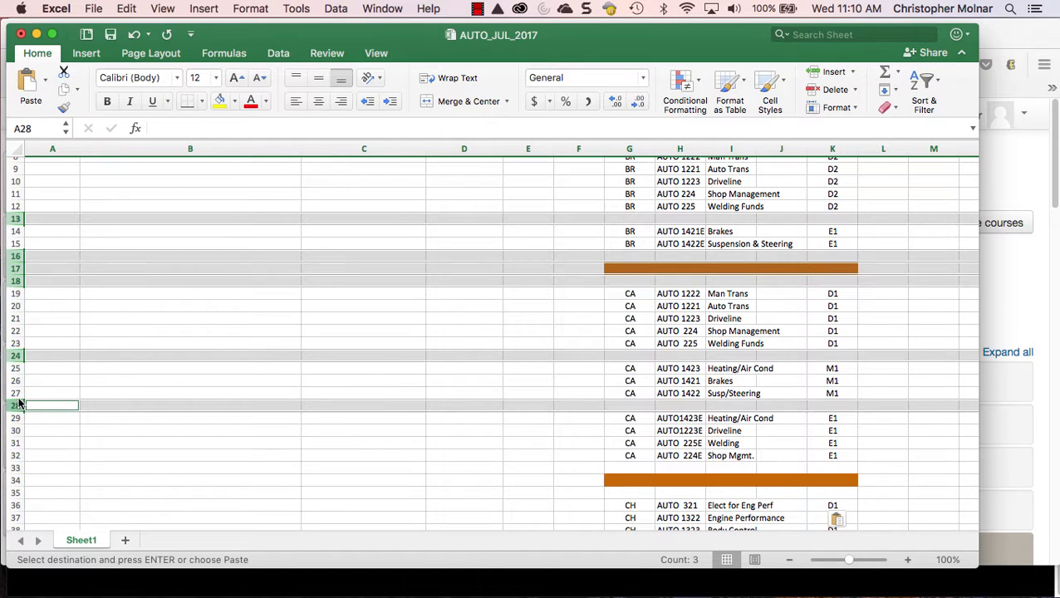
pyautogui.scroll(-7, 61, 345)
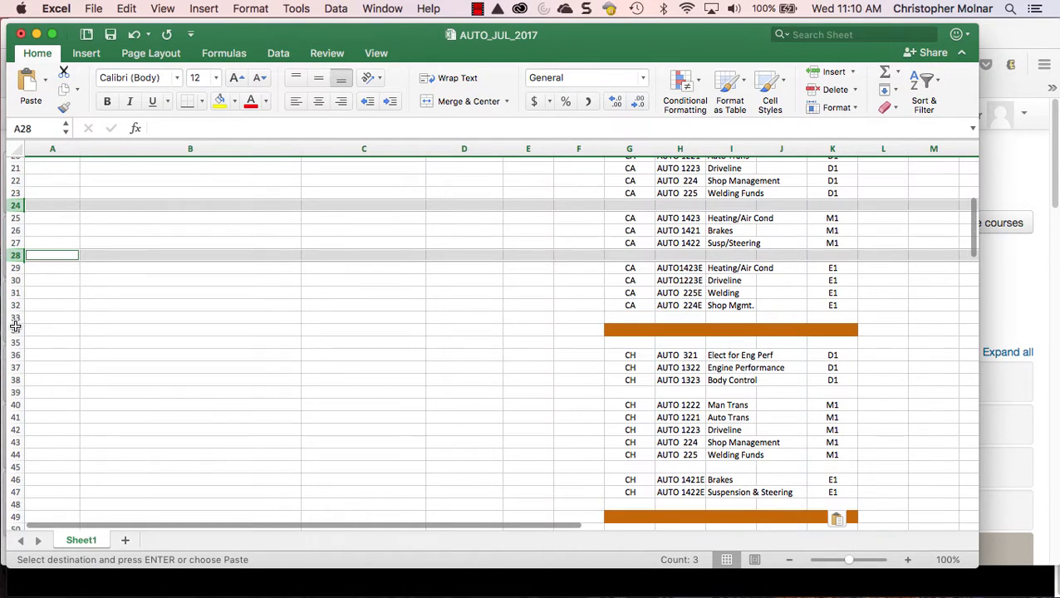
pyautogui.moveTo(15, 318); pyautogui.dragTo(5, 379)
pyautogui.keyDown('super'); pyautogui.click(15, 380); pyautogui.keyUp('super')
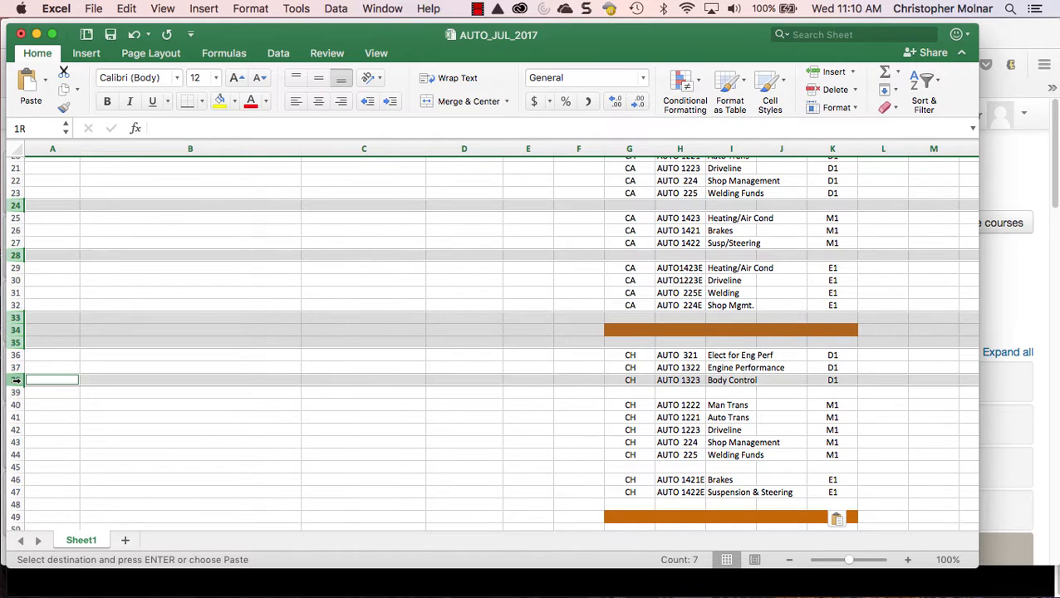
pyautogui.keyDown('super'); pyautogui.click(15, 390); pyautogui.keyUp('super')
pyautogui.keyDown('super'); pyautogui.click(15, 391); pyautogui.keyUp('super')
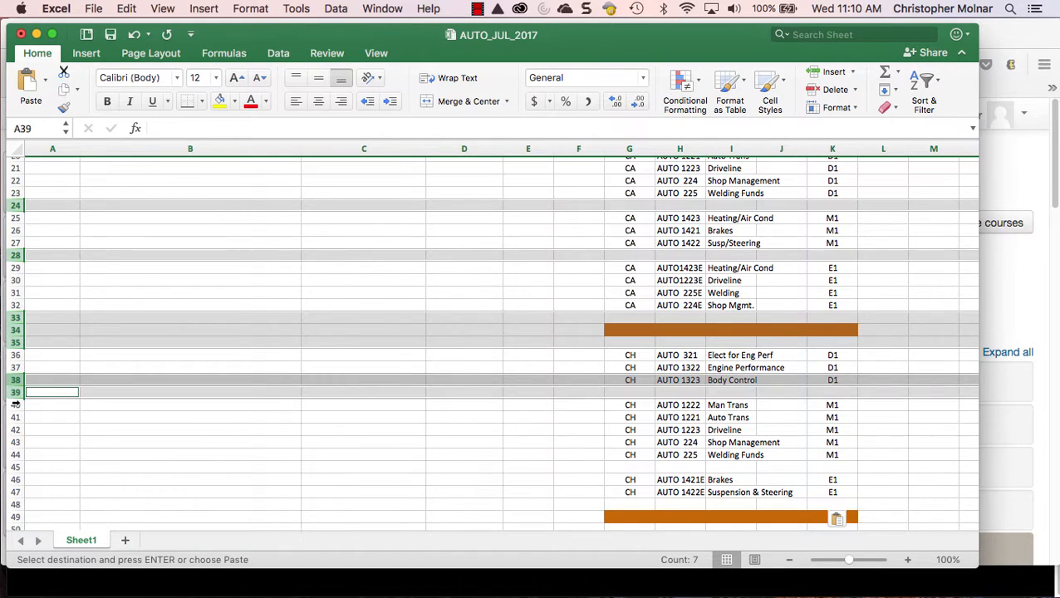
pyautogui.keyDown('super'); pyautogui.click(15, 405); pyautogui.keyUp('super')
pyautogui.click(147, 394)
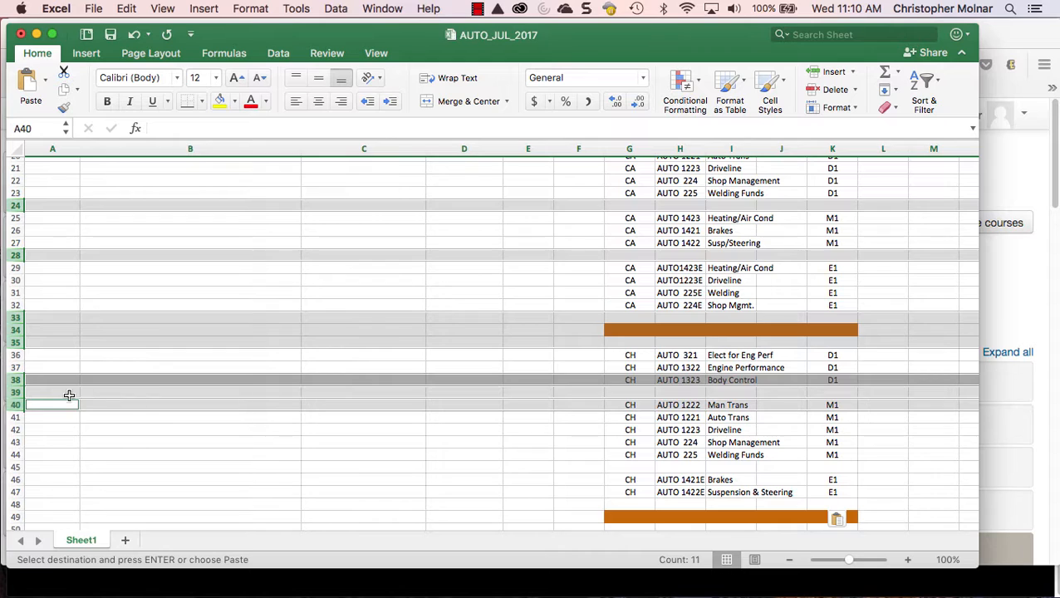
# - Delete the blank row 39 between the CH course groups, and rows 33 to 35 around the orange divider
pyautogui.click(14, 392)
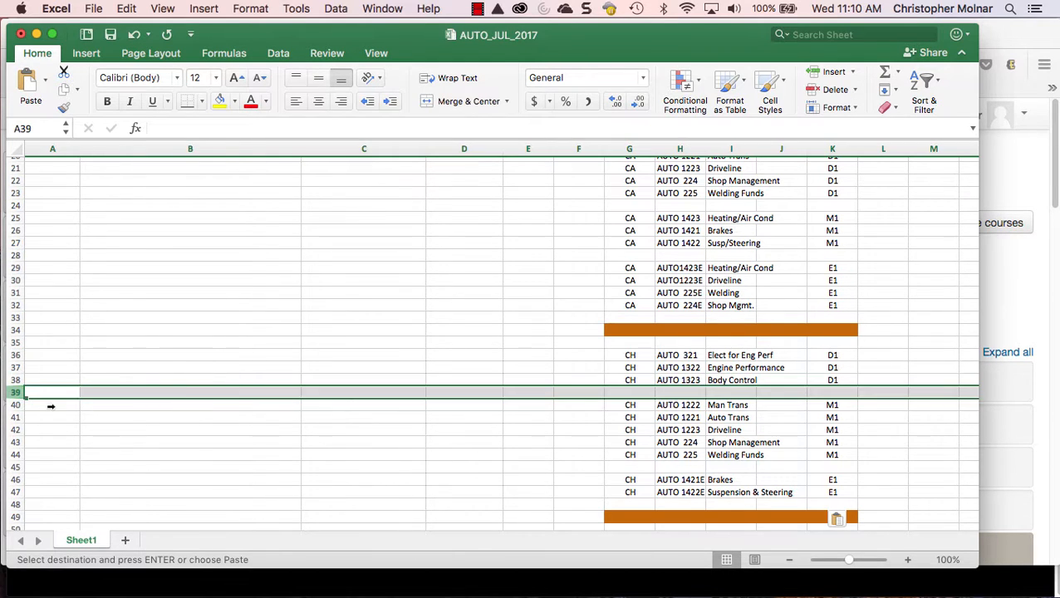
pyautogui.rightClick(15, 393)
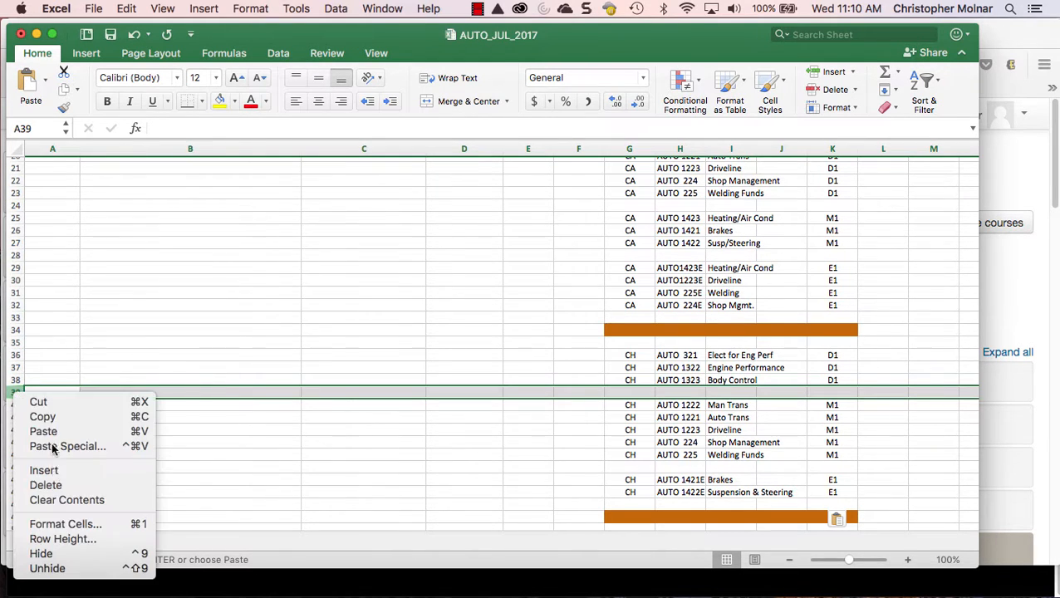
pyautogui.click(7, 316)
pyautogui.moveTo(11, 318); pyautogui.dragTo(15, 343)
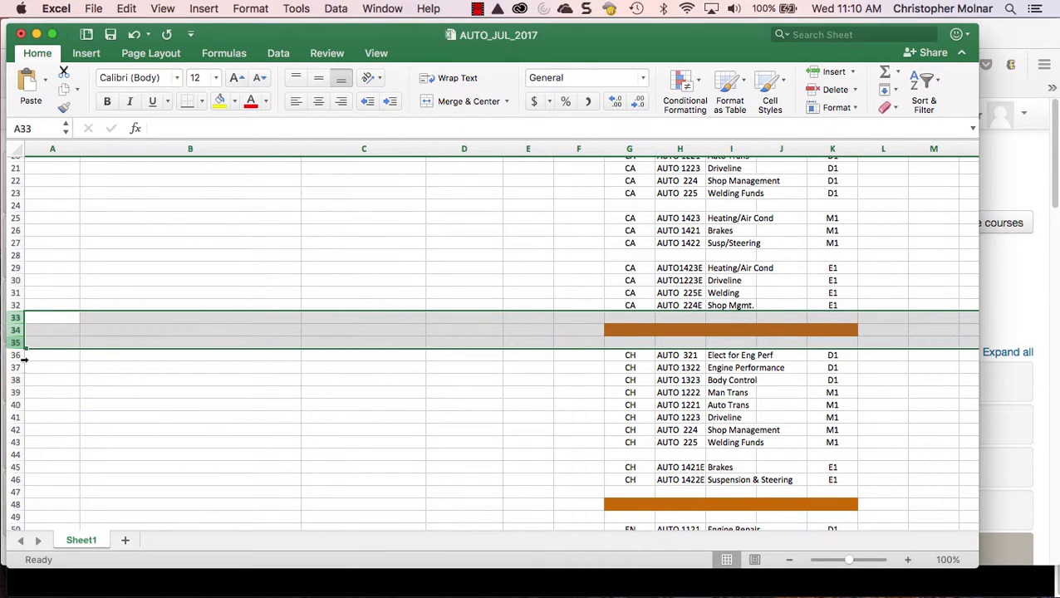
pyautogui.rightClick(14, 339)
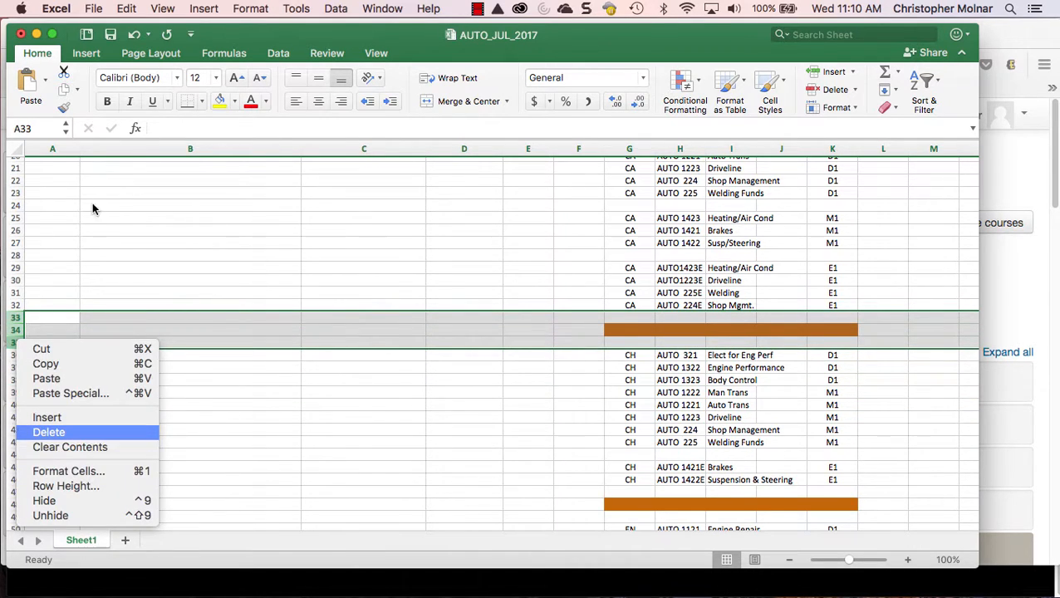
pyautogui.press('Return')
# - Sort the whole AUTO_JUL_2017 sheet by Course values from A to Z, treating the first row as headers
pyautogui.scroll(10, 128, 226)
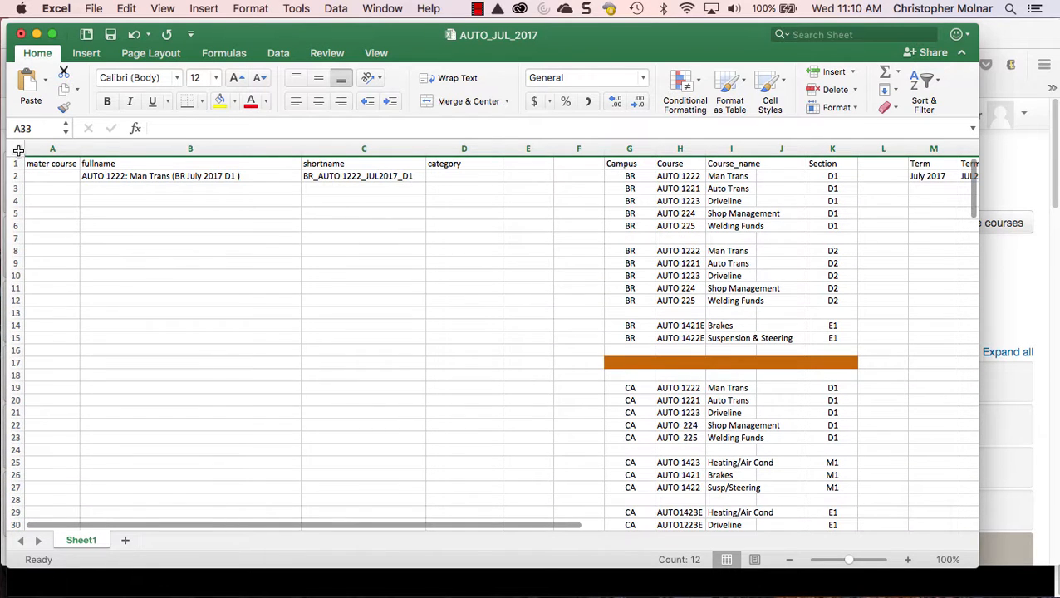
pyautogui.click(17, 150)
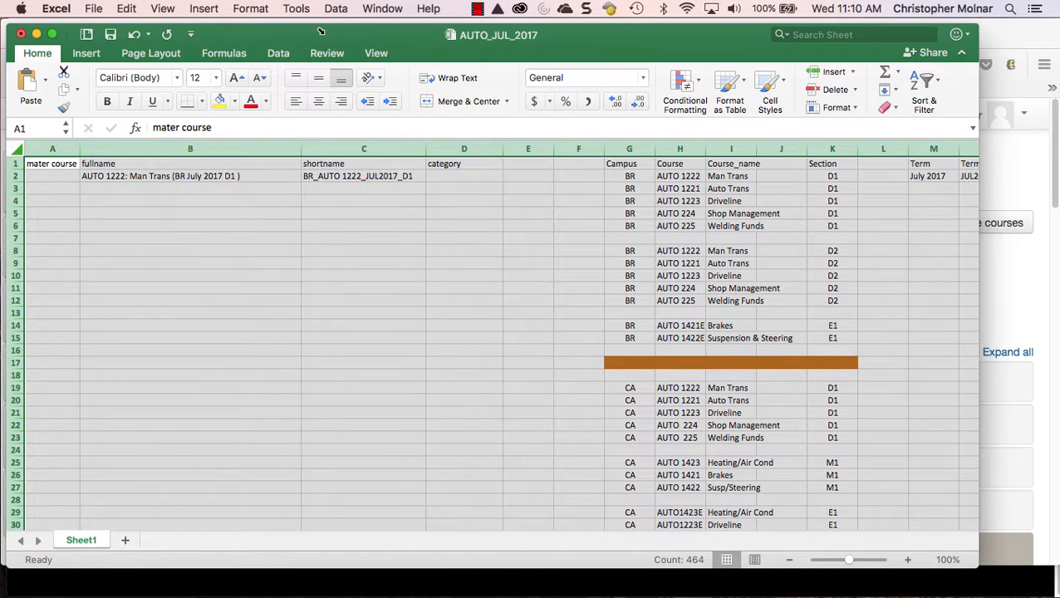
pyautogui.click(278, 53)
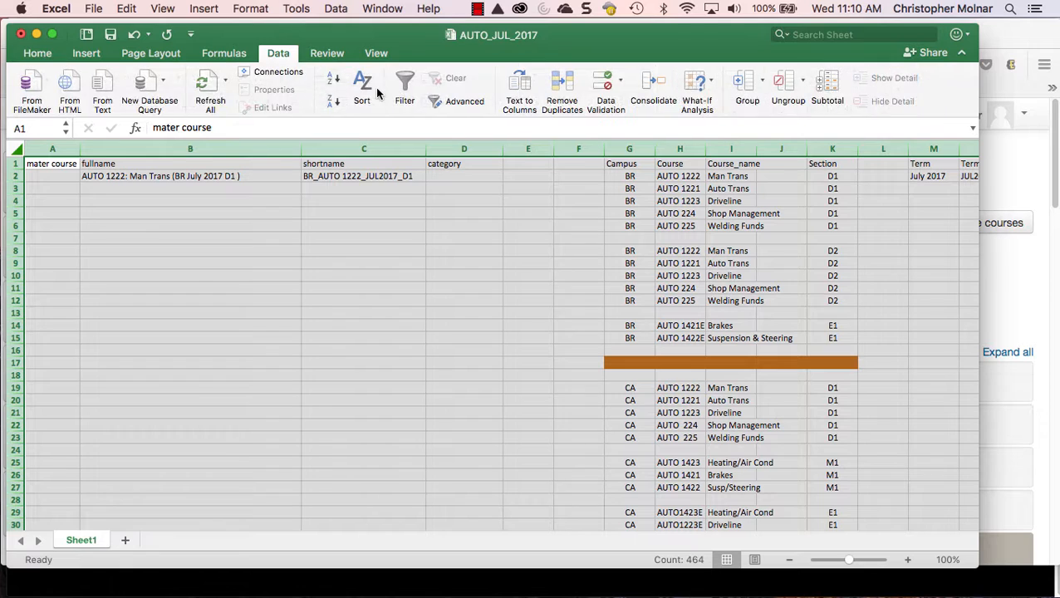
pyautogui.click(374, 83)
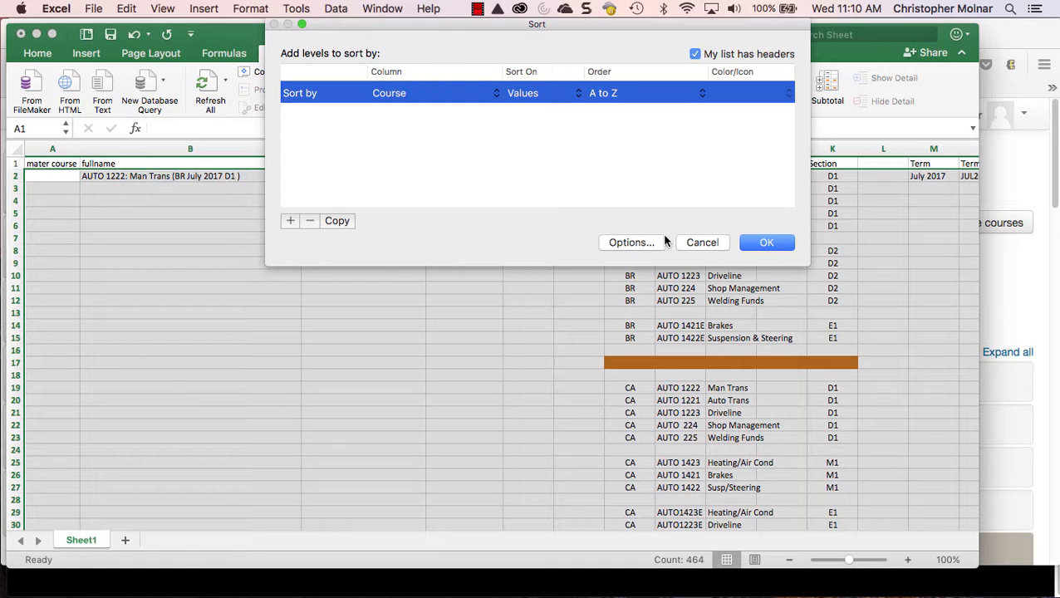
pyautogui.press('Return')
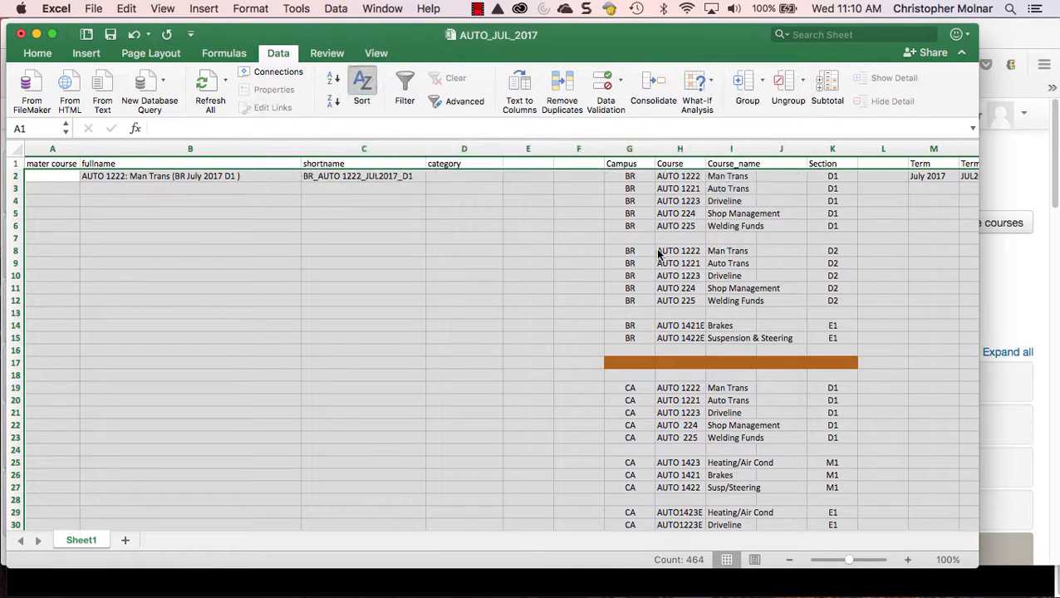
# - Delete the leftover empty and orange divider rows below the last sorted course, rows 113 to 173
pyautogui.scroll(-20, 588, 257)
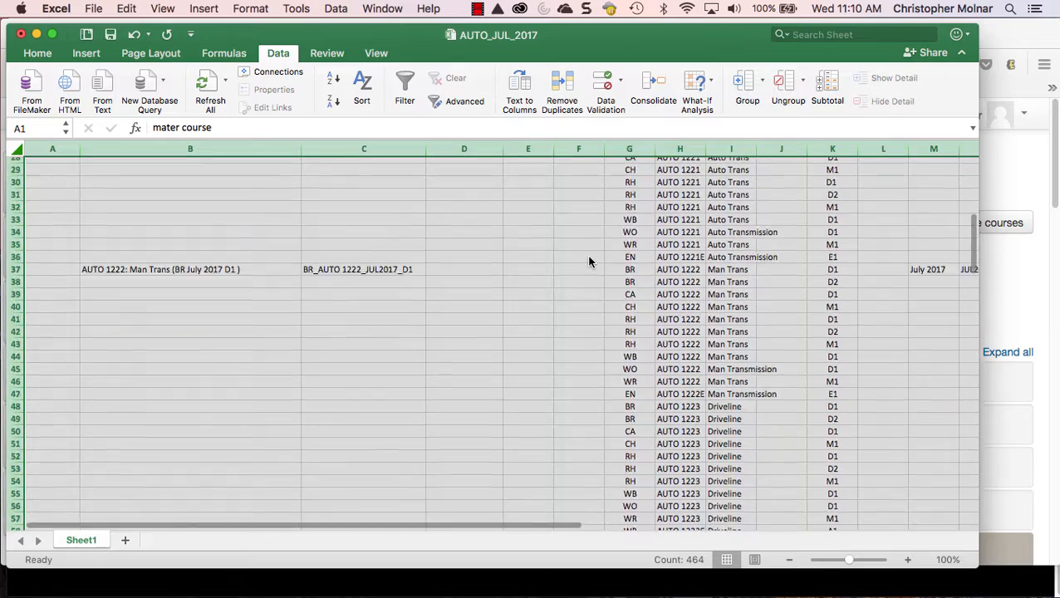
pyautogui.scroll(-8, 578, 254)
pyautogui.scroll(5, 248, 305)
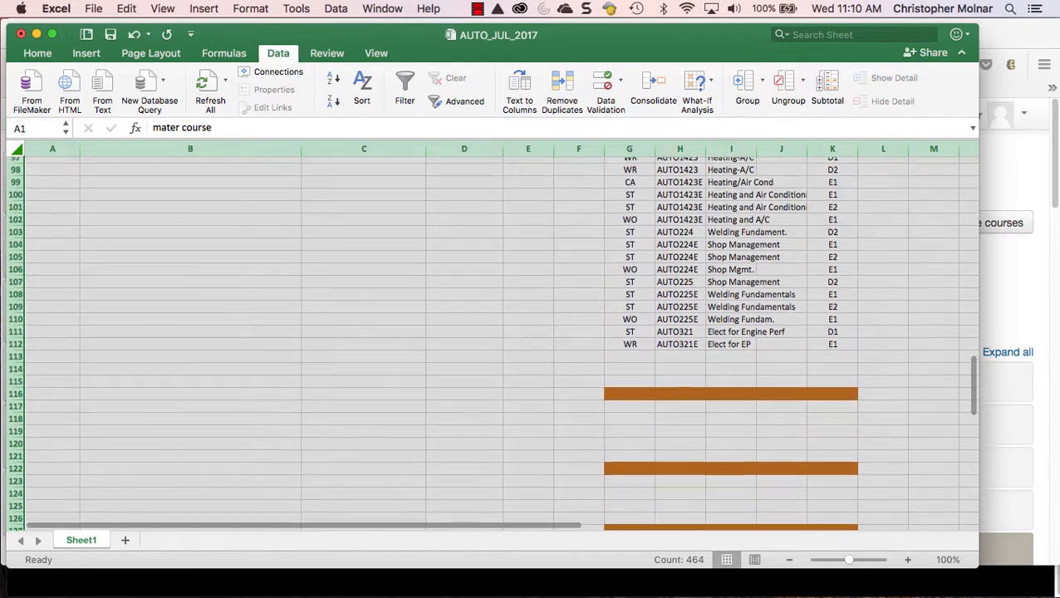
pyautogui.click(17, 354)
pyautogui.moveTo(25, 356); pyautogui.dragTo(182, 430)
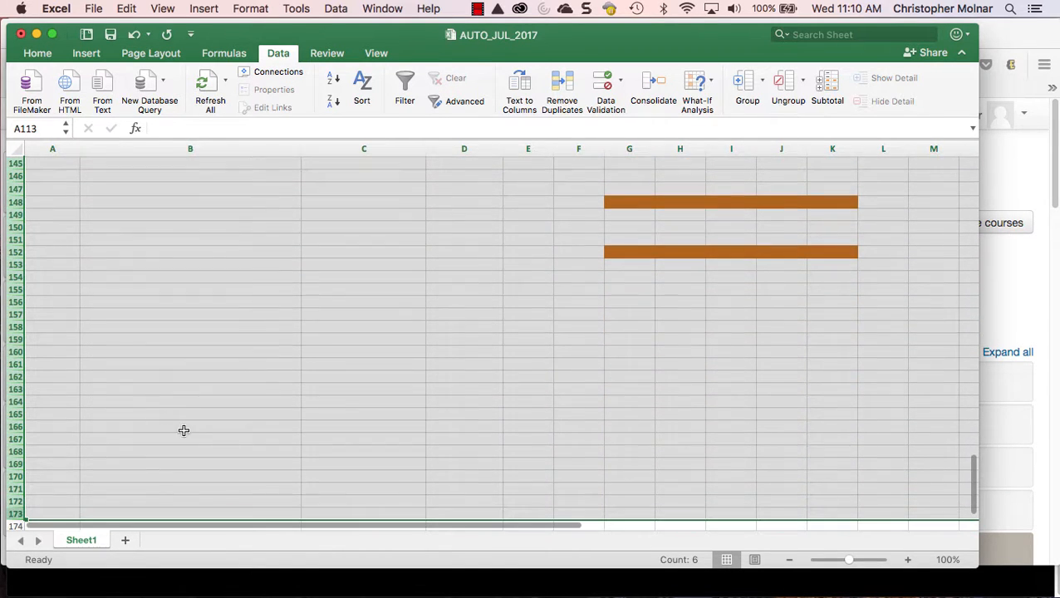
pyautogui.rightClick(182, 431)
pyautogui.press('Down')
pyautogui.press('Down')
pyautogui.press('Return')
# - Copy the fullname and shortname formulas for the BR Man Trans D1 course, cells B37 to C37
pyautogui.scroll(10, 373, 336)
pyautogui.scroll(20, 374, 340)
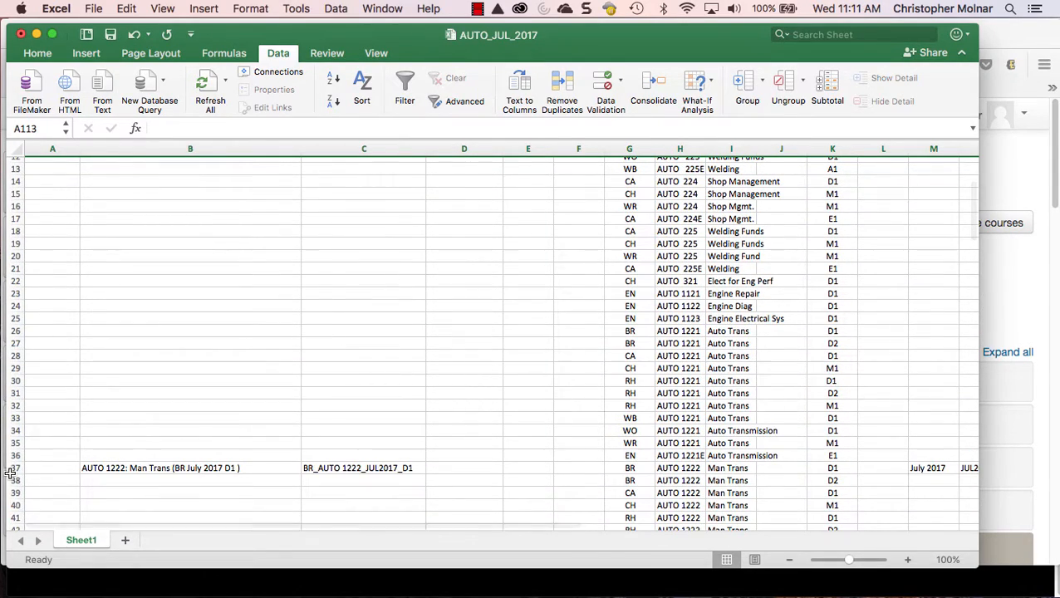
pyautogui.click(13, 468)
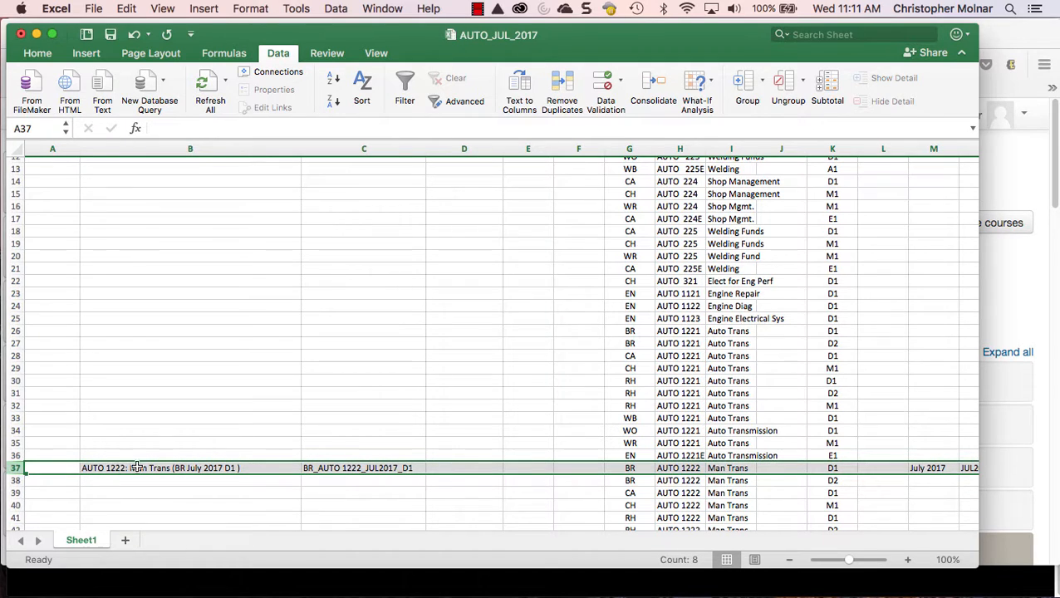
pyautogui.click(256, 468)
pyautogui.keyDown('shift'); pyautogui.click(343, 467); pyautogui.keyUp('shift')
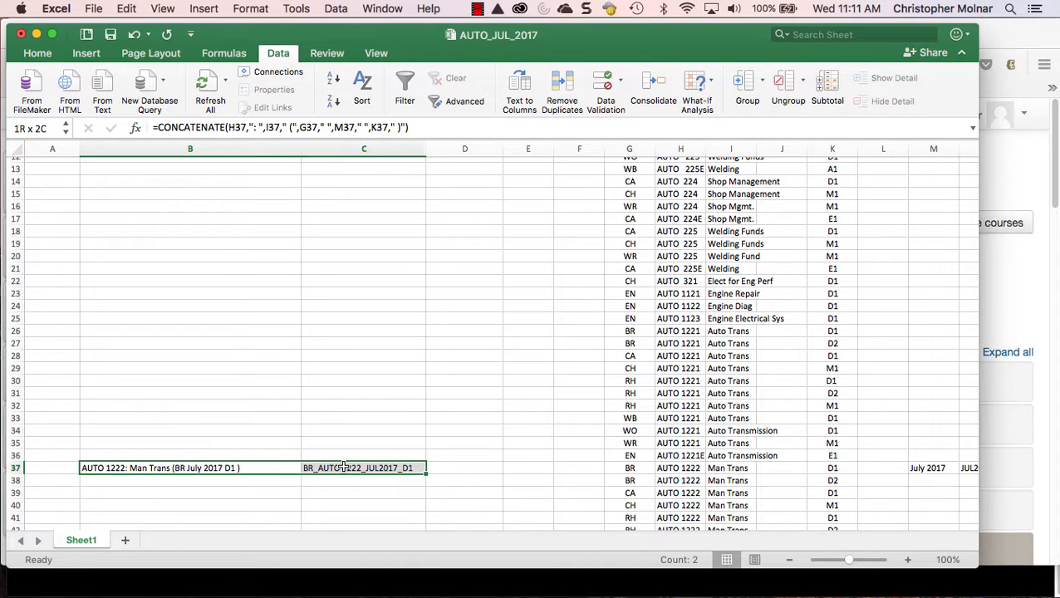
pyautogui.scroll(3, 184, 428)
pyautogui.scroll(-4, 170, 426)
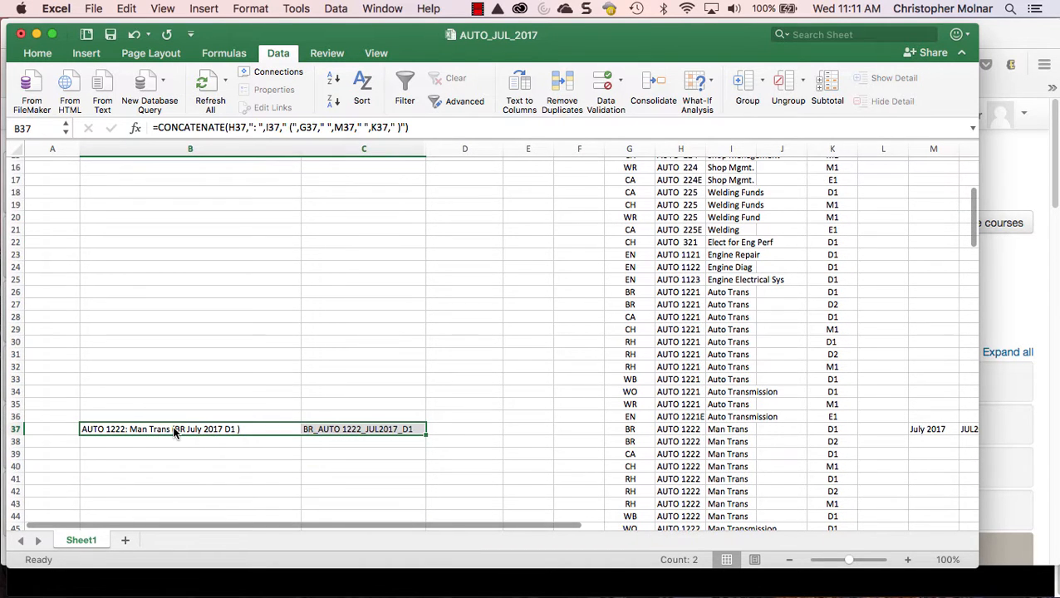
pyautogui.rightClick(128, 427)
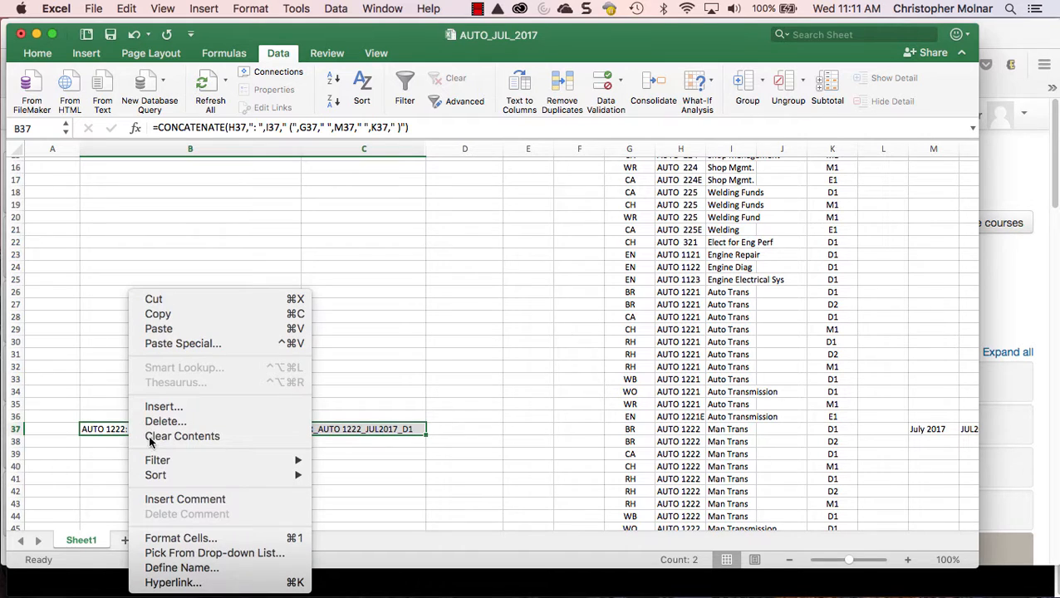
pyautogui.click(165, 317)
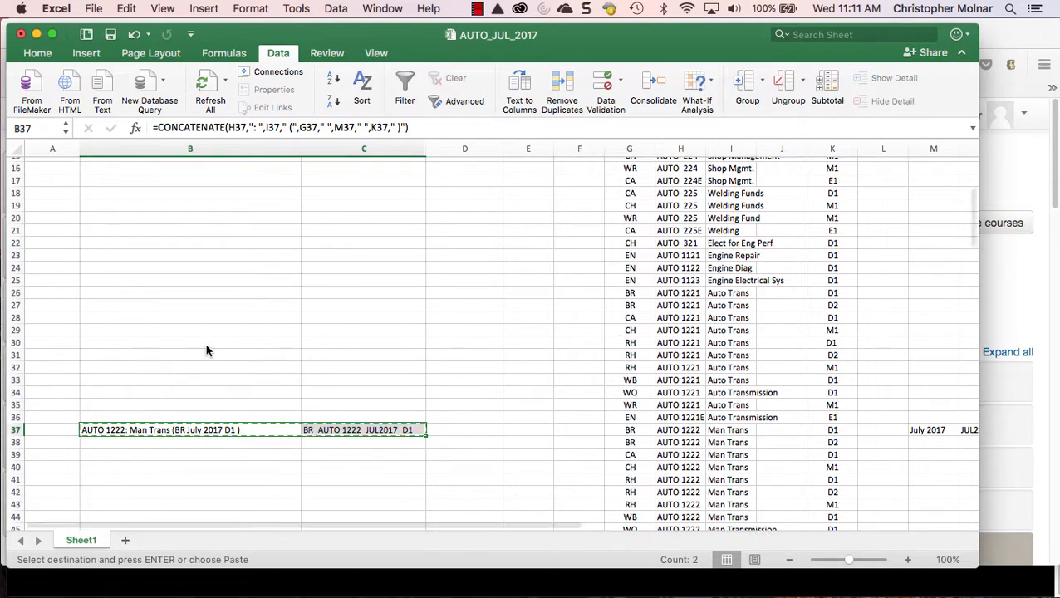
# - Paste the copied formulas into the fullname and shortname columns for every course row, B2 to C112, and check the fullname formula in B2
pyautogui.scroll(5, 102, 173)
pyautogui.moveTo(291, 183); pyautogui.dragTo(332, 532)
pyautogui.moveTo(346, 276); pyautogui.dragTo(352, 185)
pyautogui.rightClick(353, 184)
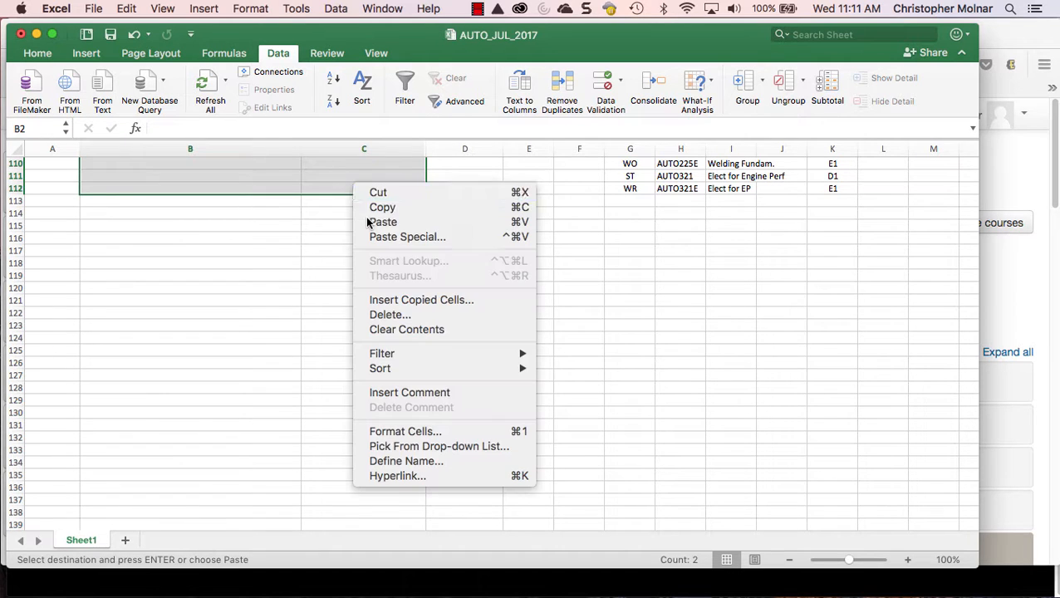
pyautogui.press('Return')
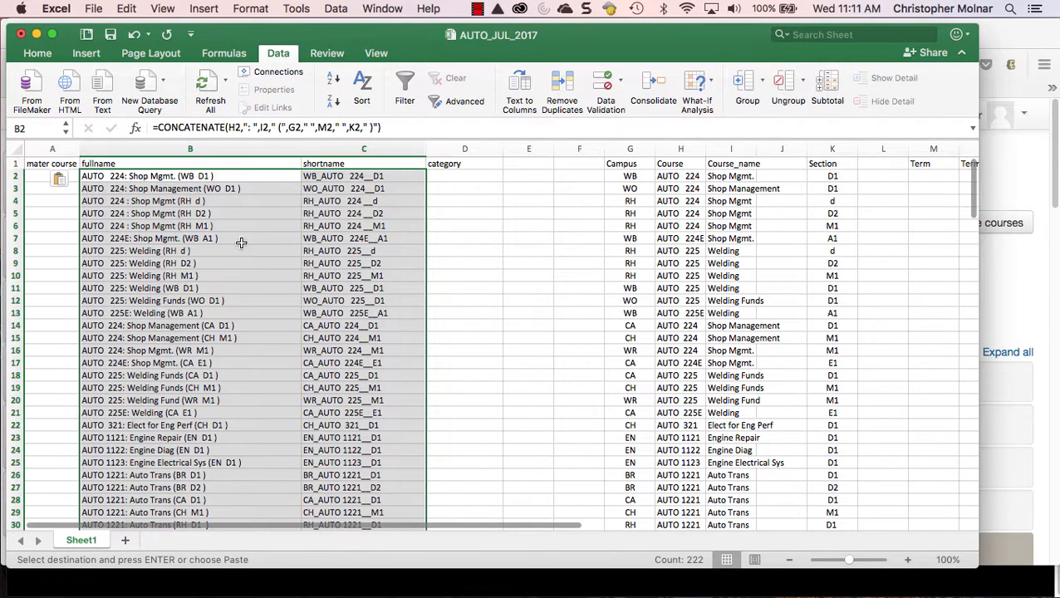
pyautogui.click(206, 237)
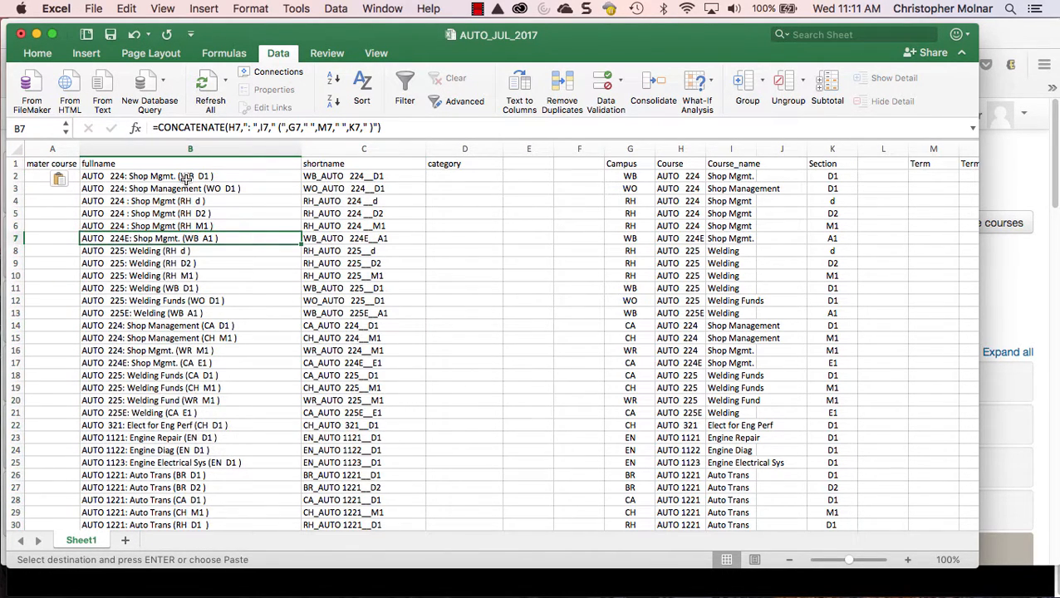
pyautogui.click(184, 176)
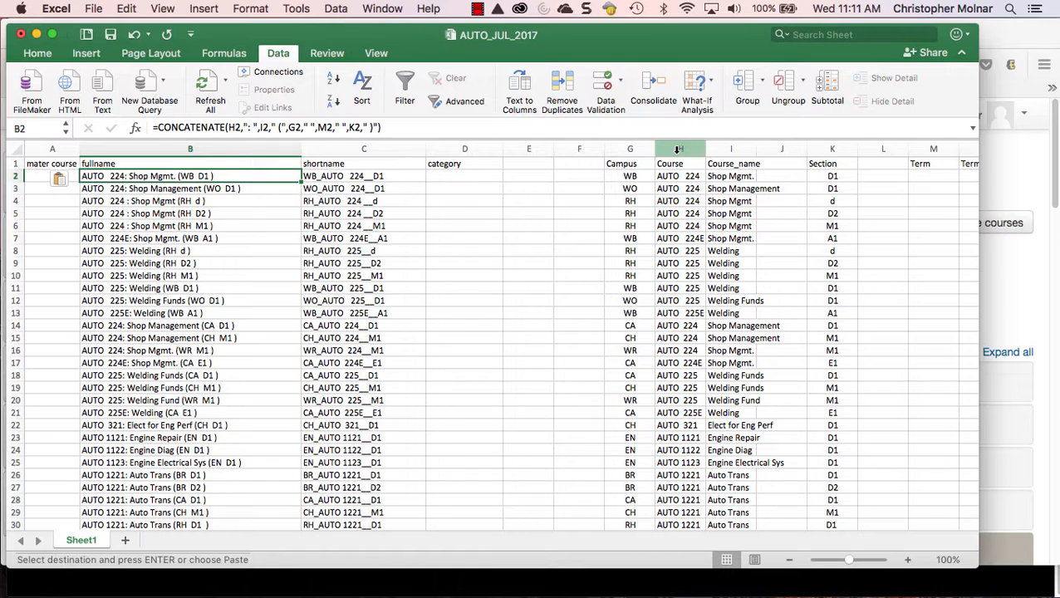
# - Remove all spaces from the course codes in column H by replacing every space with nothing
pyautogui.click(678, 149)
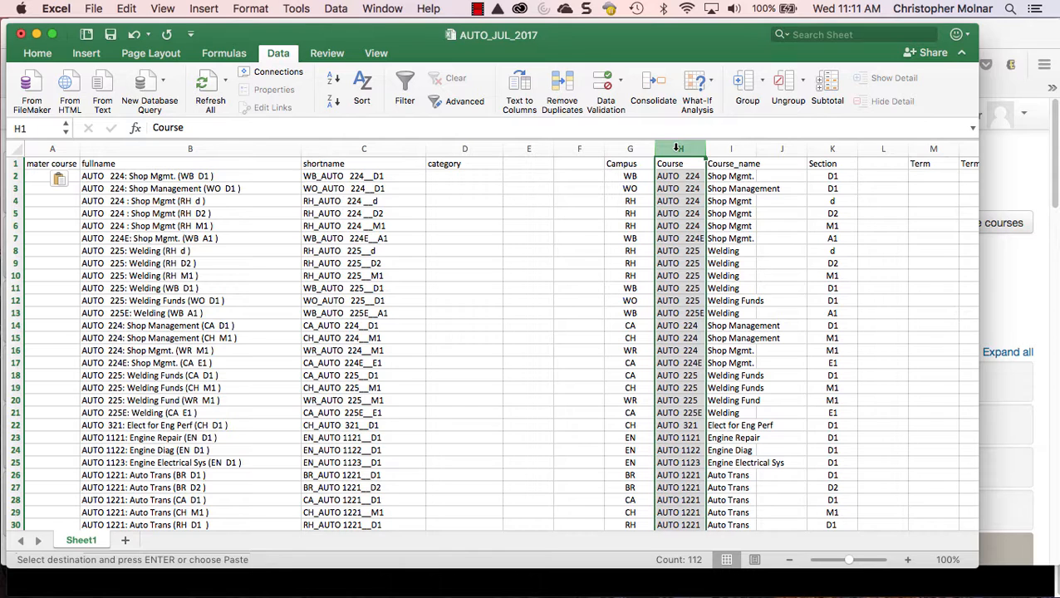
pyautogui.click(676, 147)
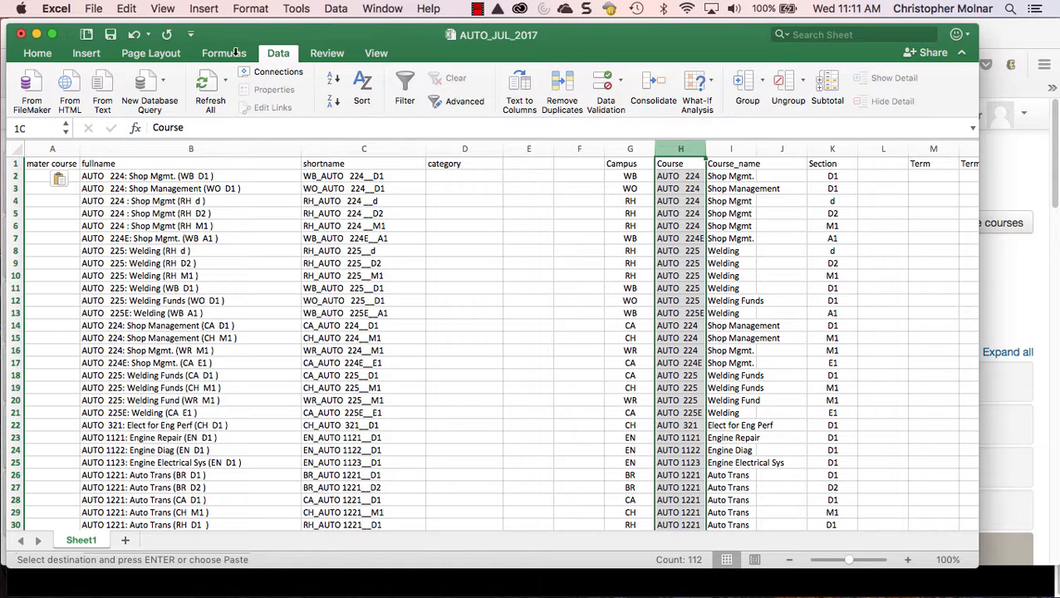
pyautogui.click(126, 9)
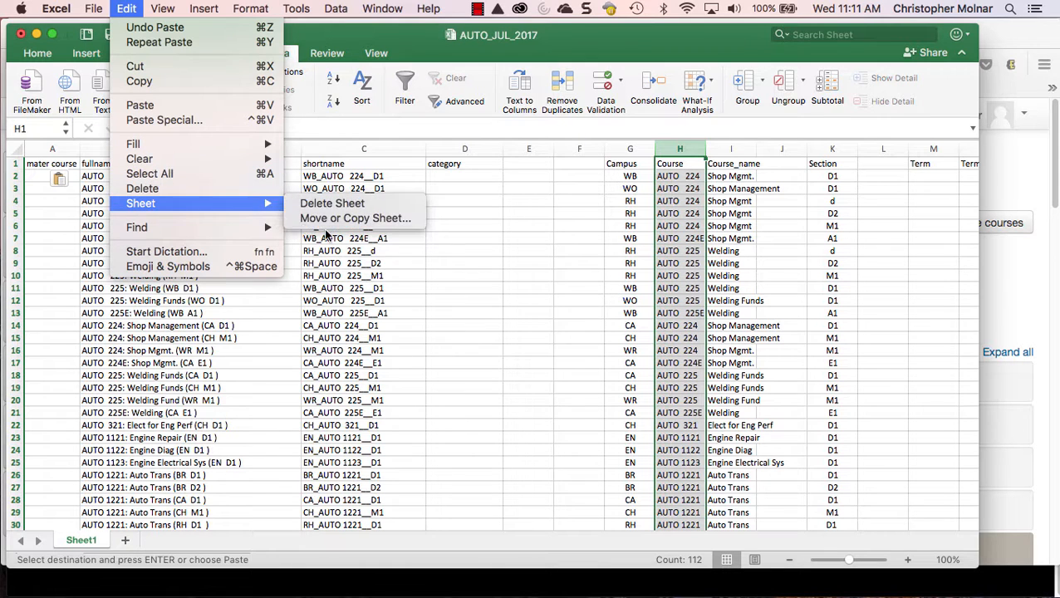
pyautogui.moveTo(207, 227)
pyautogui.click(324, 282)
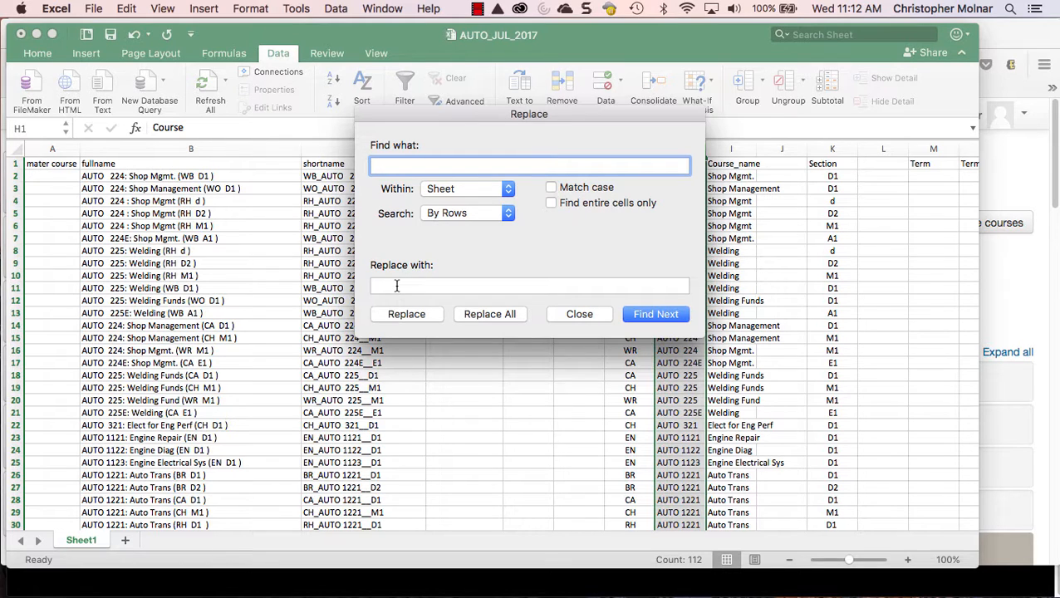
pyautogui.click(396, 286)
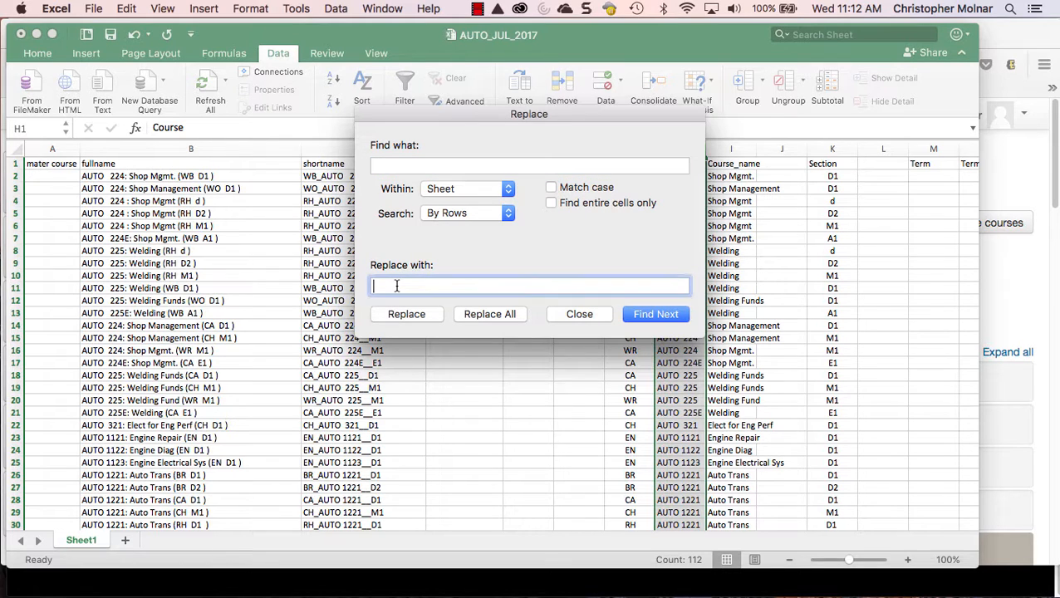
pyautogui.click(489, 314)
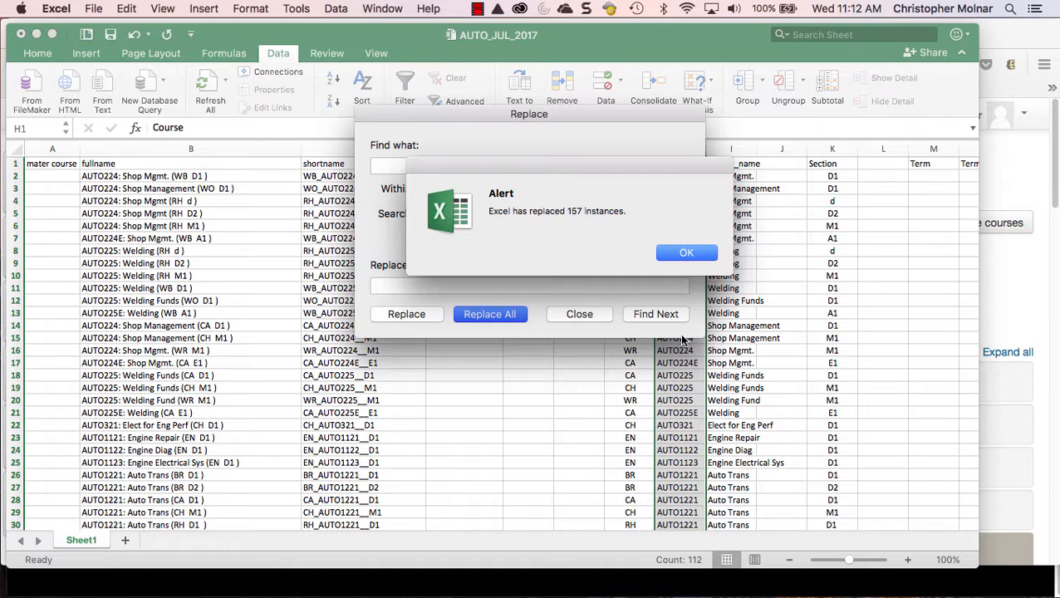
pyautogui.press('Return')
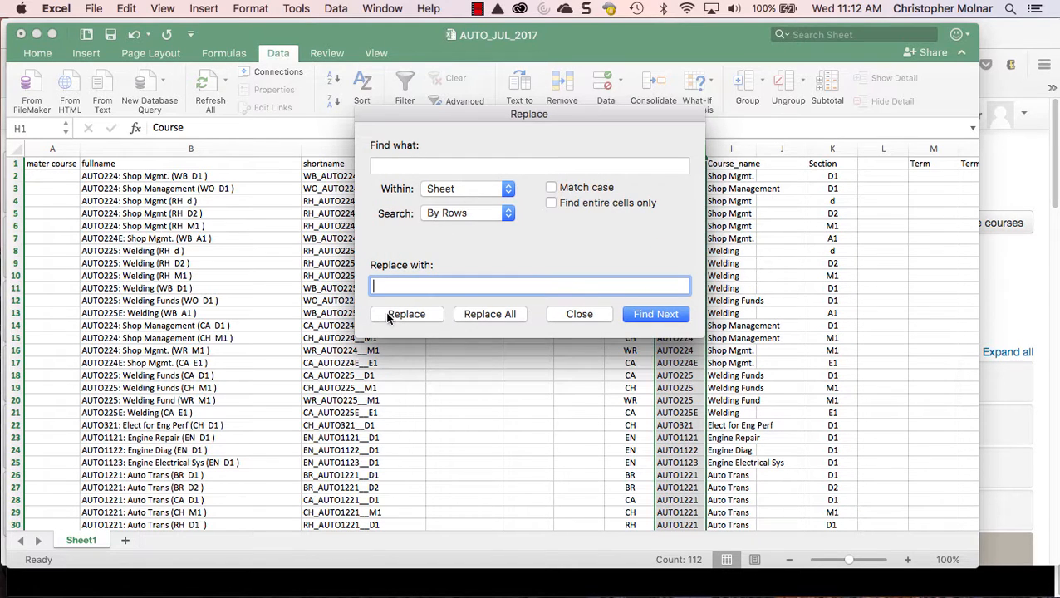
pyautogui.click(577, 314)
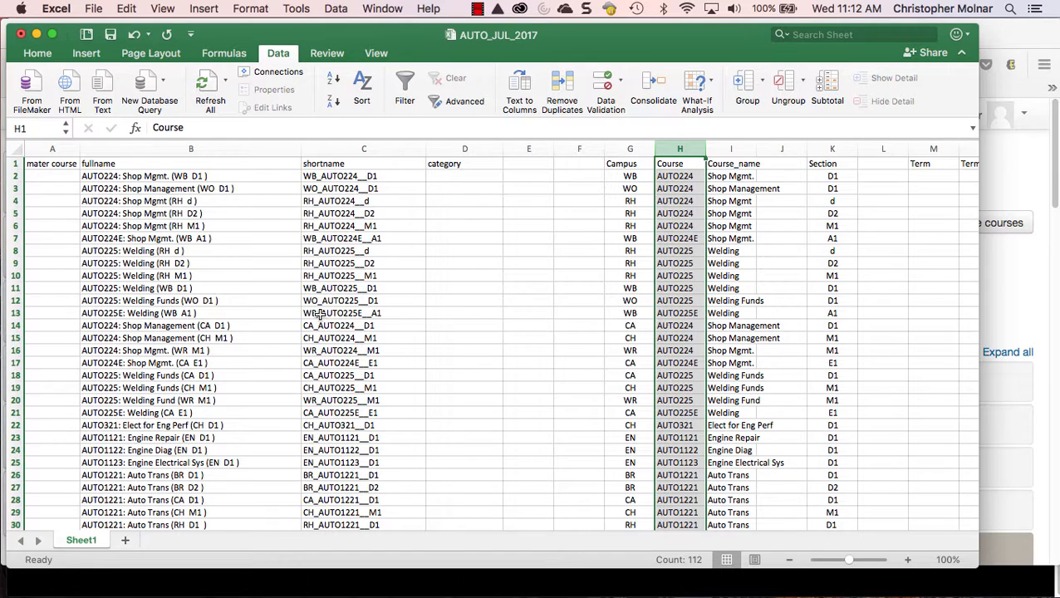
# - Correct the incomplete Section values of the RH Shop Mgmt and RH Welding courses, K4 and K8, to D1
pyautogui.scroll(-1, 322, 400)
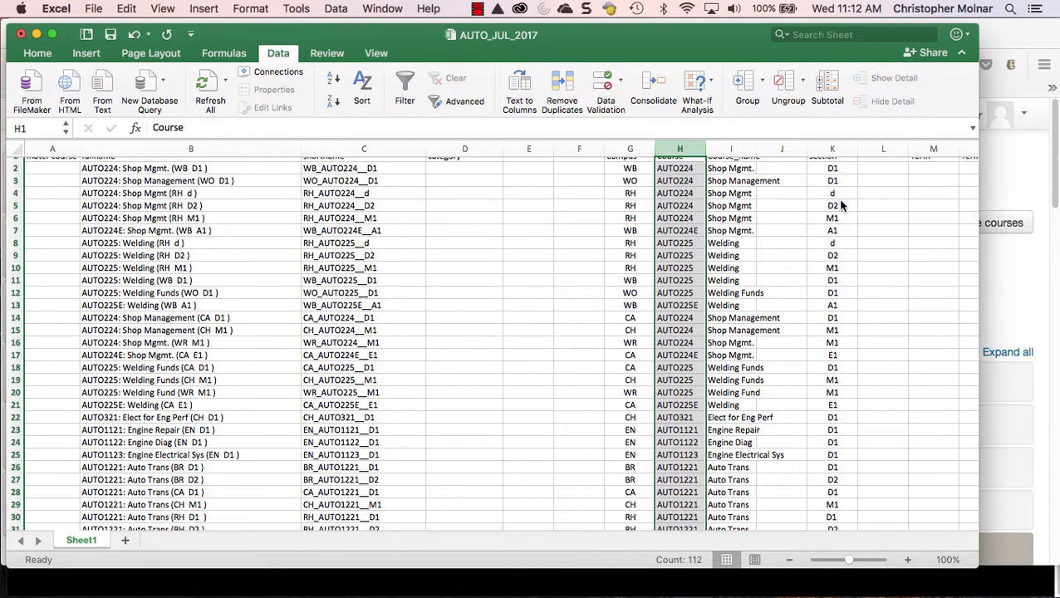
pyautogui.scroll(1, 835, 201)
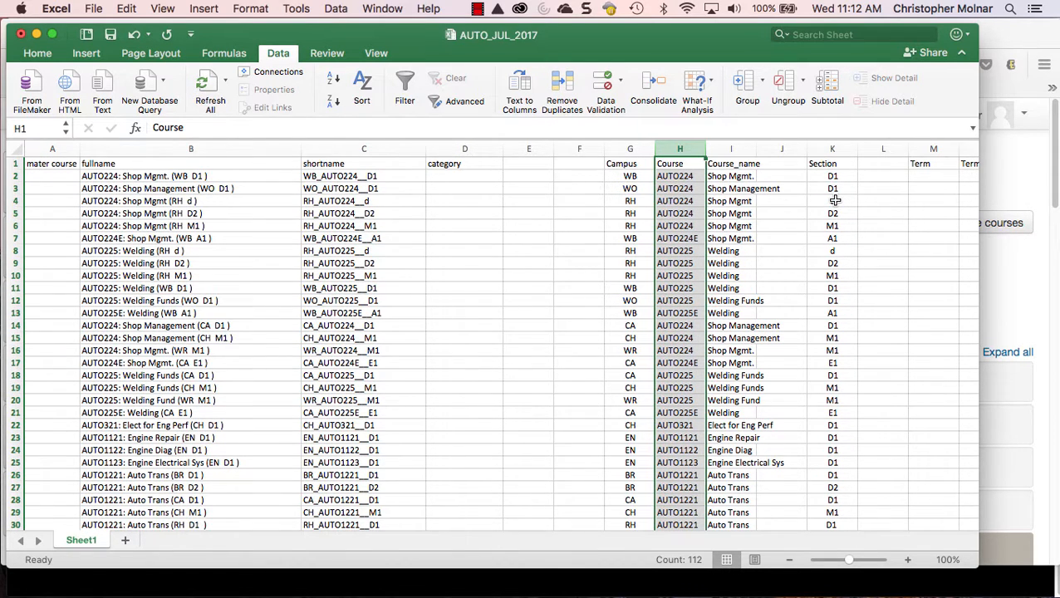
pyautogui.click(834, 201)
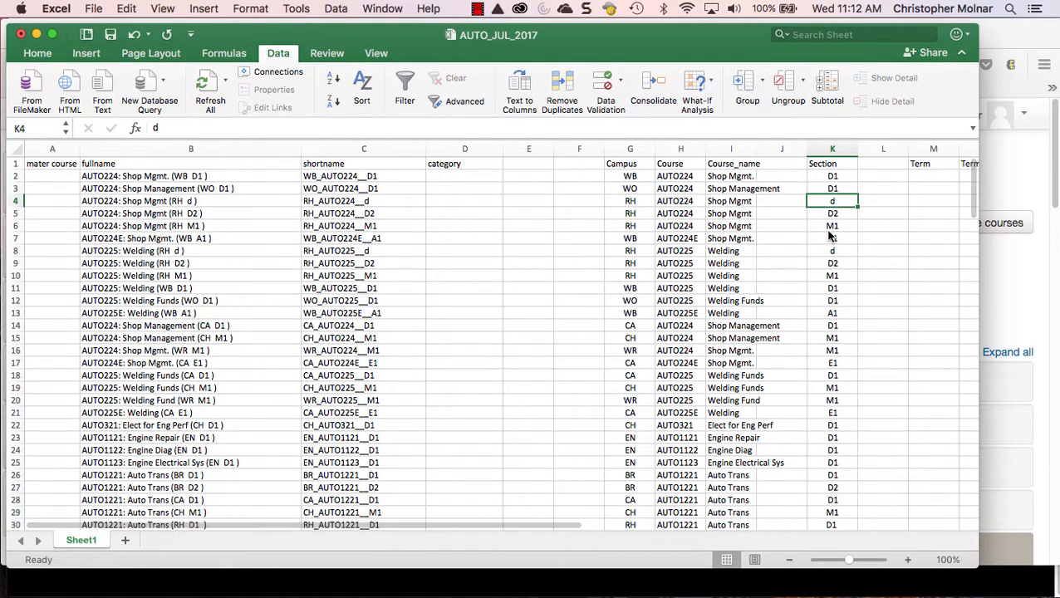
pyautogui.write('D1')
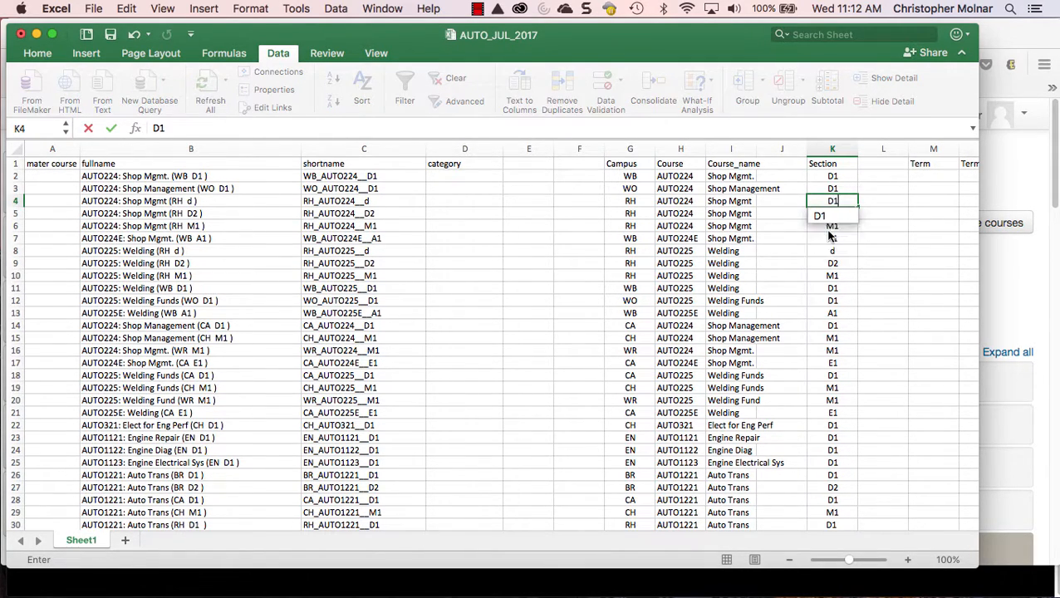
pyautogui.press('Return')
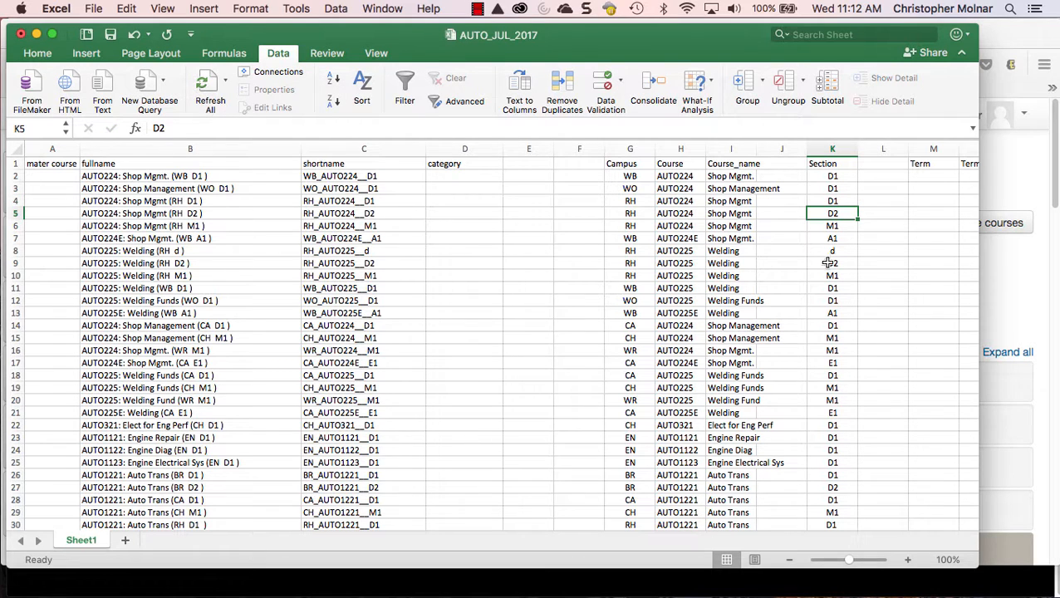
pyautogui.click(832, 251)
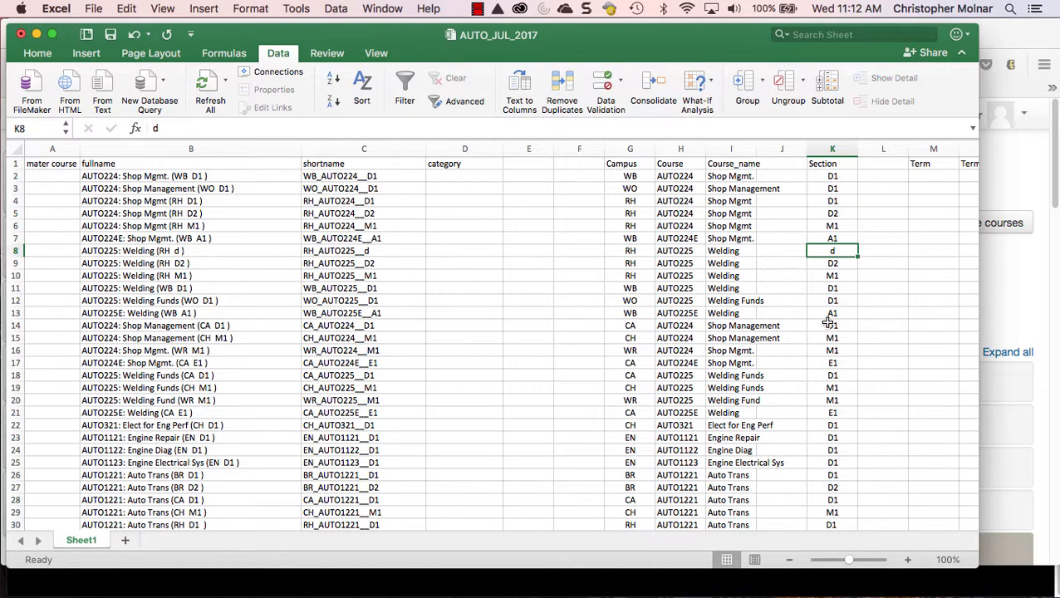
pyautogui.write('D1')
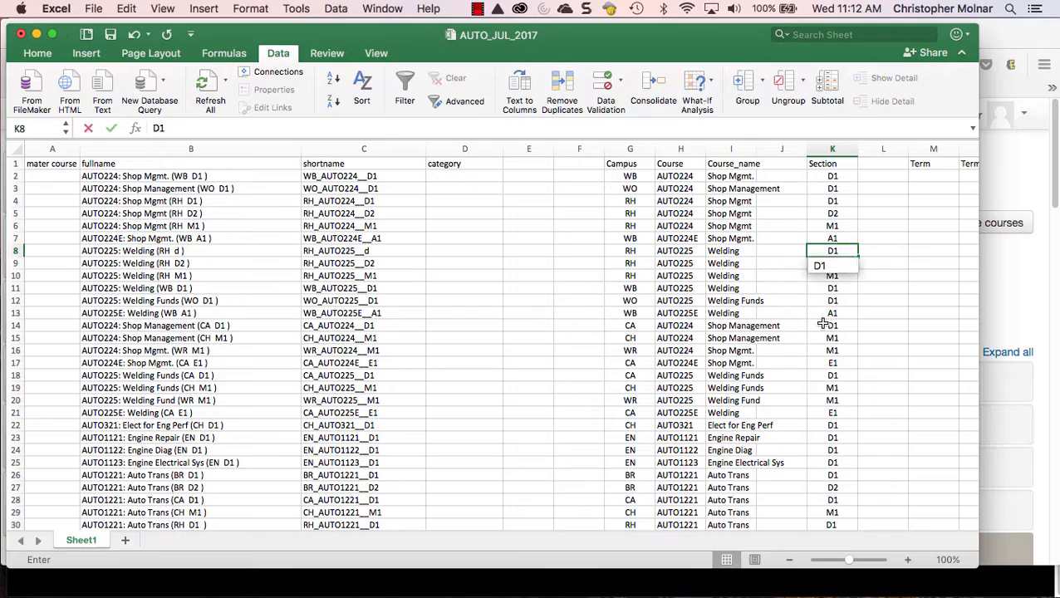
pyautogui.press('Return')
# - Review the remaining course rows for incorrect Section values and check the shortname formula in C42
pyautogui.scroll(-5, 822, 325)
pyautogui.scroll(-7, 822, 327)
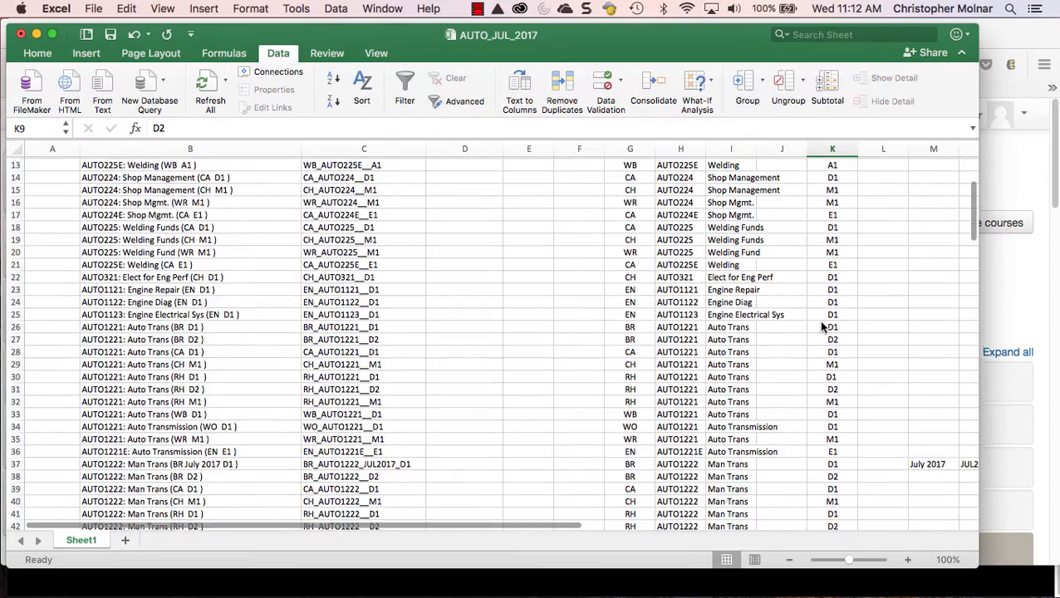
pyautogui.scroll(-15, 822, 326)
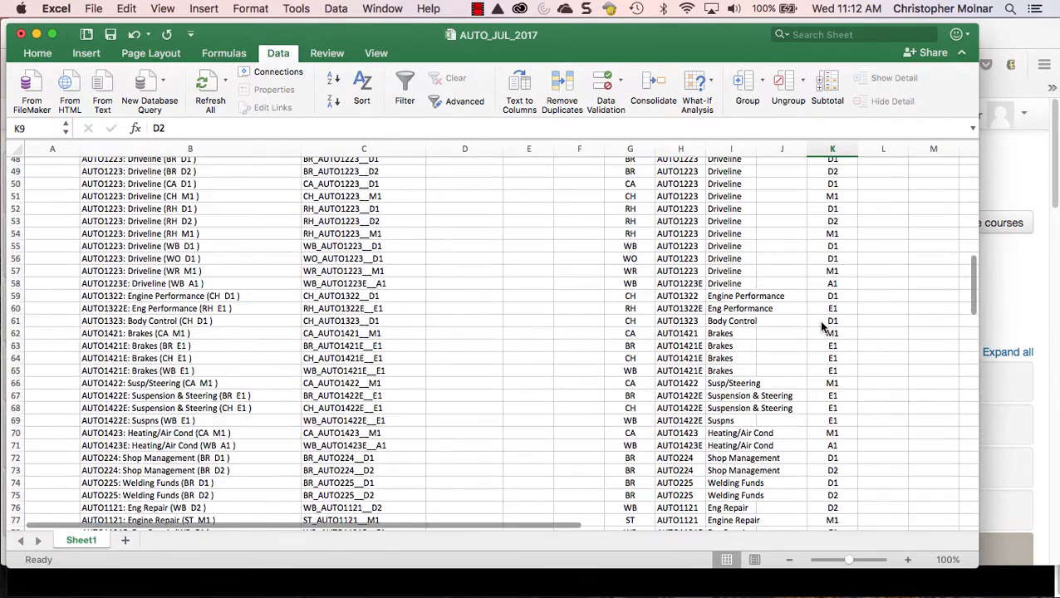
pyautogui.scroll(-5, 822, 326)
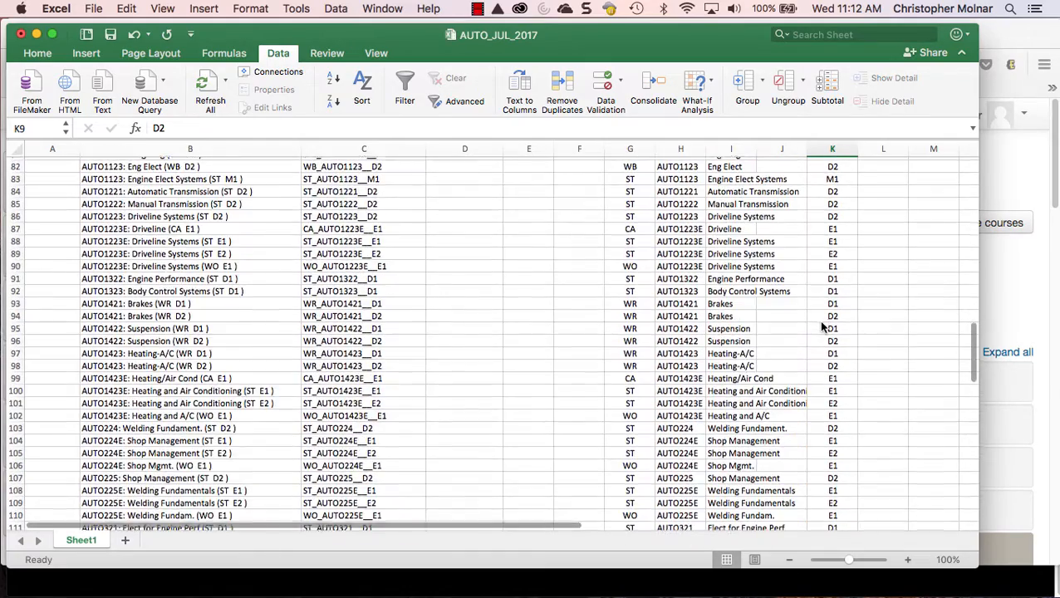
pyautogui.scroll(6, 821, 326)
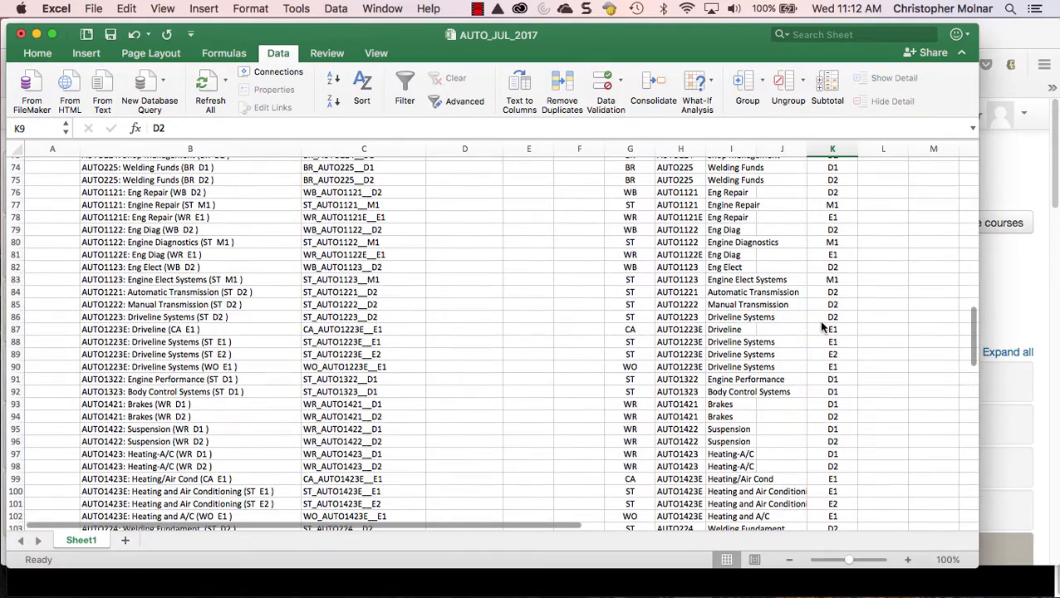
pyautogui.scroll(13, 821, 327)
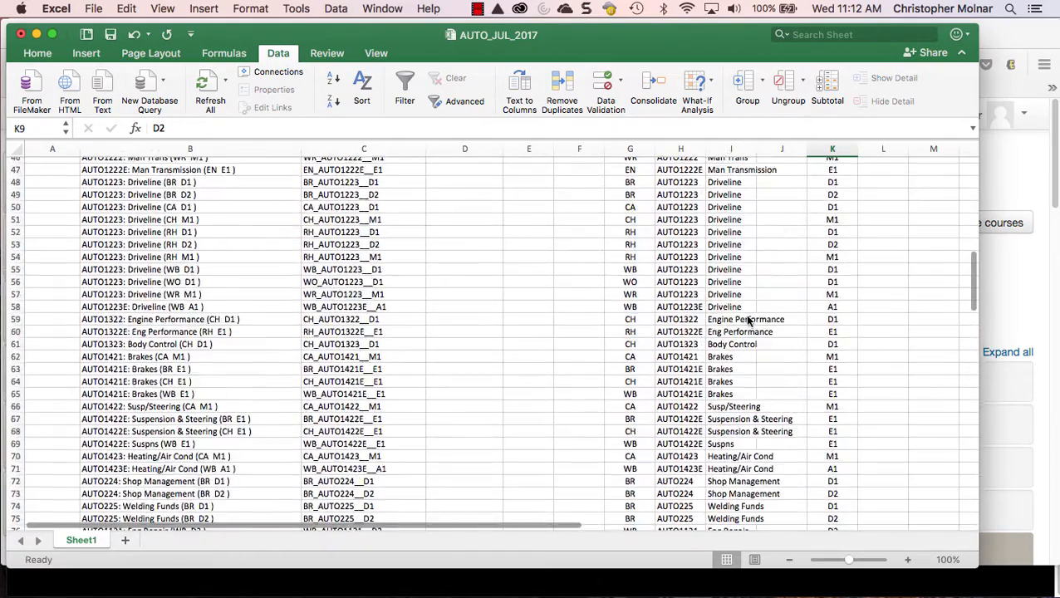
pyautogui.click(368, 234)
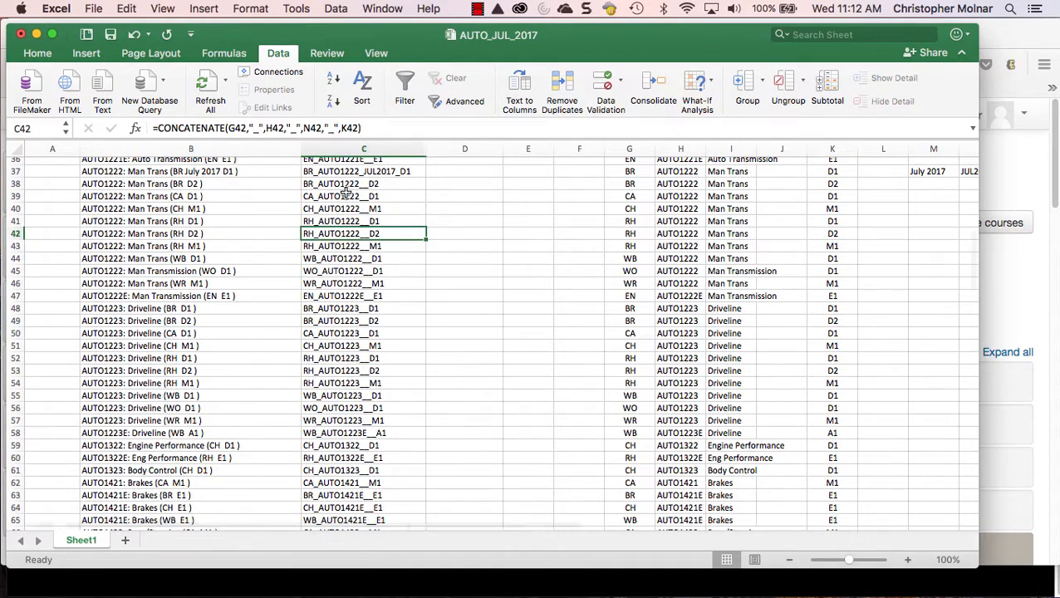
pyautogui.scroll(1, 229, 286)
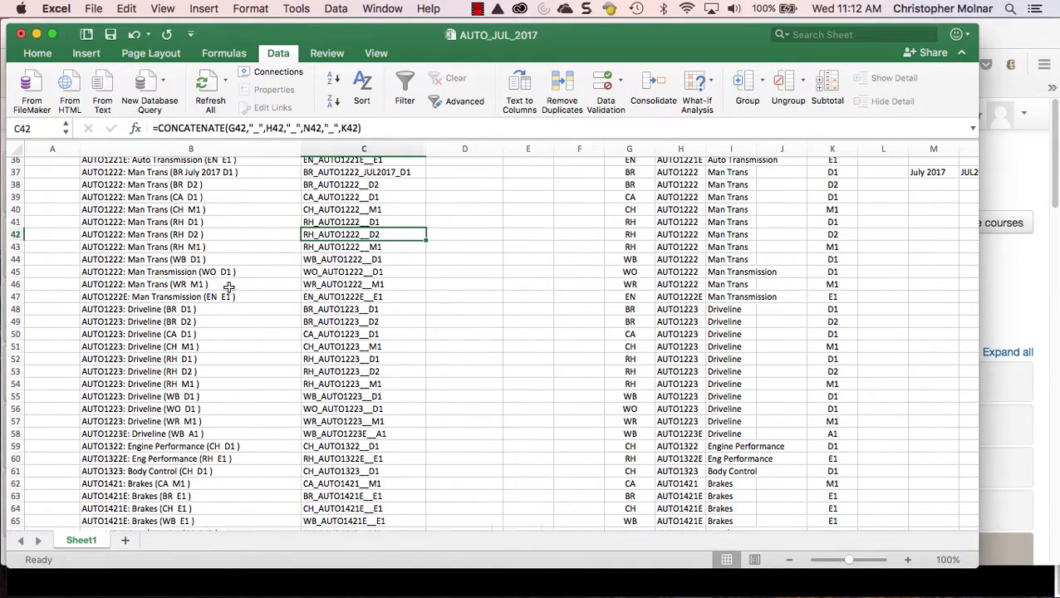
# - Search the whole sheet for commas
pyautogui.scroll(12, 229, 291)
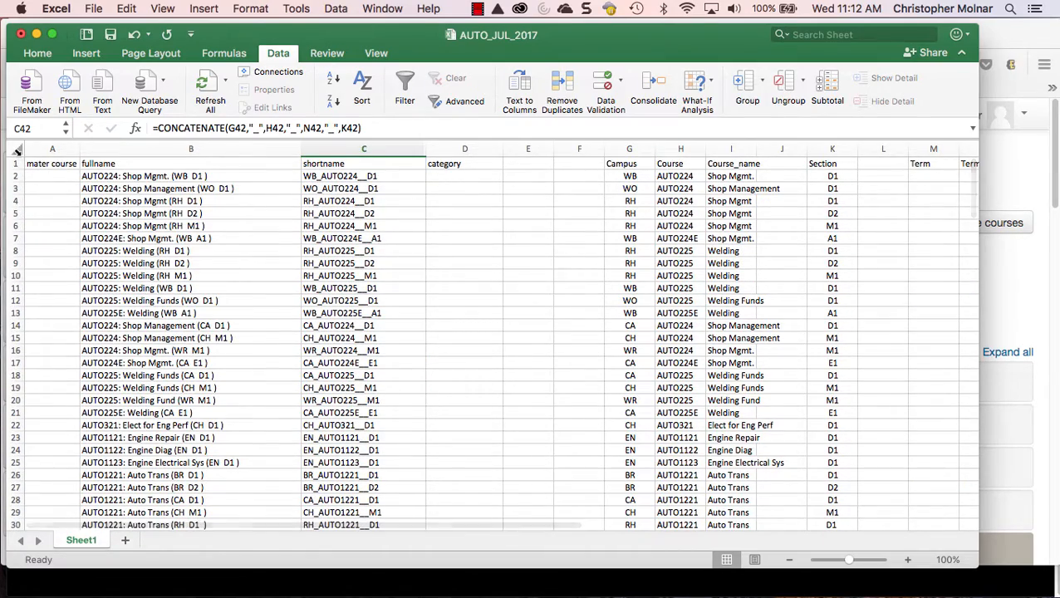
pyautogui.click(18, 149)
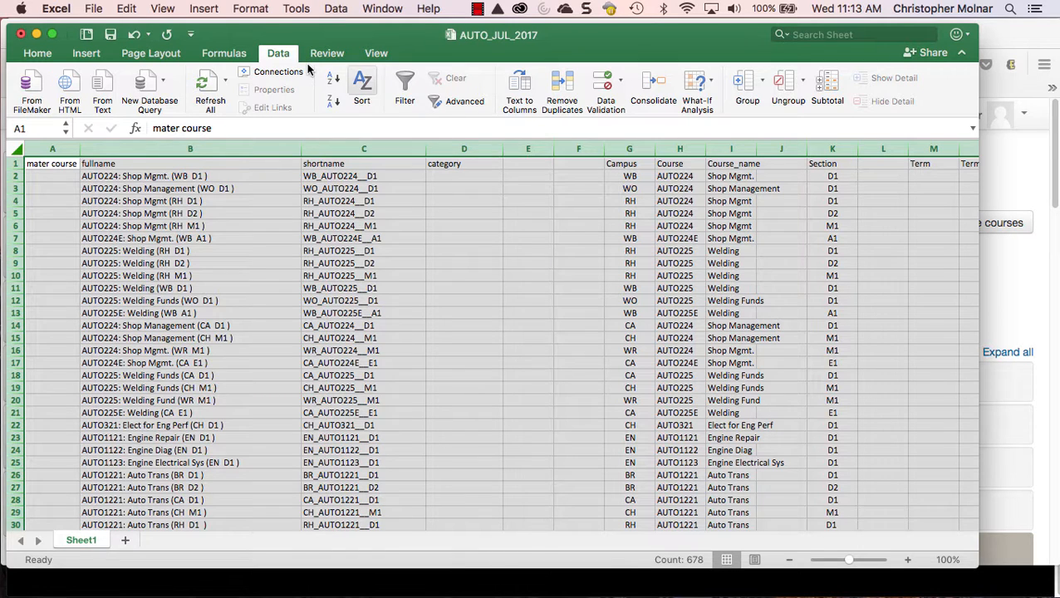
pyautogui.click(126, 8)
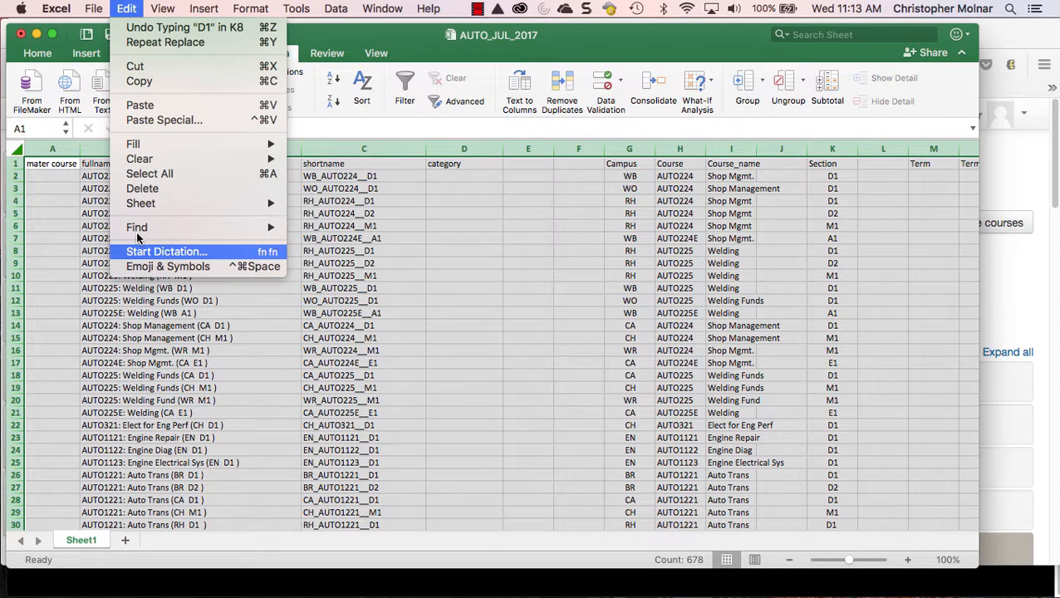
pyautogui.moveTo(282, 237)
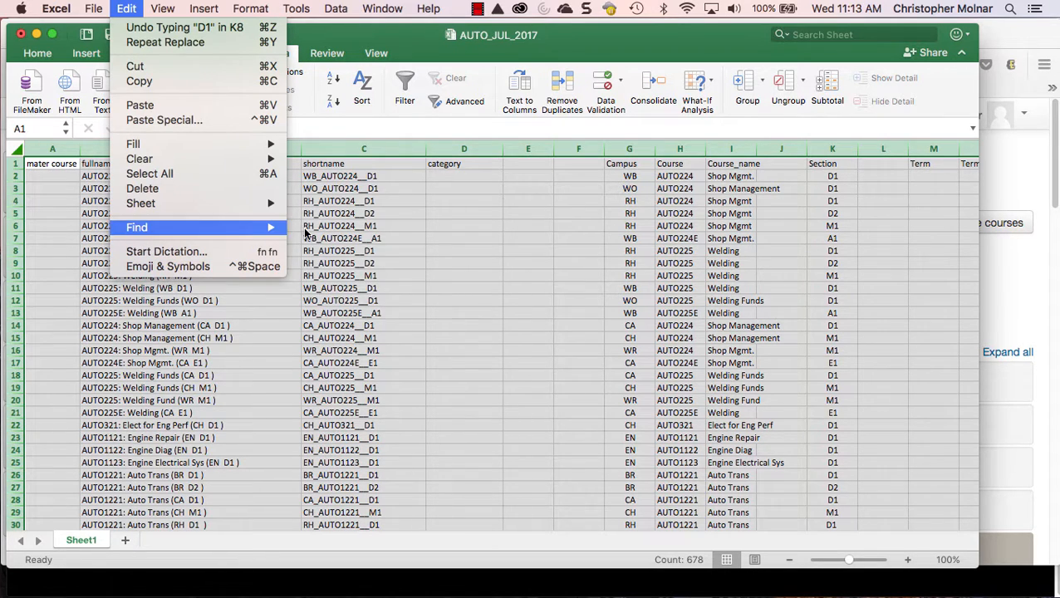
pyautogui.press('Return')
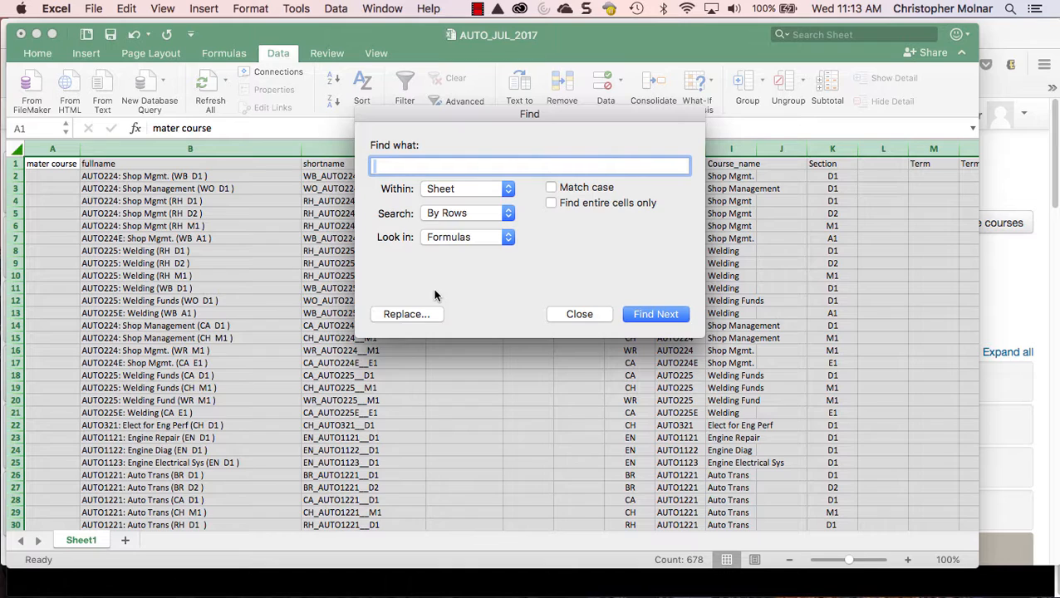
pyautogui.write(',')
pyautogui.click(659, 315)
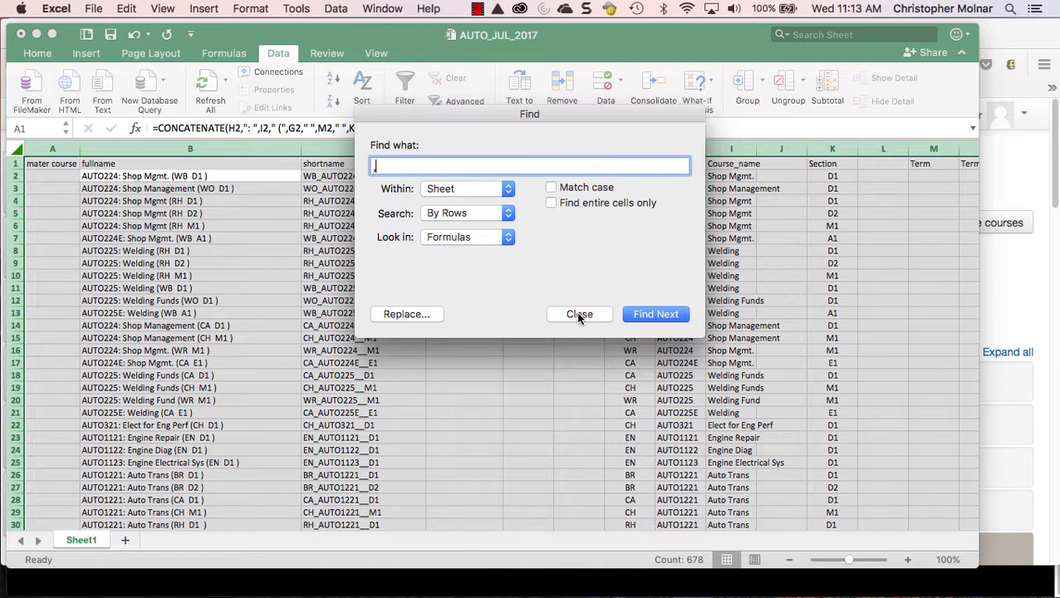
pyautogui.press('Escape')
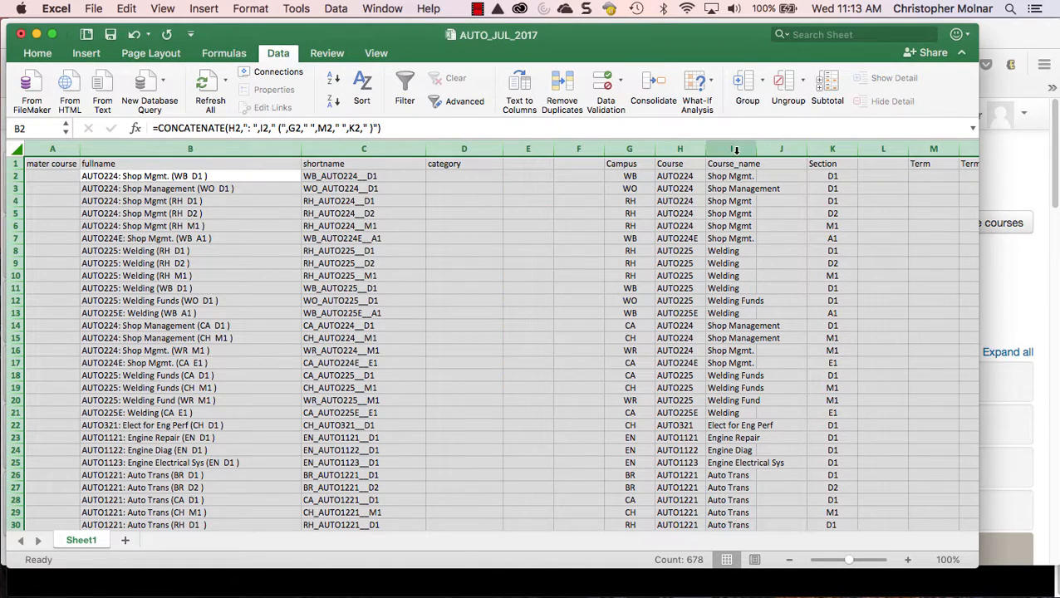
# - Search only the Course_name column for commas
pyautogui.click(735, 149)
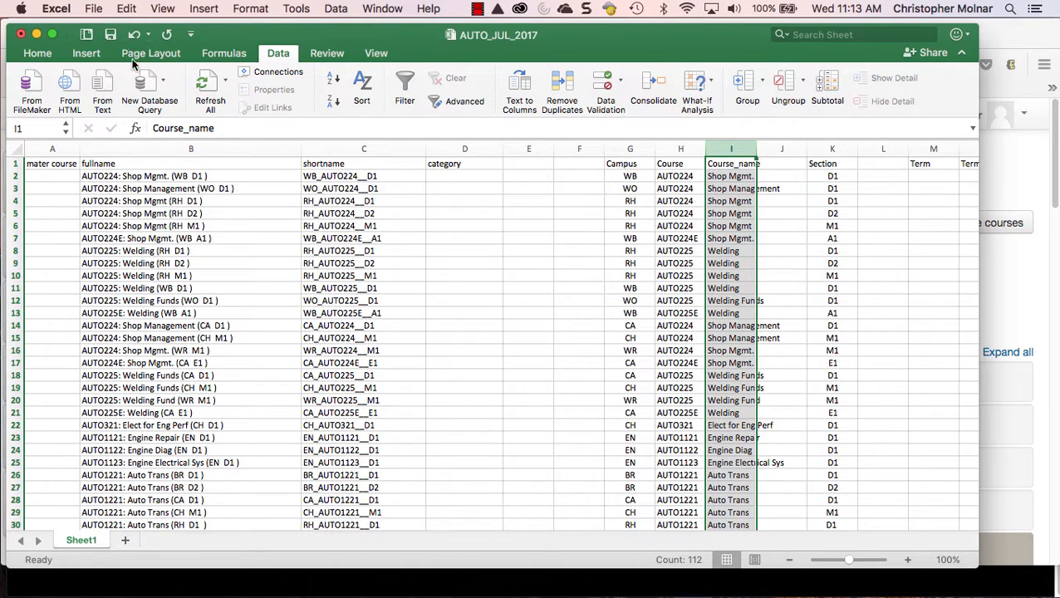
pyautogui.click(126, 9)
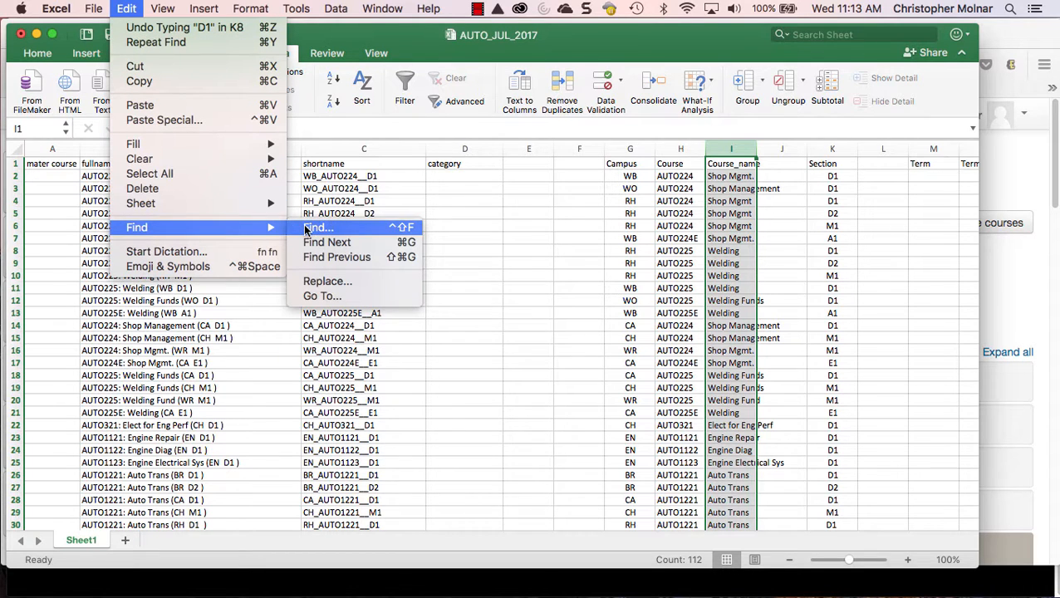
pyautogui.click(314, 227)
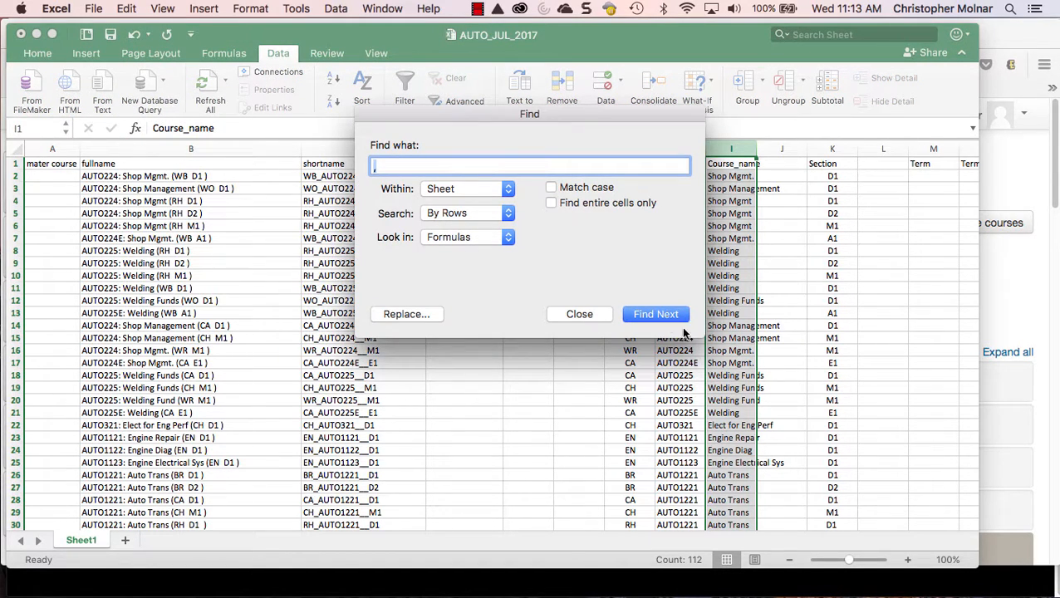
pyautogui.click(656, 317)
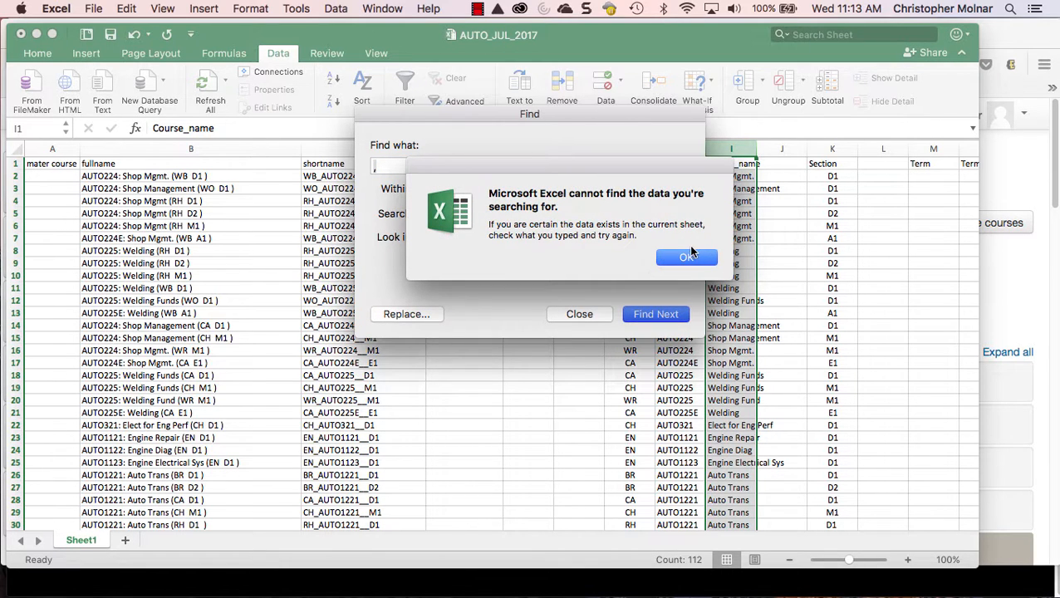
pyautogui.press('Return')
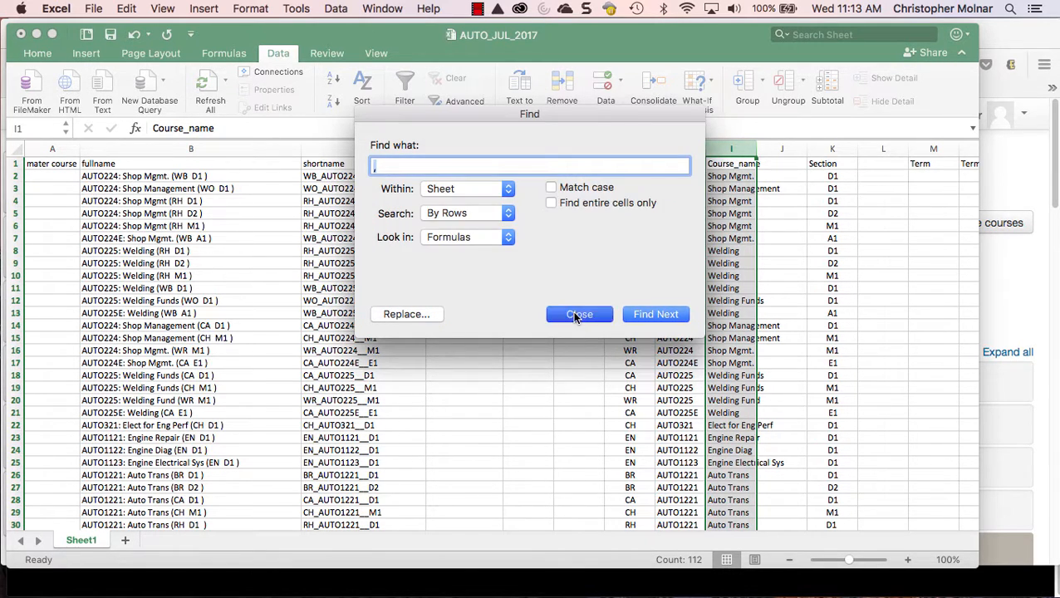
pyautogui.click(579, 315)
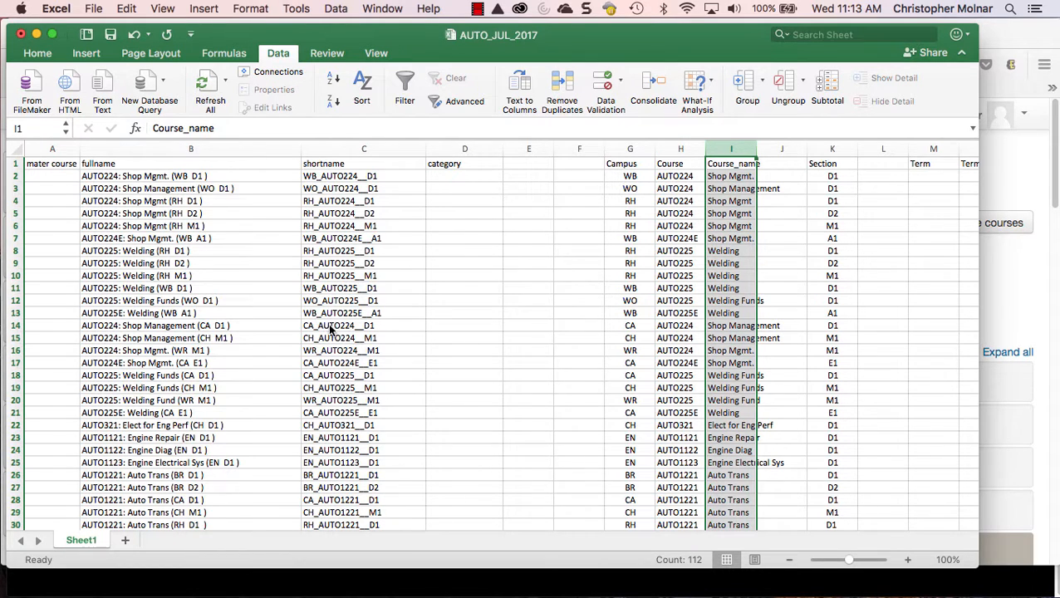
# - Copy the term values July 2017 and JUL2017 from M37:N37 into the Term and Term_short columns for every course row, M2:N112
pyautogui.scroll(-1, 522, 385)
pyautogui.scroll(1, 522, 385)
pyautogui.scroll(-5, 839, 425)
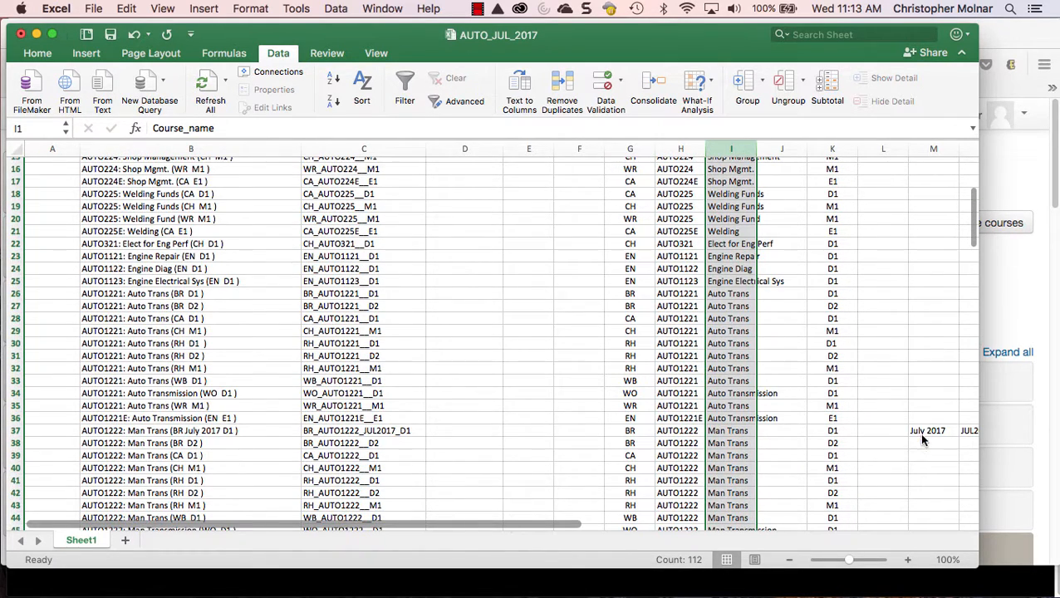
pyautogui.click(919, 432)
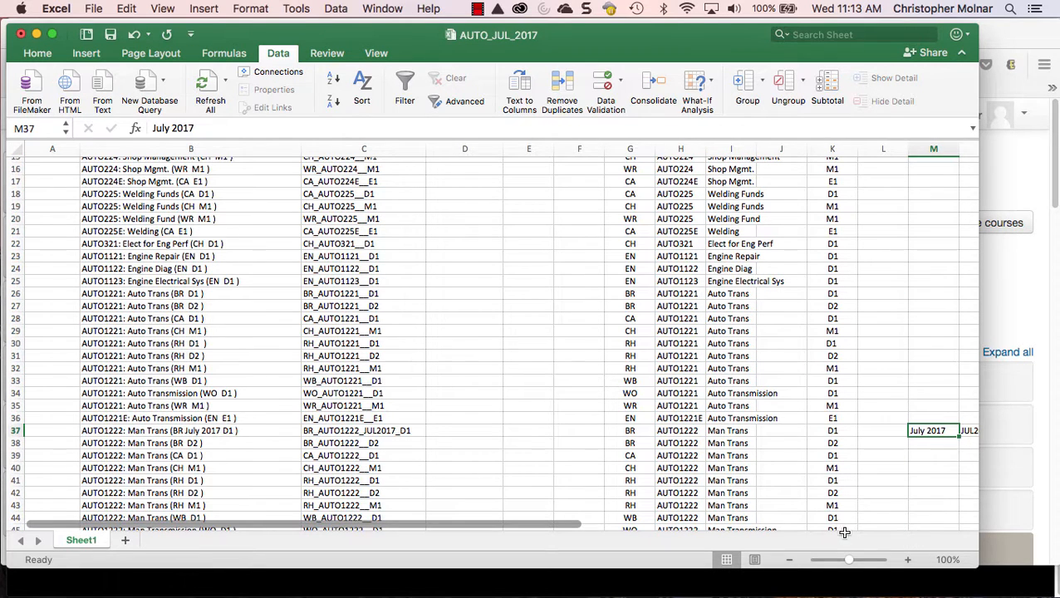
pyautogui.moveTo(574, 525); pyautogui.dragTo(638, 523)
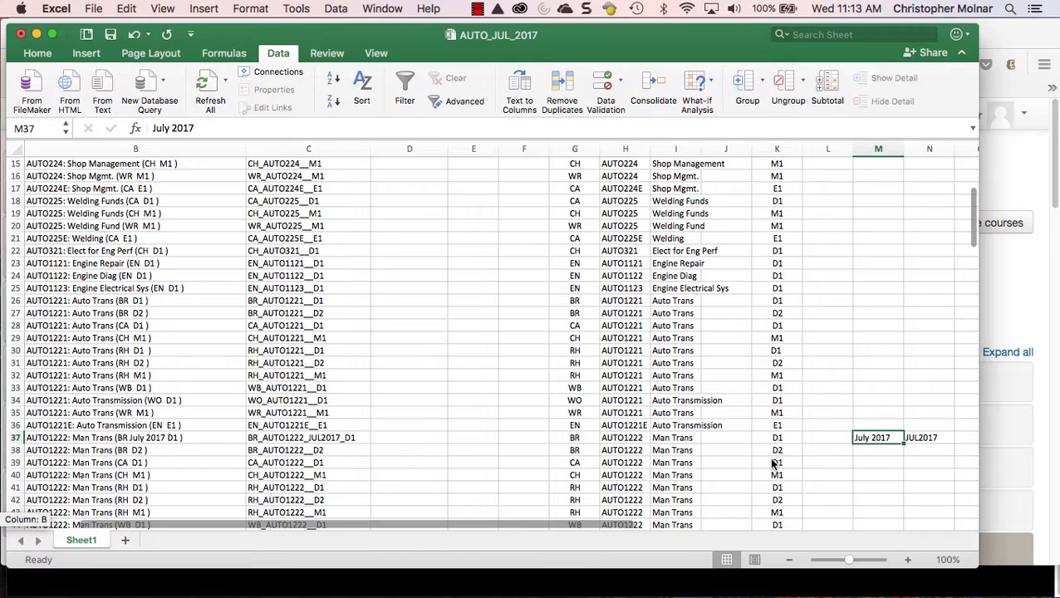
pyautogui.keyDown('shift'); pyautogui.click(929, 437); pyautogui.keyUp('shift')
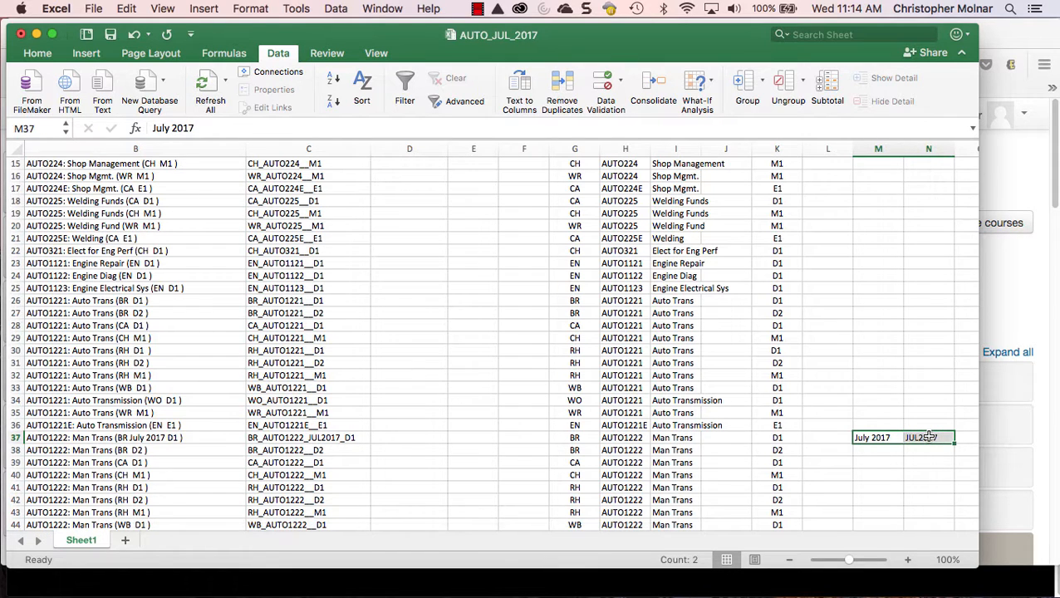
pyautogui.press('super+c')
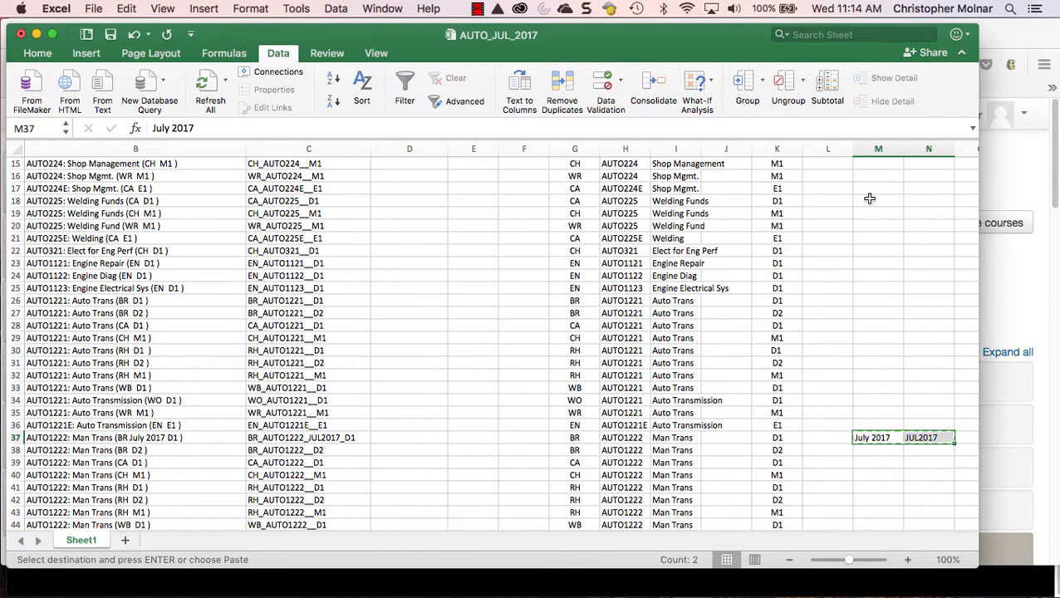
pyautogui.scroll(3, 869, 178)
pyautogui.scroll(3, 869, 179)
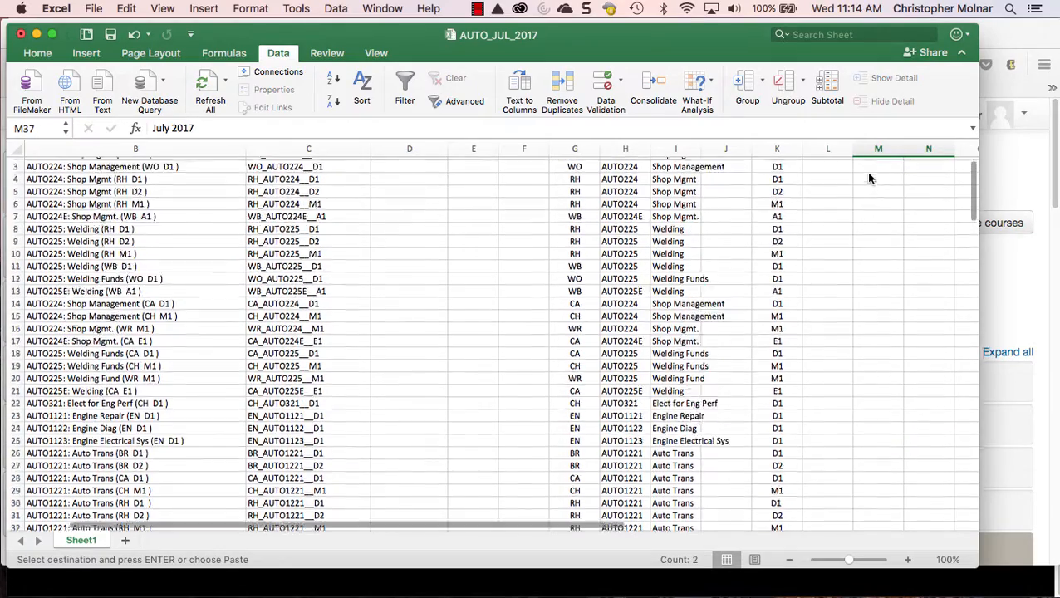
pyautogui.moveTo(880, 177); pyautogui.dragTo(934, 329)
pyautogui.rightClick(912, 329)
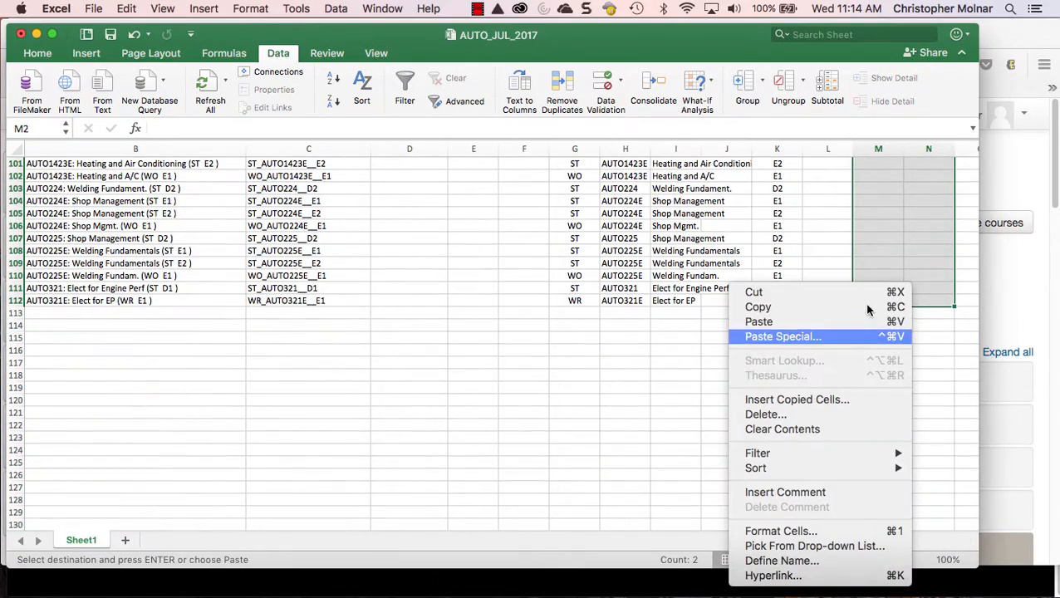
pyautogui.click(866, 321)
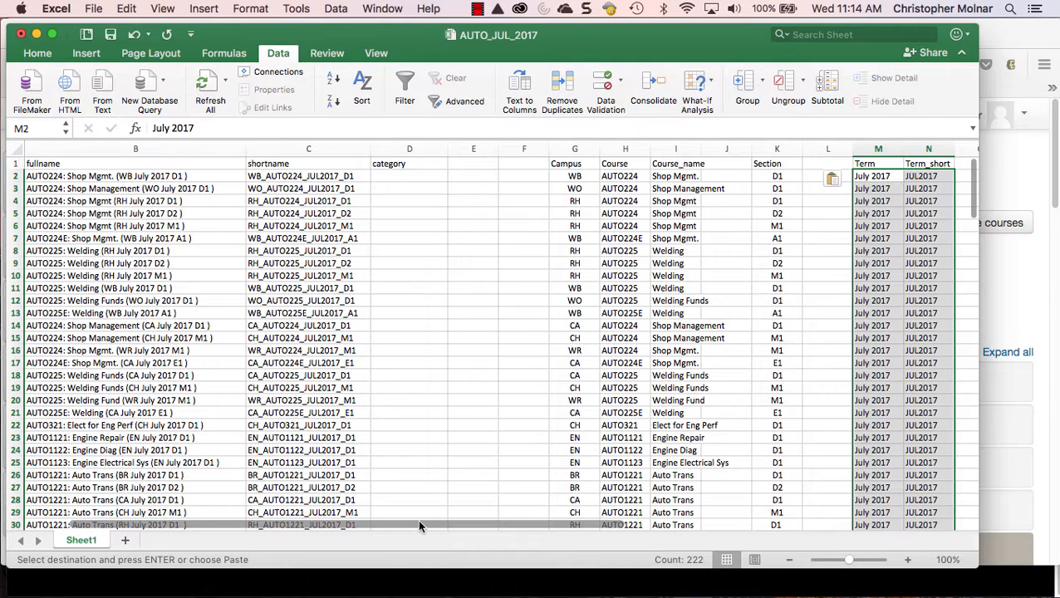
# - Sort the entire course list by Campus from A to Z, keeping the header row in place
pyautogui.hscroll(-2, 364, 439)
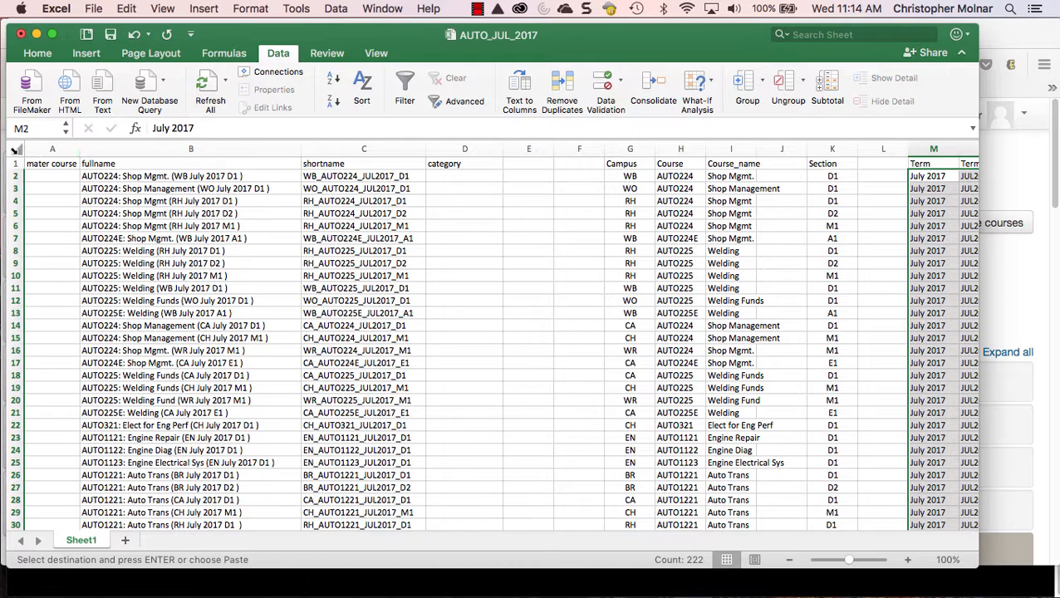
pyautogui.click(16, 150)
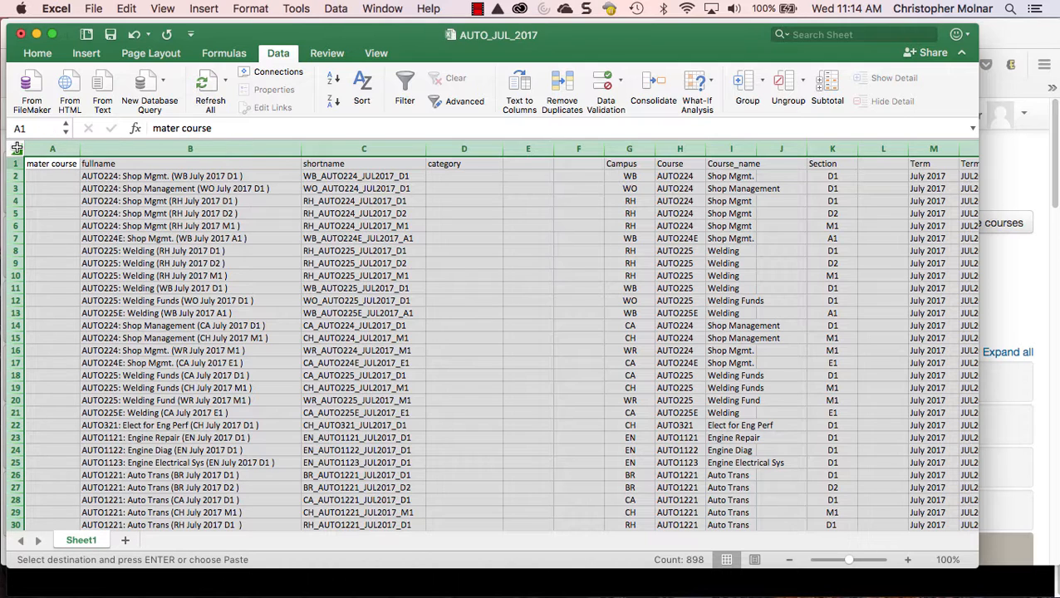
pyautogui.click(361, 90)
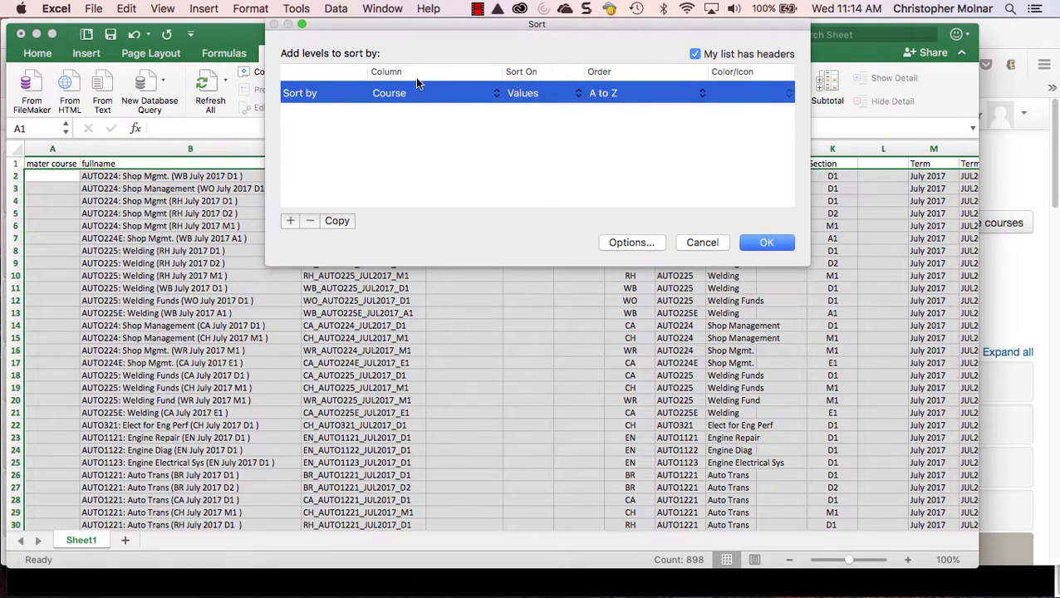
pyautogui.click(418, 93)
pyautogui.press('Up')
pyautogui.press('Return')
pyautogui.click(760, 243)
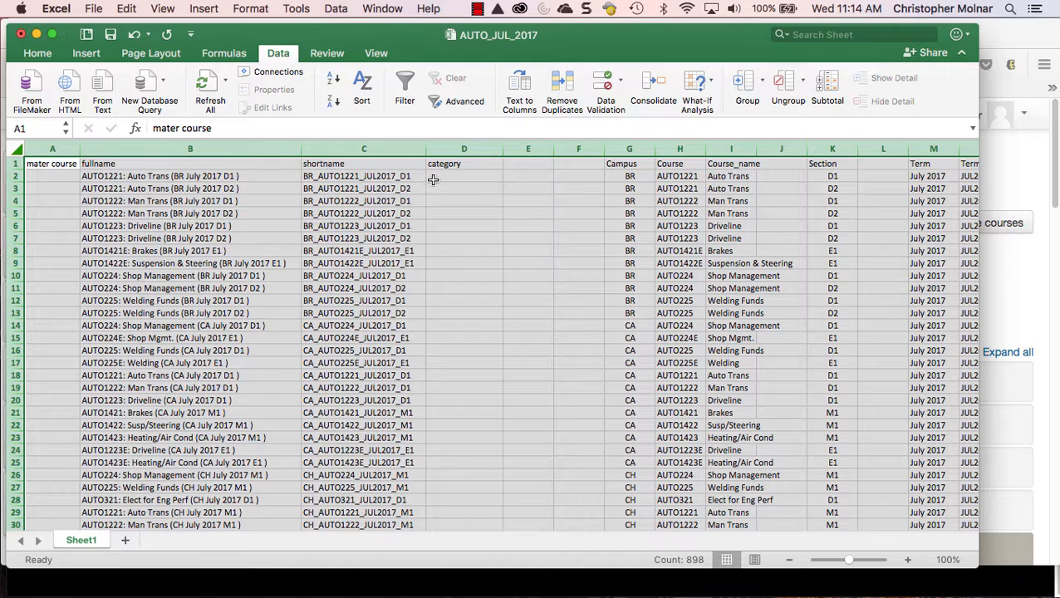
# - Look up the BR AUTO category ID in Notes and enter 1976 as the category of the first BR course, D2
pyautogui.click(433, 179)
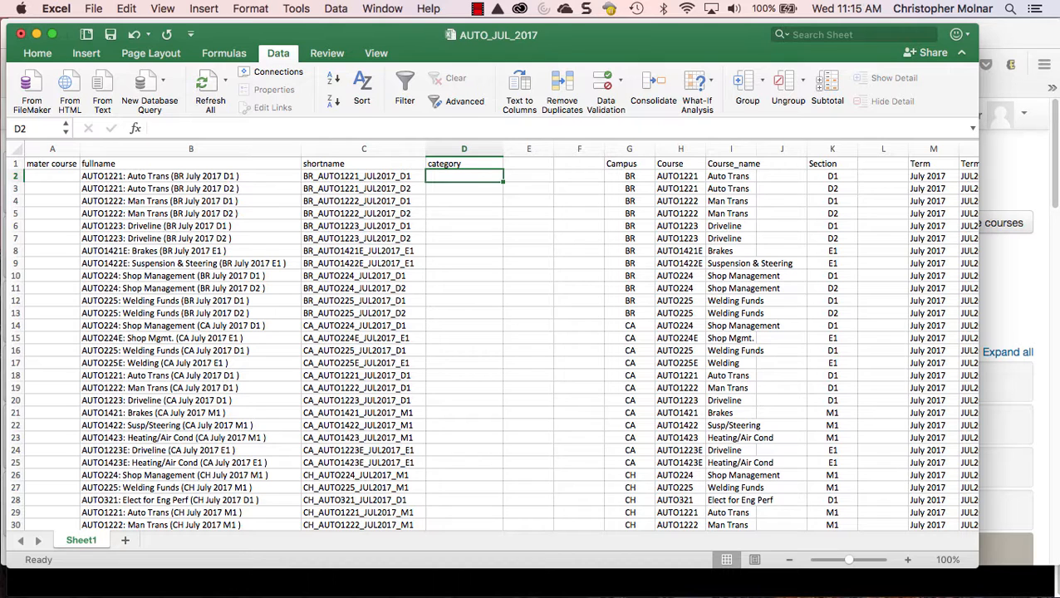
pyautogui.press('super+Tab')
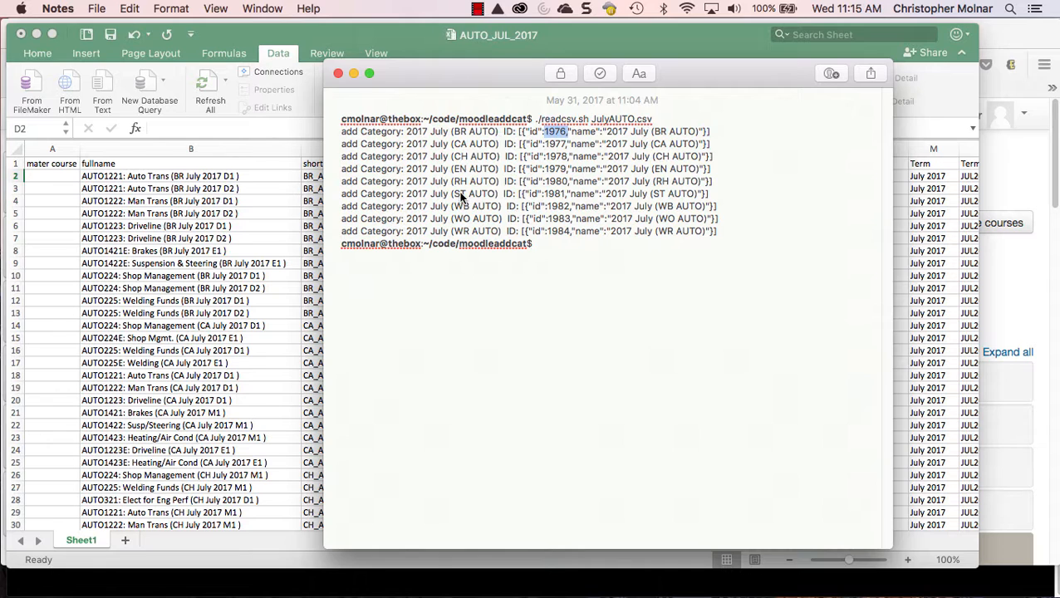
pyautogui.press('super+Tab')
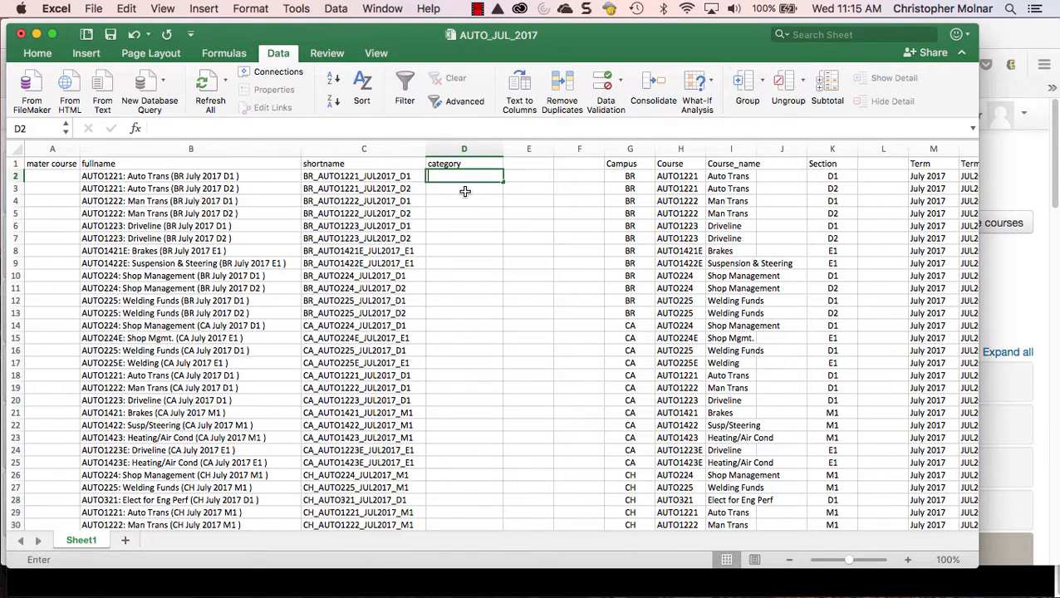
pyautogui.write('1976')
pyautogui.hotkey('ctrl', 'Return')
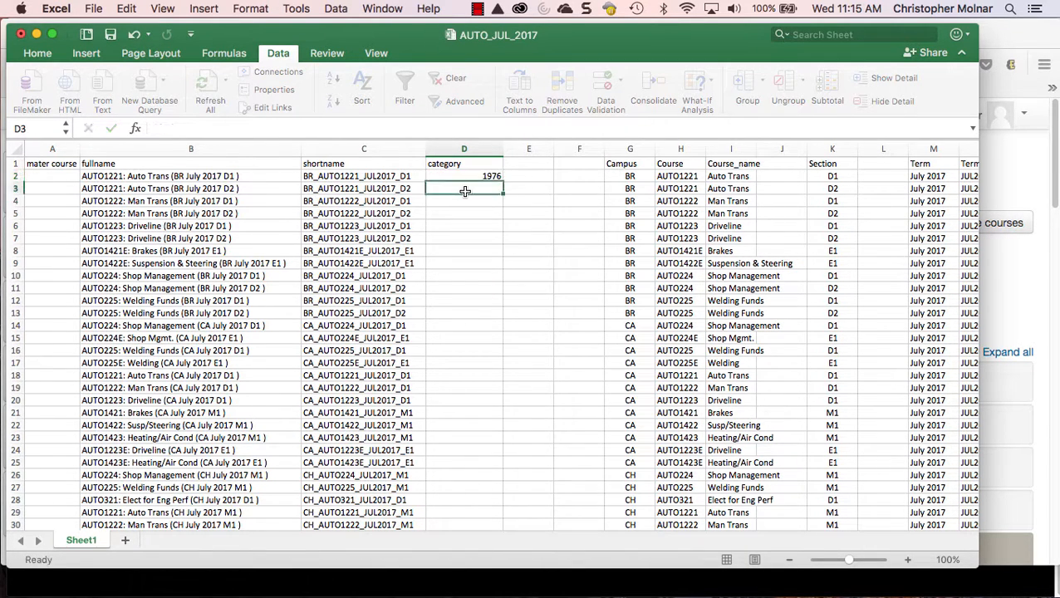
# - Copy category 1976 from D2 to the remaining BR course rows, D3:D13
pyautogui.press('super+c')
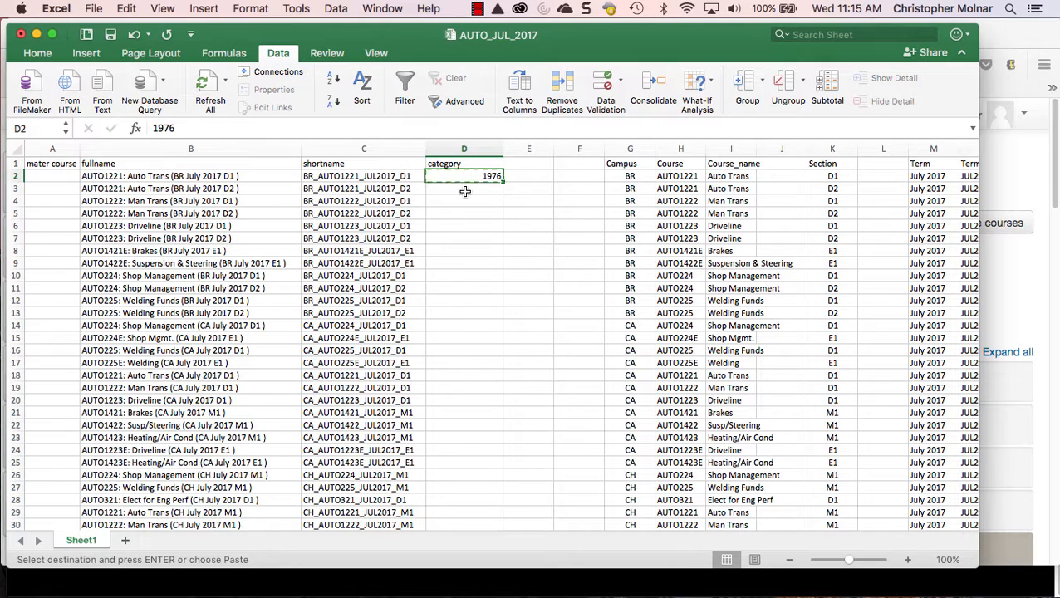
pyautogui.press('Down')
pyautogui.hotkey('shift', 'Down')
pyautogui.hotkey('shift', 'Down')
pyautogui.hotkey('shift', 'Down')
pyautogui.hotkey('shift', 'Down')
pyautogui.hotkey('shift', 'Down')
pyautogui.hotkey('shift', 'Down')
pyautogui.hotkey('shift', 'Down')
pyautogui.hotkey('shift', 'Down')
pyautogui.hotkey('shift', 'Down')
pyautogui.hotkey('shift', 'Down')
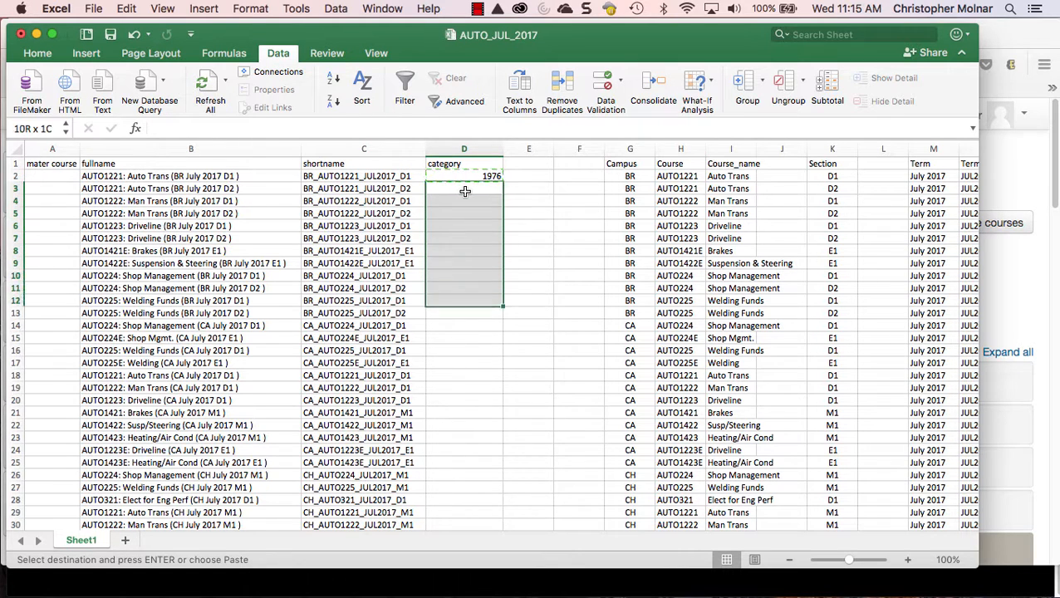
pyautogui.press('super+v')
pyautogui.press('Return')
pyautogui.press('Return')
pyautogui.press('Down')
pyautogui.press('Down')
pyautogui.press('Down')
pyautogui.press('Down')
pyautogui.press('Down')
pyautogui.press('Down')
pyautogui.press('Down')
pyautogui.press('Down')
pyautogui.press('Down')
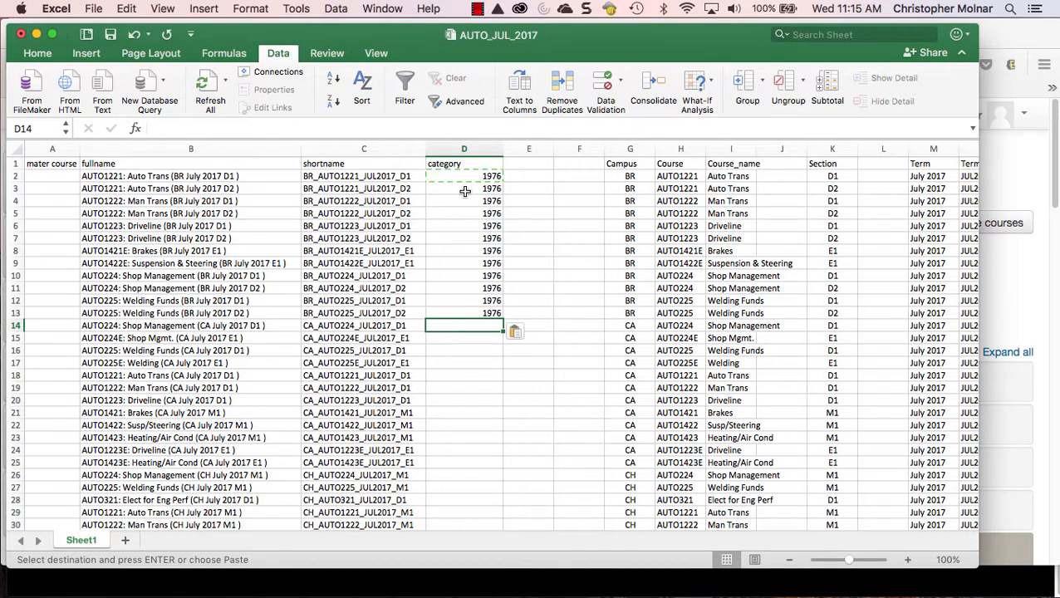
# - Look up the CA AUTO category ID in Notes and enter 1977 as the category of the first CA course, D14
pyautogui.press('super+Tab')
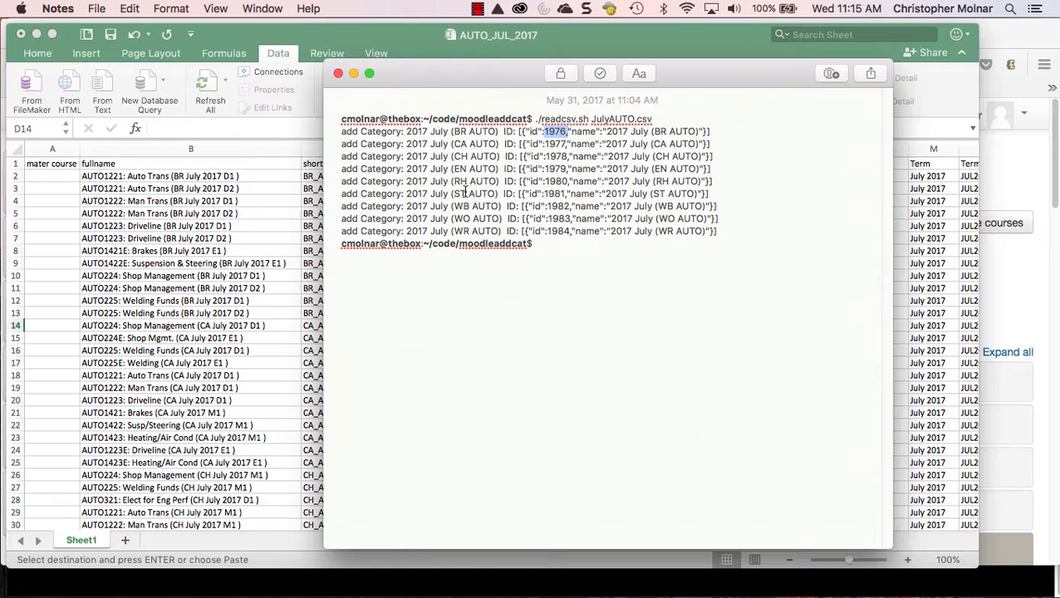
pyautogui.press('super+Tab')
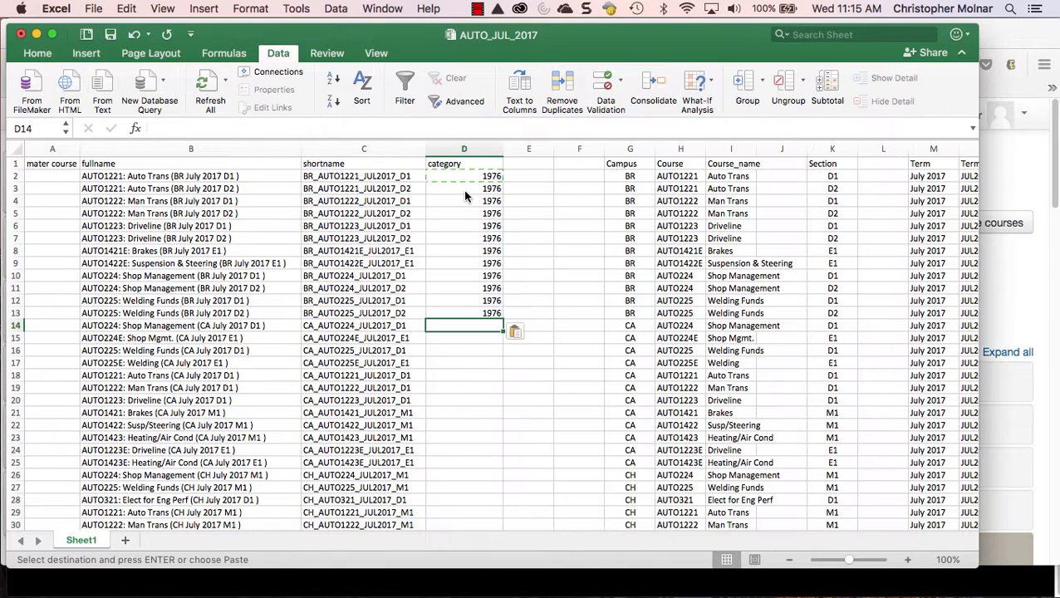
pyautogui.write('1977')
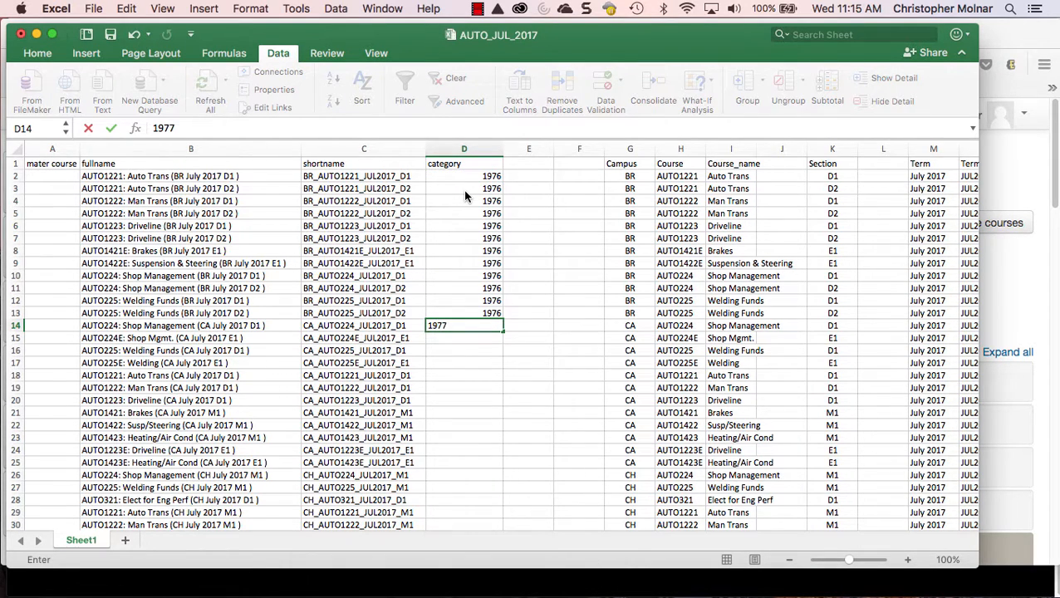
pyautogui.press('Return')
pyautogui.press('Up')
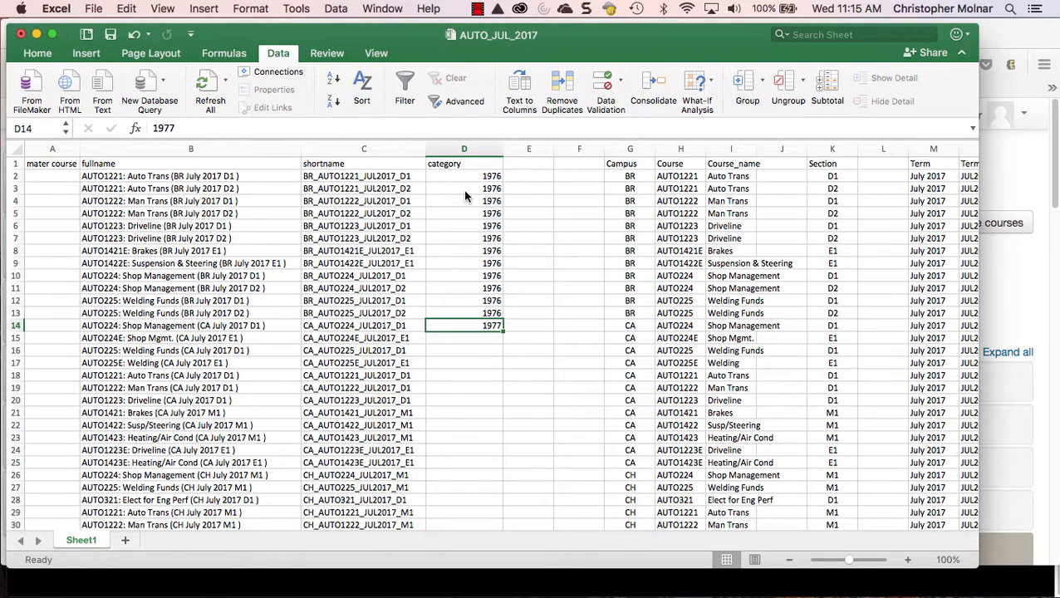
# - Copy category 1977 from D14 to the remaining CA course rows, D15:D25
pyautogui.press('super+c')
pyautogui.hotkey('shift', 'Down')
pyautogui.hotkey('shift', 'Down')
pyautogui.hotkey('shift', 'Down')
pyautogui.hotkey('shift', 'Down')
pyautogui.hotkey('shift', 'Down')
pyautogui.hotkey('shift', 'Down')
pyautogui.hotkey('shift', 'Down')
pyautogui.hotkey('shift', 'Down')
pyautogui.hotkey('shift', 'Down')
pyautogui.hotkey('shift', 'Down')
pyautogui.hotkey('shift', 'Down')
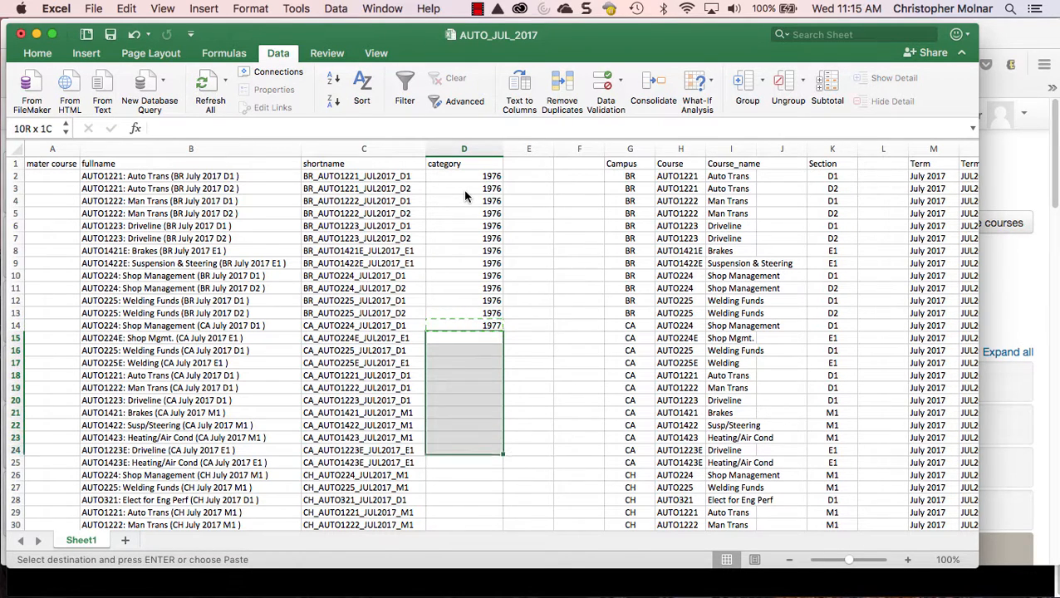
pyautogui.press('super+v')
# - Enter 1978 as the category of the first CH course, D26
pyautogui.press('Down')
pyautogui.press('Down')
pyautogui.press('Down')
pyautogui.press('Down')
pyautogui.press('Down')
pyautogui.press('Down')
pyautogui.press('Down')
pyautogui.press('Down')
pyautogui.press('Down')
pyautogui.press('Down')
pyautogui.press('Down')
pyautogui.press('Down')
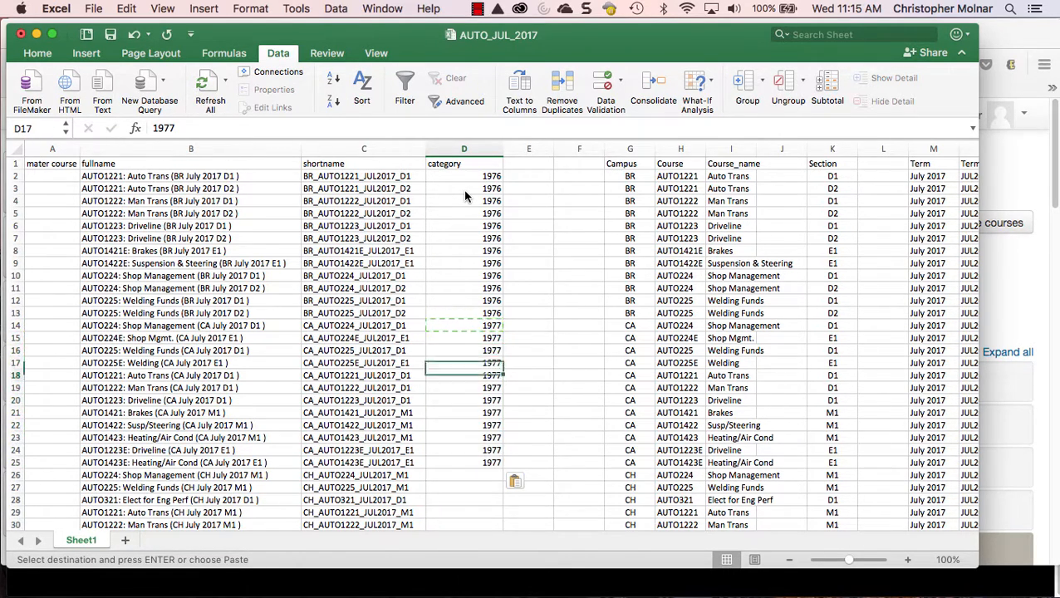
pyautogui.write('1978')
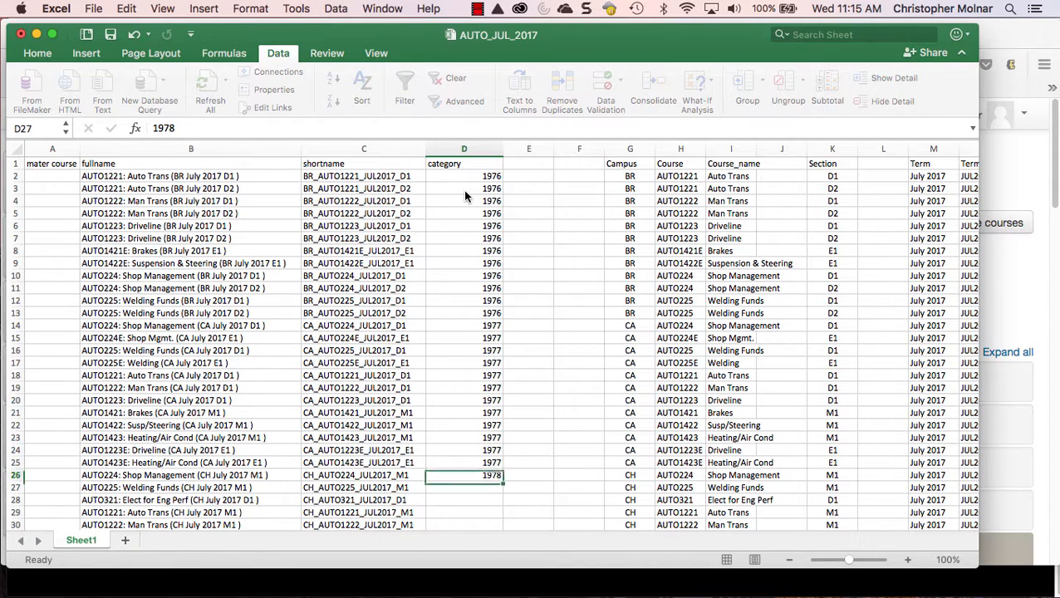
pyautogui.press('Return')
# - Copy category 1978 from D26 to the remaining CH course rows, D27:D35
pyautogui.press('super+c')
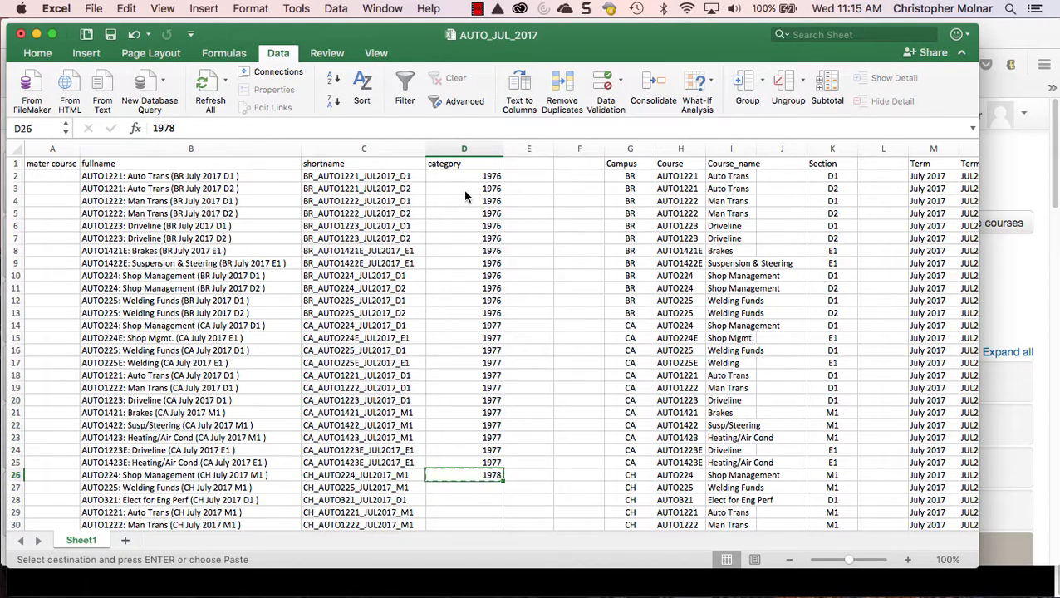
pyautogui.hotkey('shift', 'Down')
pyautogui.hotkey('shift', 'Down')
pyautogui.hotkey('shift', 'Down')
pyautogui.hotkey('shift', 'Down')
pyautogui.hotkey('shift', 'Down')
pyautogui.hotkey('shift', 'Down')
pyautogui.hotkey('shift', 'Down')
pyautogui.hotkey('shift', 'Down')
pyautogui.hotkey('shift', 'Down')
pyautogui.hotkey('shift', 'Down')
pyautogui.hotkey('shift', 'Down')
pyautogui.hotkey('shift', 'Down')
pyautogui.hotkey('shift', 'Down')
pyautogui.hotkey('shift', 'Down')
pyautogui.hotkey('shift', 'Down')
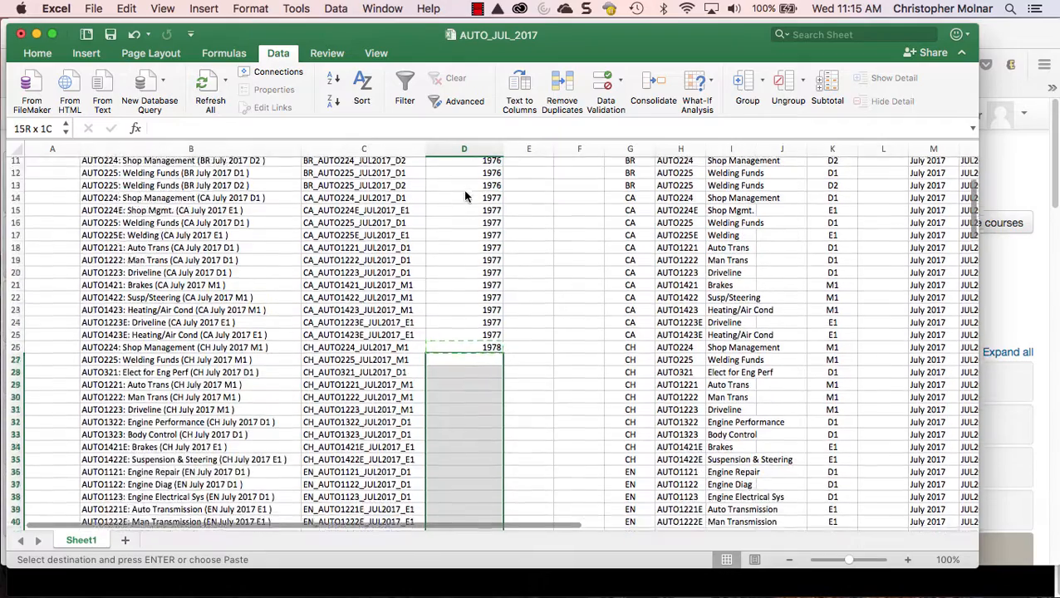
pyautogui.hotkey('shift', 'Up')
pyautogui.hotkey('shift', 'Up')
pyautogui.hotkey('shift', 'Up')
pyautogui.hotkey('shift', 'Up')
pyautogui.hotkey('shift', 'Up')
pyautogui.hotkey('shift', 'Up')
pyautogui.hotkey('shift', 'Up')
pyautogui.hotkey('shift', 'Up')
pyautogui.hotkey('shift', 'Down')
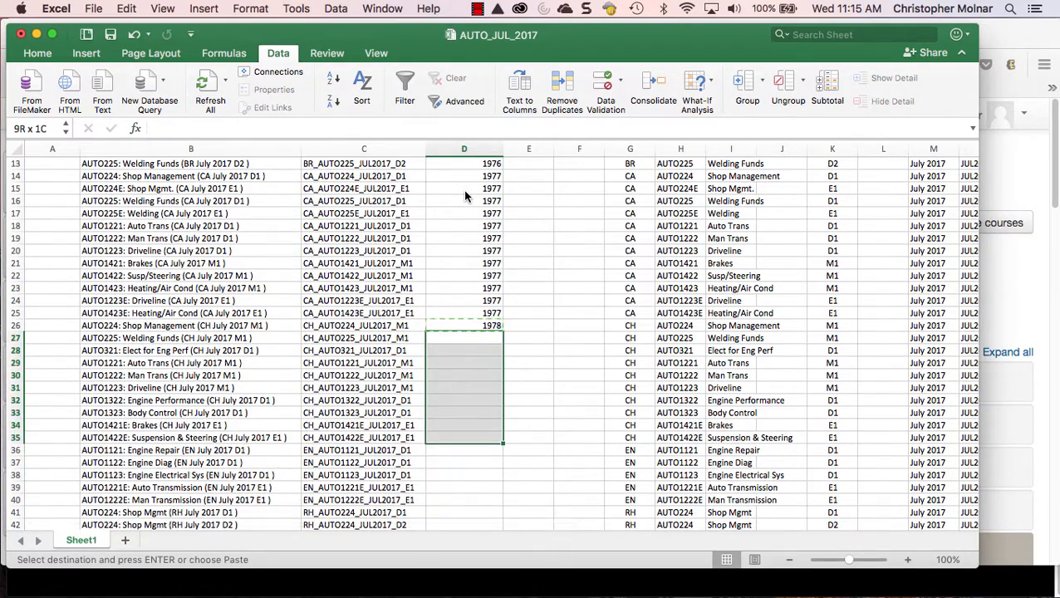
pyautogui.press('super+v')
# - Look up the EN AUTO category ID in Notes and enter 1979 as the category of the first EN course, D36
pyautogui.press('Down')
pyautogui.press('Down')
pyautogui.press('Down')
pyautogui.press('Down')
pyautogui.press('Down')
pyautogui.press('Down')
pyautogui.press('Down')
pyautogui.press('Down')
pyautogui.press('Down')
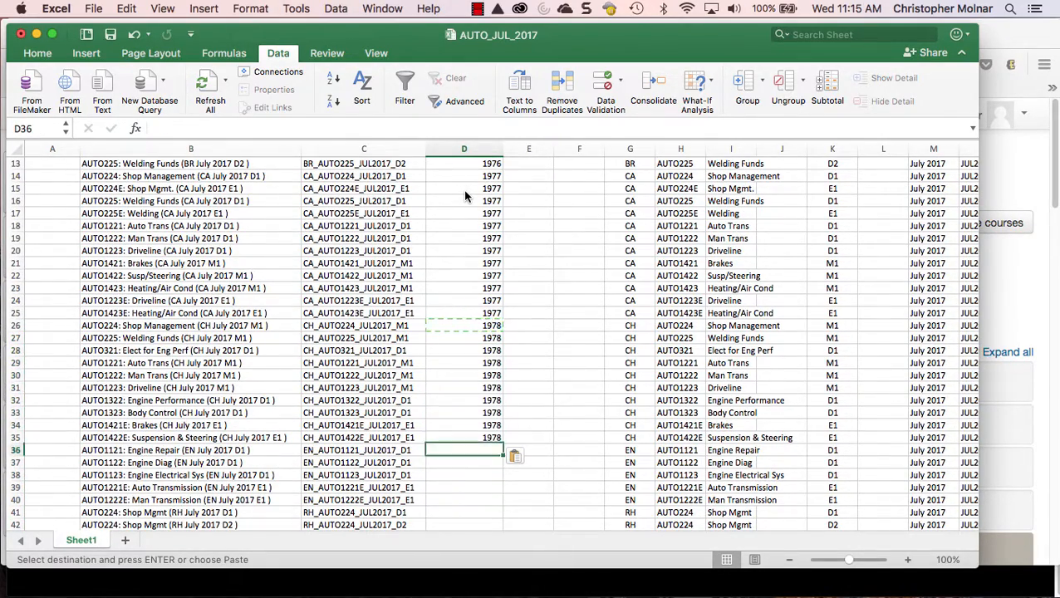
pyautogui.press('super+Tab')
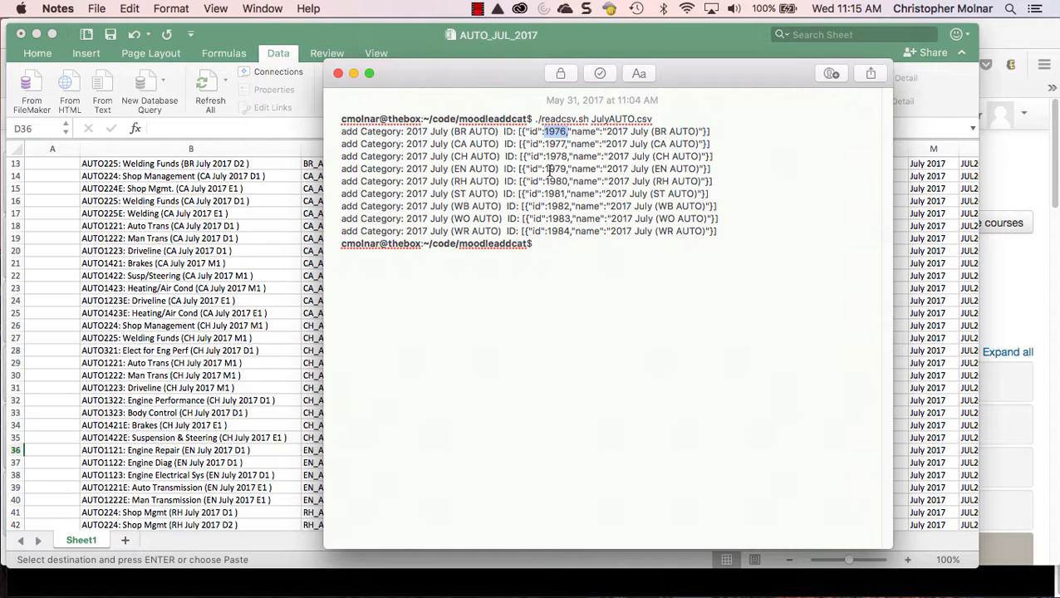
pyautogui.moveTo(567, 169); pyautogui.dragTo(547, 169)
pyautogui.press('super+Tab')
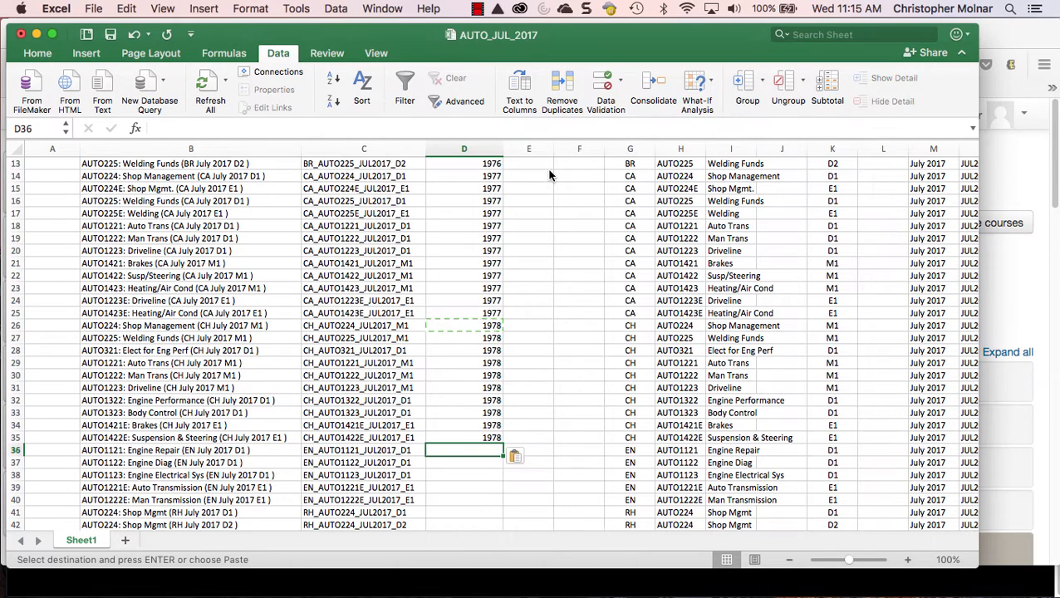
pyautogui.write('1979')
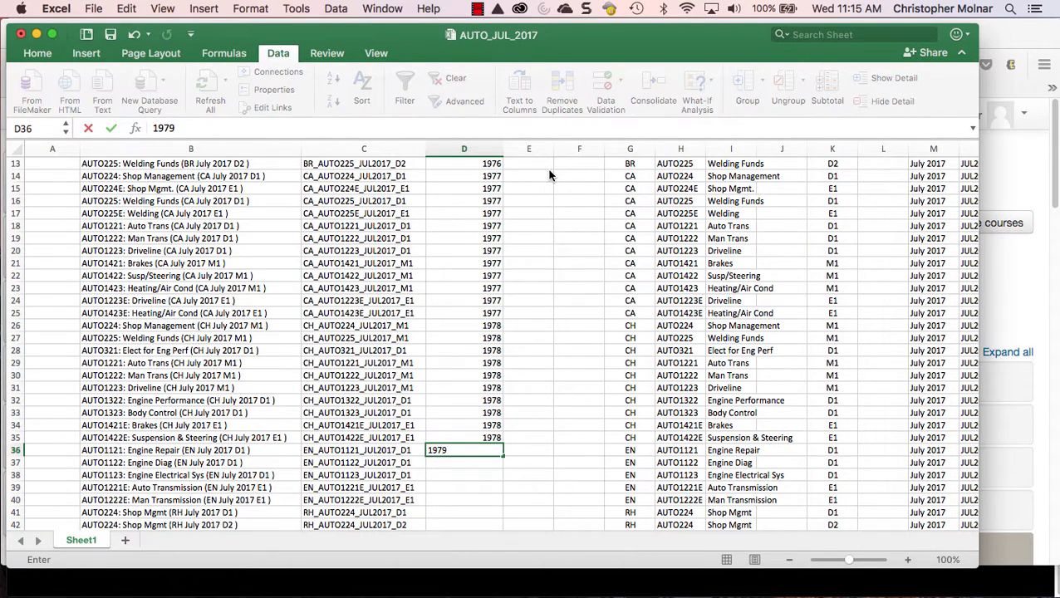
pyautogui.press('Return')
pyautogui.press('Up')
pyautogui.press('super+c')
pyautogui.press('Down')
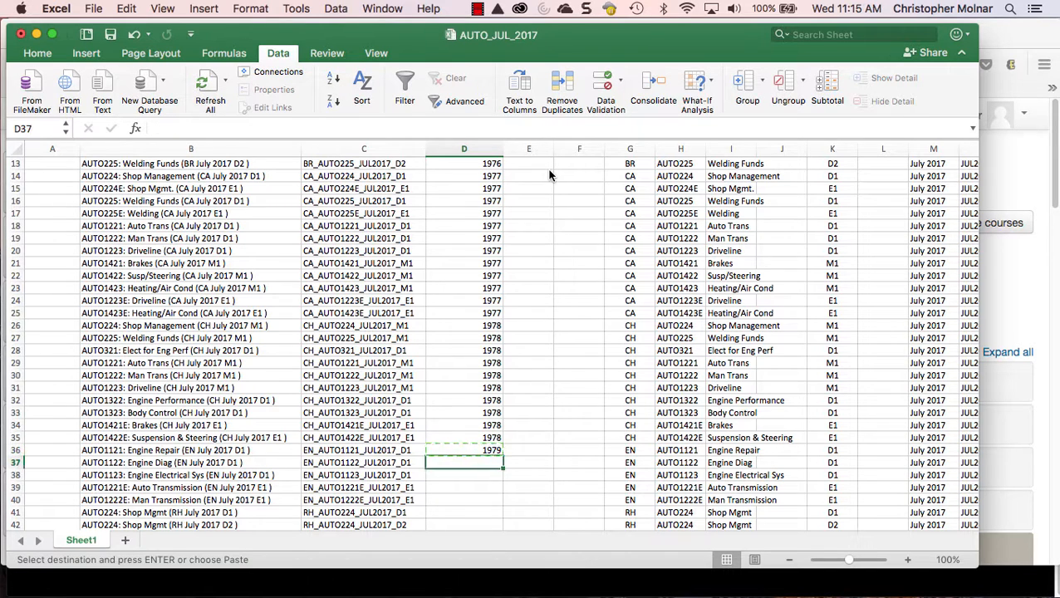
pyautogui.hotkey('shift', 'Down')
pyautogui.hotkey('shift', 'Down')
pyautogui.hotkey('shift', 'Down')
pyautogui.hotkey('shift', 'Down')
pyautogui.hotkey('shift', 'Up')
pyautogui.hotkey('shift', 'Up')
pyautogui.hotkey('shift', 'Down')
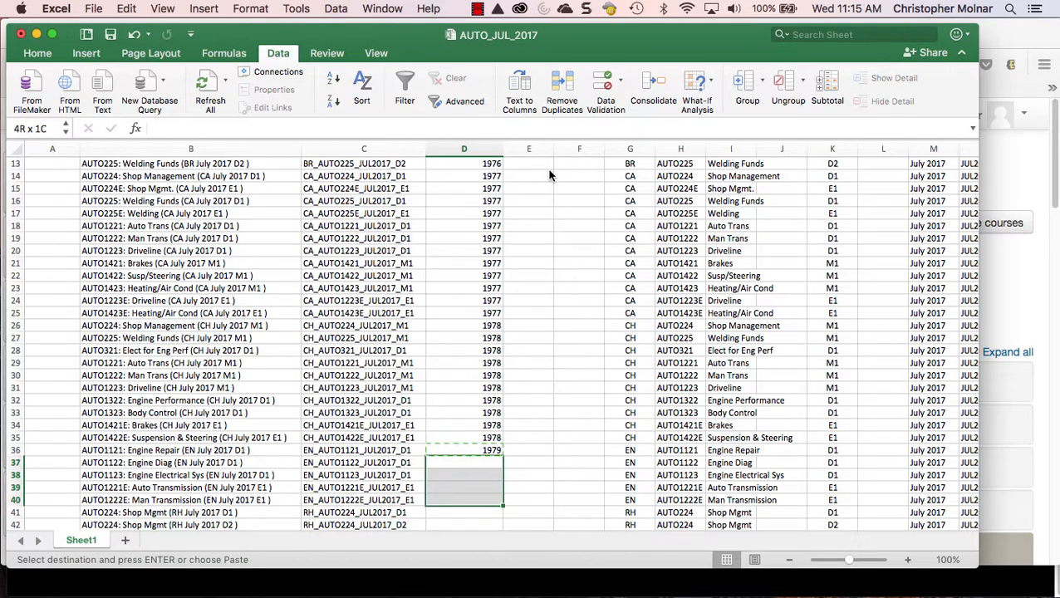
pyautogui.hotkey('shift', 'Up')
pyautogui.hotkey('shift', 'Up')
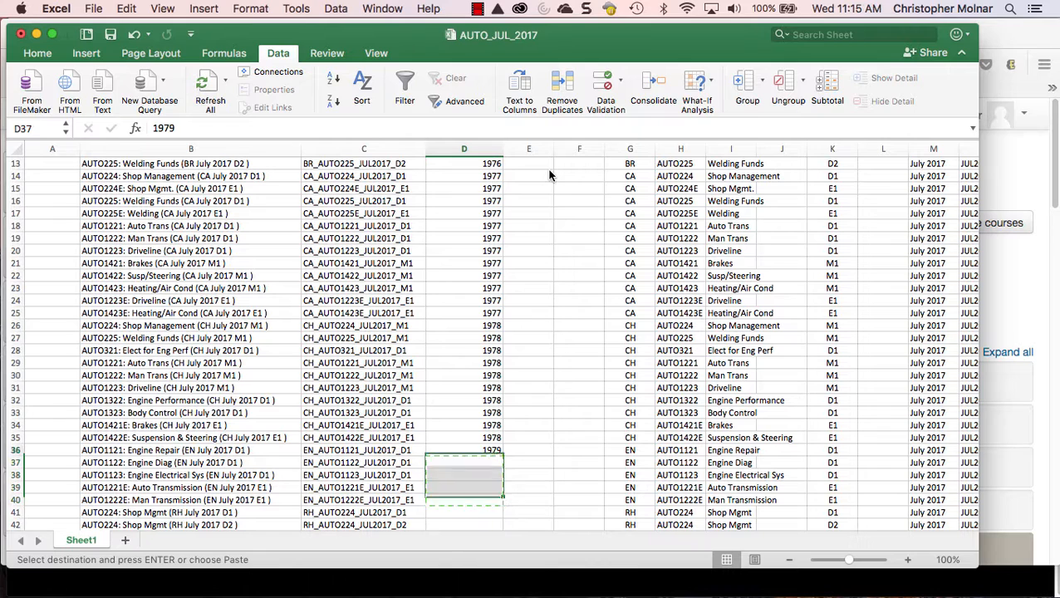
# - Copy category 1979 from D36 to the remaining EN course rows, D37:D40
pyautogui.press('Up')
pyautogui.press('super+c')
pyautogui.press('Down')
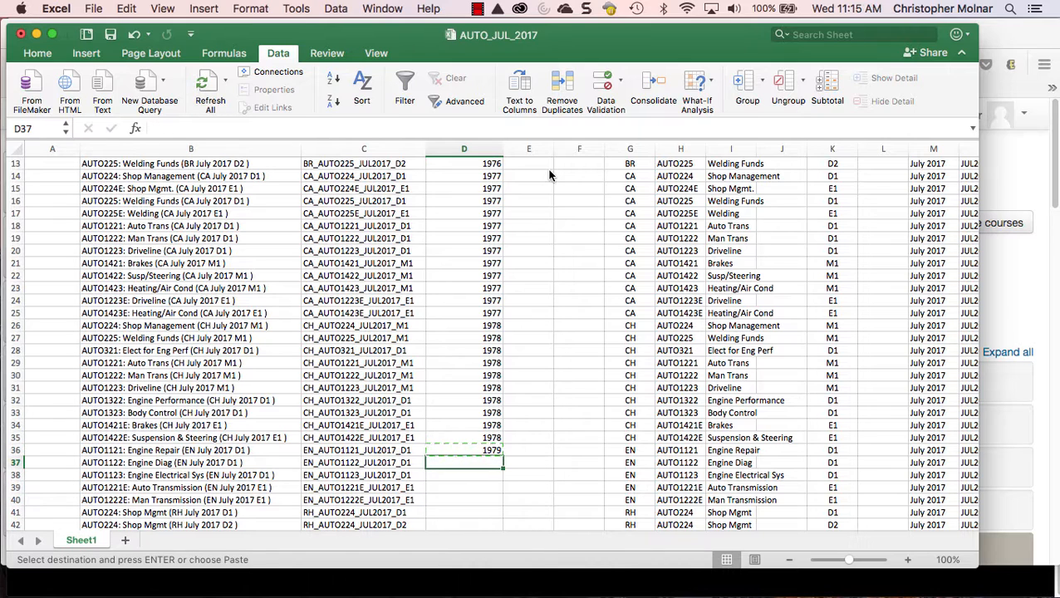
pyautogui.hotkey('shift', 'Down')
pyautogui.hotkey('shift', 'Down')
pyautogui.hotkey('shift', 'Down')
pyautogui.press('super+v')
# - Look up the RH AUTO category ID in Notes and enter 1980 as the category of the first RH course, D41
pyautogui.press('Down')
pyautogui.press('Down')
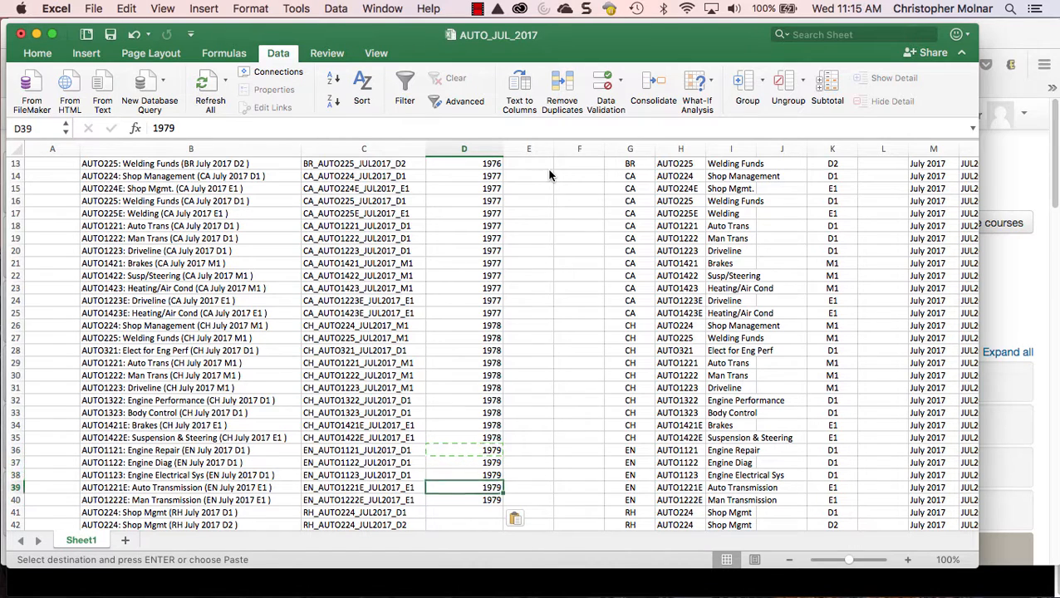
pyautogui.press('Escape')
pyautogui.press('Down')
pyautogui.press('Down')
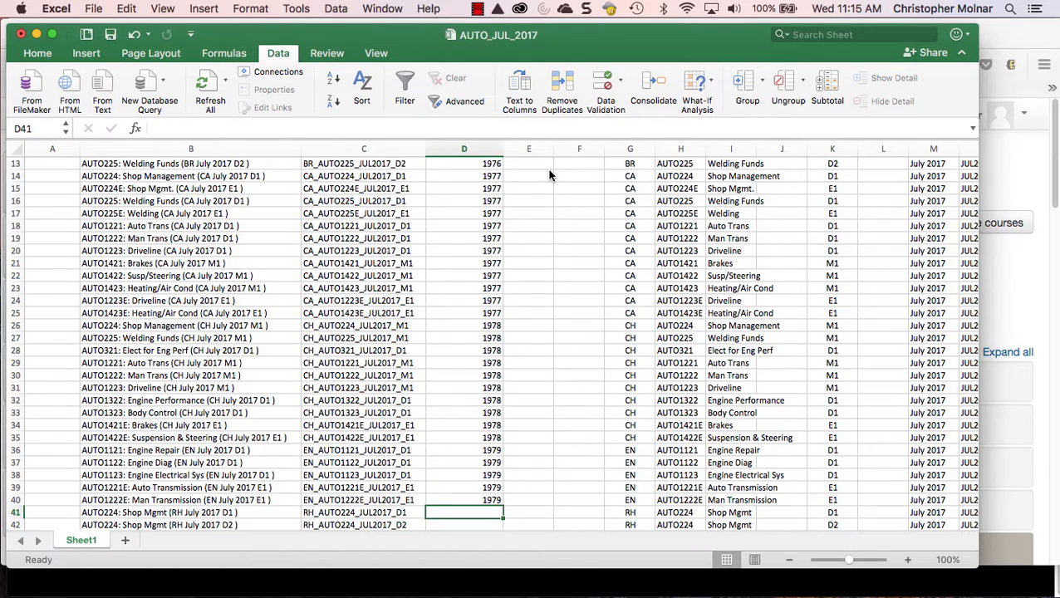
pyautogui.press('super+Tab')
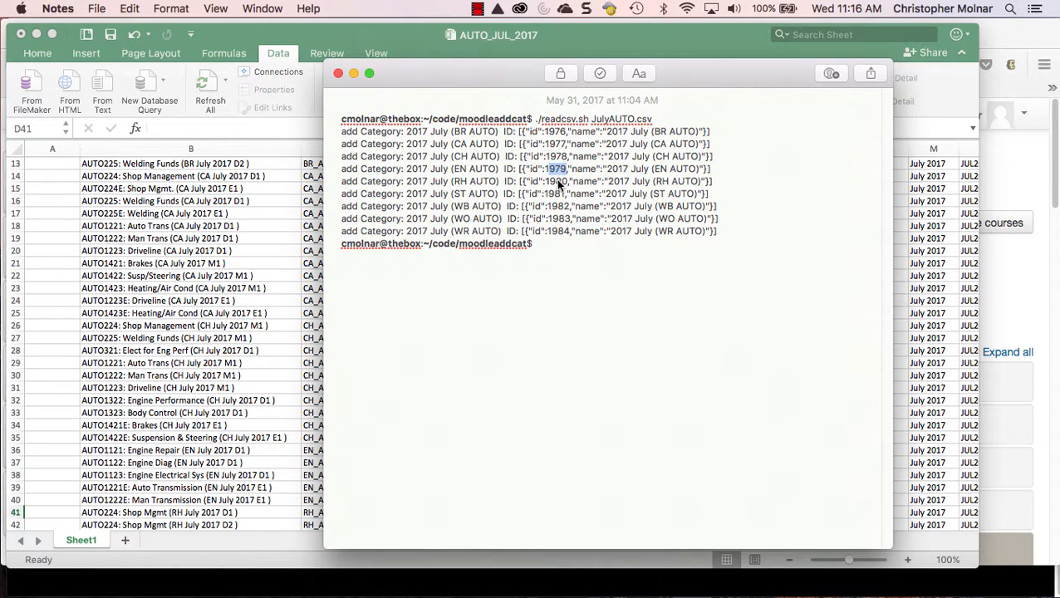
pyautogui.press('super+Tab')
pyautogui.write('1980')
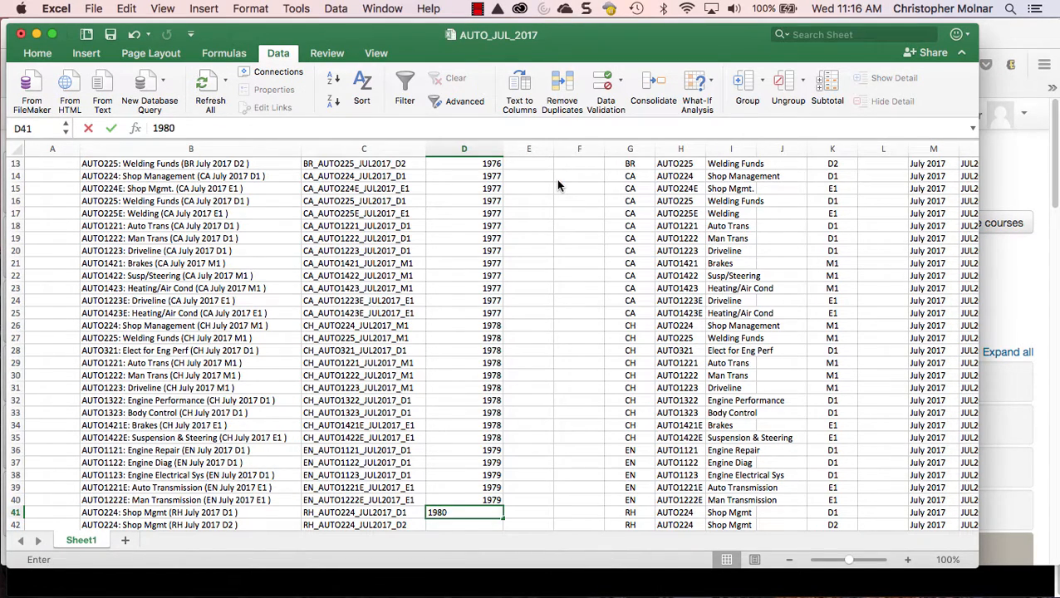
pyautogui.press('Return')
pyautogui.press('Up')
# - Copy category 1980 from D41 to the remaining RH course rows, D42:D56
pyautogui.press('super+c')
pyautogui.press('Down')
pyautogui.hotkey('shift', 'Down')
pyautogui.hotkey('shift', 'Down')
pyautogui.hotkey('shift', 'Down')
pyautogui.hotkey('shift', 'Down')
pyautogui.hotkey('shift', 'Down')
pyautogui.hotkey('shift', 'Down')
pyautogui.hotkey('shift', 'Down')
pyautogui.hotkey('shift', 'Down')
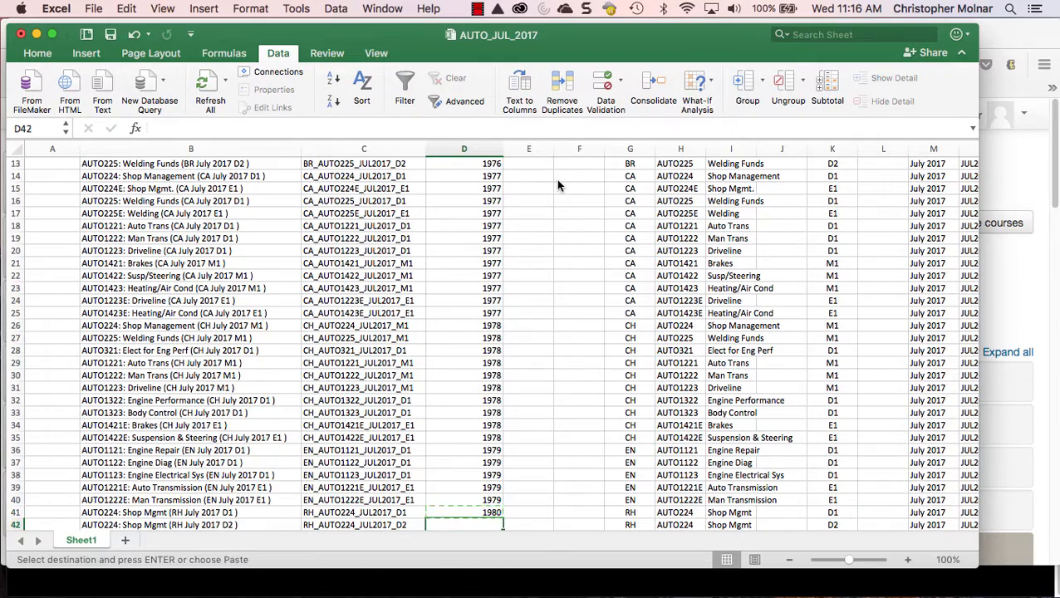
pyautogui.hotkey('shift', 'Down')
pyautogui.hotkey('shift', 'Down')
pyautogui.hotkey('shift', 'Down')
pyautogui.hotkey('shift', 'Down')
pyautogui.hotkey('shift', 'Down')
pyautogui.hotkey('shift', 'Down')
pyautogui.hotkey('shift', 'Down')
pyautogui.hotkey('shift', 'Down')
pyautogui.hotkey('shift', 'Down')
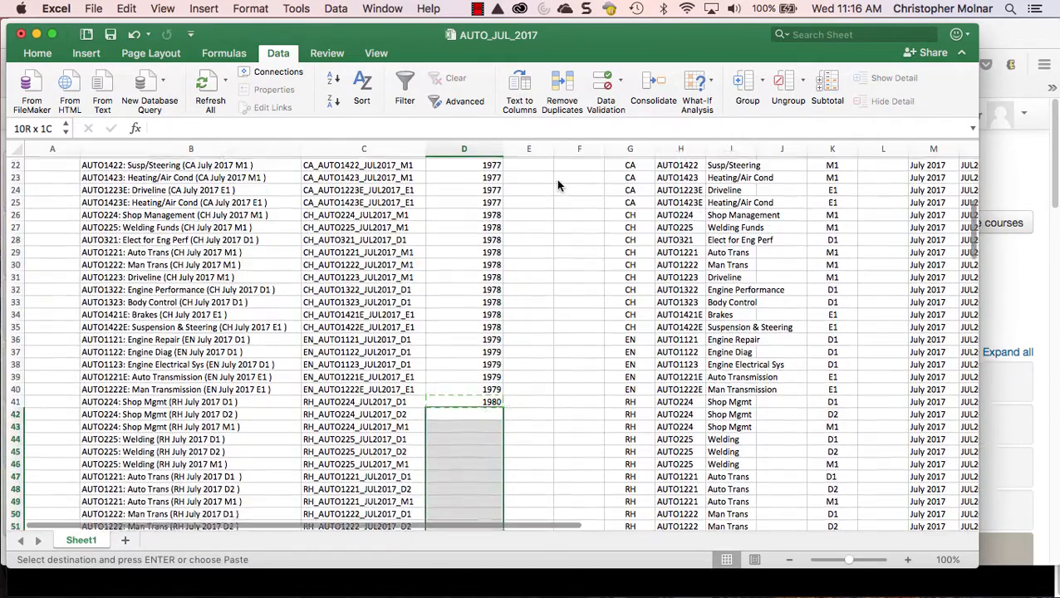
pyautogui.hotkey('shift', 'Up')
pyautogui.hotkey('shift', 'Up')
pyautogui.hotkey('shift', 'Up')
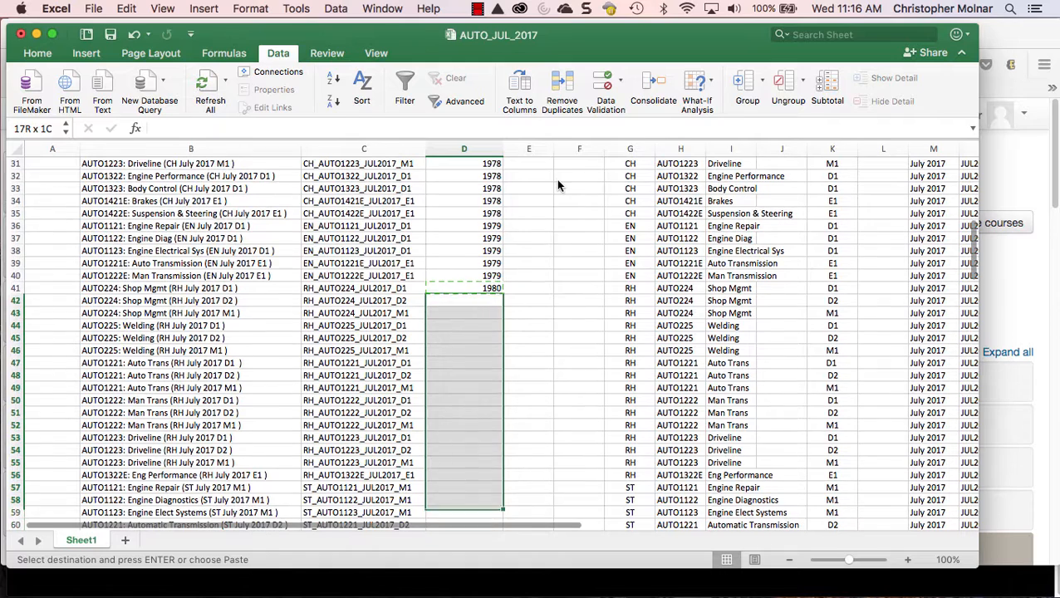
pyautogui.press('super+v')
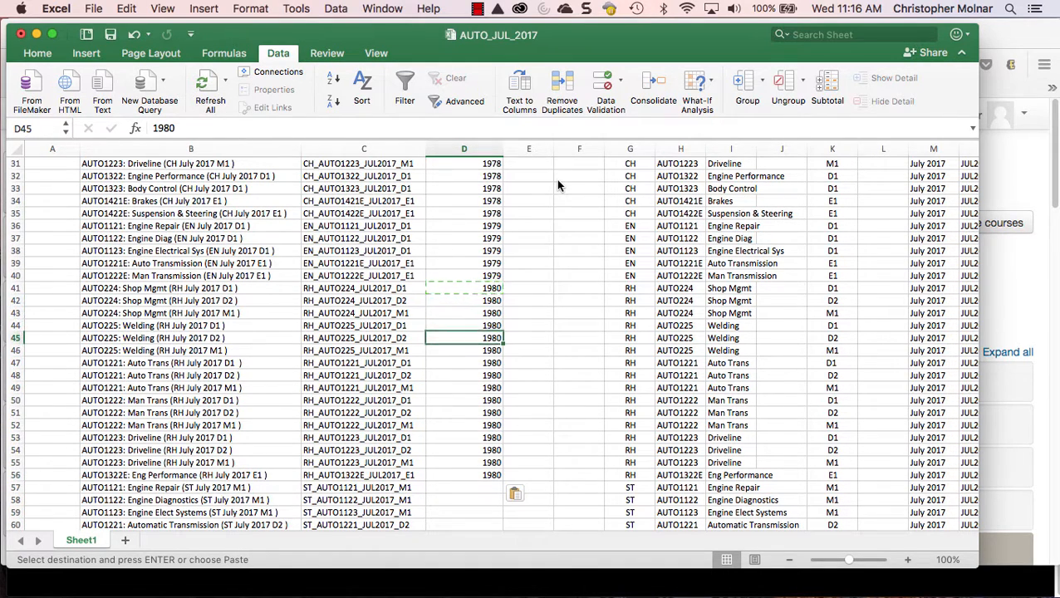
# - Look up the ST AUTO category ID in Notes and enter 1981 as the category of the first ST course, D57
pyautogui.press('Down')
pyautogui.press('Down')
pyautogui.press('Down')
pyautogui.press('Down')
pyautogui.press('Down')
pyautogui.press('Down')
pyautogui.press('Down')
pyautogui.press('Down')
pyautogui.press('Down')
pyautogui.press('Down')
pyautogui.press('Down')
pyautogui.press('Down')
pyautogui.press('Down')
pyautogui.press('Down')
pyautogui.press('Down')
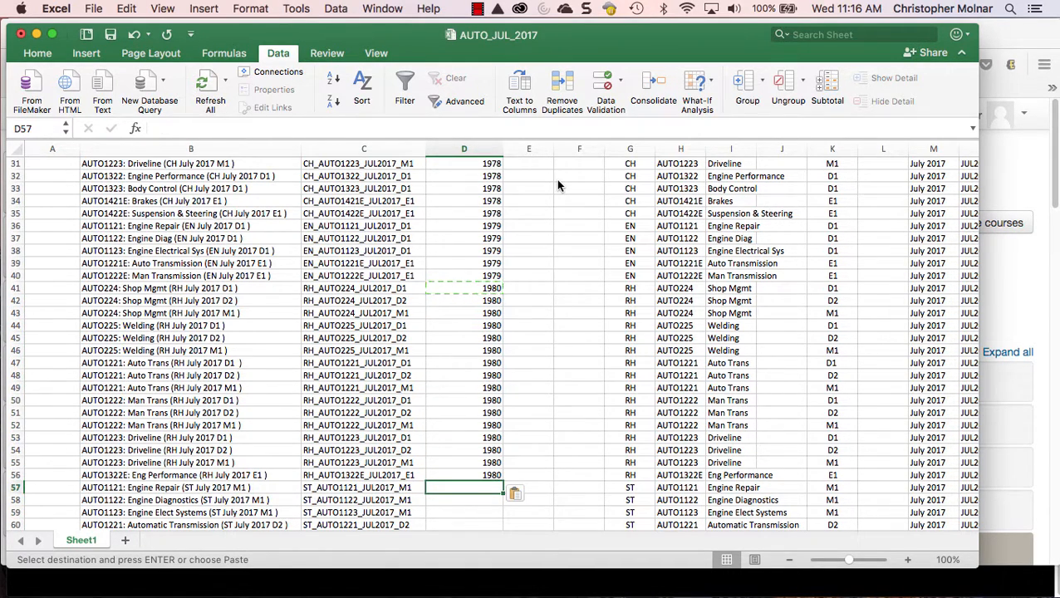
pyautogui.press('super+Tab')
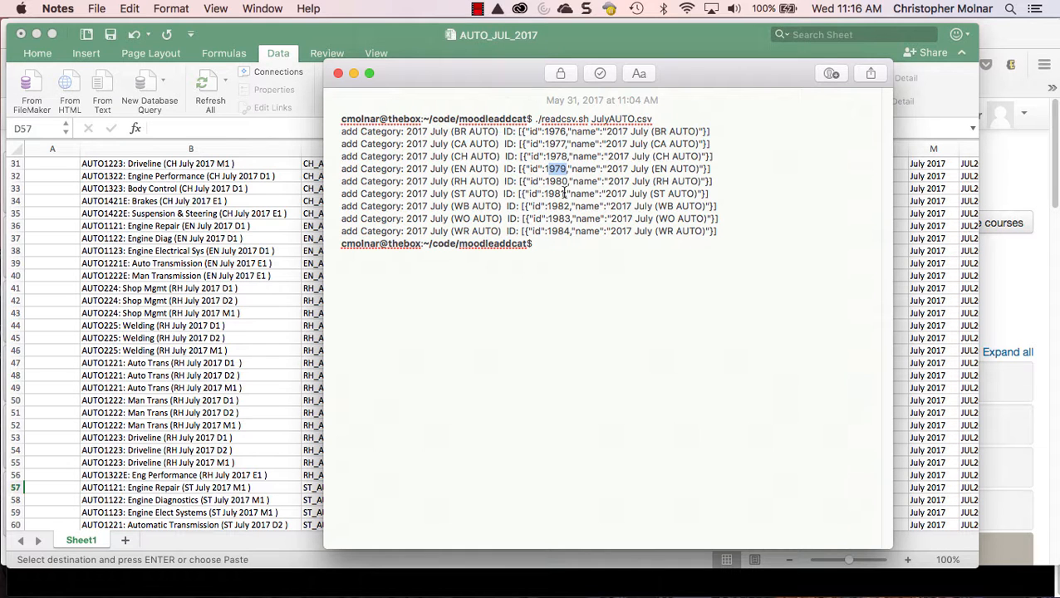
pyautogui.press('super+Tab')
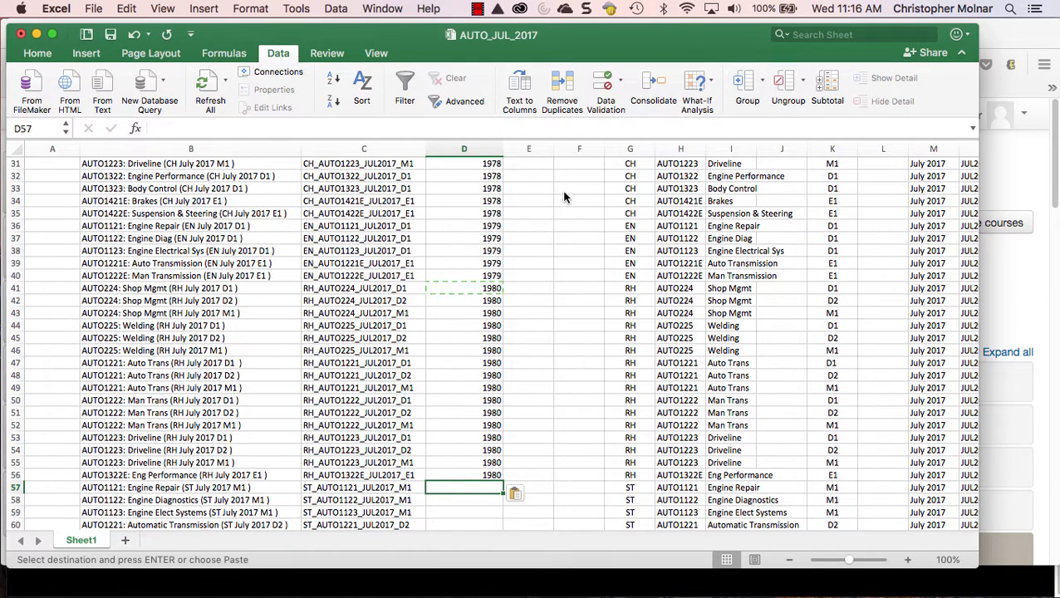
pyautogui.write('1981')
pyautogui.press('Up')
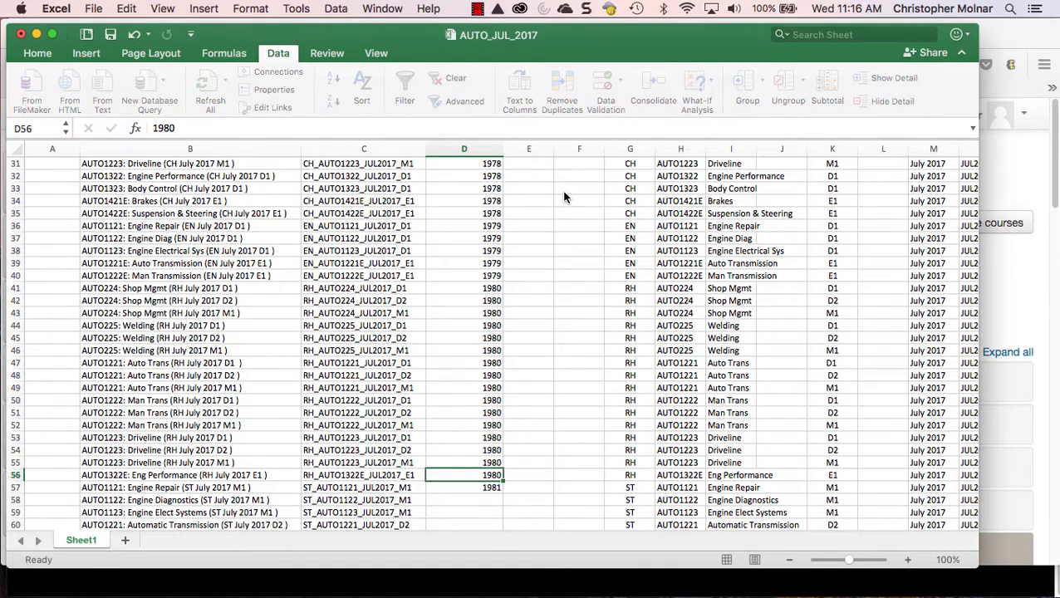
# - Copy category 1981 from D57 to the remaining ST course rows, D58:D75
pyautogui.press('Down')
pyautogui.press('super+c')
pyautogui.press('Down')
pyautogui.hotkey('shift', 'Down')
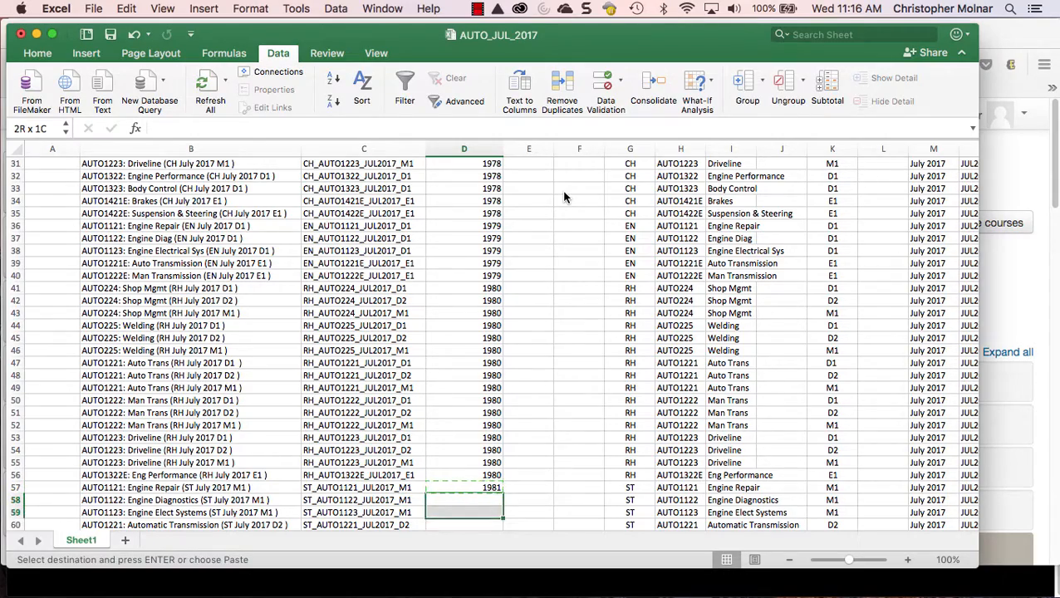
pyautogui.hotkey('shift', 'Down')
pyautogui.hotkey('shift', 'Down')
pyautogui.hotkey('shift', 'Down')
pyautogui.hotkey('shift', 'Down')
pyautogui.hotkey('shift', 'Down')
pyautogui.hotkey('shift', 'Down')
pyautogui.hotkey('shift', 'Down')
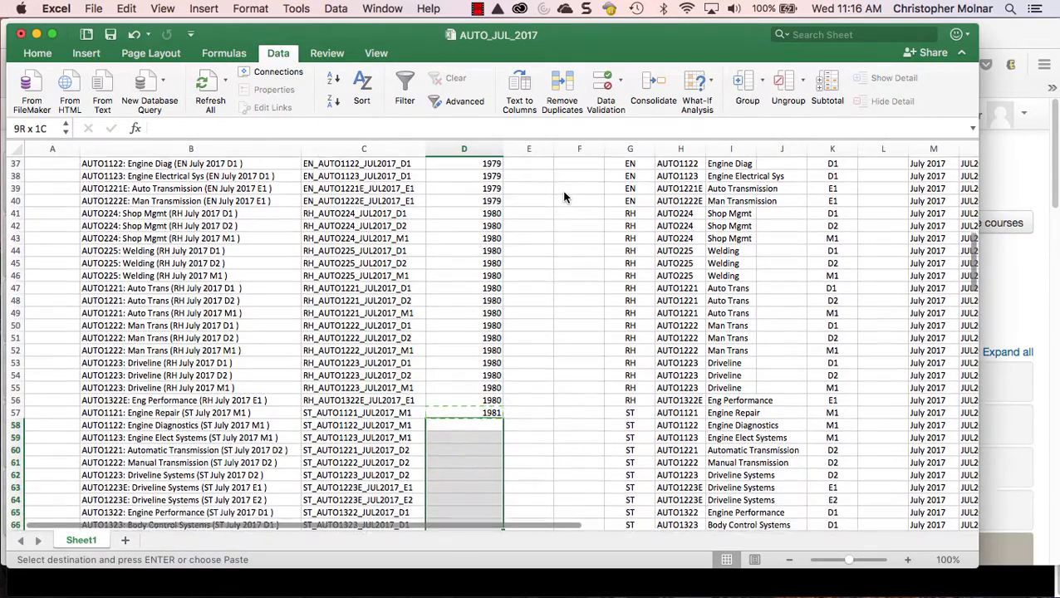
pyautogui.hotkey('shift', 'Down')
pyautogui.hotkey('shift', 'Down')
pyautogui.hotkey('shift', 'Down')
pyautogui.hotkey('shift', 'Down')
pyautogui.hotkey('shift', 'Down')
pyautogui.hotkey('shift', 'Down')
pyautogui.hotkey('shift', 'Down')
pyautogui.hotkey('shift', 'Down')
pyautogui.hotkey('shift', 'Down')
pyautogui.hotkey('shift', 'Down')
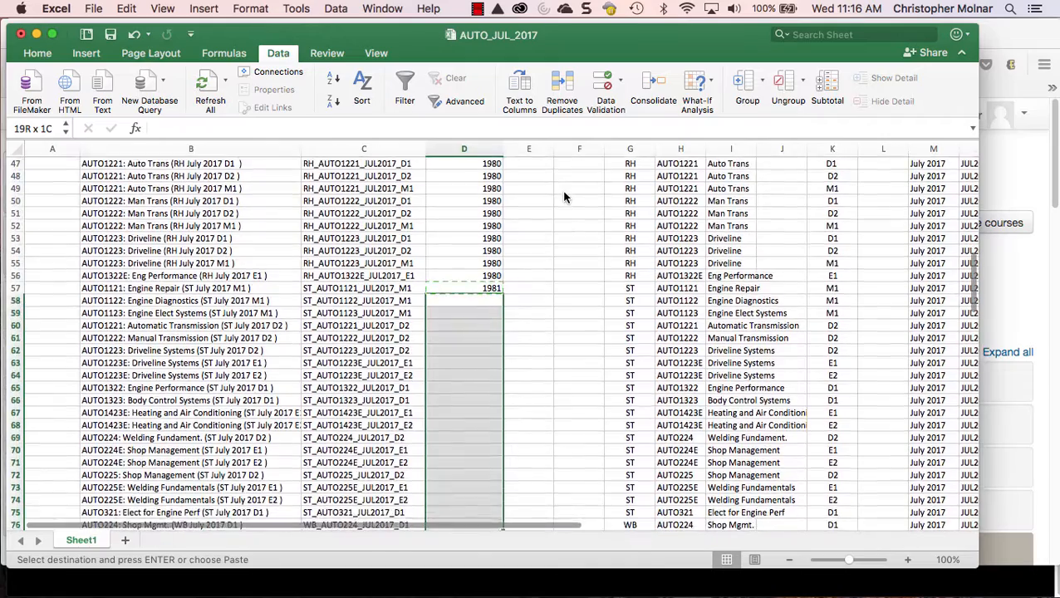
pyautogui.hotkey('shift', 'Down')
pyautogui.hotkey('shift', 'Down')
pyautogui.hotkey('shift', 'Up')
pyautogui.hotkey('shift', 'Up')
pyautogui.hotkey('shift', 'Up')
pyautogui.press('super+v')
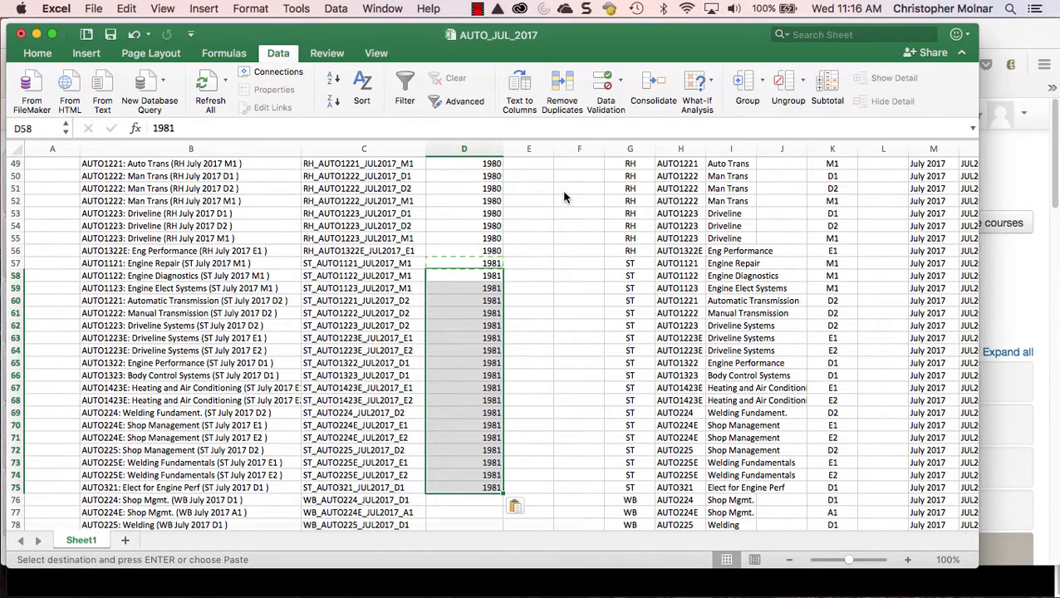
pyautogui.press('Escape')
# - Enter 1982 as the category of the first WB course, D76
pyautogui.press('Down')
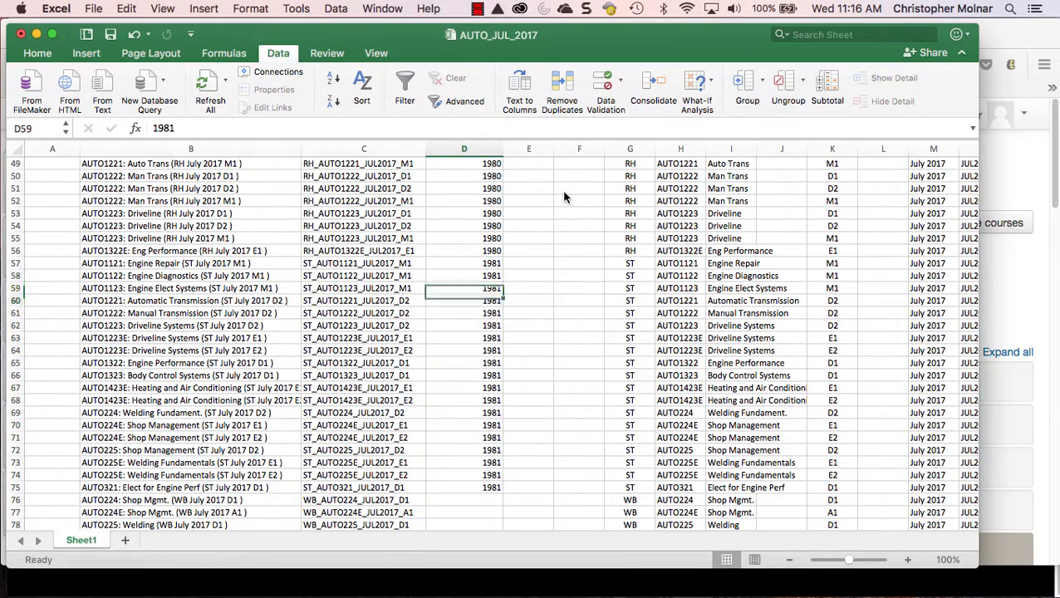
pyautogui.press('Down')
pyautogui.press('Down')
pyautogui.press('Down')
pyautogui.press('Down')
pyautogui.press('Down')
pyautogui.press('Down')
pyautogui.press('Down')
pyautogui.press('Down')
pyautogui.press('Down')
pyautogui.press('Down')
pyautogui.press('Down')
pyautogui.press('Down')
pyautogui.press('Down')
pyautogui.press('Down')
pyautogui.press('Down')
pyautogui.press('Down')
pyautogui.press('Down')
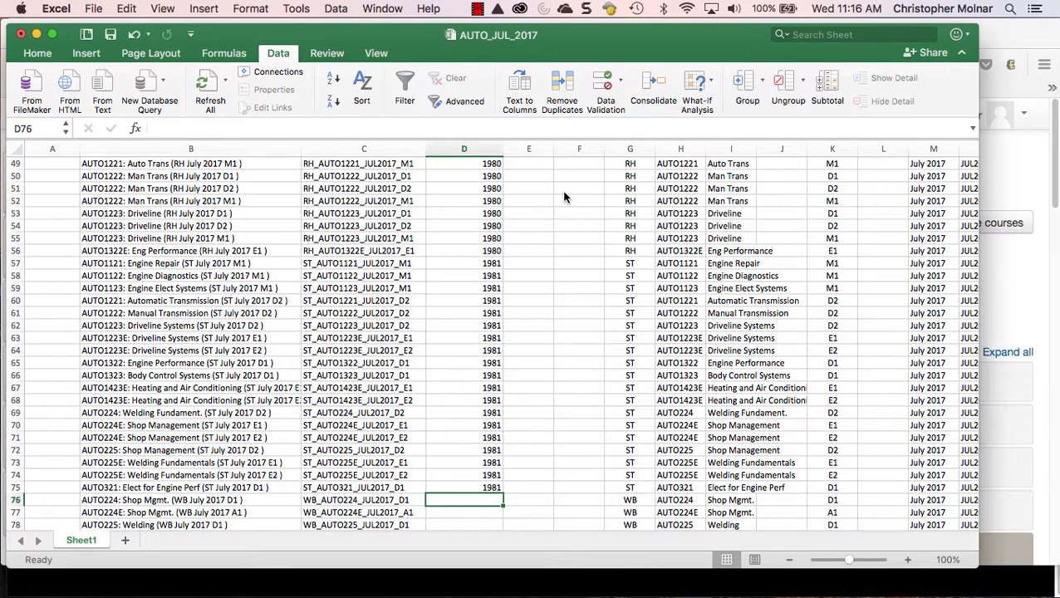
pyautogui.write('1982')
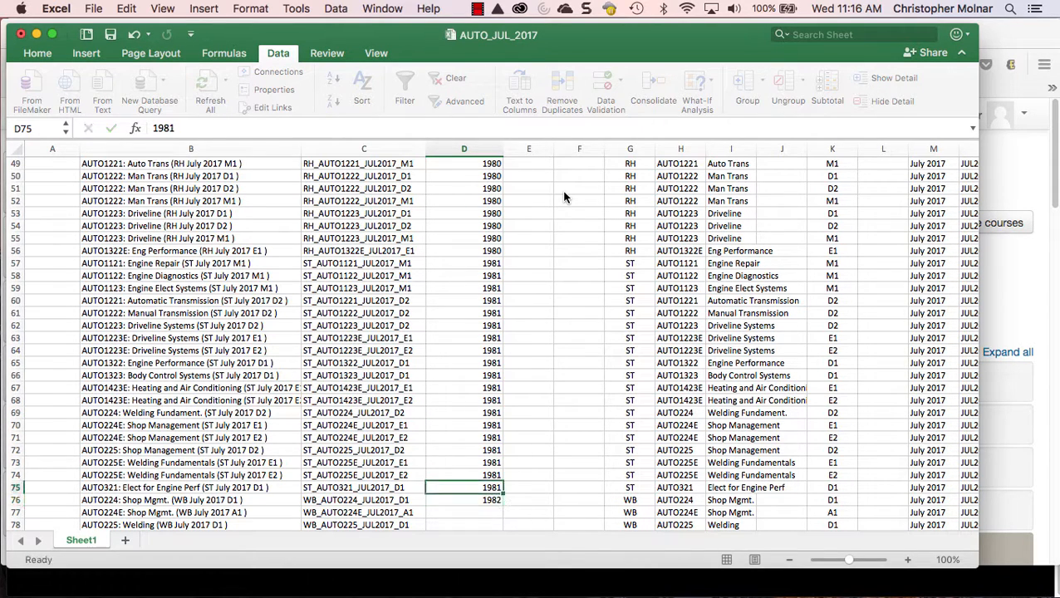
pyautogui.press('Return')
# - Copy category 1982 from D76 to the remaining WB course rows, D77:D89
pyautogui.press('super+c')
pyautogui.press('Down')
pyautogui.hotkey('shift', 'Down')
pyautogui.hotkey('shift', 'Down')
pyautogui.hotkey('shift', 'Down')
pyautogui.hotkey('shift', 'Down')
pyautogui.hotkey('shift', 'Down')
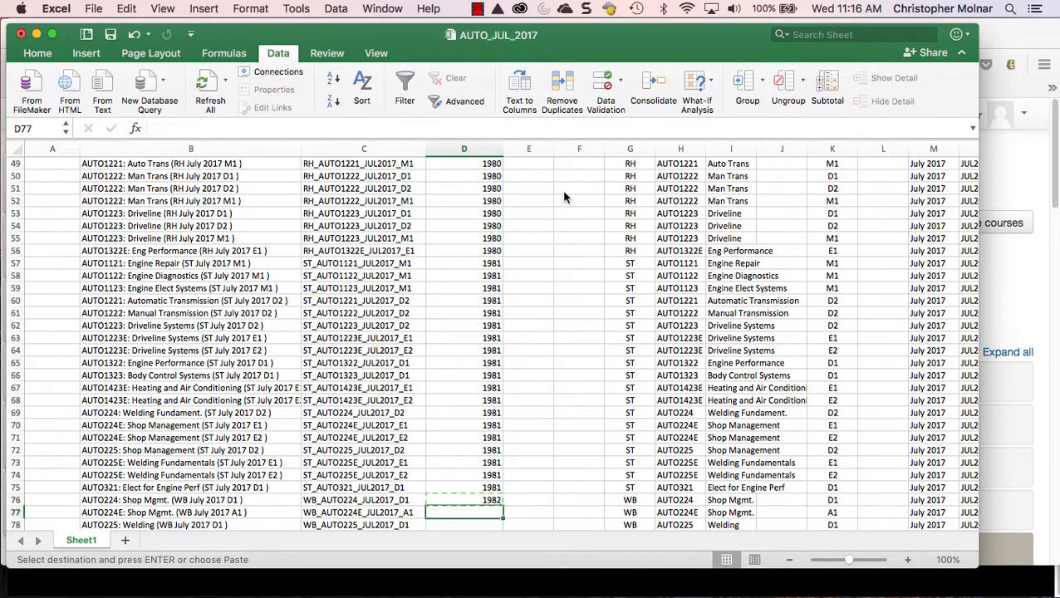
pyautogui.hotkey('shift', 'Down')
pyautogui.hotkey('shift', 'Down')
pyautogui.hotkey('shift', 'Down')
pyautogui.hotkey('shift', 'Down')
pyautogui.hotkey('shift', 'Down')
pyautogui.hotkey('shift', 'Down')
pyautogui.hotkey('shift', 'Down')
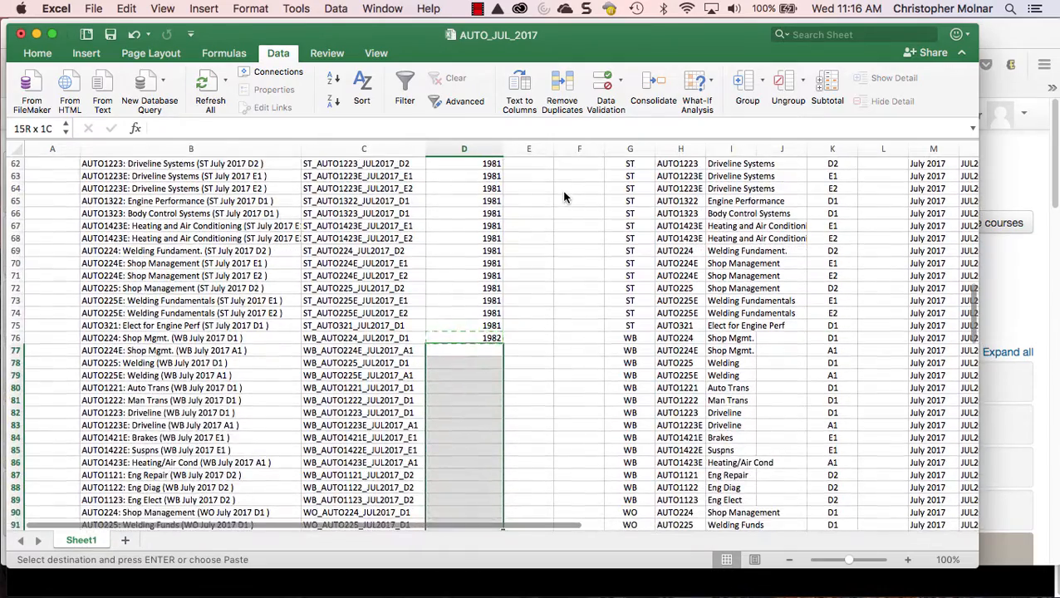
pyautogui.press('Return')
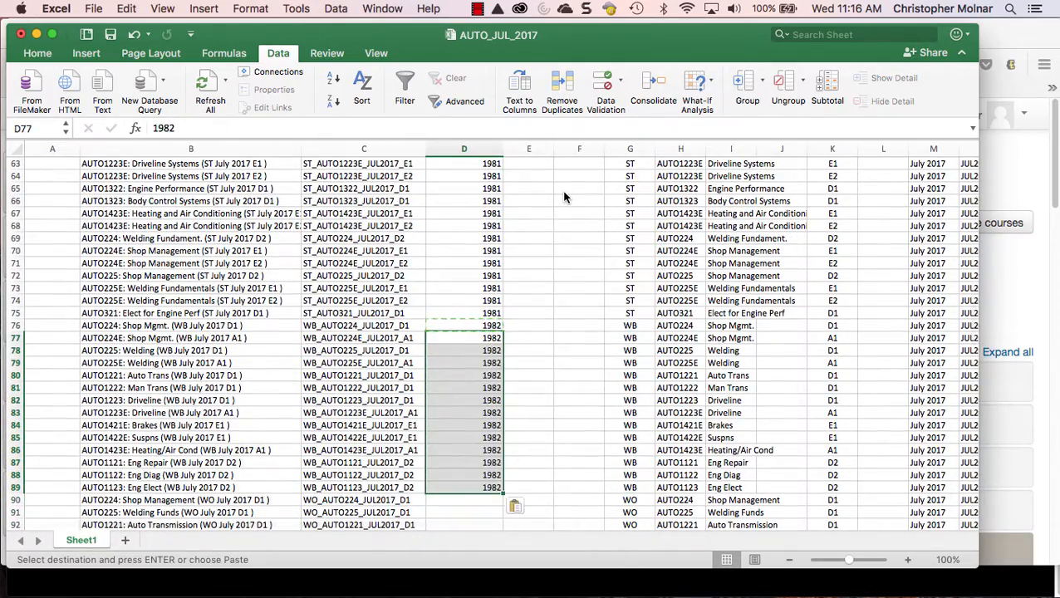
# - Look up the WO AUTO category ID in Notes and enter 1983 as the category of the first WO course, D90
pyautogui.press('Down')
pyautogui.press('Down')
pyautogui.press('Down')
pyautogui.press('Down')
pyautogui.press('Down')
pyautogui.press('Down')
pyautogui.press('Down')
pyautogui.press('Down')
pyautogui.press('Down')
pyautogui.press('Down')
pyautogui.press('Down')
pyautogui.press('Down')
pyautogui.press('Down')
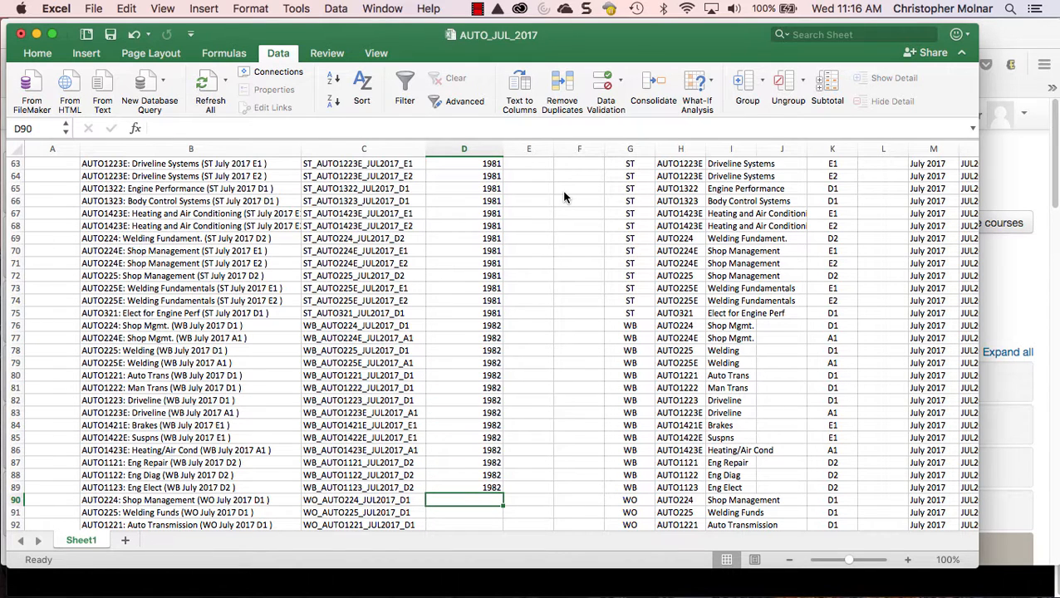
pyautogui.press('super+Tab')
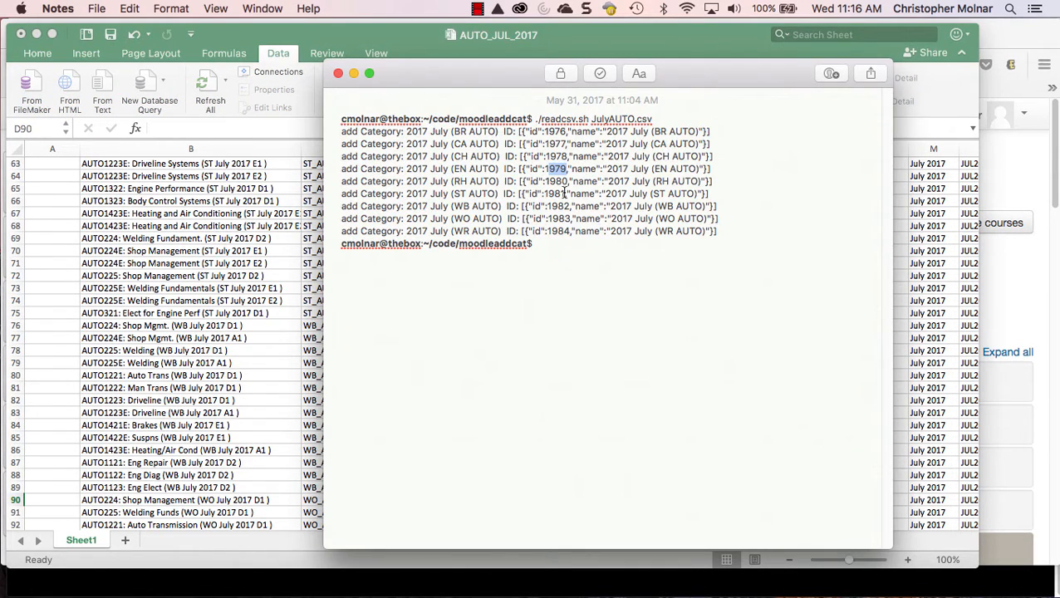
pyautogui.press('super+Tab')
pyautogui.write('198')
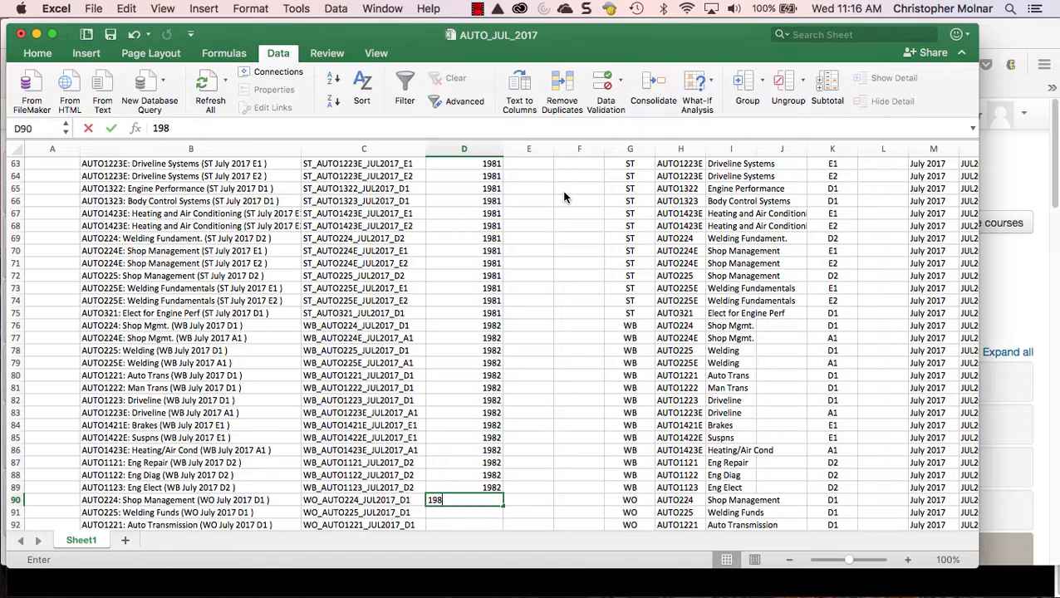
pyautogui.write('3')
pyautogui.press('Return')
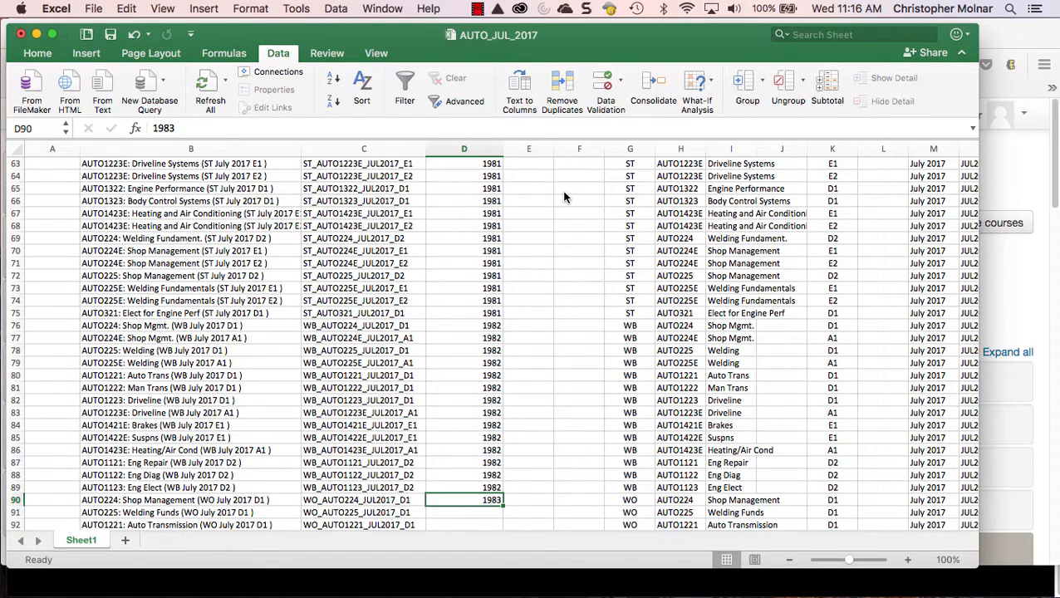
# - Copy category 1983 from D90 to the remaining WO course rows, D91:D98
pyautogui.press('super+c')
pyautogui.press('Down')
pyautogui.hotkey('shift', 'Down')
pyautogui.hotkey('shift', 'Down')
pyautogui.hotkey('shift', 'Down')
pyautogui.hotkey('shift', 'Down')
pyautogui.hotkey('shift', 'Down')
pyautogui.hotkey('shift', 'Down')
pyautogui.hotkey('shift', 'Down')
pyautogui.hotkey('shift', 'Down')
pyautogui.hotkey('shift', 'Down')
pyautogui.hotkey('shift', 'Down')
pyautogui.hotkey('shift', 'Down')
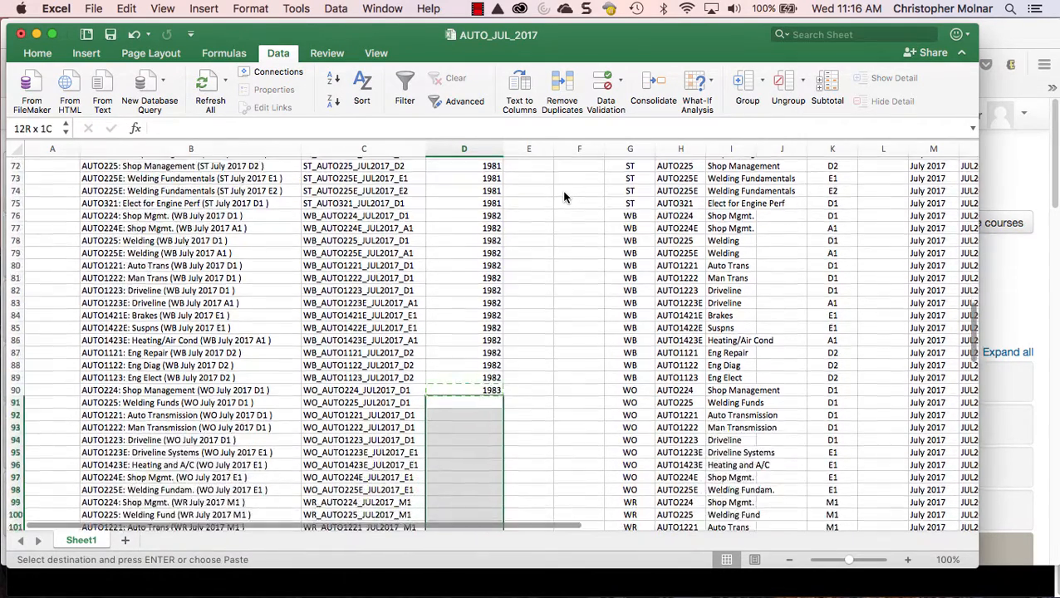
pyautogui.hotkey('shift', 'Up')
pyautogui.hotkey('shift', 'Up')
pyautogui.hotkey('shift', 'Up')
pyautogui.hotkey('shift', 'Up')
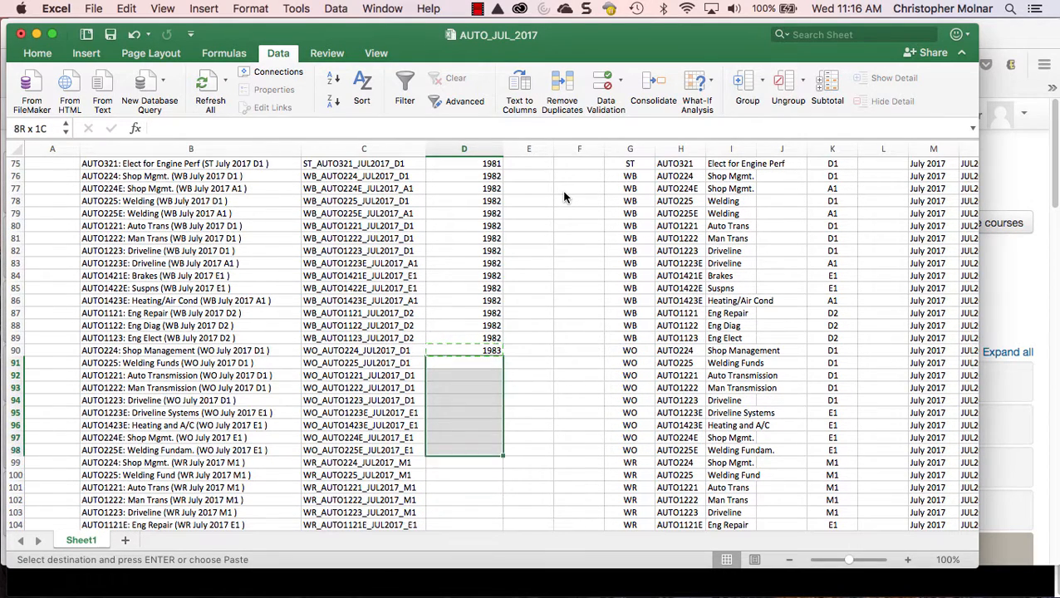
pyautogui.press('super+v')
pyautogui.press('Escape')
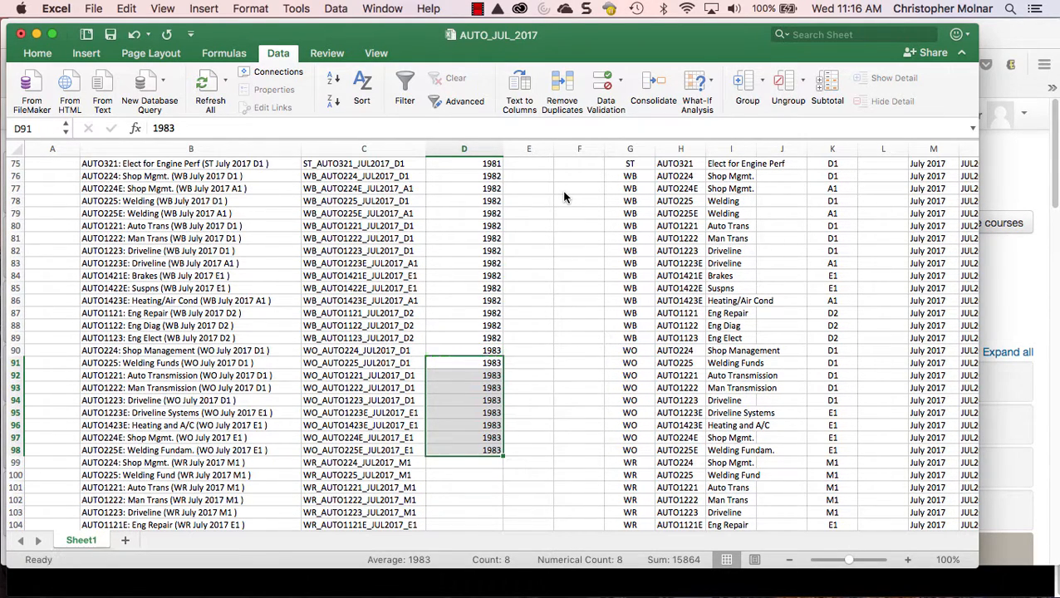
# - Look up the WR AUTO category ID in Notes and enter 1984 as the category of the first WR course, D99
pyautogui.press('super+Tab')
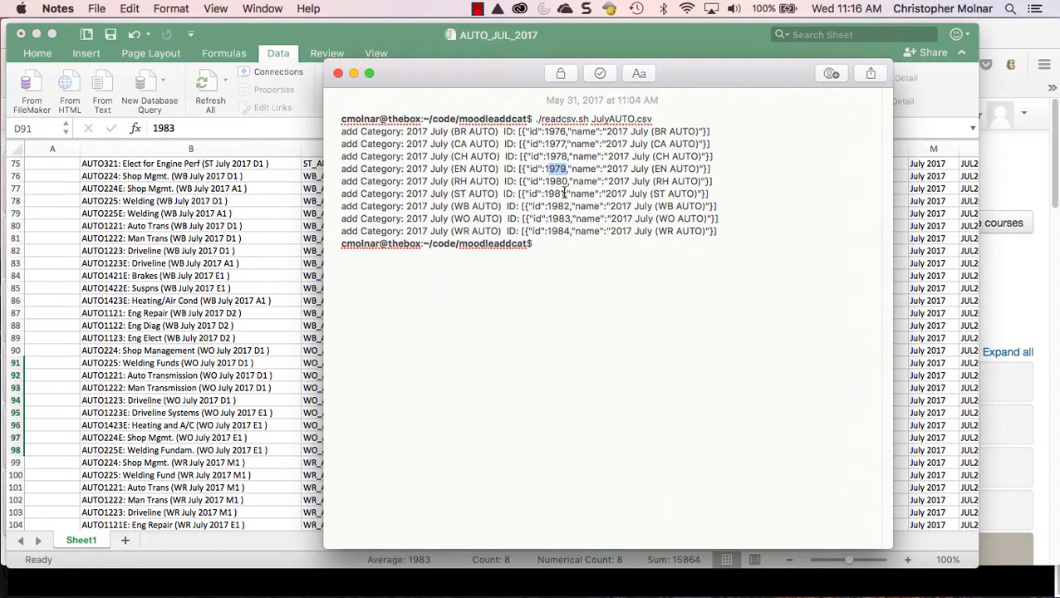
pyautogui.press('super+Tab')
pyautogui.press('Down')
pyautogui.press('Down')
pyautogui.press('Down')
pyautogui.press('Down')
pyautogui.press('Down')
pyautogui.press('Down')
pyautogui.press('Down')
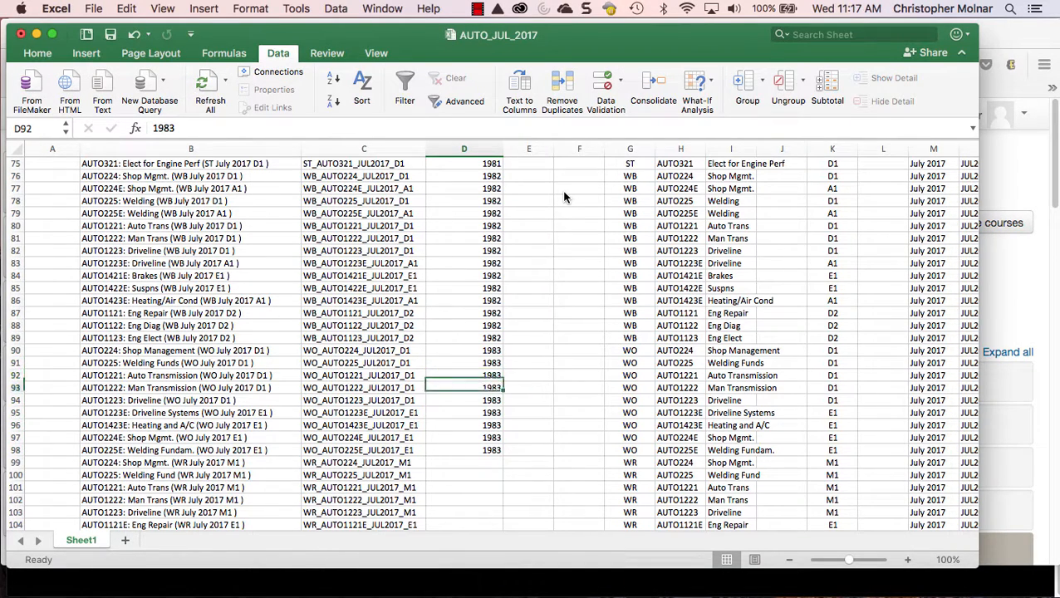
pyautogui.write('1')
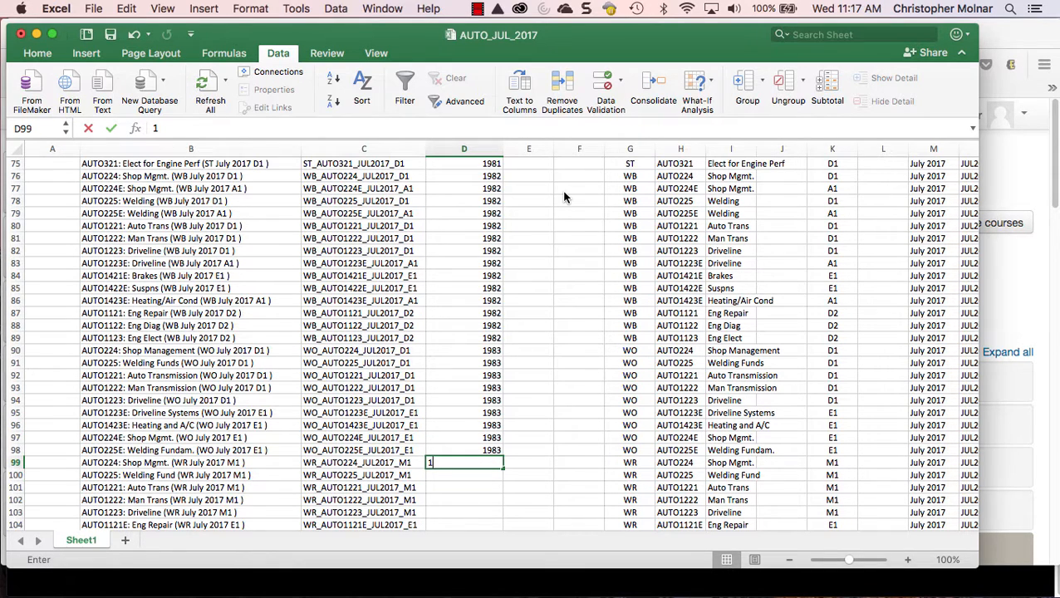
pyautogui.write('984')
pyautogui.press('Return')
# - Copy category 1984 from D99 to the remaining WR course rows, D100:D112
pyautogui.press('Up')
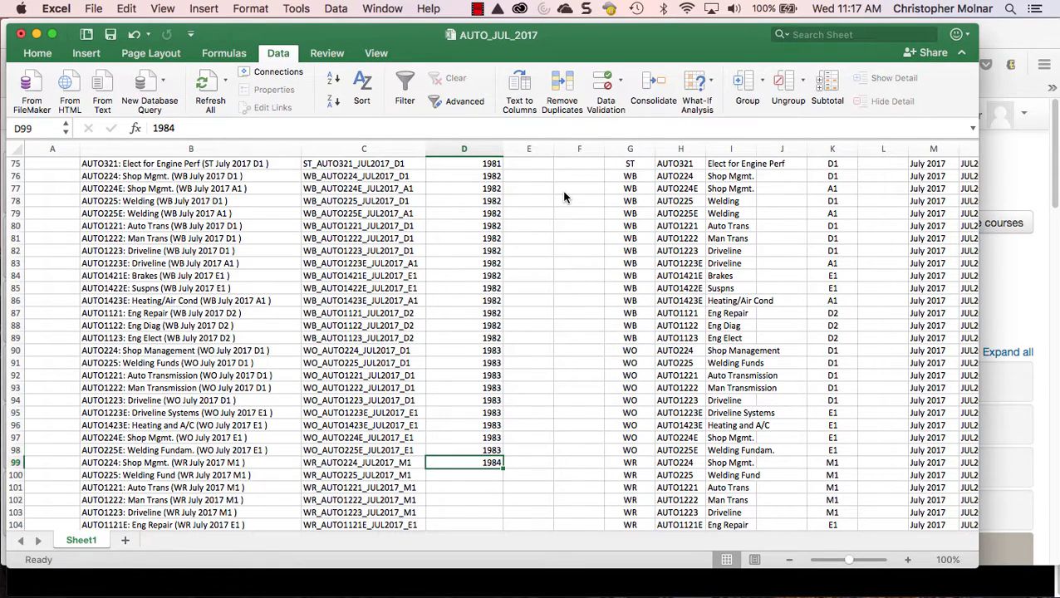
pyautogui.press('super+c')
pyautogui.press('Down')
pyautogui.hotkey('shift', 'Down')
pyautogui.hotkey('shift', 'Down')
pyautogui.hotkey('shift', 'Down')
pyautogui.hotkey('shift', 'Down')
pyautogui.hotkey('shift', 'Down')
pyautogui.hotkey('shift', 'Down')
pyautogui.hotkey('shift', 'Down')
pyautogui.hotkey('shift', 'Down')
pyautogui.hotkey('shift', 'Down')
pyautogui.hotkey('shift', 'Down')
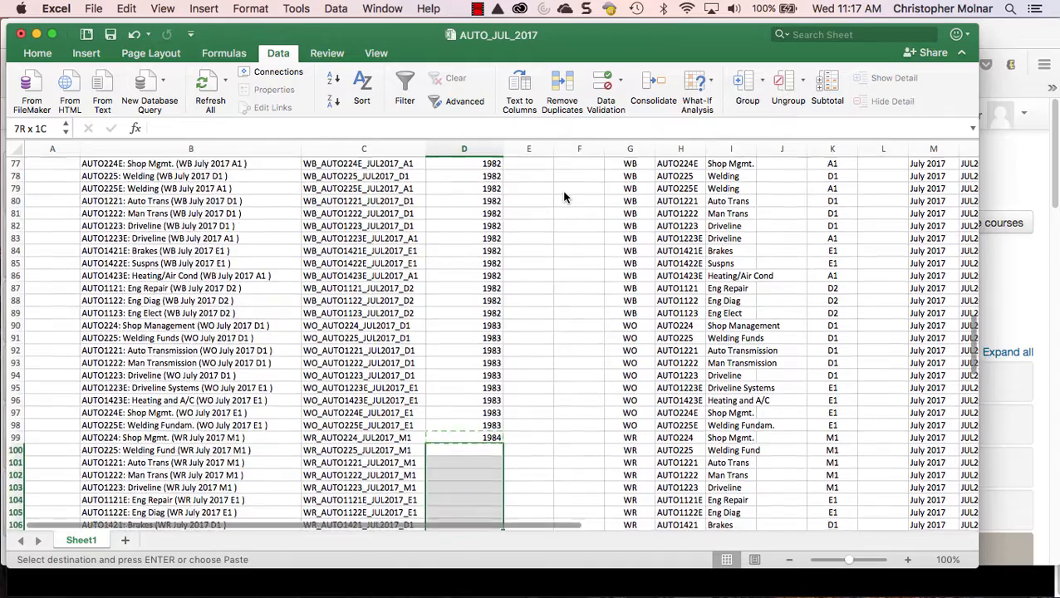
pyautogui.hotkey('shift', 'Down')
pyautogui.hotkey('shift', 'Down')
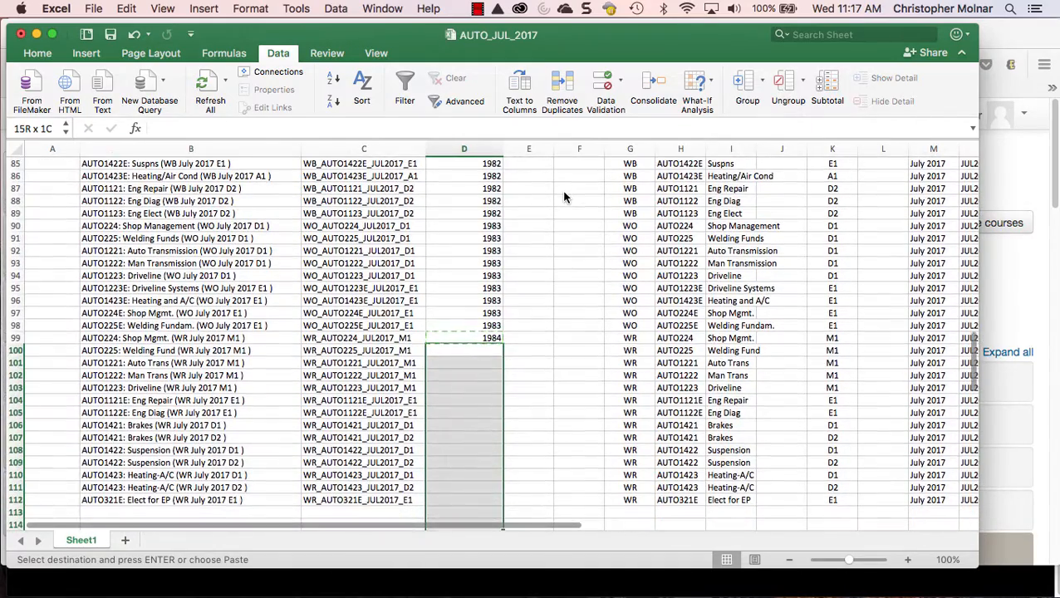
pyautogui.press('super+v')
pyautogui.press('Escape')
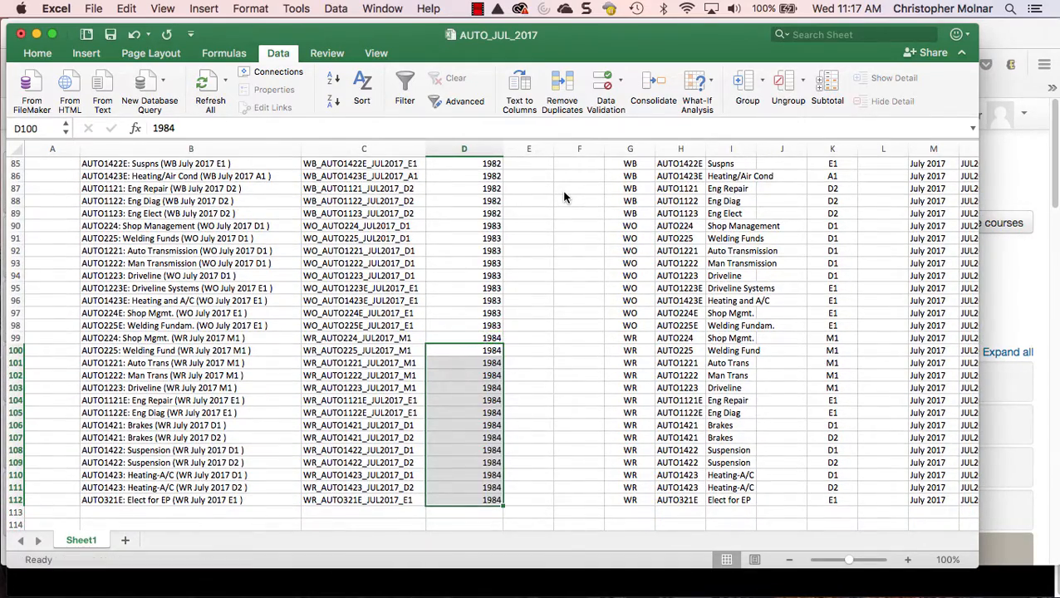
# - Return to the master course column and save the workbook
pyautogui.press('Left')
pyautogui.press('Left')
pyautogui.press('Left')
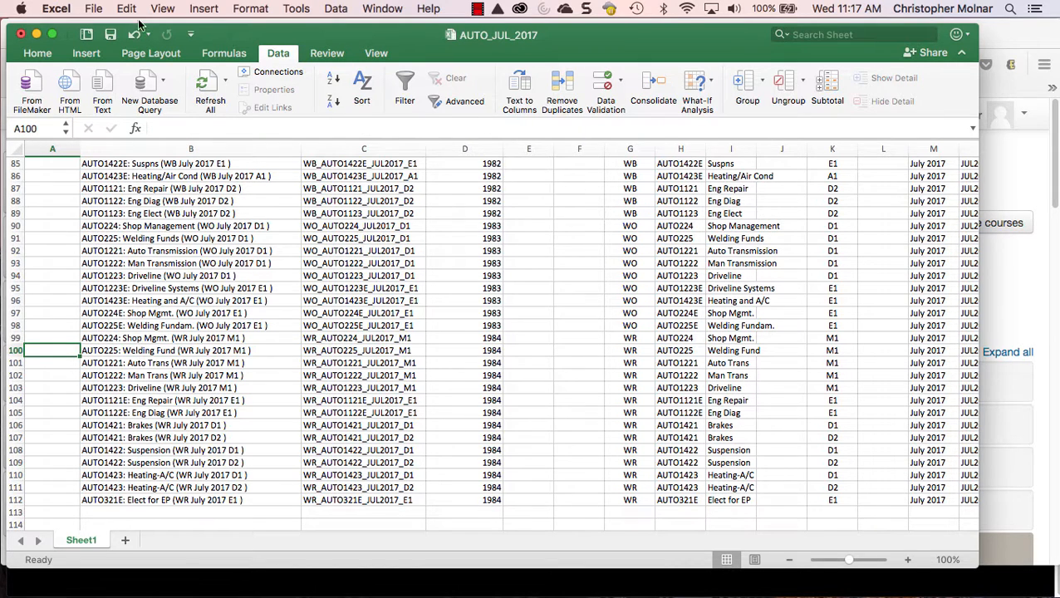
pyautogui.click(93, 8)
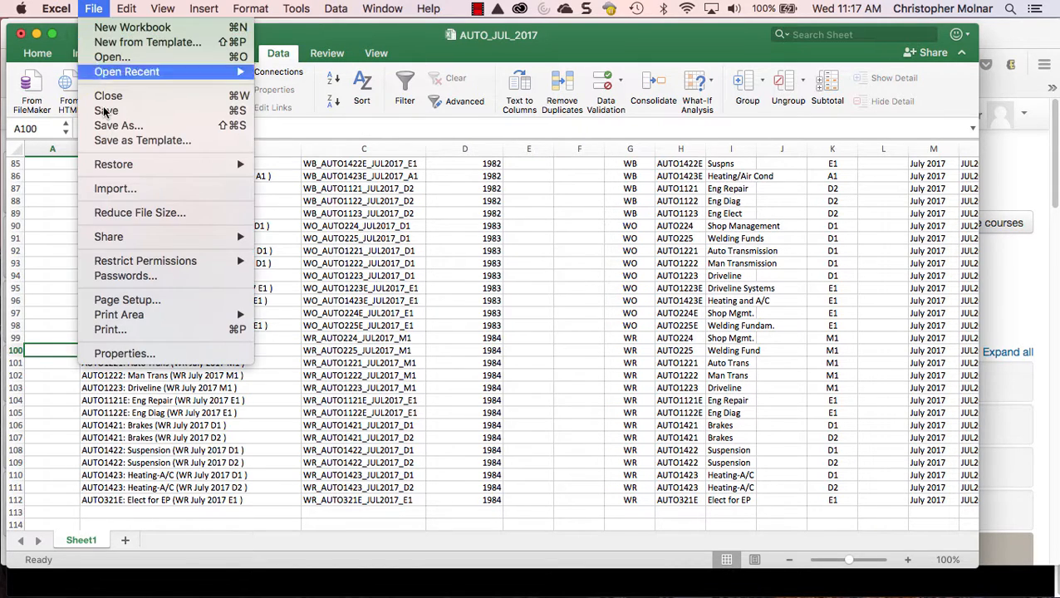
pyautogui.click(105, 109)
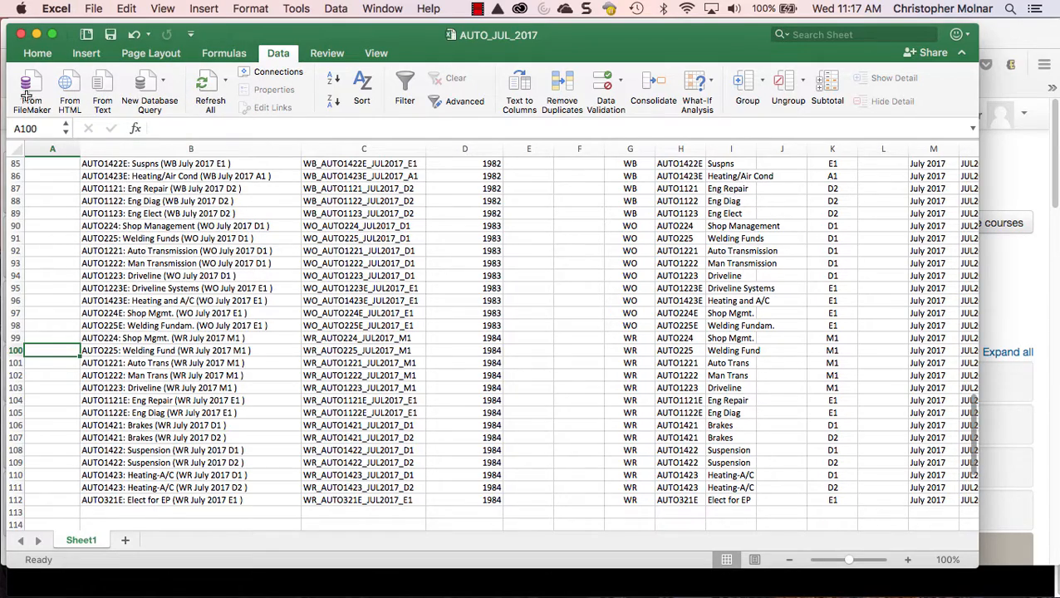
# - Sort the entire sheet by the Course column, by values from A to Z
pyautogui.scroll(2, 15, 150)
pyautogui.click(15, 150)
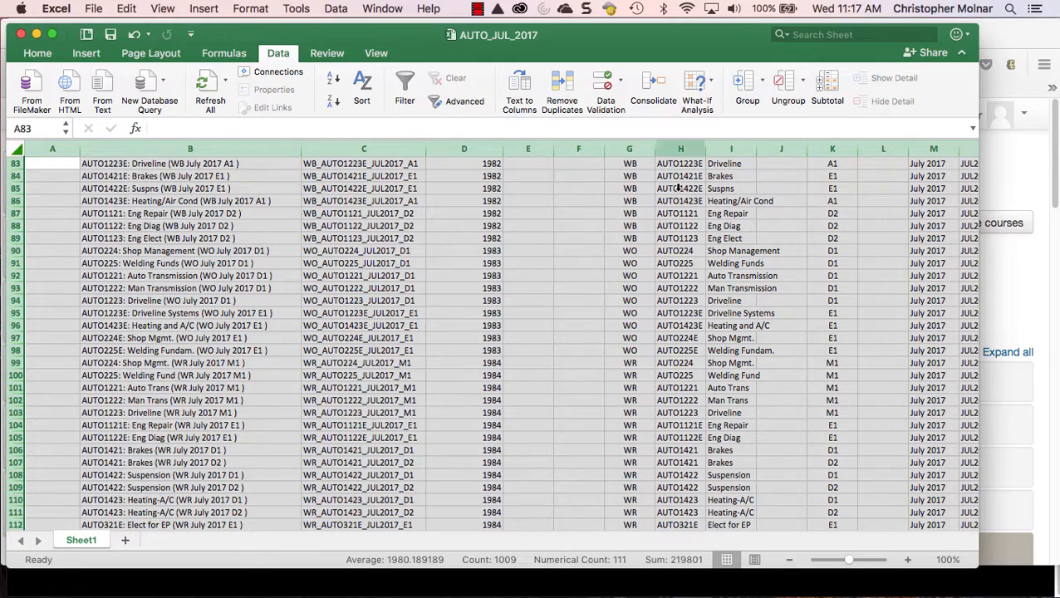
pyautogui.scroll(20, 680, 189)
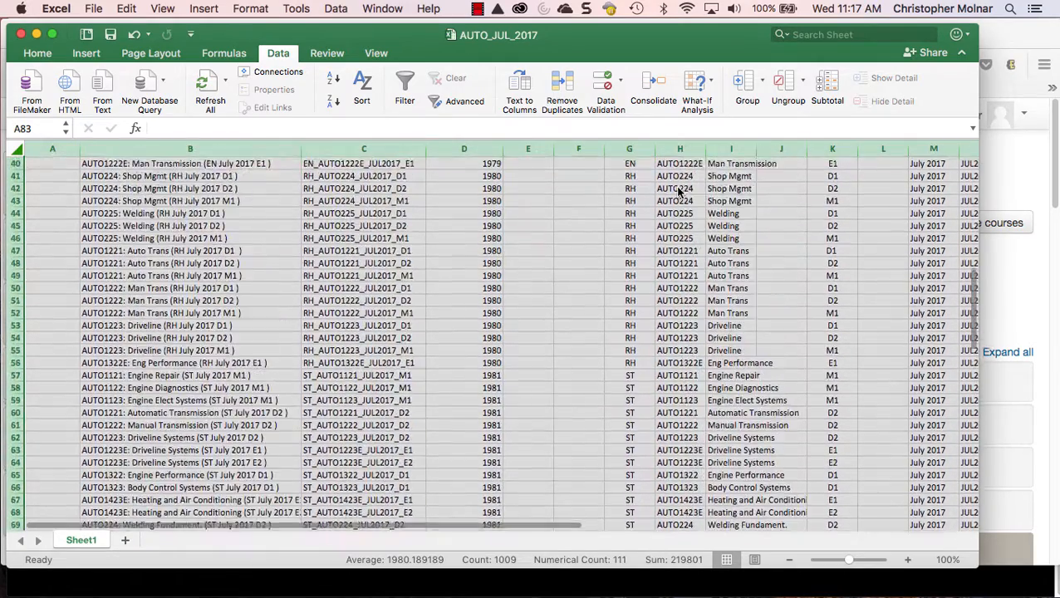
pyautogui.scroll(8, 674, 176)
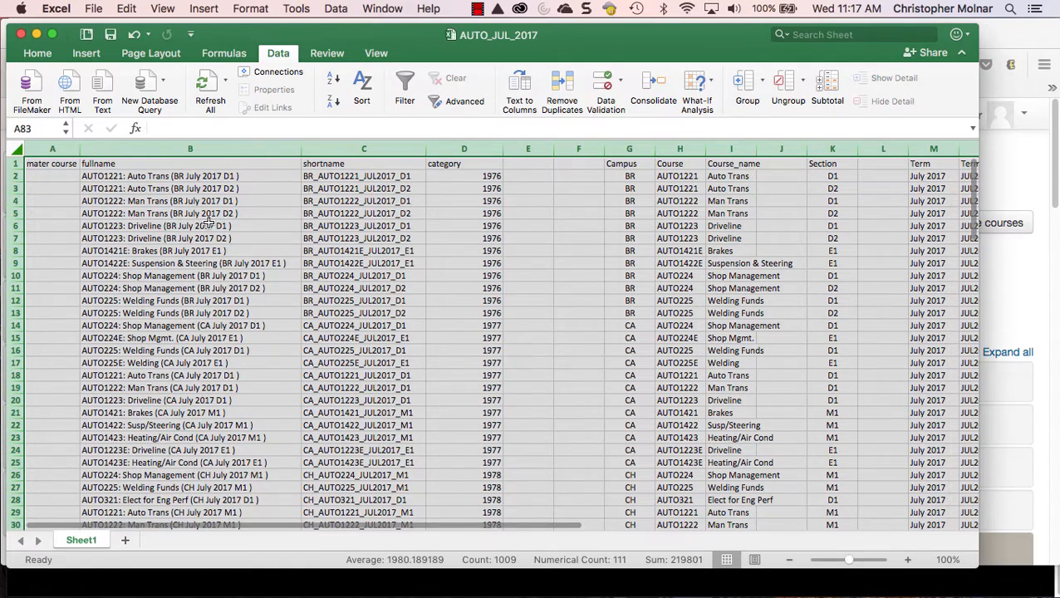
pyautogui.click(362, 87)
pyautogui.click(409, 96)
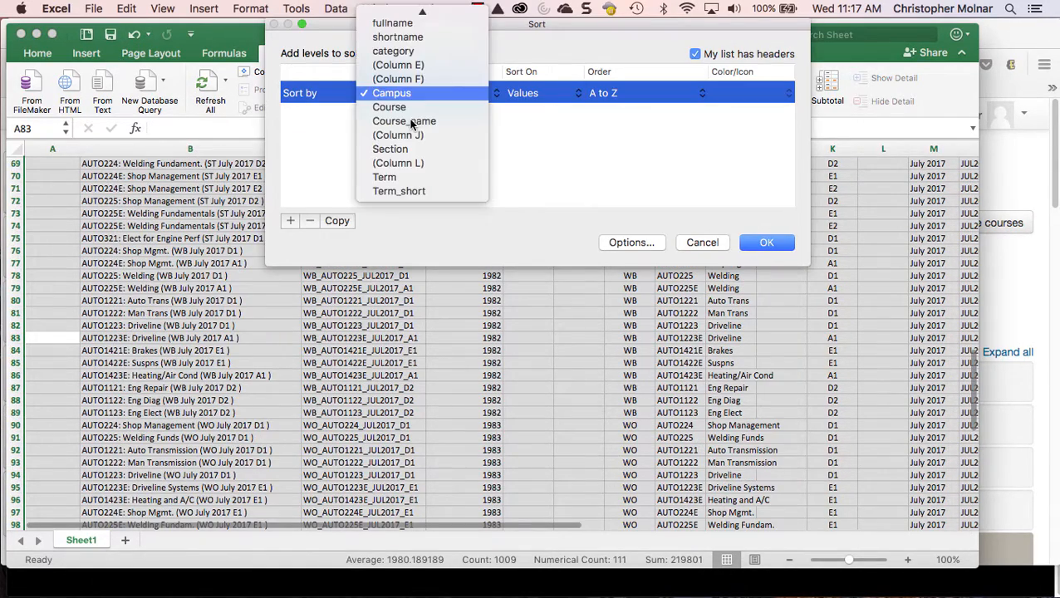
pyautogui.click(419, 122)
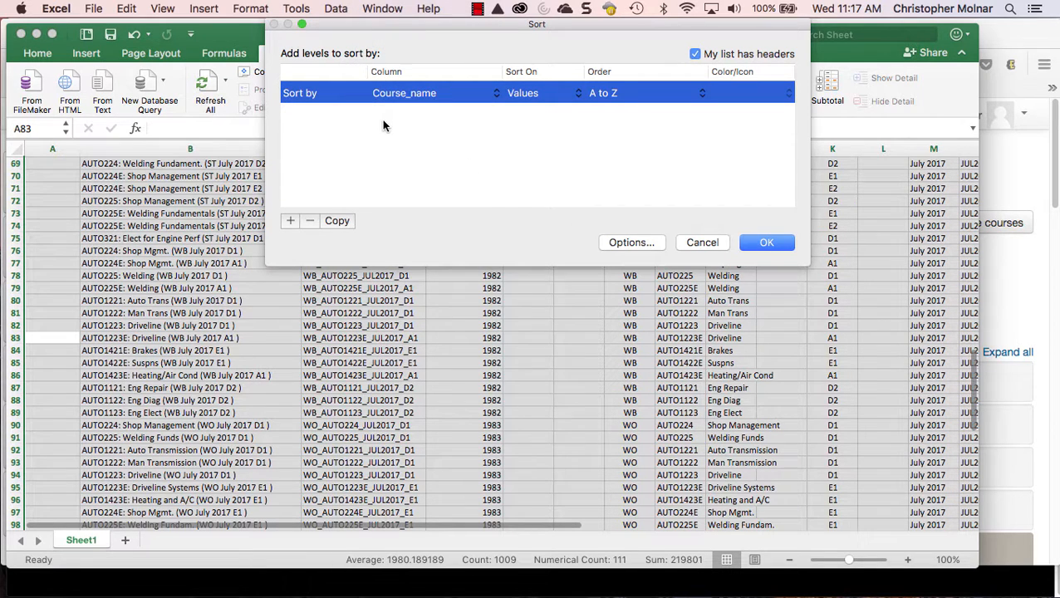
pyautogui.click(396, 93)
pyautogui.click(399, 79)
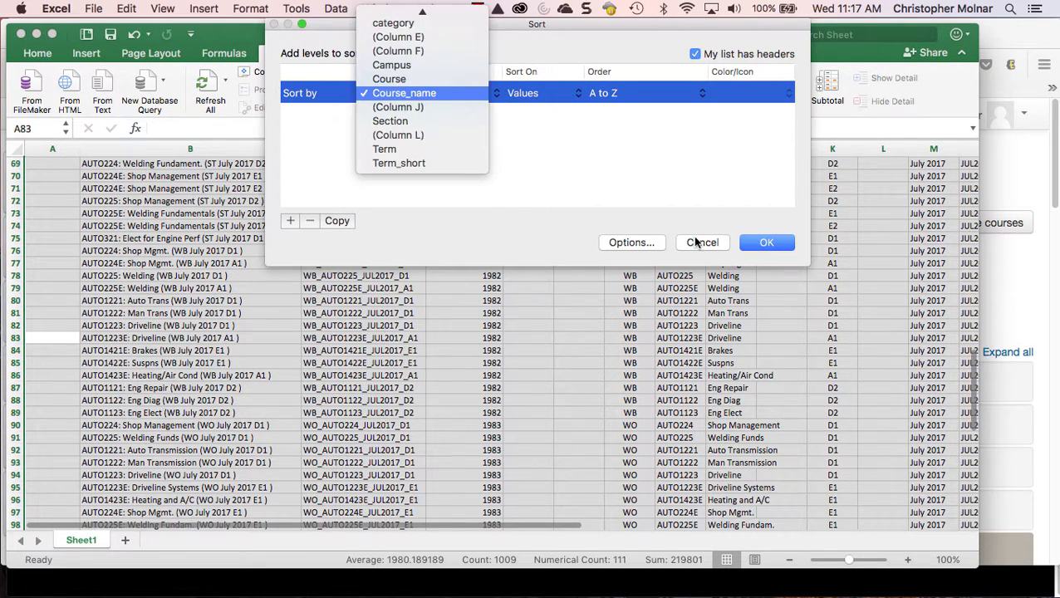
pyautogui.click(760, 243)
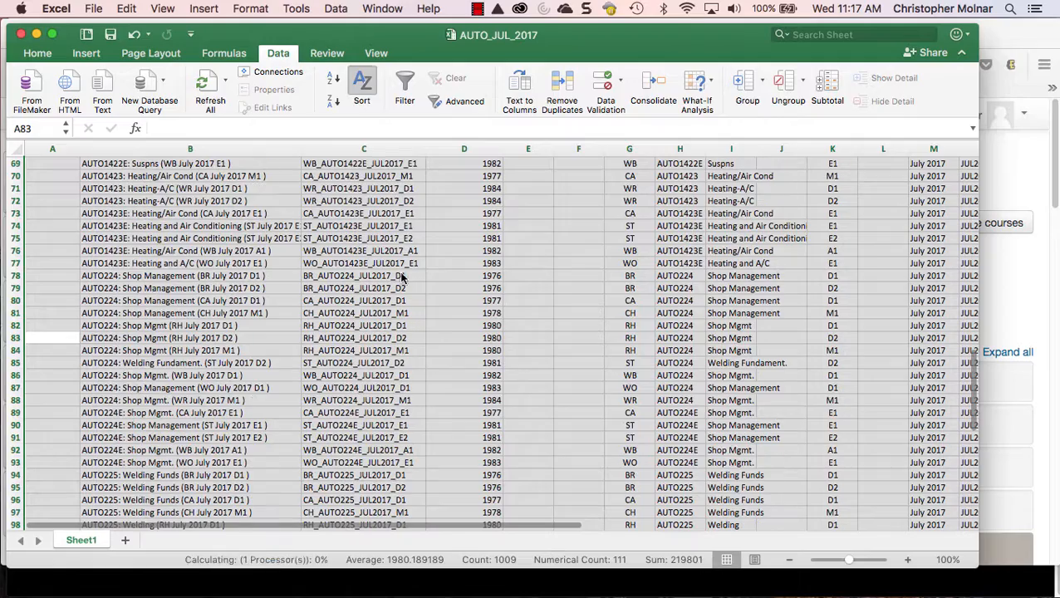
pyautogui.scroll(20, 92, 297)
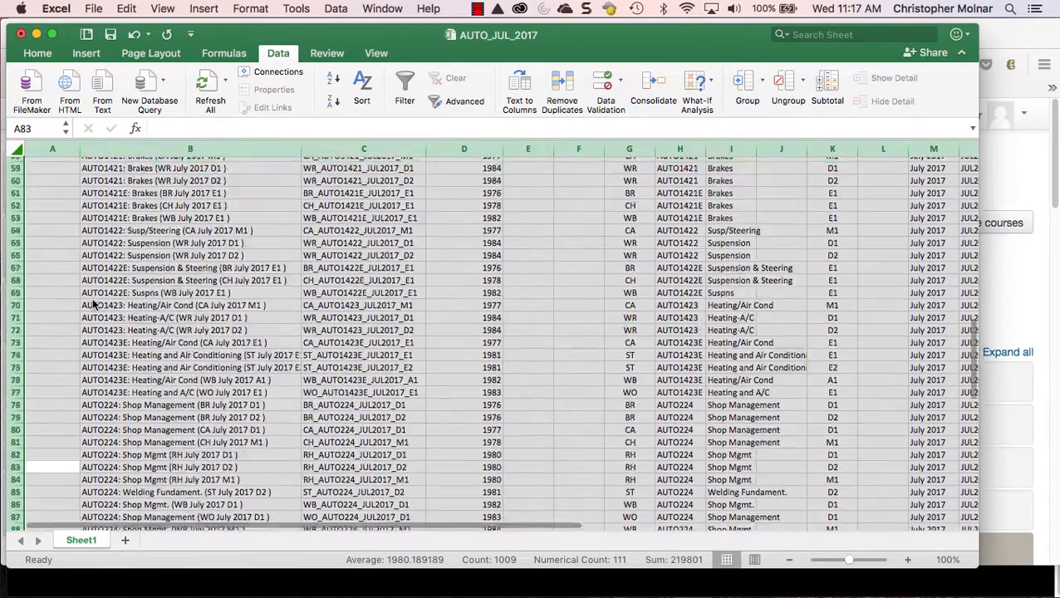
# - Go to the first empty master course cell, A2, beside the AUTO1121 Engine Repair course
pyautogui.scroll(2, 82, 293)
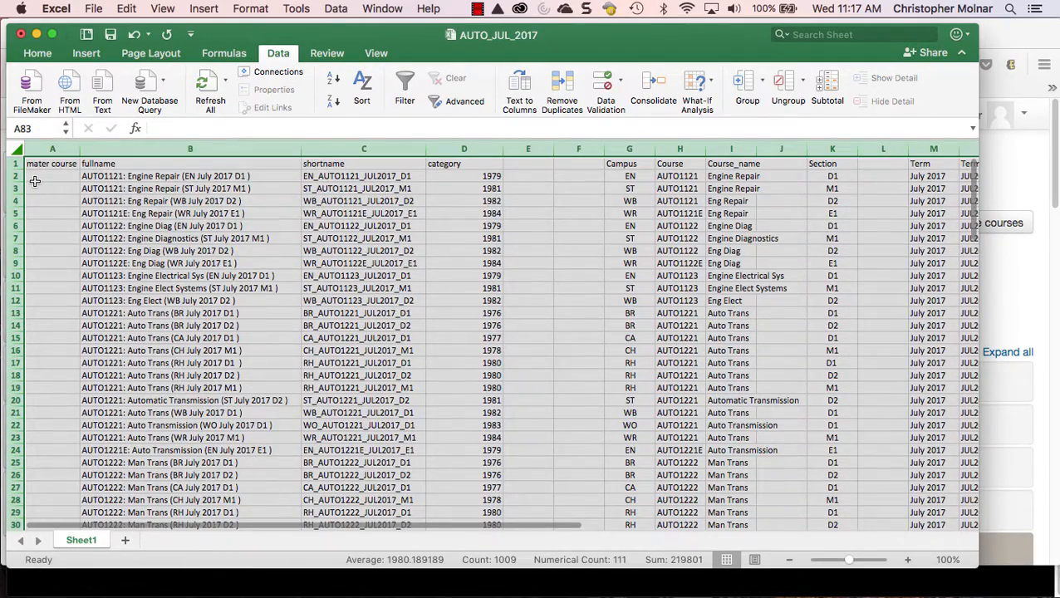
pyautogui.click(35, 180)
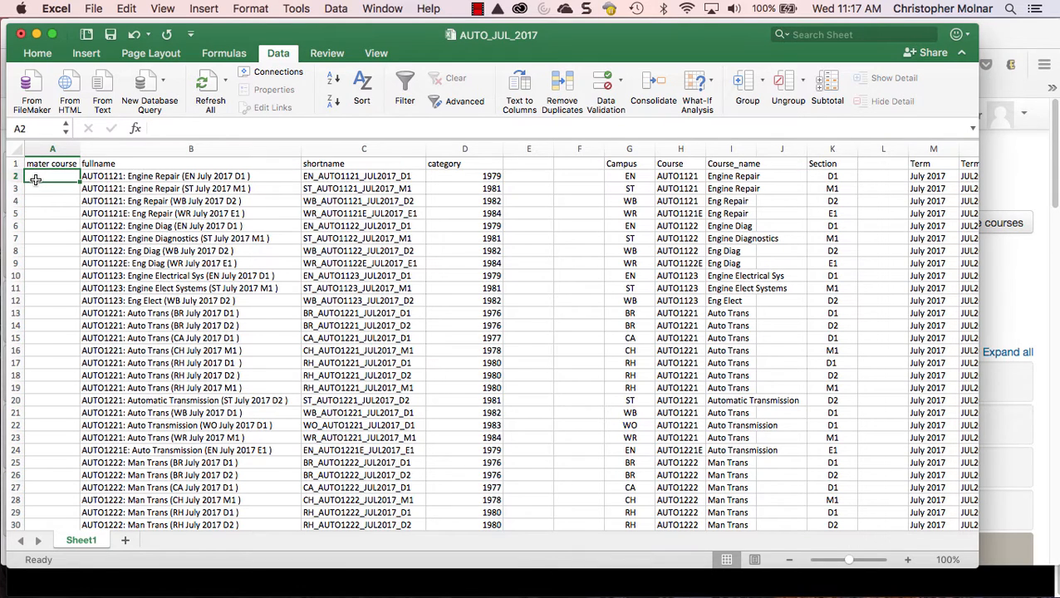
pyautogui.click(115, 214)
pyautogui.click(36, 202)
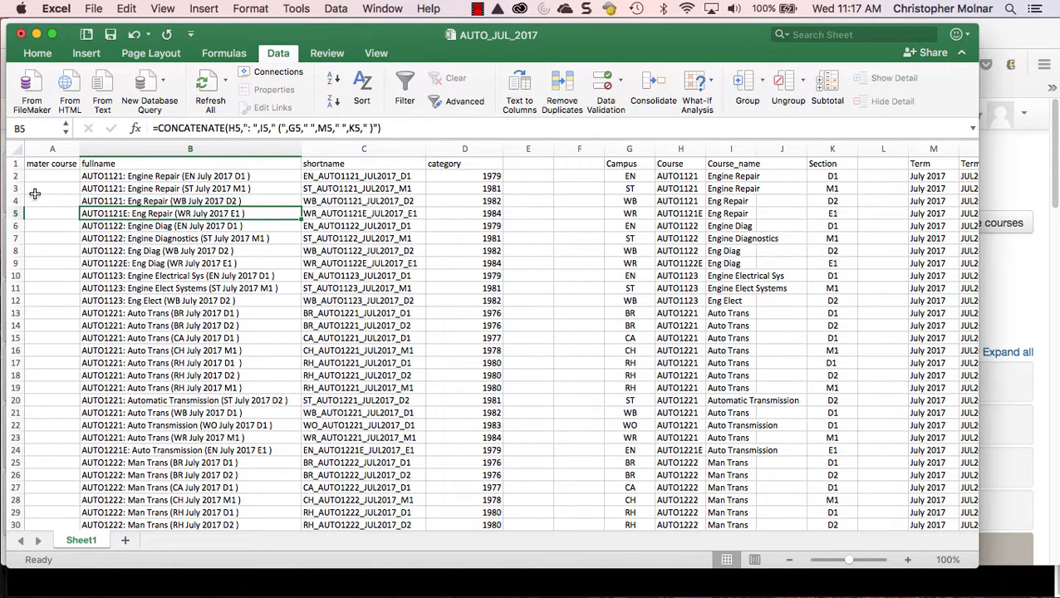
pyautogui.click(38, 180)
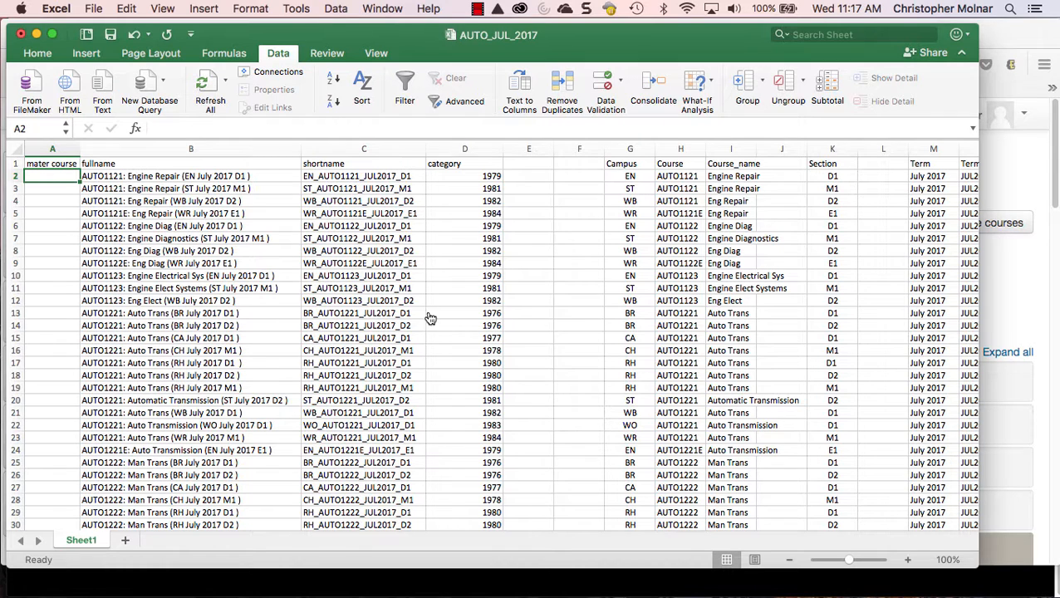
# - Switch to Firefox, open the Auto Early Day & Mid Day Courses category and look up the course ID of AUTO1121: Engine Repair
pyautogui.press('super+Tab')
pyautogui.scroll(-4, 299, 296)
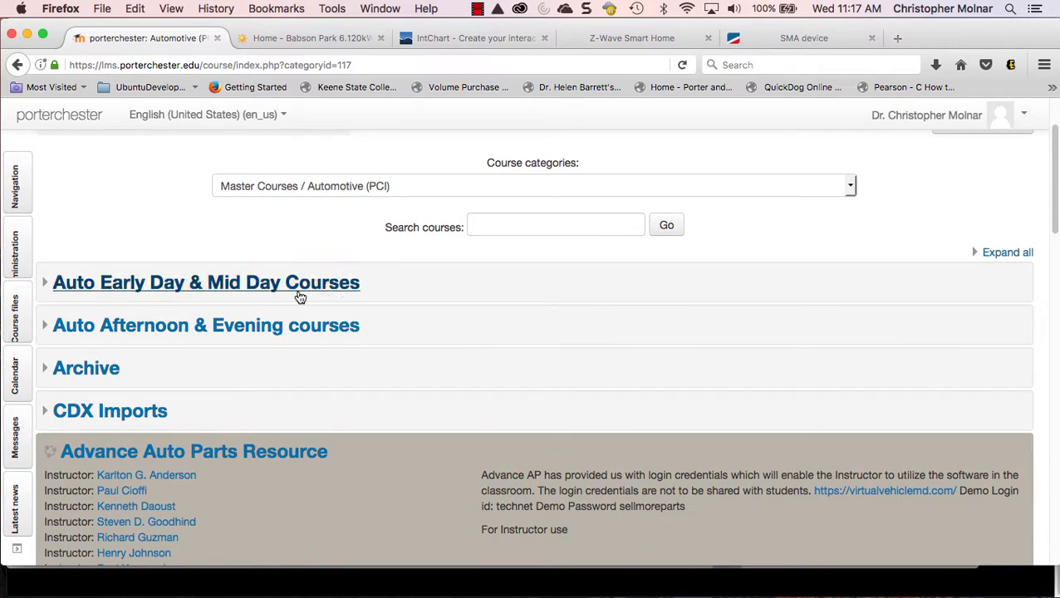
pyautogui.click(300, 296)
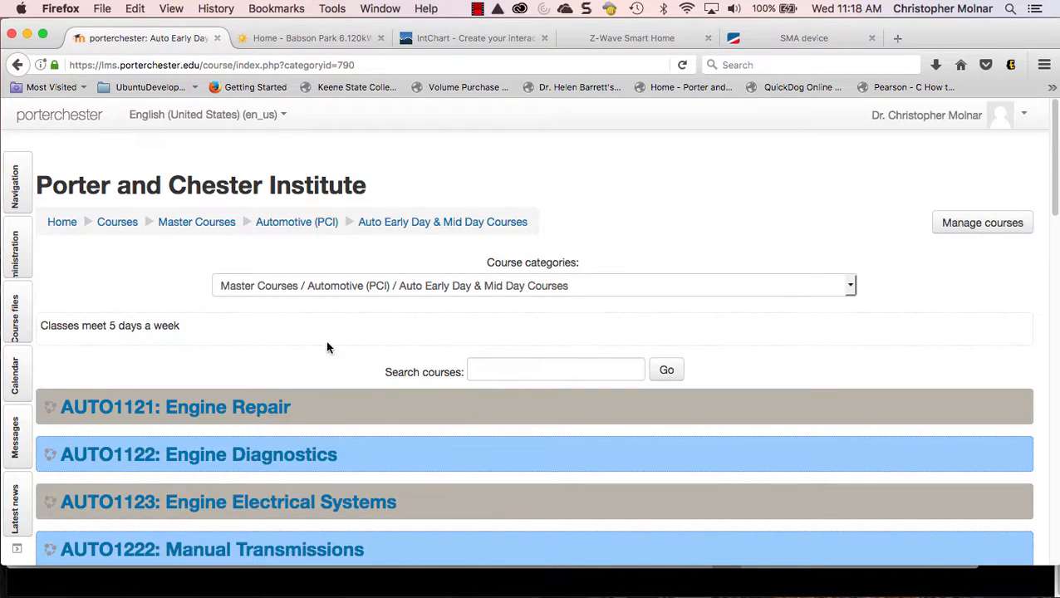
pyautogui.scroll(-4, 401, 352)
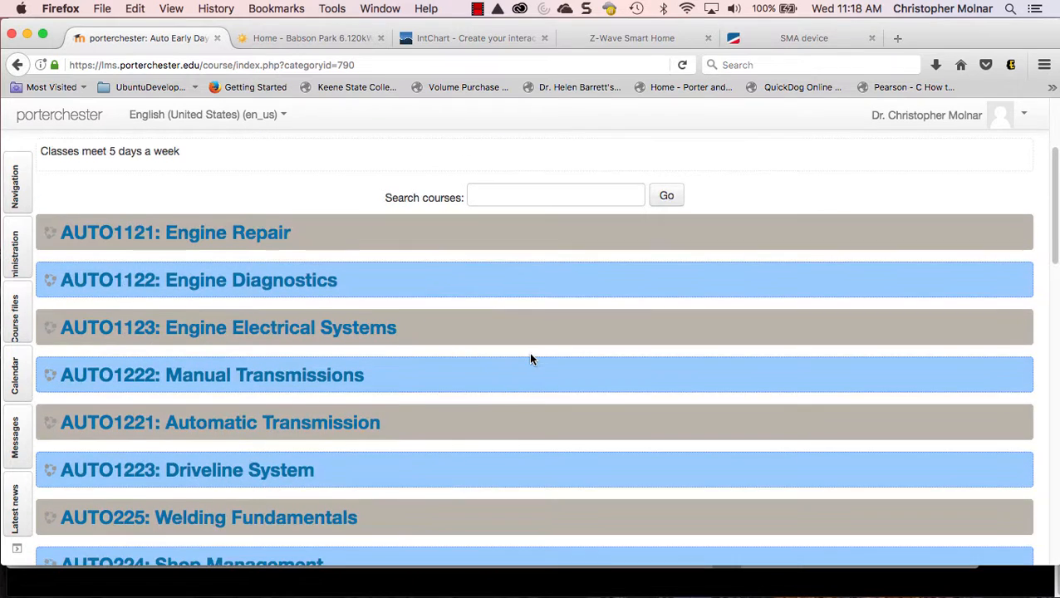
pyautogui.scroll(1, 506, 353)
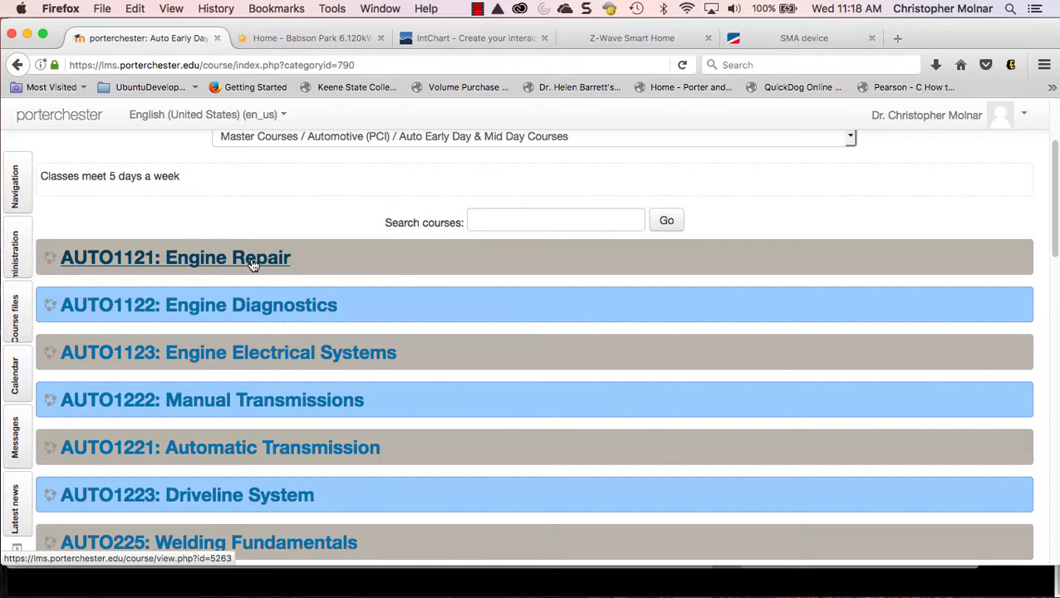
# - Switch back to Excel and enter 5263 as the master course of the first AUTO1121 row, A2
pyautogui.press('super+Tab')
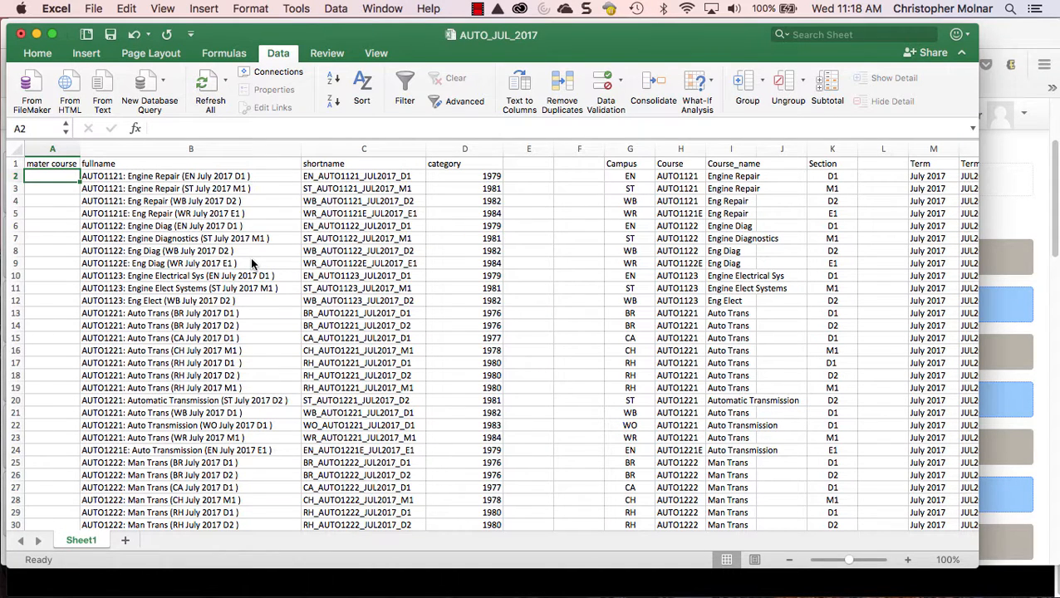
pyautogui.write('526')
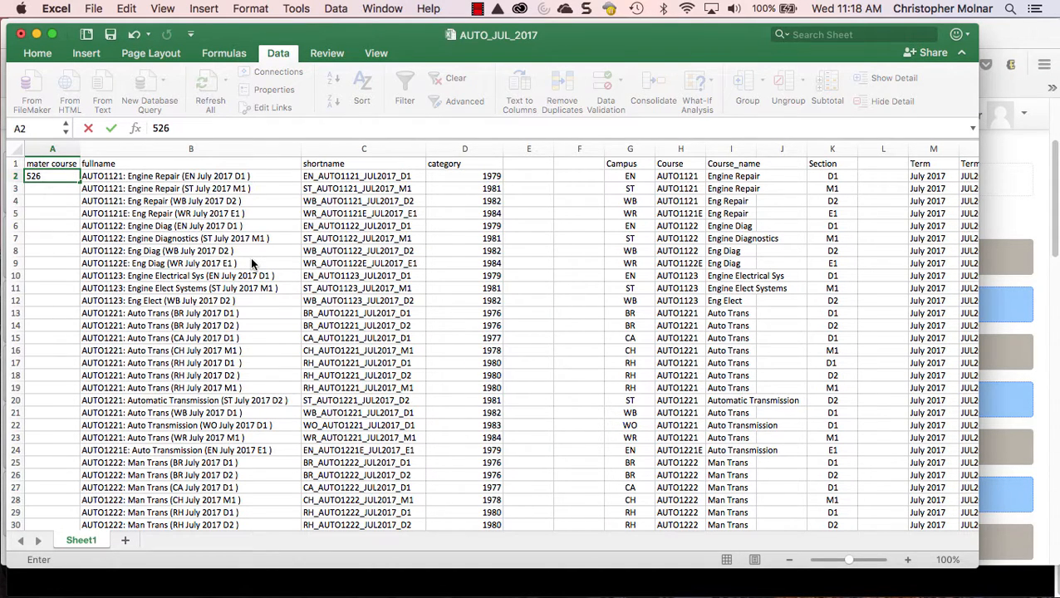
pyautogui.write('3')
pyautogui.press('Return')
pyautogui.press('Up')
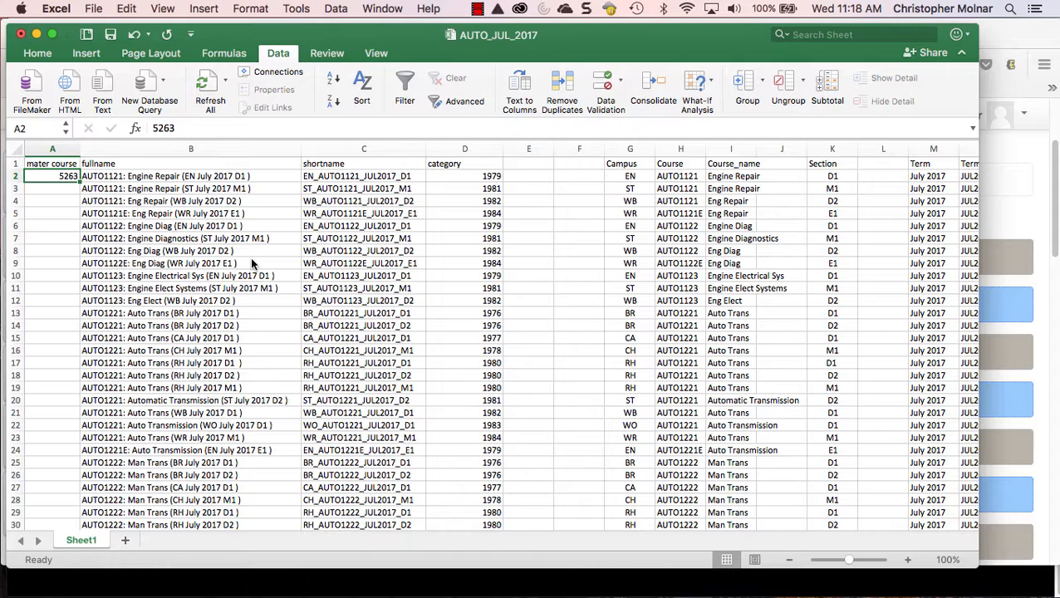
# - Copy master course 5263 from A2 to the other two AUTO1121 day rows, A3:A4
pyautogui.press('super+c')
pyautogui.press('Down')
pyautogui.hotkey('shift', 'Down')
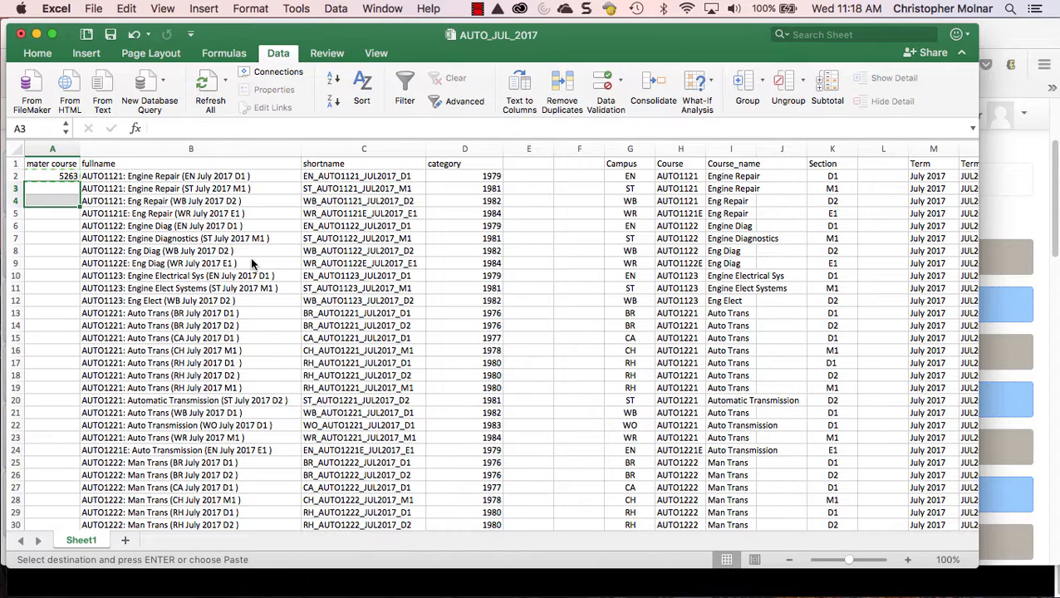
pyautogui.press('super+v')
pyautogui.press('Escape')
# - Select the master course cell of the first AUTO1122 row, A6, and look up the AUTO1122: Engine Diagnostics course ID in Firefox
pyautogui.press('Down')
pyautogui.press('Down')
pyautogui.press('Down')
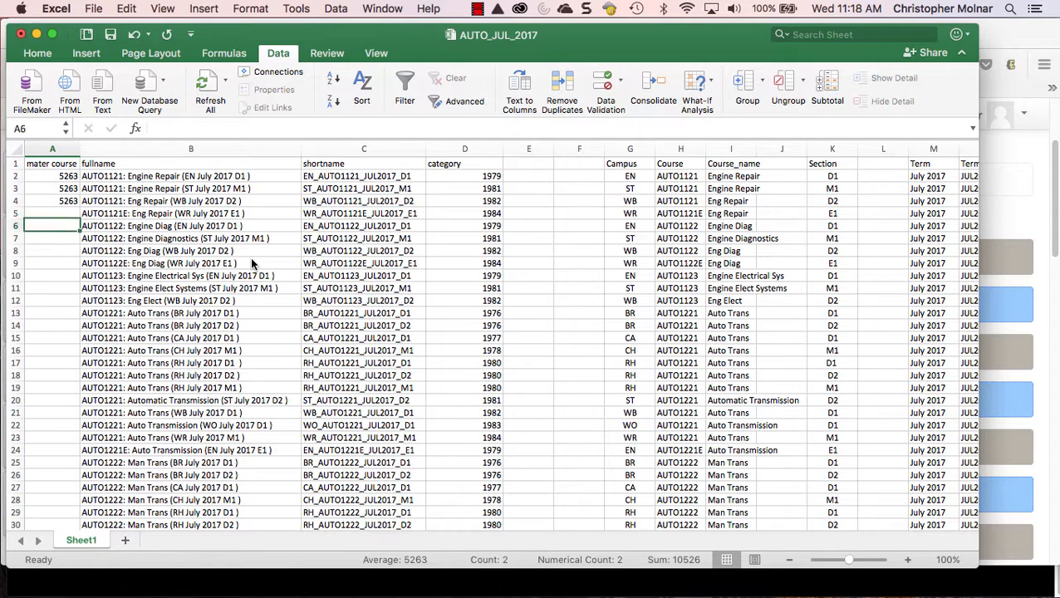
pyautogui.press('Down')
pyautogui.press('Up')
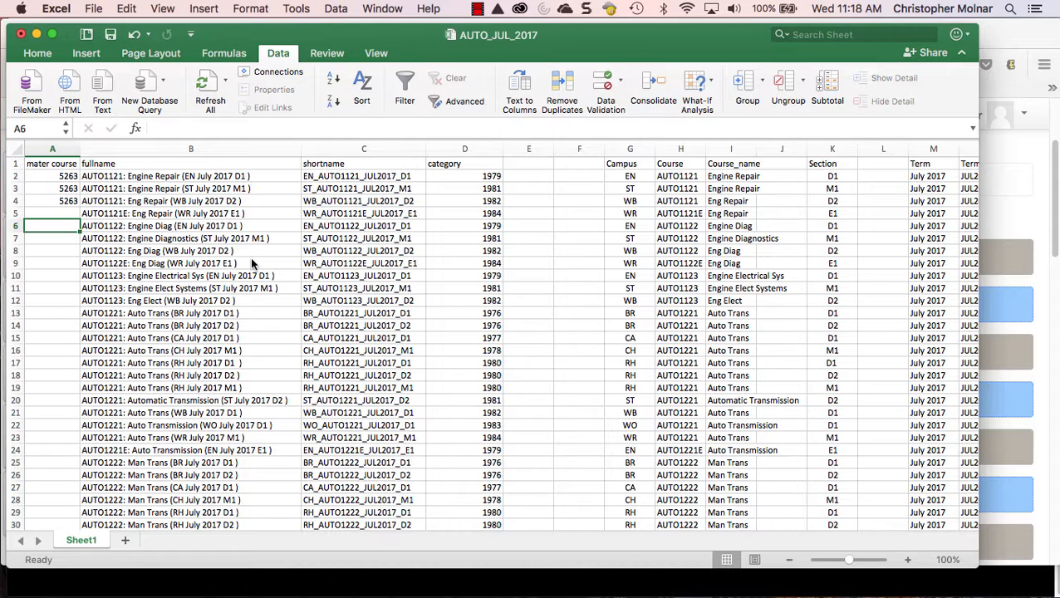
pyautogui.press('super+Tab')
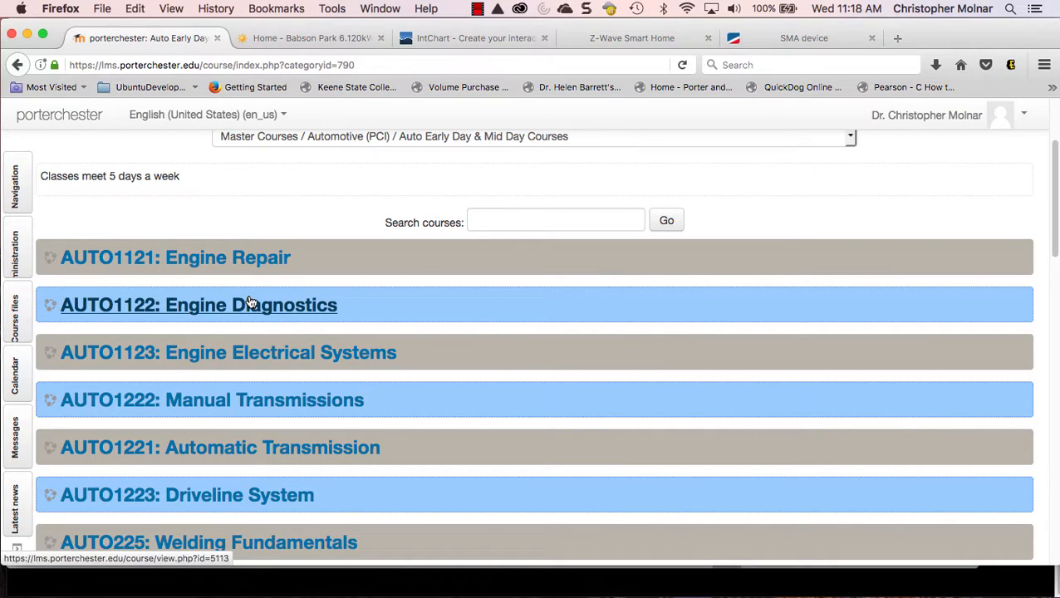
# - Switch to the AUTO_JUL_2017 workbook in Excel and enter master course ID 5113 in A6 for AUTO1122 Engine Diag
pyautogui.press('super+Tab')
pyautogui.write('5113')
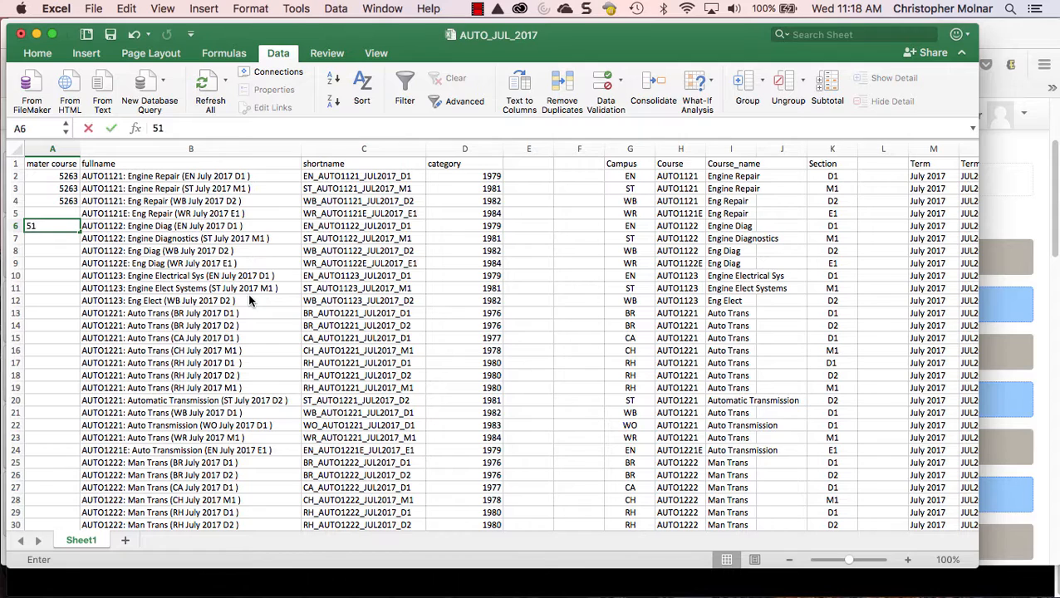
pyautogui.press('Return')
# - Copy the master course ID from A6 into A7:A8 for the remaining AUTO1122 sections, excluding the AUTO1122E row
pyautogui.press('Up')
pyautogui.press('super+c')
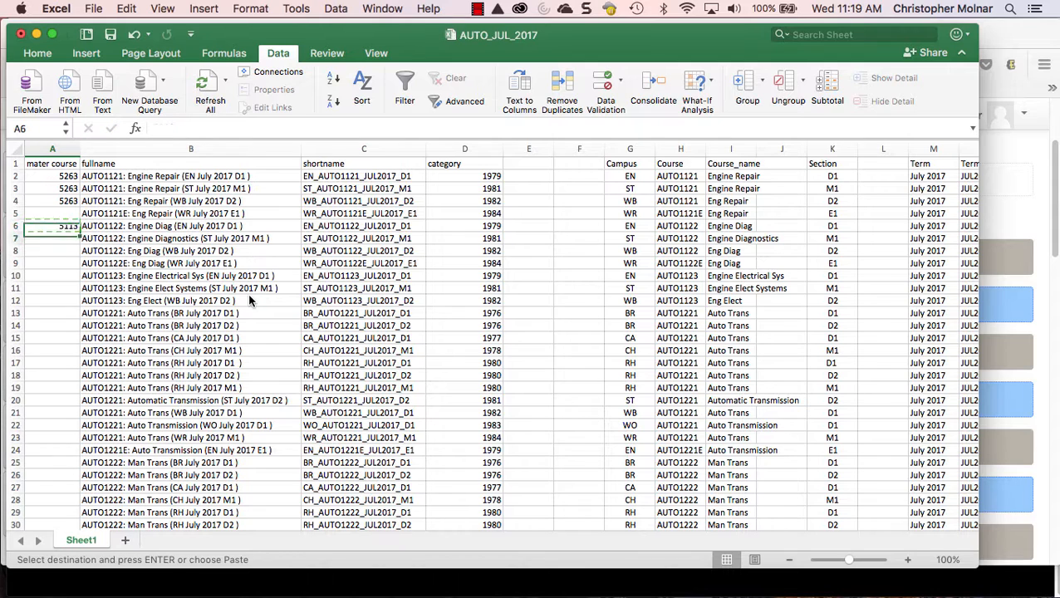
pyautogui.press('Down')
pyautogui.hotkey('shift', 'Down')
pyautogui.hotkey('shift', 'Down')
pyautogui.hotkey('shift', 'Up')
pyautogui.press('super+v')
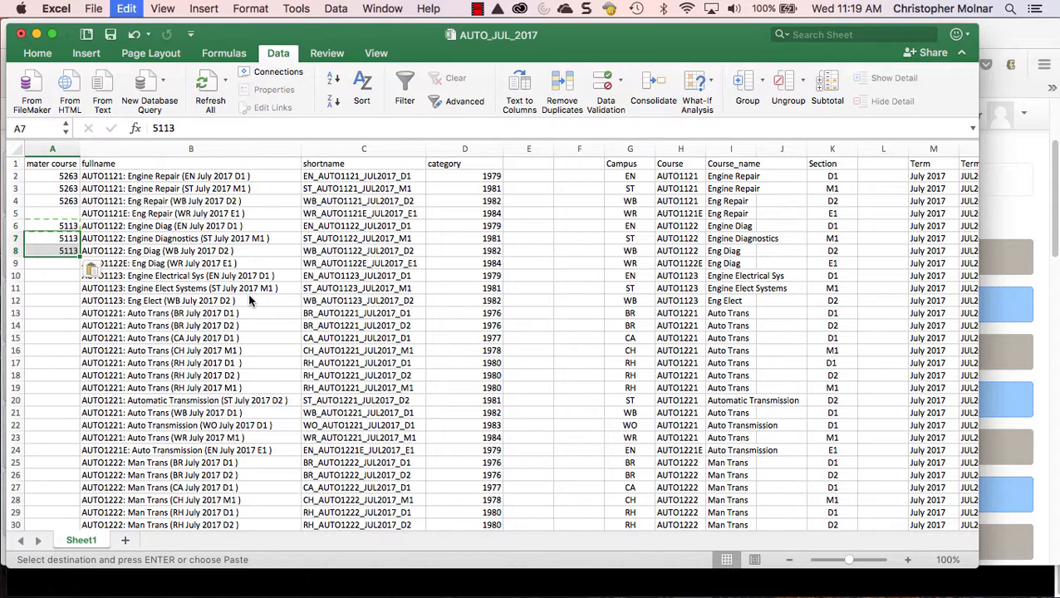
pyautogui.press('Escape')
# - Look up the course ID of AUTO1123 Engine Electrical Systems in Firefox and enter 5114 in A10 of the Excel sheet
pyautogui.press('Down')
pyautogui.press('Down')
pyautogui.press('Down')
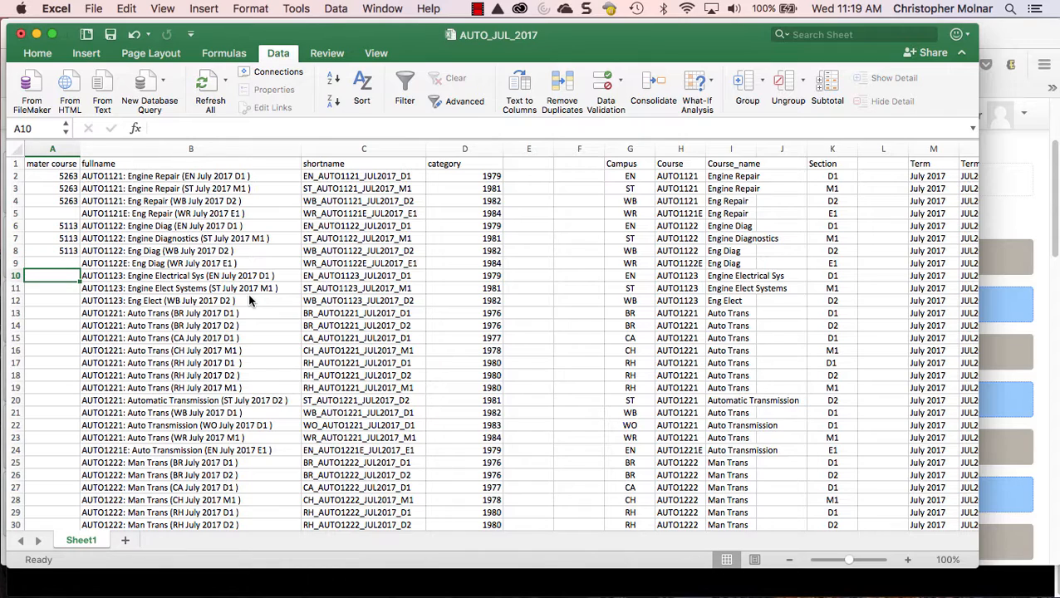
pyautogui.press('super+Tab')
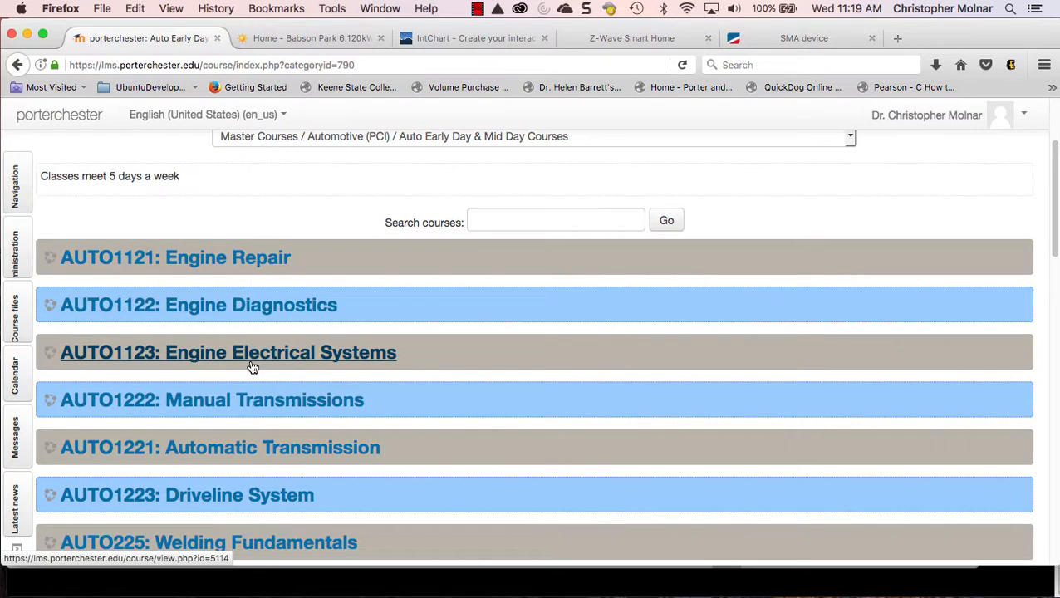
pyautogui.press('super+Tab')
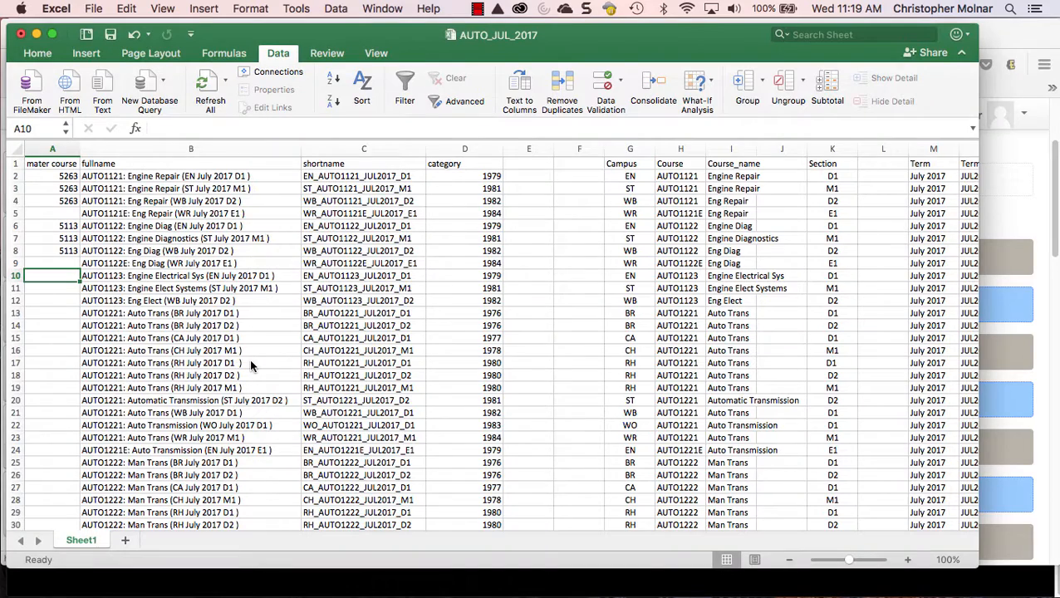
pyautogui.write('51')
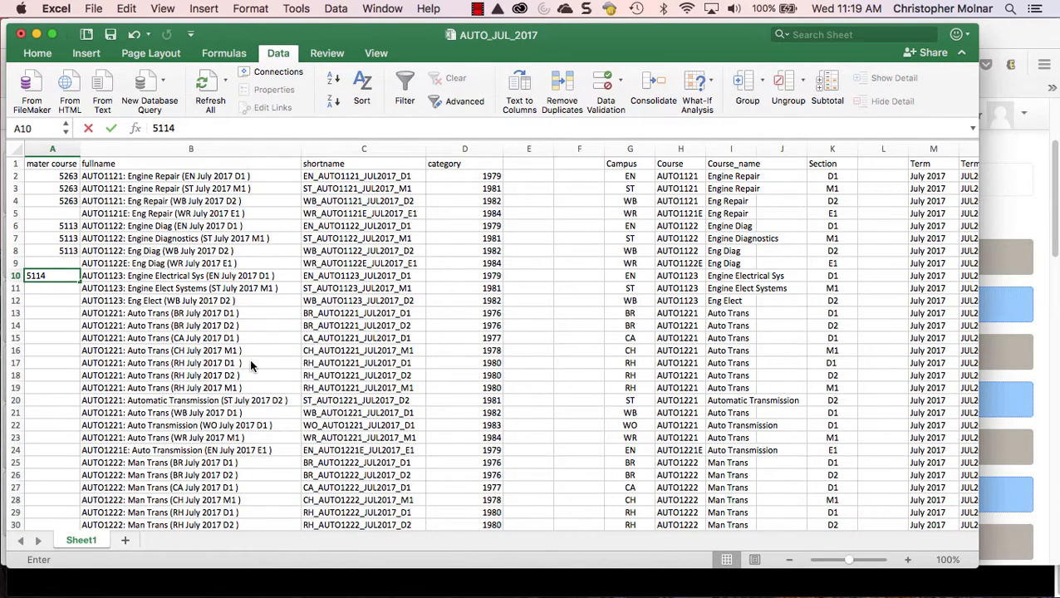
pyautogui.write('14')
pyautogui.press('Return')
# - Copy the master course ID from A10 into A11:A12 for the other AUTO1123 sections
pyautogui.press('Up')
pyautogui.press('super+c')
pyautogui.press('Down')
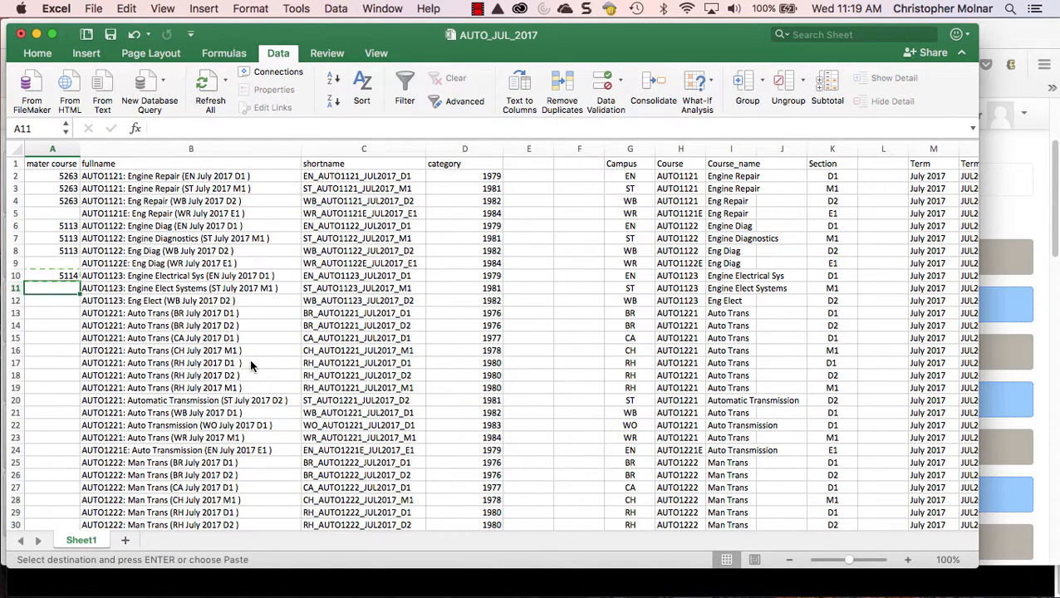
pyautogui.hotkey('shift', 'Down')
pyautogui.press('super+v')
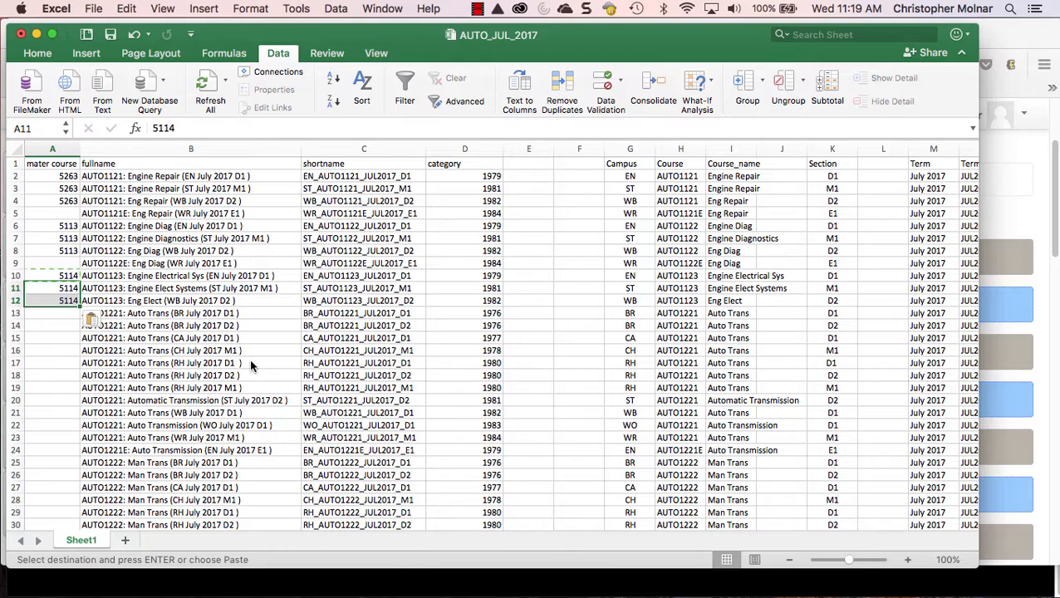
pyautogui.press('Escape')
# - Look up the course ID of AUTO1221 Automatic Transmission in Firefox and enter 5108 in A13 of the Excel sheet
pyautogui.press('Down')
pyautogui.press('Down')
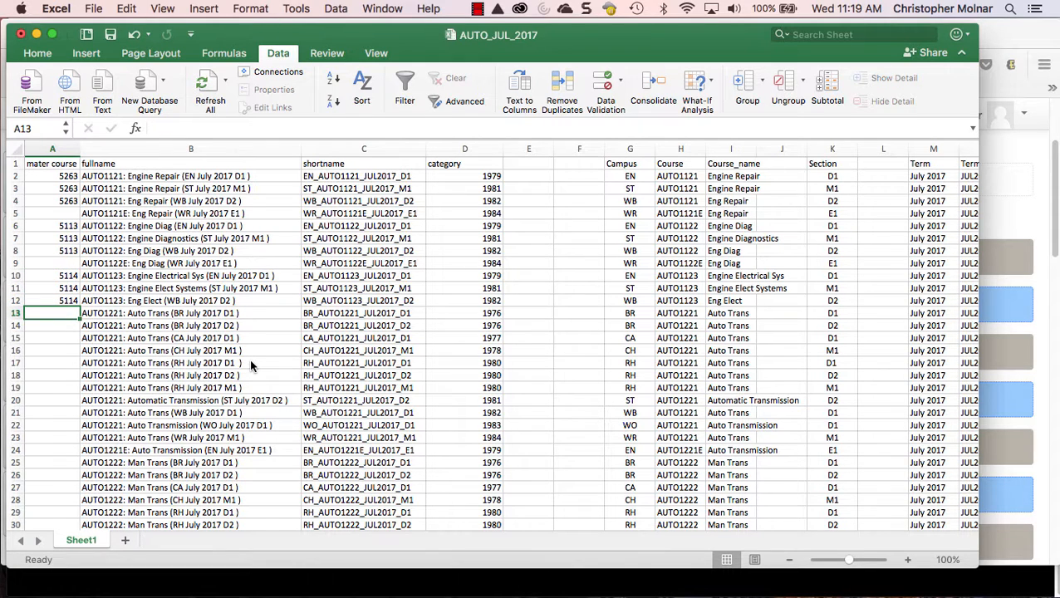
pyautogui.press('super+Tab')
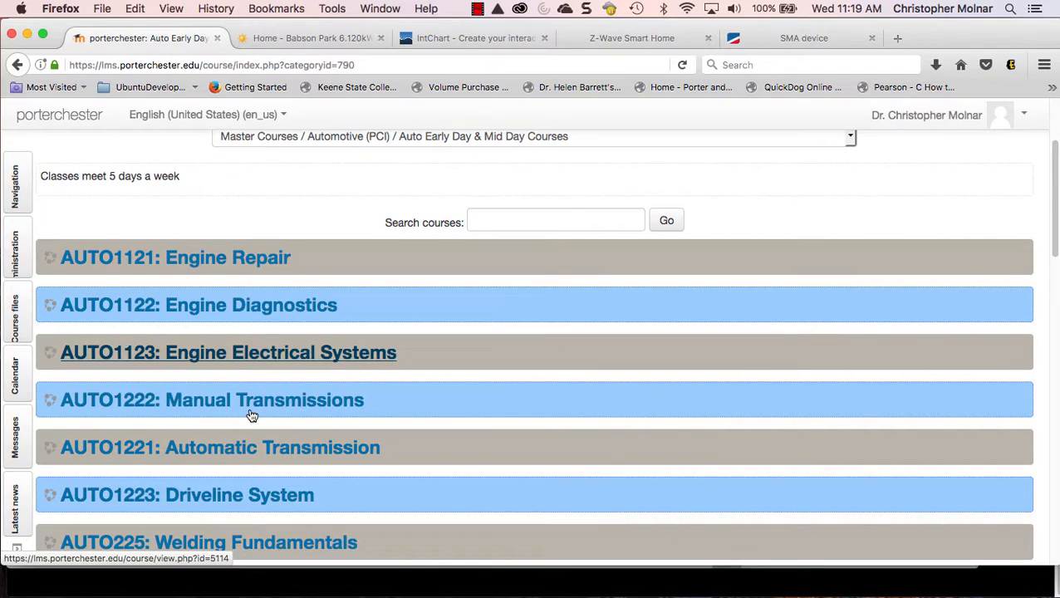
pyautogui.scroll(-1, 252, 414)
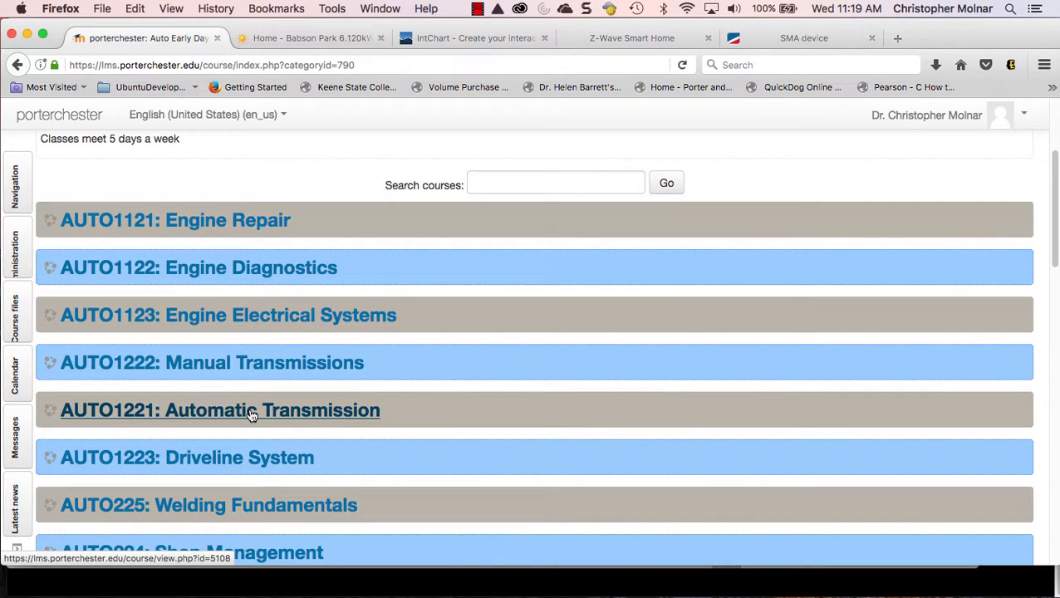
pyautogui.press('super+Tab')
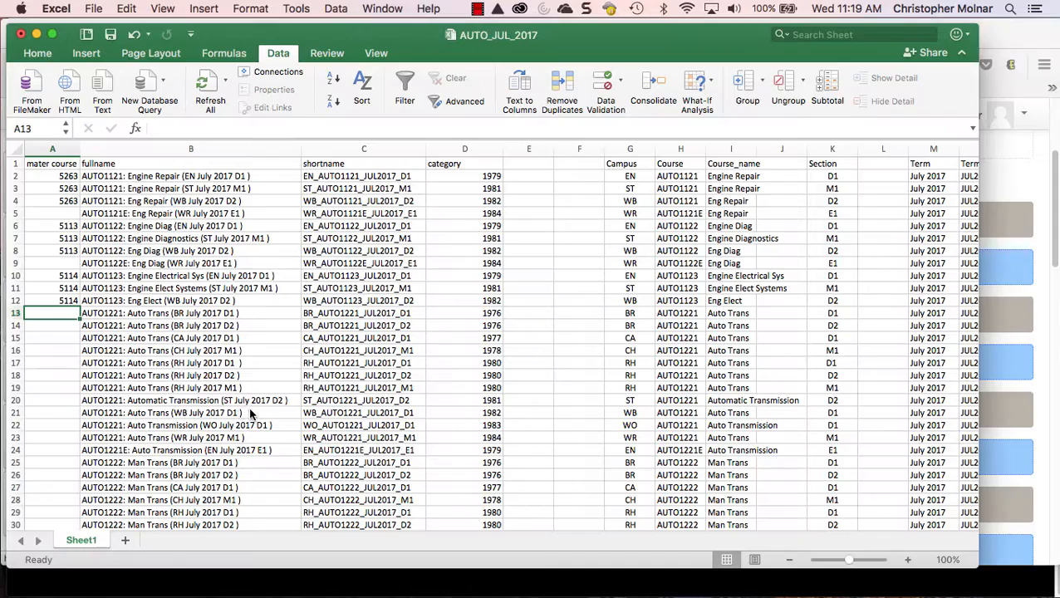
pyautogui.write('5108')
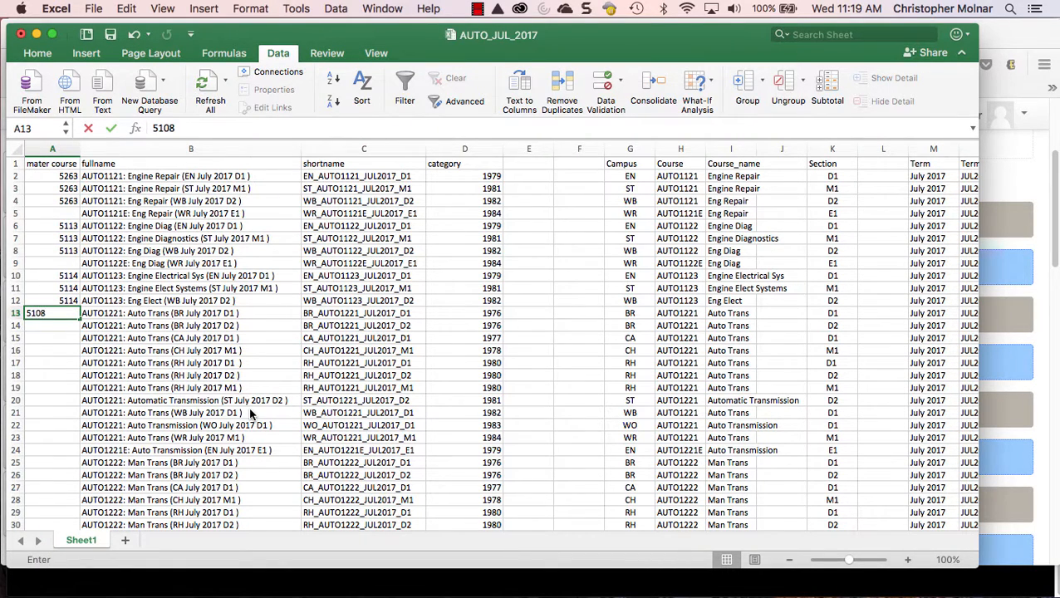
pyautogui.press('Up')
pyautogui.press('Down')
# - Copy the master course ID from A13 into A14:A23 for the other AUTO1221 sections, excluding the AUTO1221E row
pyautogui.press('super+c')
pyautogui.press('Down')
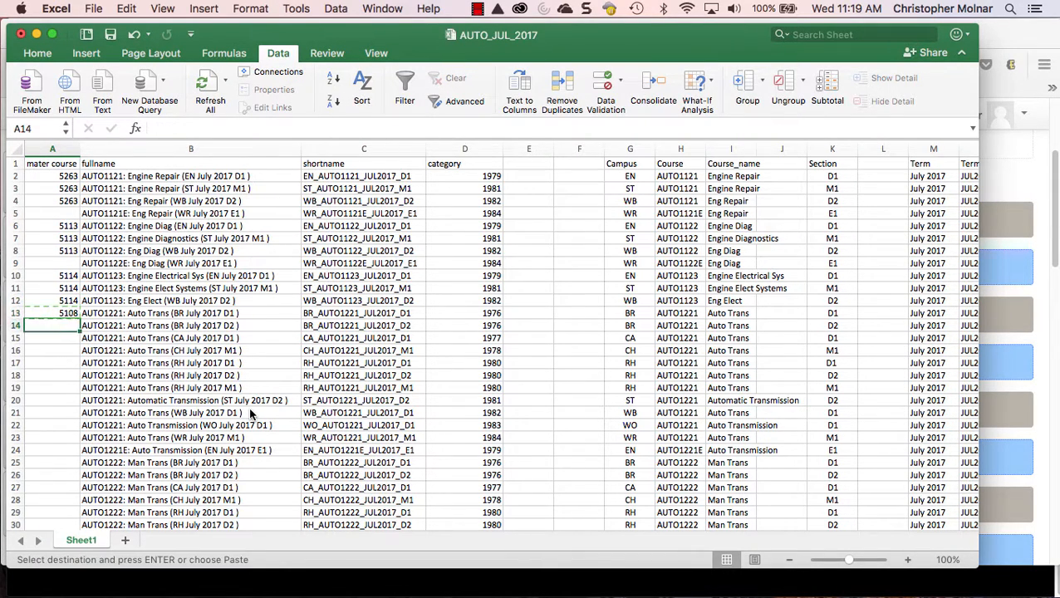
pyautogui.hotkey('shift', 'Down')
pyautogui.hotkey('shift', 'Down')
pyautogui.hotkey('shift', 'Down')
pyautogui.hotkey('shift', 'Down')
pyautogui.hotkey('shift', 'Down')
pyautogui.hotkey('shift', 'Down')
pyautogui.hotkey('shift', 'Down')
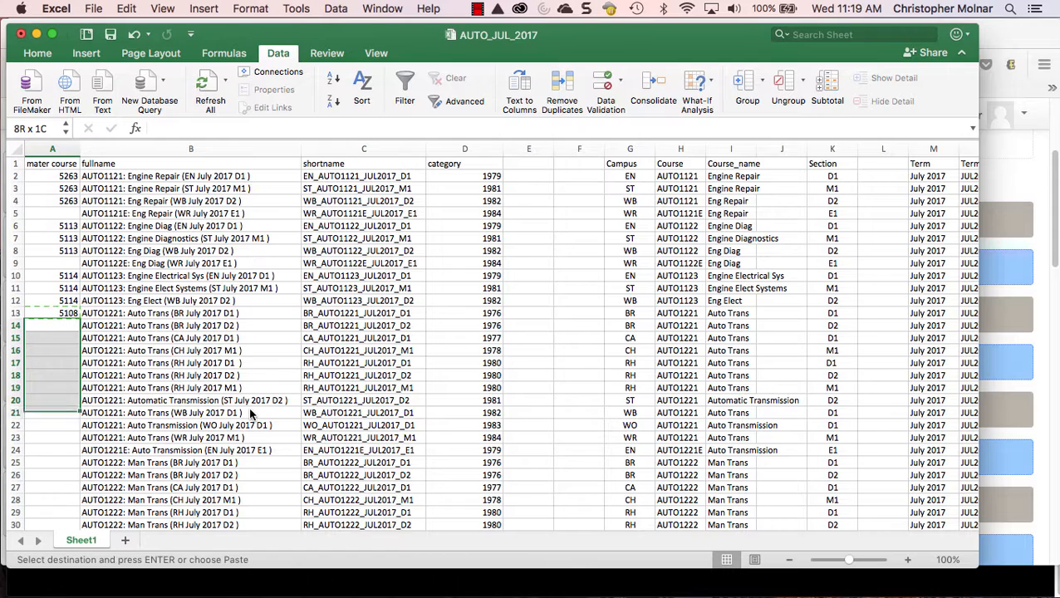
pyautogui.hotkey('shift', 'Down')
pyautogui.hotkey('shift', 'Down')
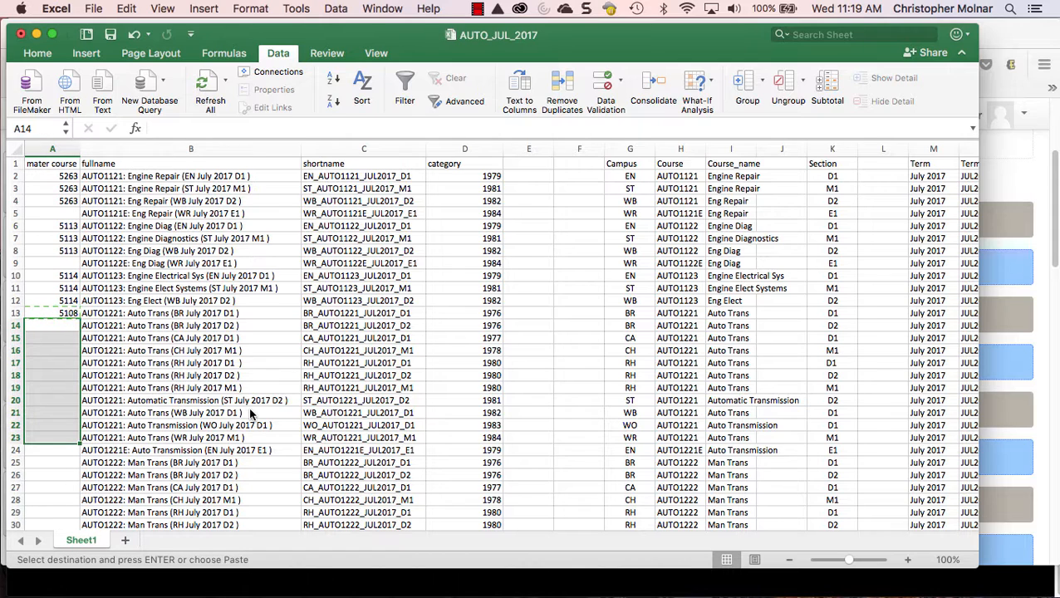
pyautogui.press('Return')
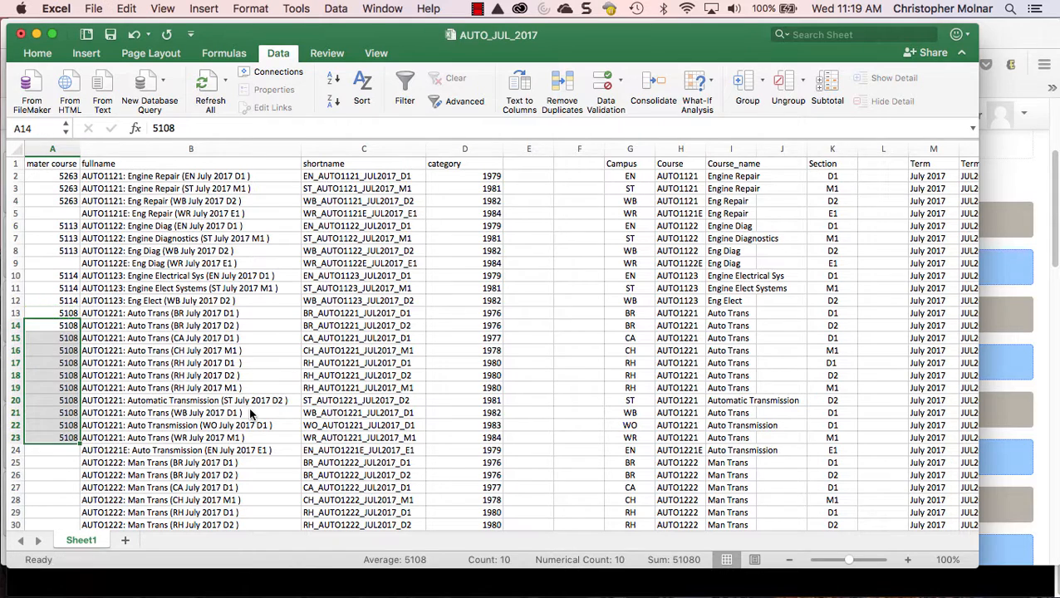
# - Look up the course ID of AUTO1222 Manual Transmissions in Firefox and enter 5115 in A25 of the Excel sheet
pyautogui.press('Down')
pyautogui.press('Down')
pyautogui.press('Down')
pyautogui.press('Down')
pyautogui.press('Down')
pyautogui.press('Down')
pyautogui.press('Down')
pyautogui.press('Down')
pyautogui.press('Down')
pyautogui.press('Down')
pyautogui.press('Down')
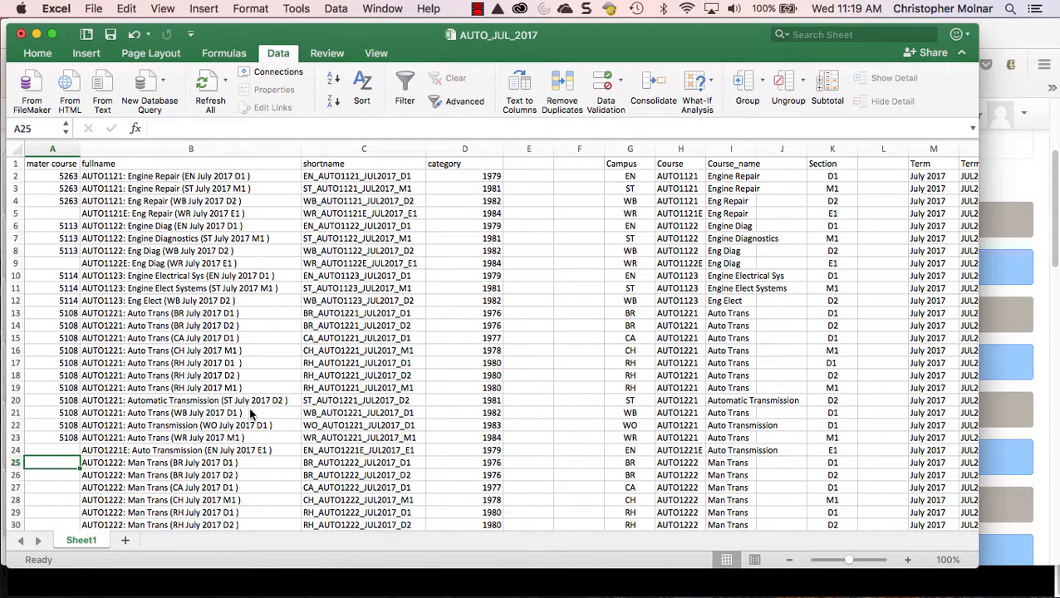
pyautogui.press('super+Tab')
pyautogui.scroll(-3, 478, 449)
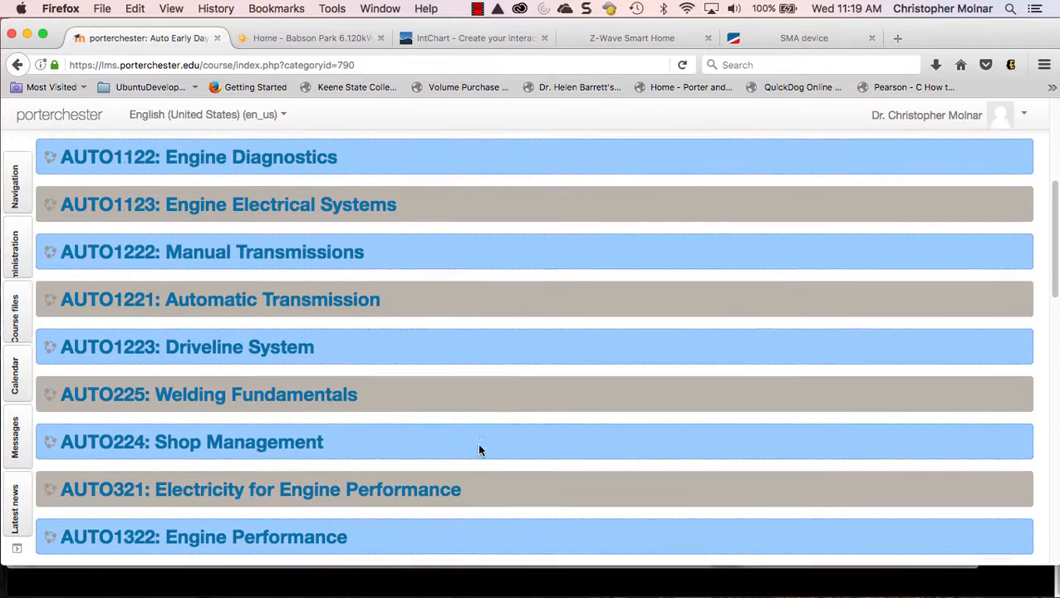
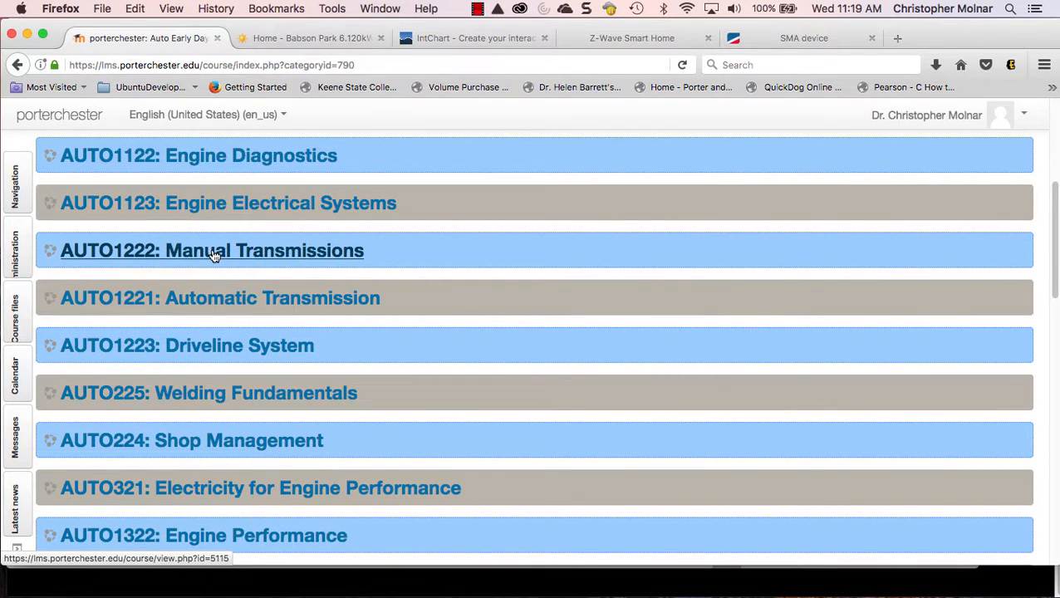
pyautogui.press('super+Tab')
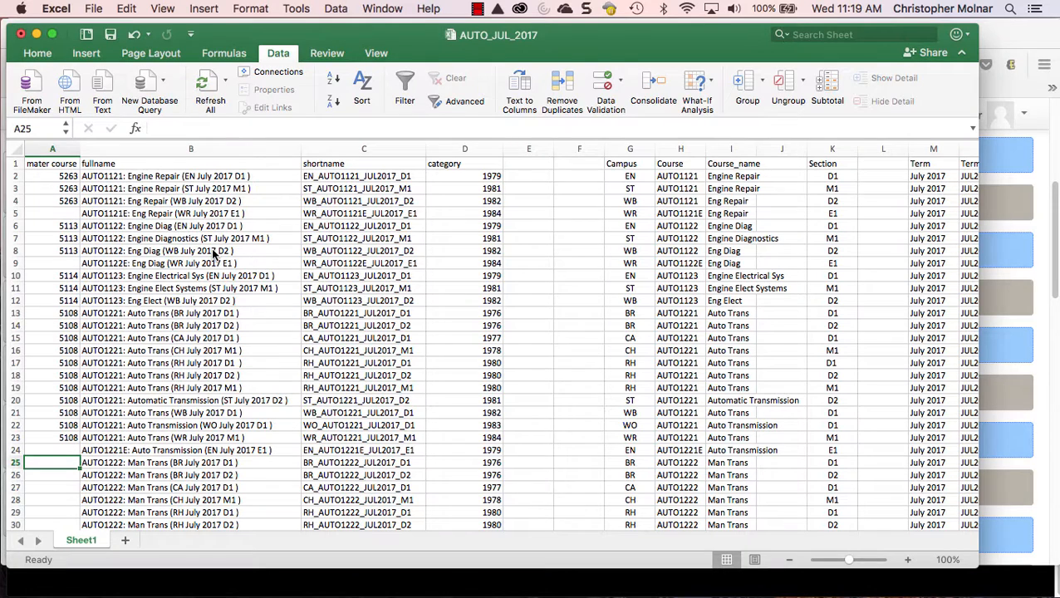
pyautogui.write('5115')
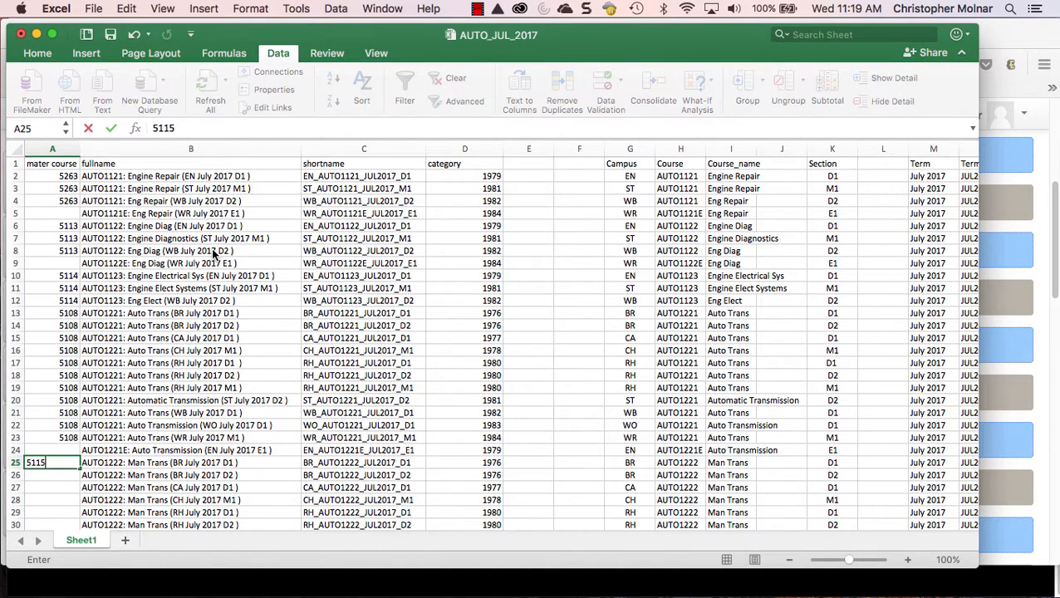
# - Copy the master course ID from A25 into A26:A35 for the other AUTO1222 sections, excluding the AUTO1222E row
pyautogui.press('super+c')
pyautogui.press('Down')
pyautogui.hotkey('shift', 'Down')
pyautogui.hotkey('shift', 'Down')
pyautogui.hotkey('shift', 'Down')
pyautogui.hotkey('shift', 'Down')
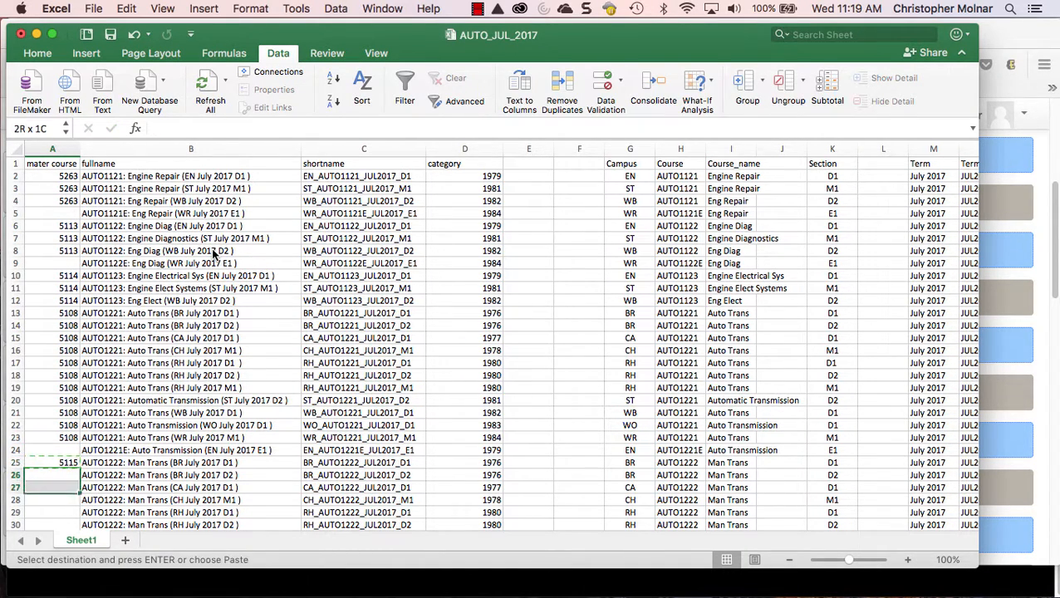
pyautogui.hotkey('shift', 'Down')
pyautogui.hotkey('shift', 'Down')
pyautogui.hotkey('shift', 'Down')
pyautogui.hotkey('shift', 'Down')
pyautogui.hotkey('shift', 'Down')
pyautogui.hotkey('shift', 'Down')
pyautogui.hotkey('shift', 'Down')
pyautogui.hotkey('shift', 'Down')
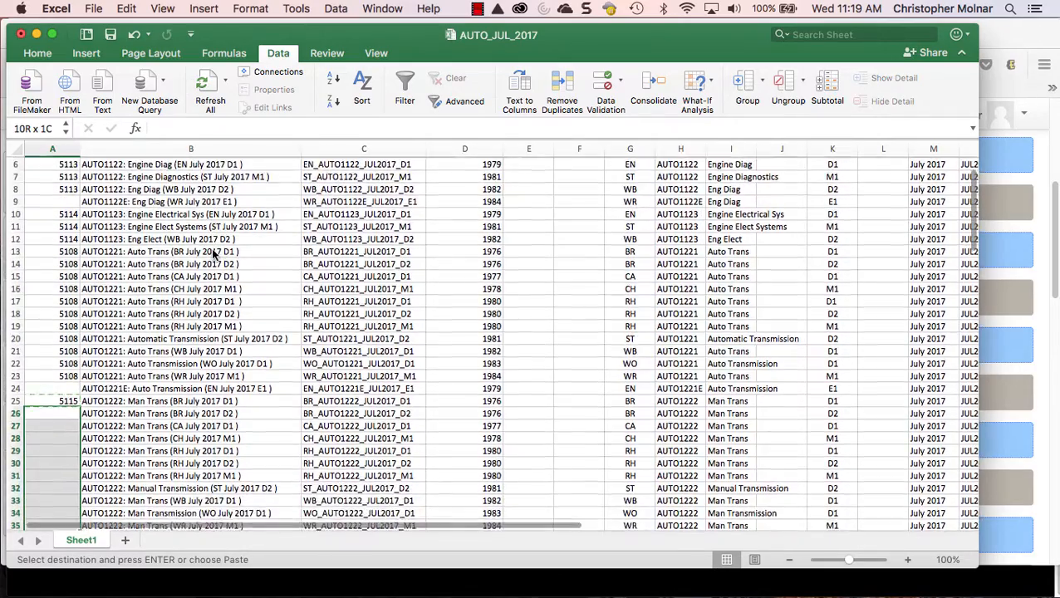
pyautogui.hotkey('shift', 'Down')
pyautogui.hotkey('shift', 'Up')
pyautogui.hotkey('shift', 'Up')
pyautogui.hotkey('shift', 'Up')
pyautogui.hotkey('shift', 'Up')
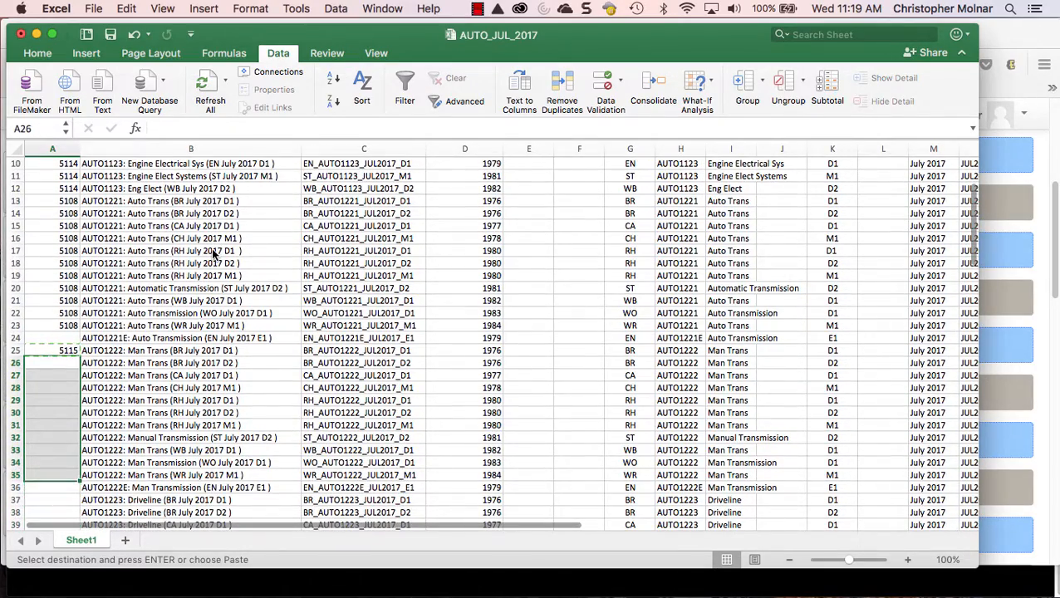
pyautogui.press('super+v')
# - Look up the course ID of AUTO1223 Driveline System in Firefox and enter 5116 in A37 of the Excel sheet
pyautogui.press('Down')
pyautogui.press('Down')
pyautogui.press('Down')
pyautogui.press('Down')
pyautogui.press('Down')
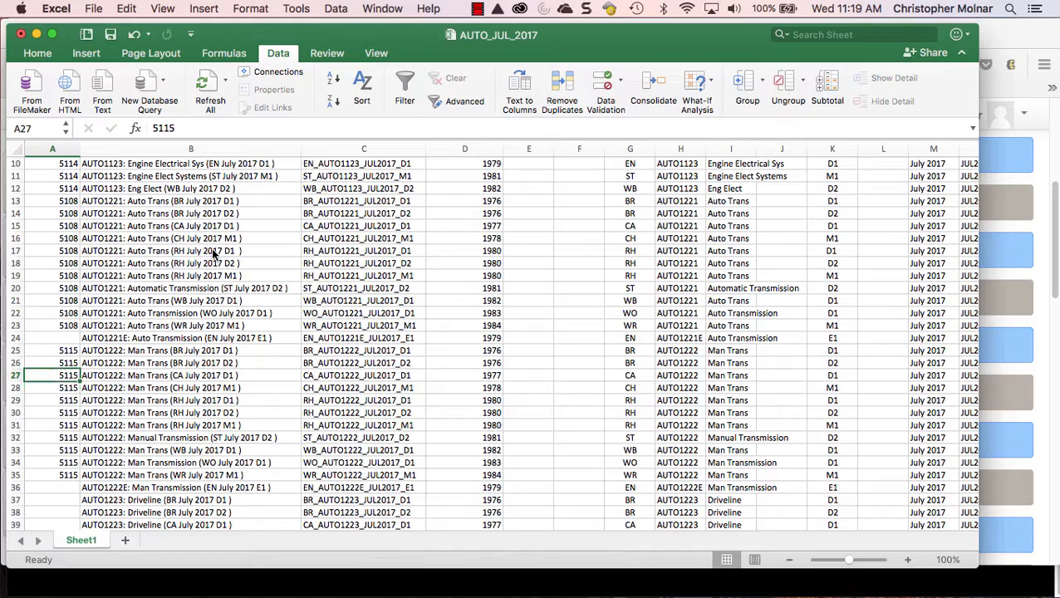
pyautogui.press('Down')
pyautogui.press('Down')
pyautogui.press('Down')
pyautogui.press('Down')
pyautogui.press('Down')
pyautogui.press('Down')
pyautogui.press('Down')
pyautogui.press('Down')
pyautogui.press('Down')
pyautogui.press('Down')
pyautogui.press('Down')
pyautogui.press('Down')
pyautogui.press('Down')
pyautogui.press('Down')
pyautogui.press('Down')
pyautogui.press('Down')
pyautogui.press('Down')
pyautogui.press('Down')
pyautogui.press('Down')
pyautogui.press('Down')
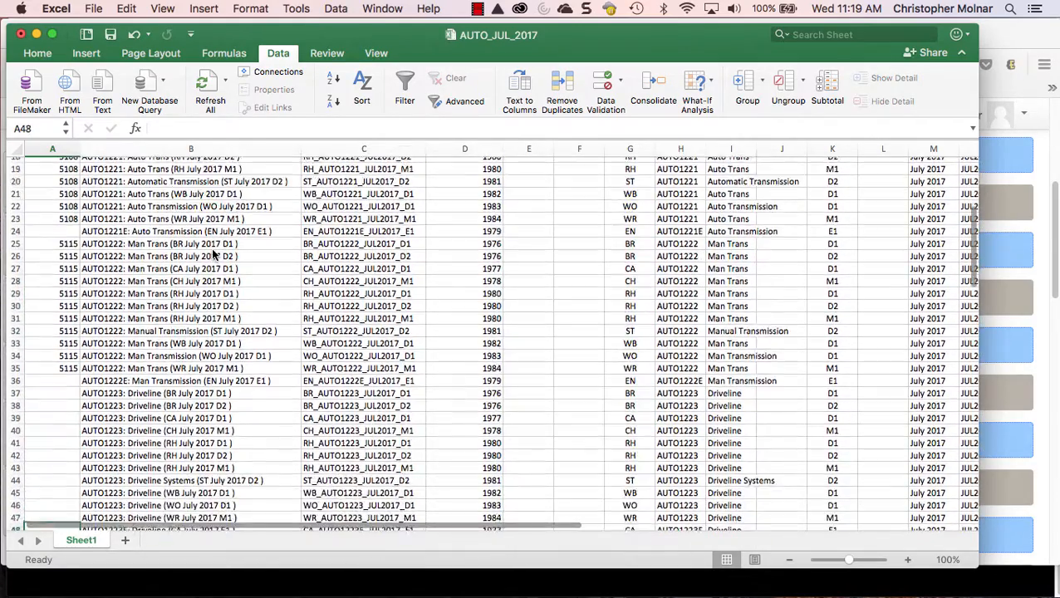
pyautogui.press('Up')
pyautogui.press('Up')
pyautogui.press('Up')
pyautogui.press('Up')
pyautogui.press('Up')
pyautogui.press('Up')
pyautogui.press('Up')
pyautogui.press('Up')
pyautogui.press('Up')
pyautogui.press('Up')
pyautogui.press('Up')
pyautogui.press('Up')
pyautogui.press('Up')
pyautogui.press('Up')
pyautogui.press('Up')
pyautogui.press('Up')
pyautogui.press('Up')
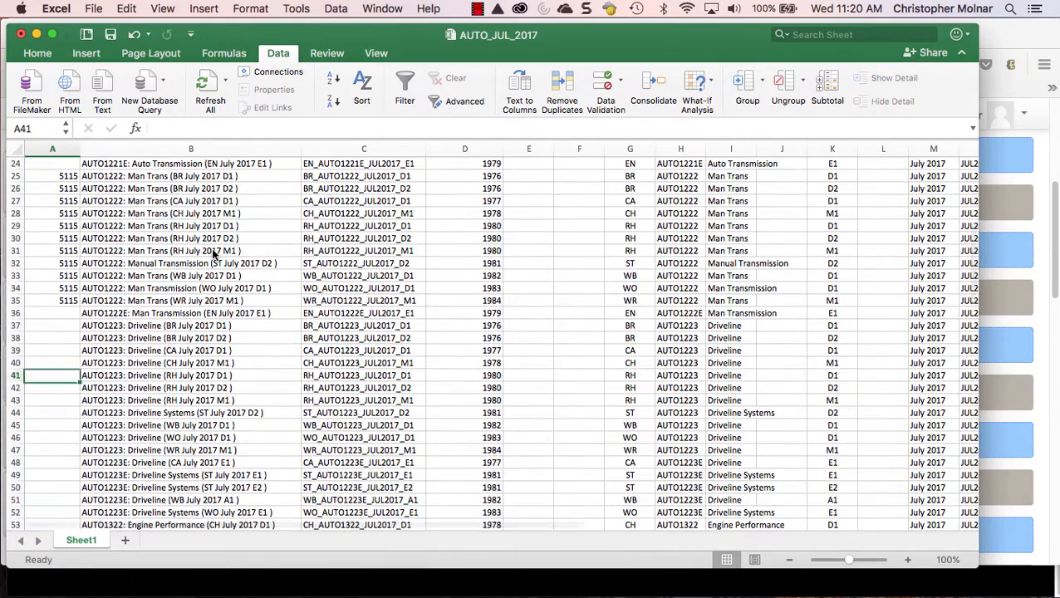
pyautogui.press('Down')
pyautogui.press('Down')
pyautogui.press('Up')
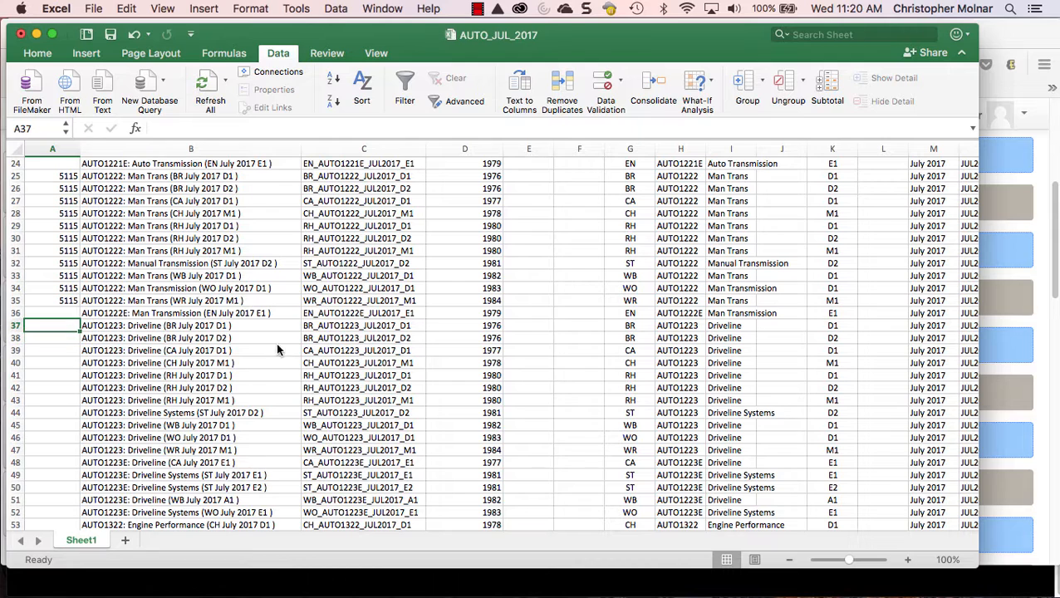
pyautogui.press('super+Tab')
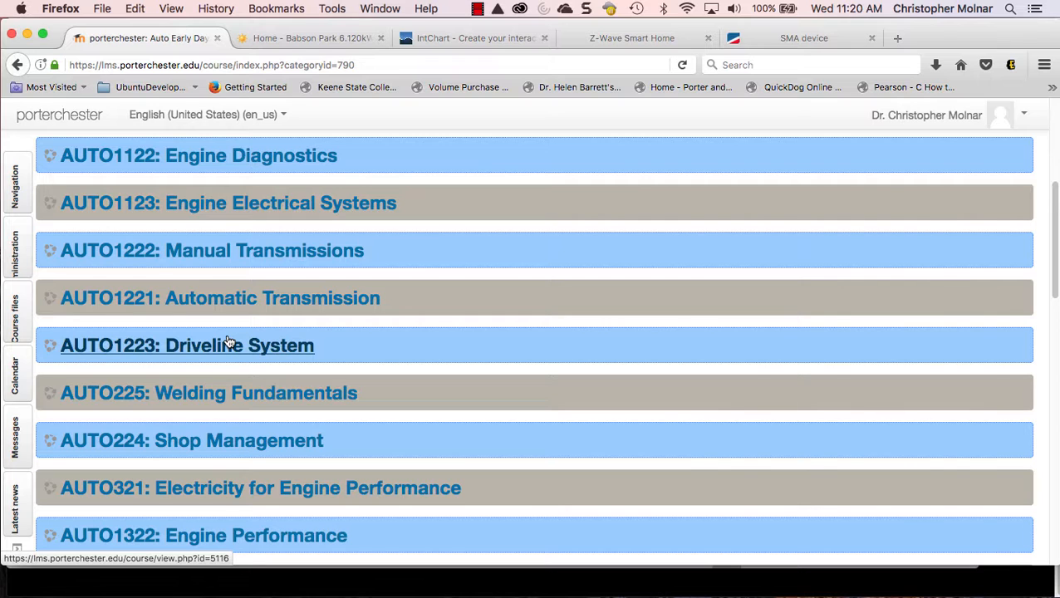
pyautogui.press('super+Tab')
pyautogui.write('51')
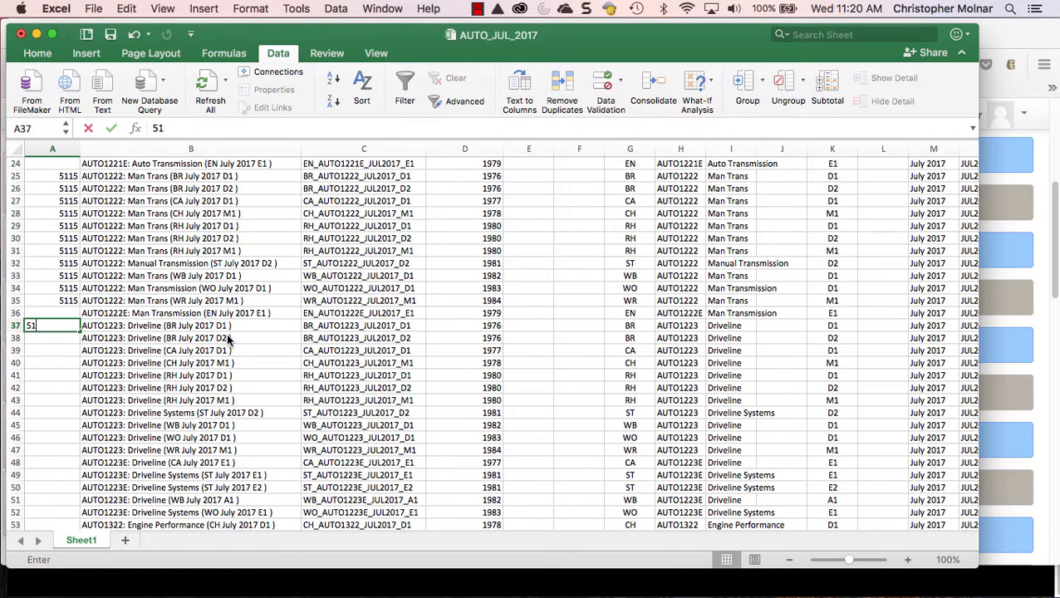
pyautogui.write('16')
pyautogui.press('super+Return')
# - Copy the master course ID from A37 into A38:A47 for the other AUTO1223 sections, excluding the AUTO1223E rows
pyautogui.press('super+c')
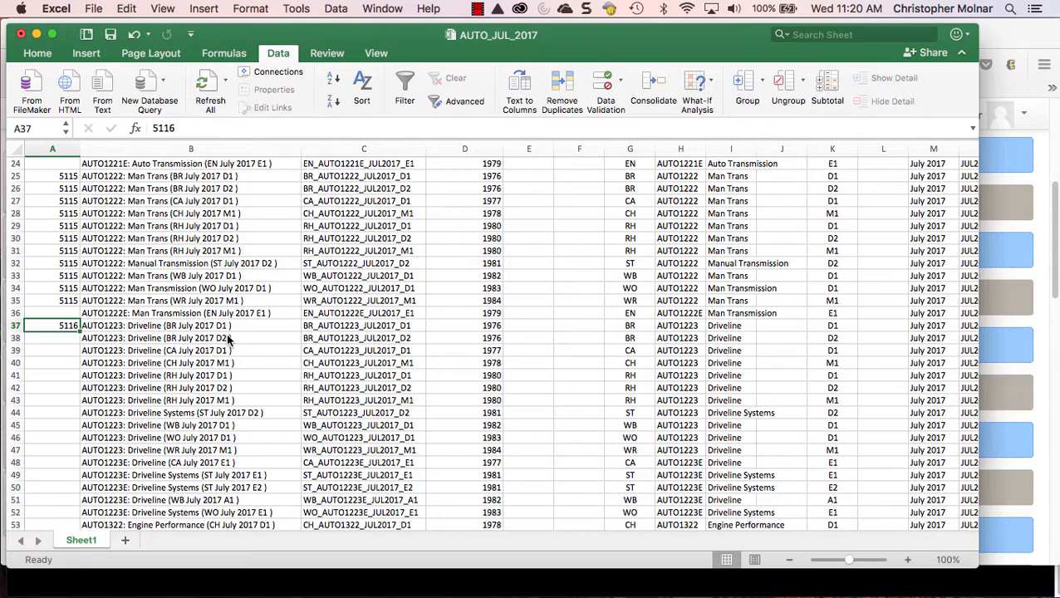
pyautogui.press('Down')
pyautogui.hotkey('shift', 'Down')
pyautogui.hotkey('shift', 'Down')
pyautogui.hotkey('shift', 'Down')
pyautogui.hotkey('shift', 'Down')
pyautogui.hotkey('shift', 'Down')
pyautogui.hotkey('shift', 'Down')
pyautogui.hotkey('shift', 'Down')
pyautogui.hotkey('shift', 'Down')
pyautogui.hotkey('shift', 'Down')
pyautogui.hotkey('shift', 'Down')
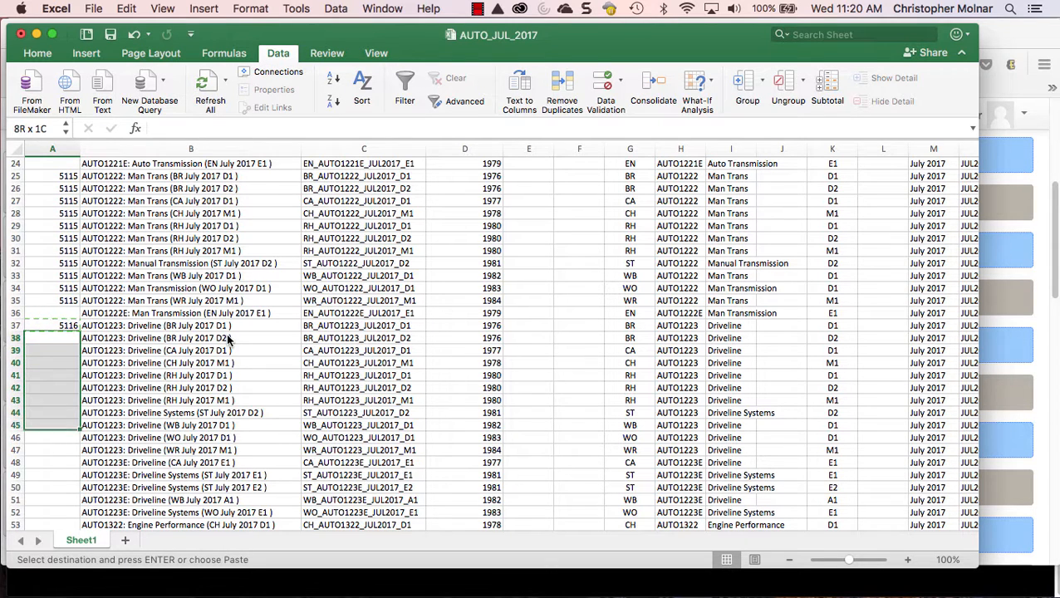
pyautogui.hotkey('shift', 'Up')
pyautogui.press('super+v')
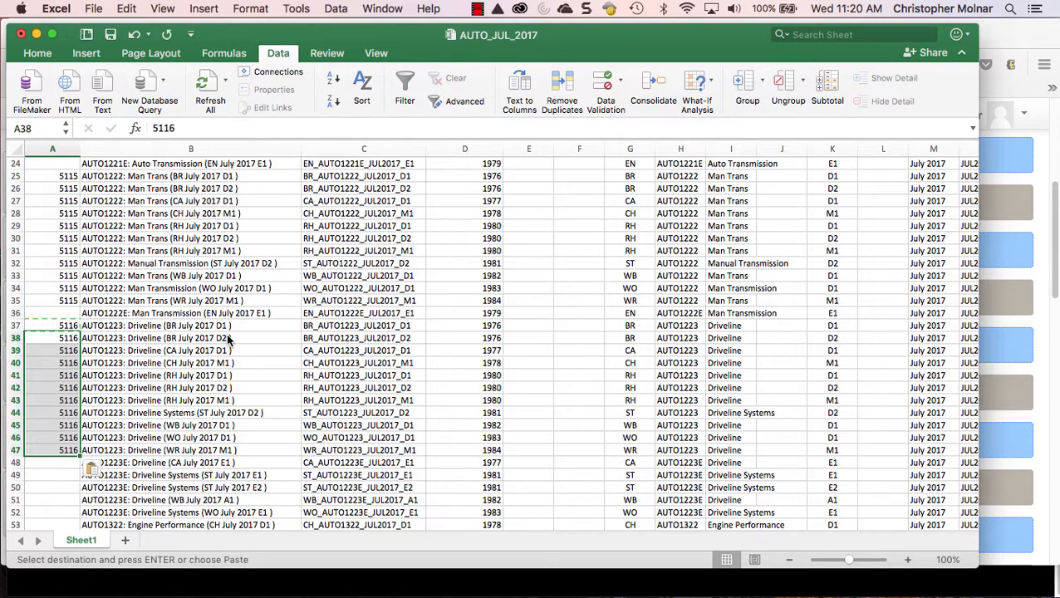
# - Look up the course ID of AUTO1322 Engine Performance in Firefox and enter 5220 in A53 of the Excel sheet
pyautogui.press('Escape')
pyautogui.press('Down')
pyautogui.press('Down')
pyautogui.press('Down')
pyautogui.press('Down')
pyautogui.press('Down')
pyautogui.press('Down')
pyautogui.press('Down')
pyautogui.press('Down')
pyautogui.press('Down')
pyautogui.press('Down')
pyautogui.press('Down')
pyautogui.press('Down')
pyautogui.press('Down')
pyautogui.press('Down')
pyautogui.press('Down')
pyautogui.press('Down')
pyautogui.press('Down')
pyautogui.press('Down')
pyautogui.press('Down')
pyautogui.press('Down')
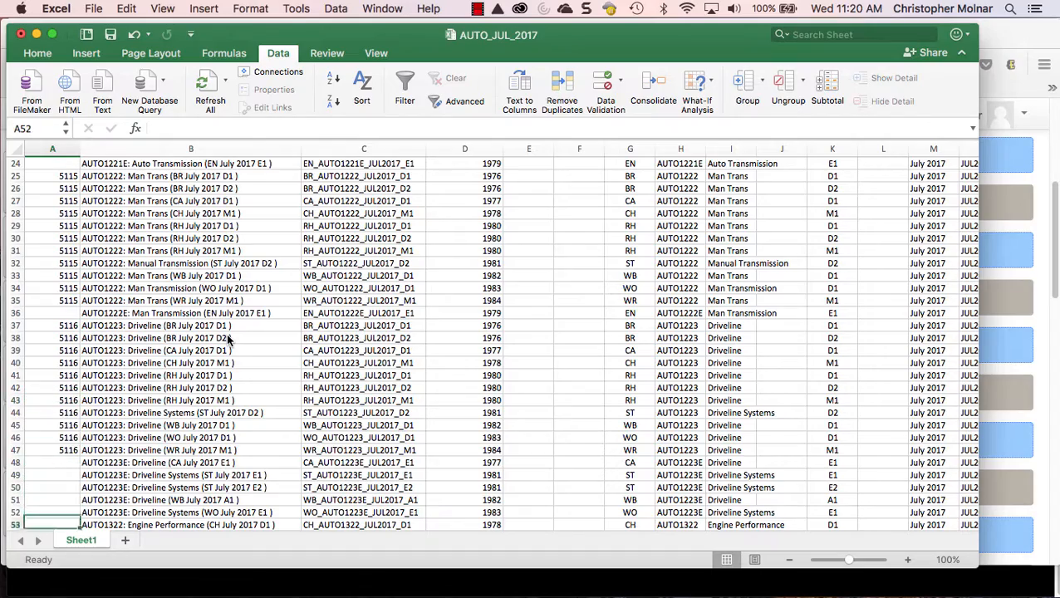
pyautogui.press('Down')
pyautogui.press('Down')
pyautogui.press('Down')
pyautogui.press('Down')
pyautogui.press('Up')
pyautogui.press('Up')
pyautogui.press('Up')
pyautogui.press('Up')
pyautogui.press('Up')
pyautogui.press('Up')
pyautogui.press('Up')
pyautogui.press('Up')
pyautogui.press('Up')
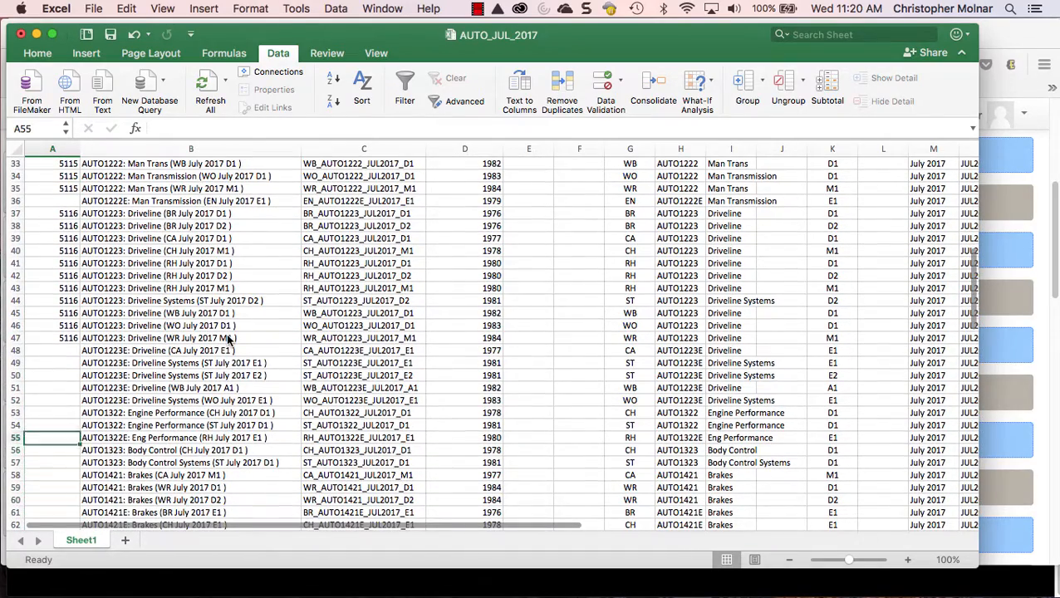
pyautogui.press('super+Tab')
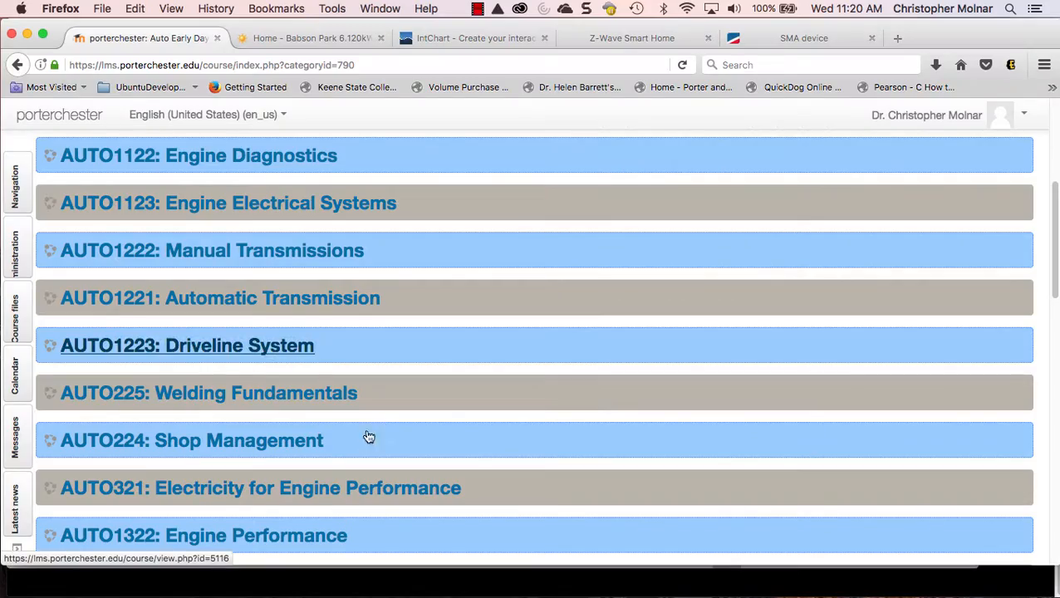
pyautogui.scroll(-2, 315, 469)
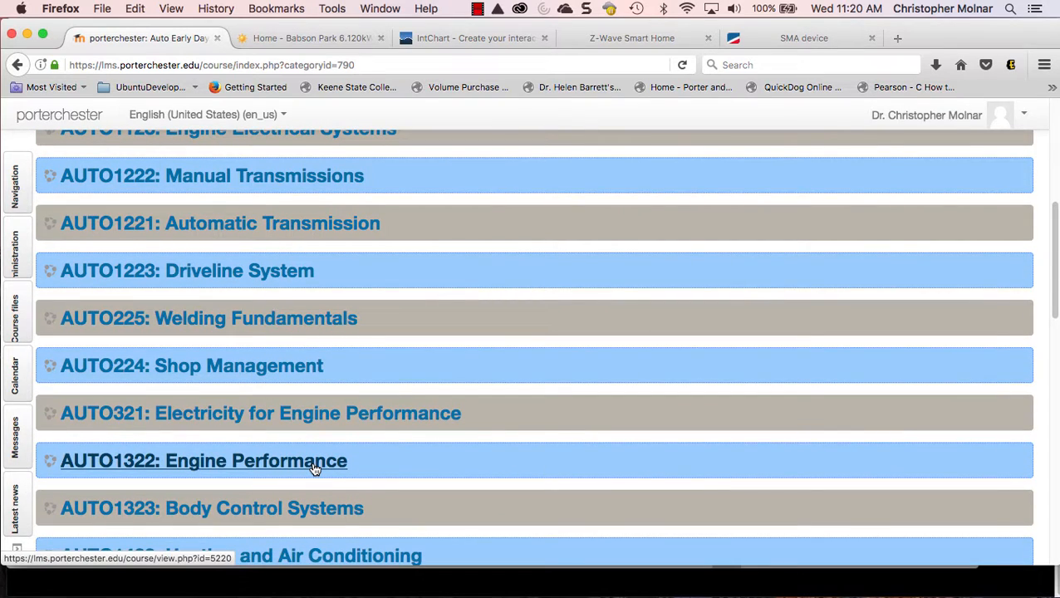
pyautogui.press('super+Tab')
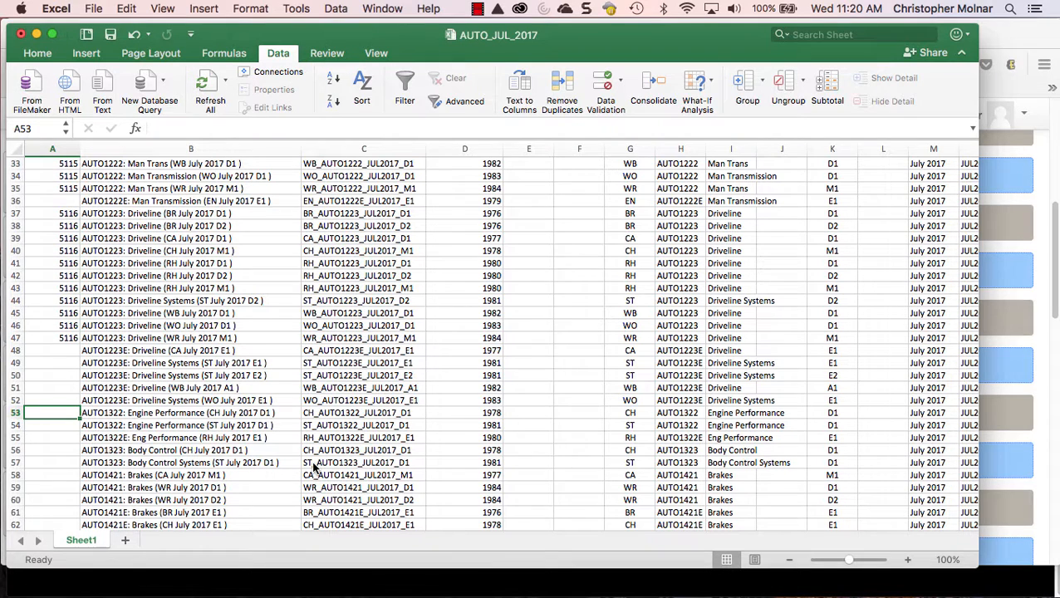
pyautogui.write('5220')
pyautogui.press('Return')
# - Copy the master course ID from A53 into A54 for the other AUTO1322 section, excluding the AUTO1322E row
pyautogui.press('Up')
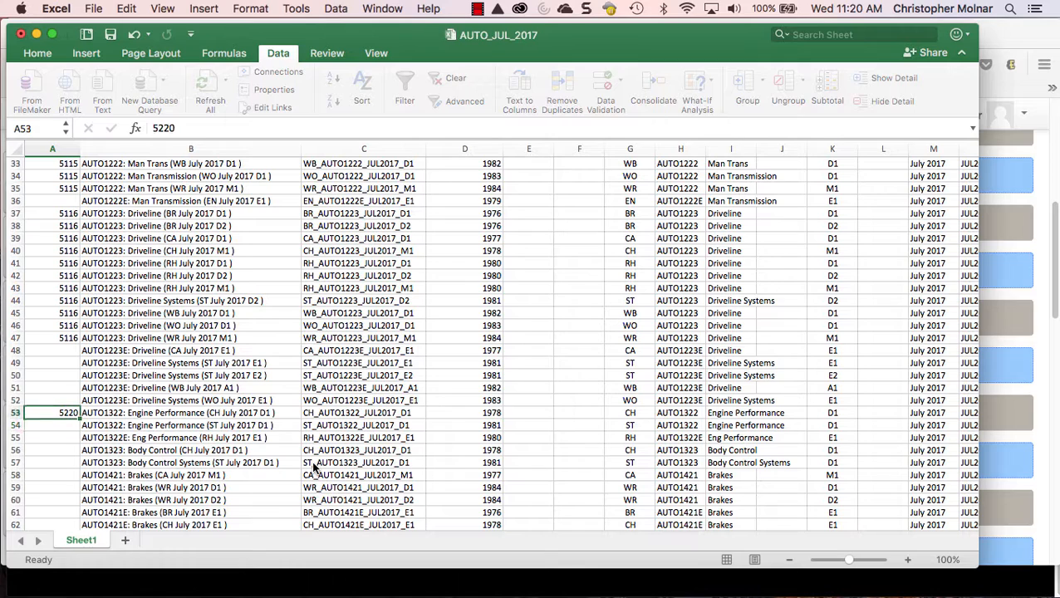
pyautogui.press('super+c')
pyautogui.press('Down')
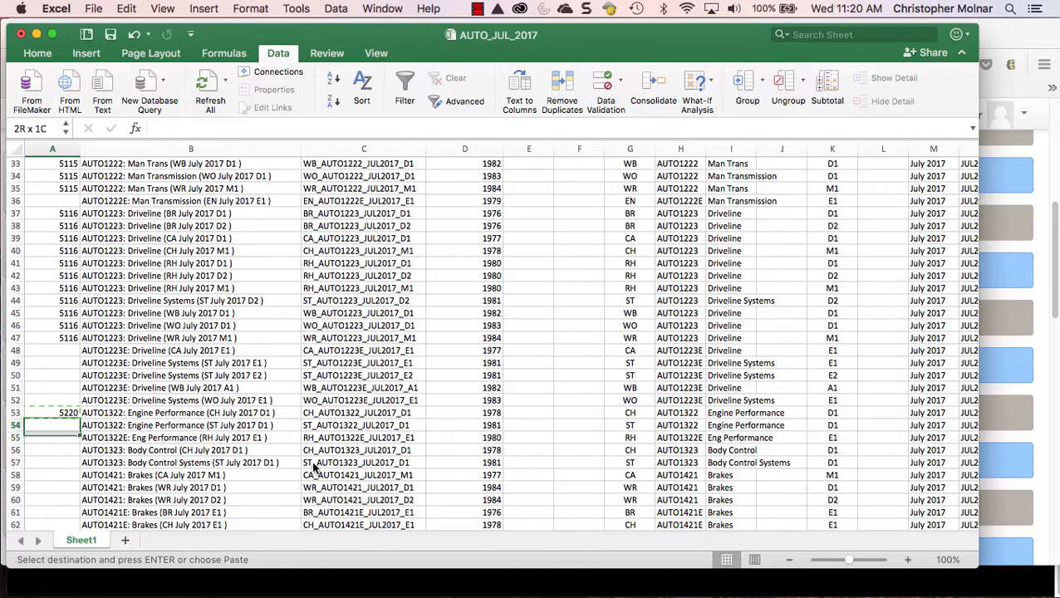
pyautogui.press('Return')
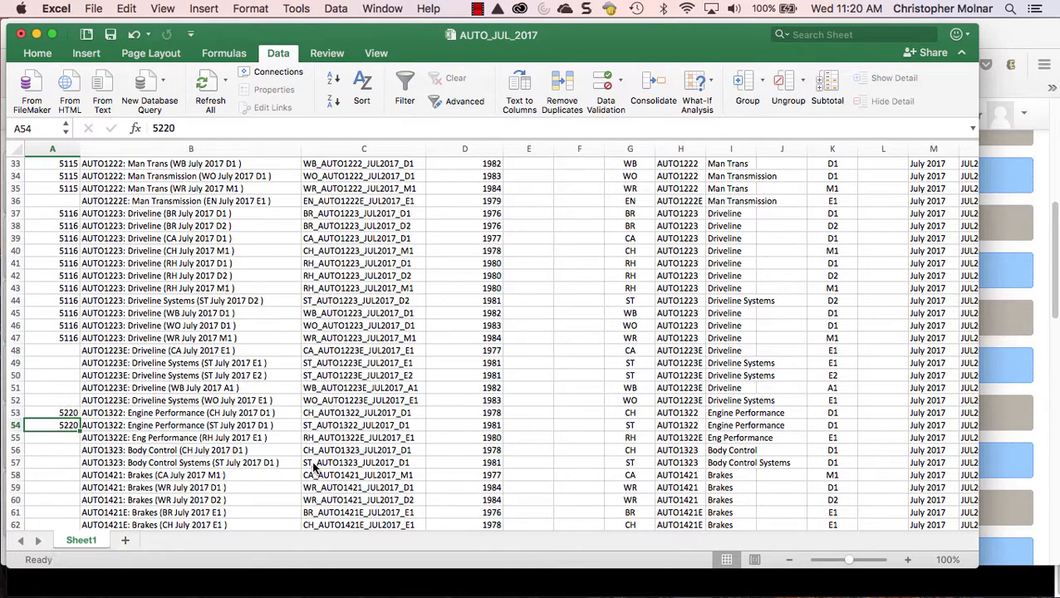
# - Look up the course ID of AUTO1323 Body Control Systems in Firefox and enter 5245 in A56 of the Excel sheet
pyautogui.press('Down')
pyautogui.press('Down')
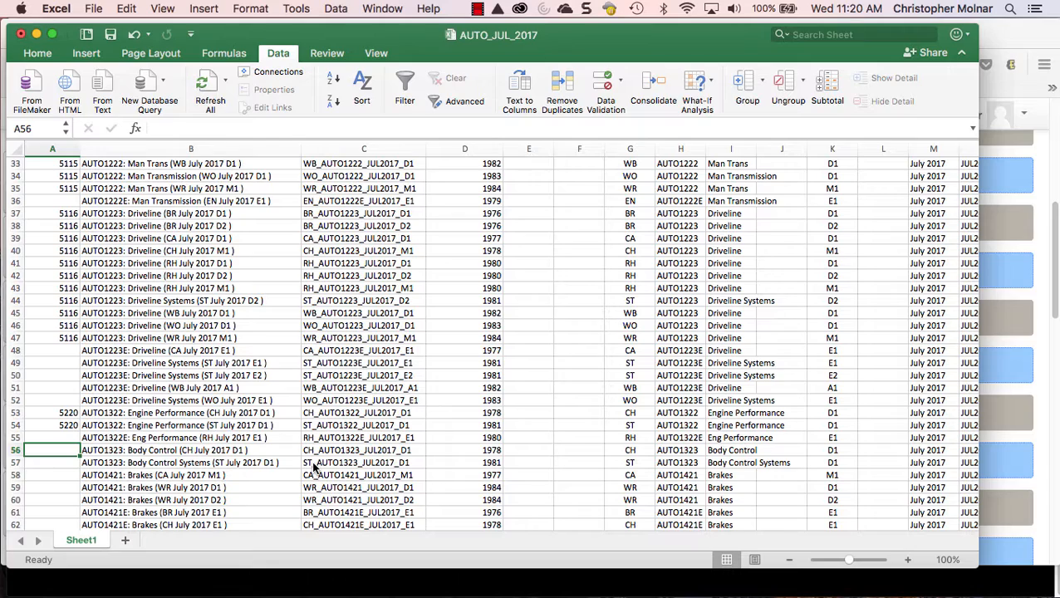
pyautogui.press('super+Tab')
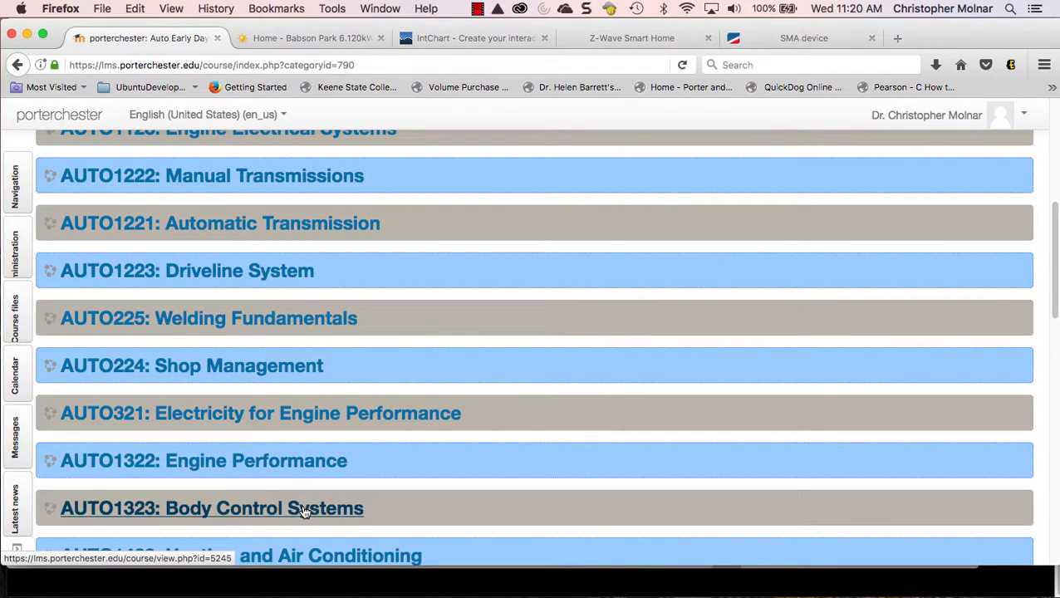
pyautogui.press('super+Tab')
pyautogui.write('52')
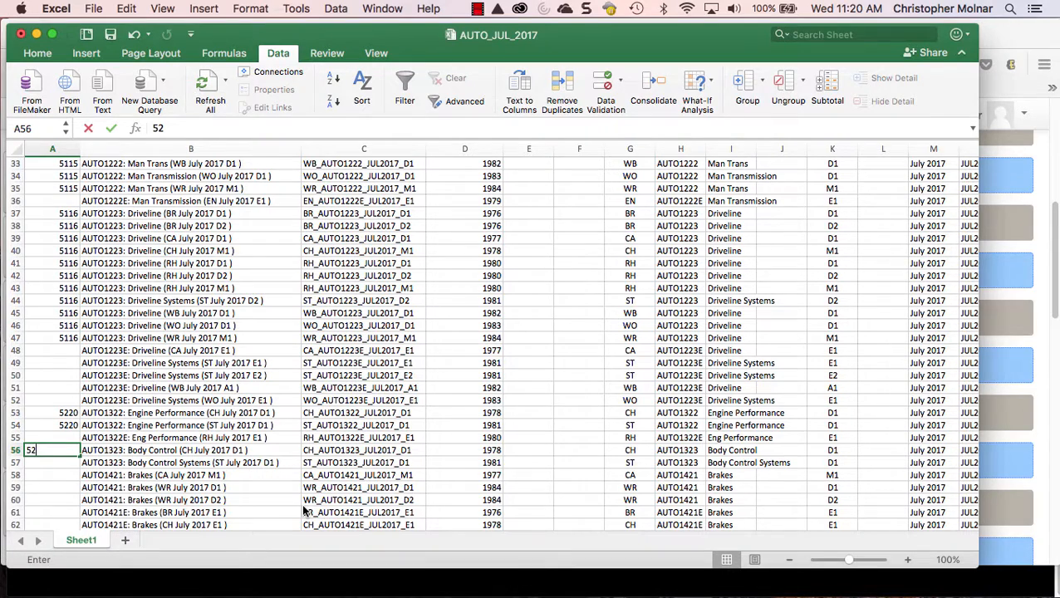
pyautogui.write('45')
pyautogui.press('Return')
# - Copy the master course ID from A56 into A57 for the other AUTO1323 section
pyautogui.press('Up')
pyautogui.press('super+c')
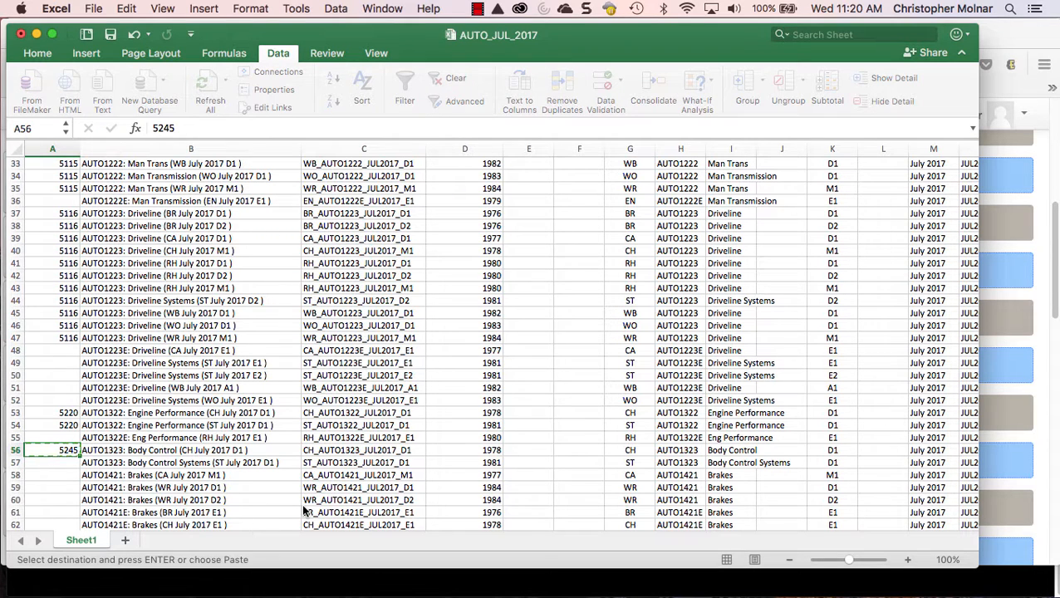
pyautogui.press('Down')
pyautogui.press('super+v')
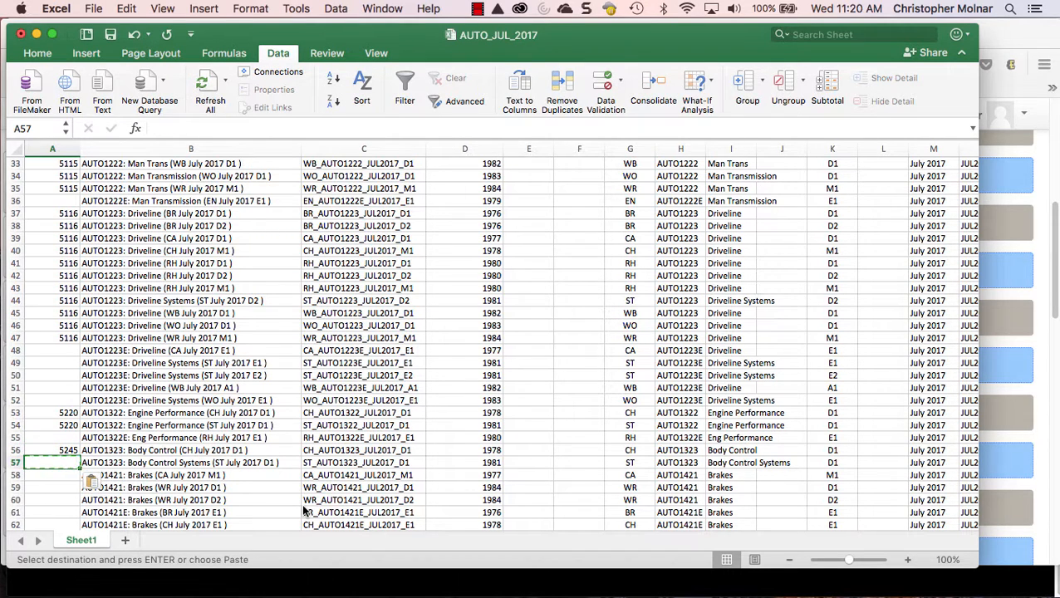
pyautogui.press('Escape')
pyautogui.press('Up')
pyautogui.press('super+c')
pyautogui.press('Down')
pyautogui.press('super+v')
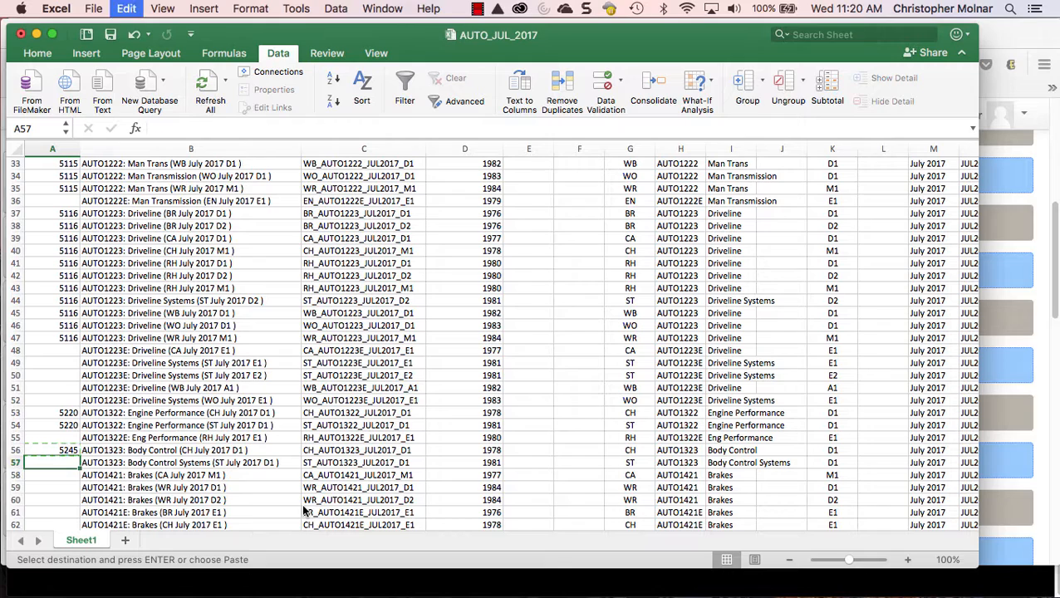
pyautogui.press('Down')
pyautogui.press('Down')
pyautogui.press('Down')
pyautogui.press('Escape')
# - Examine the unfilled rows from AUTO1421 Brakes down to AUTO224 Shop Management to see which courses still need master IDs
pyautogui.press('Down')
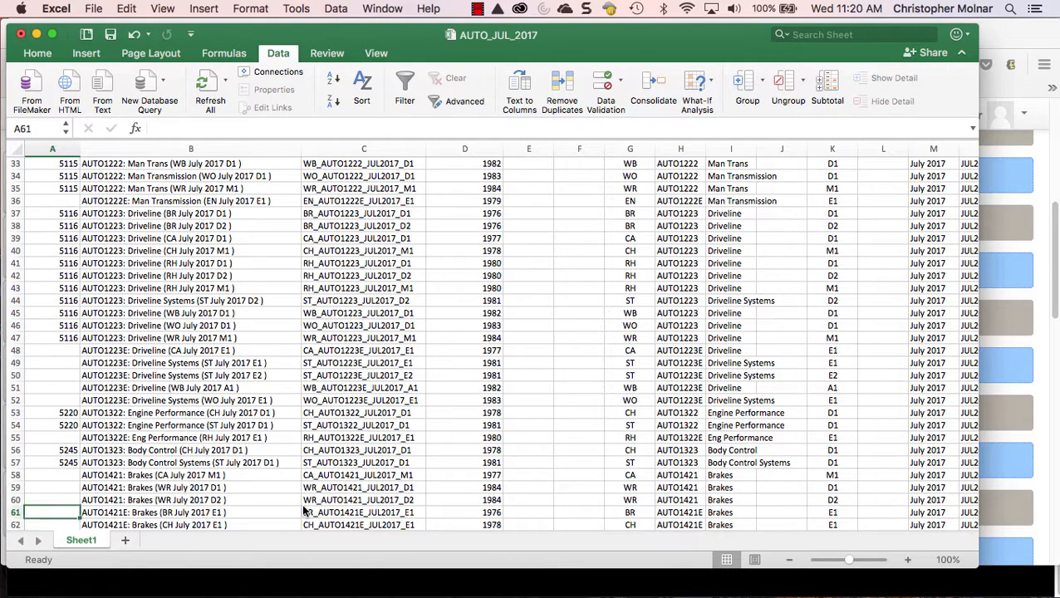
pyautogui.press('Up')
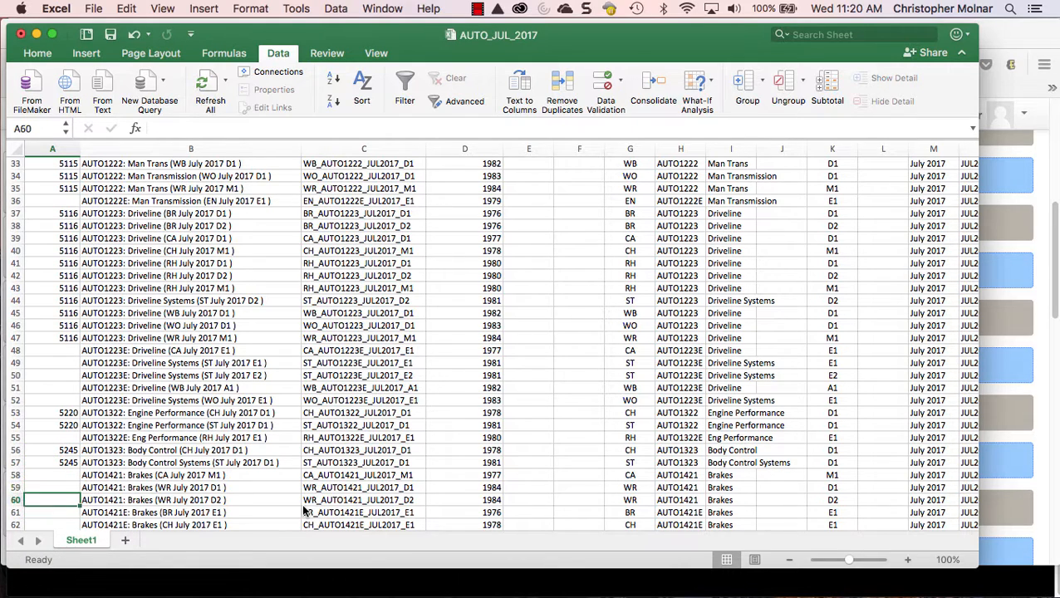
pyautogui.press('Down')
pyautogui.press('Down')
pyautogui.press('Down')
pyautogui.press('Down')
pyautogui.press('Down')
pyautogui.press('Down')
pyautogui.press('Down')
pyautogui.press('Down')
pyautogui.press('Down')
pyautogui.press('Down')
pyautogui.press('Down')
pyautogui.press('Down')
pyautogui.press('Down')
pyautogui.press('Down')
pyautogui.press('Down')
pyautogui.press('Down')
pyautogui.press('Down')
pyautogui.press('Down')
pyautogui.press('Down')
pyautogui.press('Down')
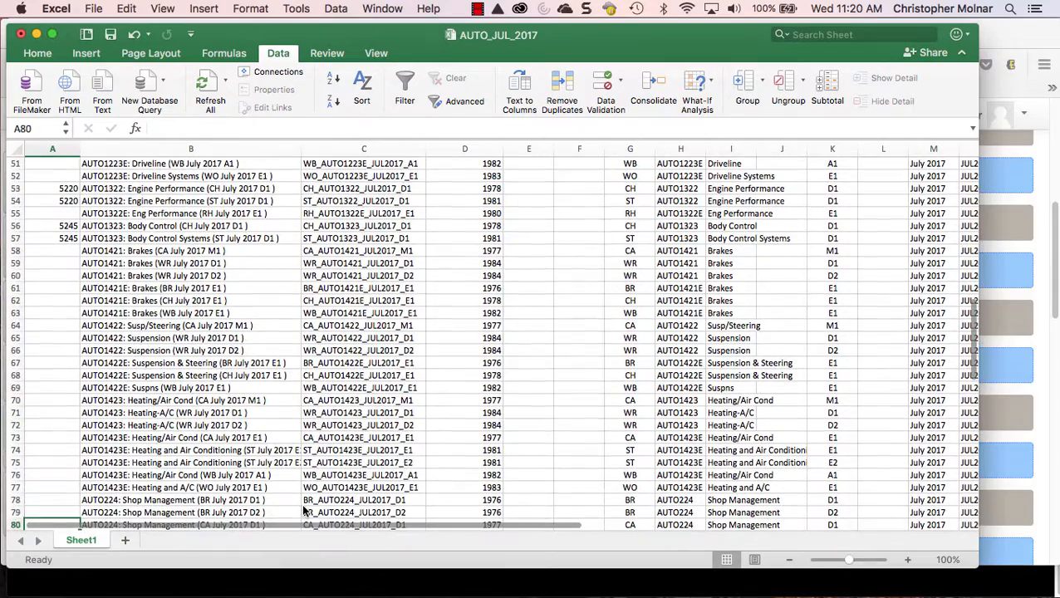
pyautogui.press('Up')
pyautogui.press('Up')
pyautogui.press('Up')
pyautogui.press('Up')
pyautogui.press('Up')
pyautogui.press('Up')
pyautogui.press('Up')
pyautogui.press('Up')
pyautogui.press('Up')
pyautogui.press('Up')
pyautogui.press('Up')
pyautogui.press('Up')
pyautogui.press('Up')
pyautogui.press('Up')
pyautogui.press('Up')
pyautogui.press('Up')
pyautogui.press('Up')
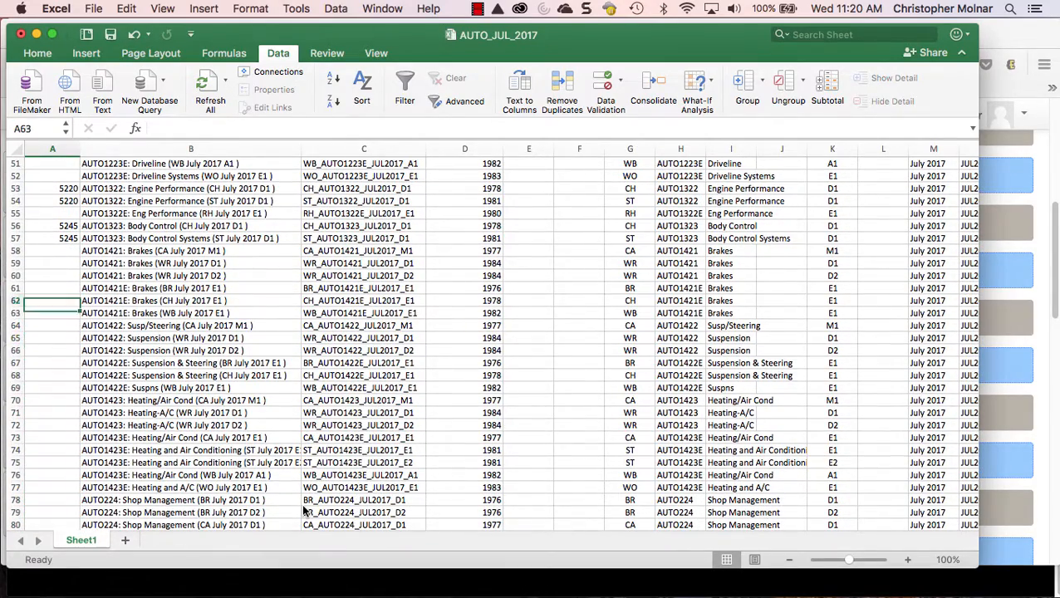
pyautogui.press('Up')
pyautogui.press('Up')
pyautogui.press('Up')
pyautogui.press('Up')
pyautogui.press('Up')
pyautogui.press('Up')
# - Look up the course ID of AUTO1421 Brakes in Firefox and enter 5250 in A58 of the Excel sheet
pyautogui.press('Down')
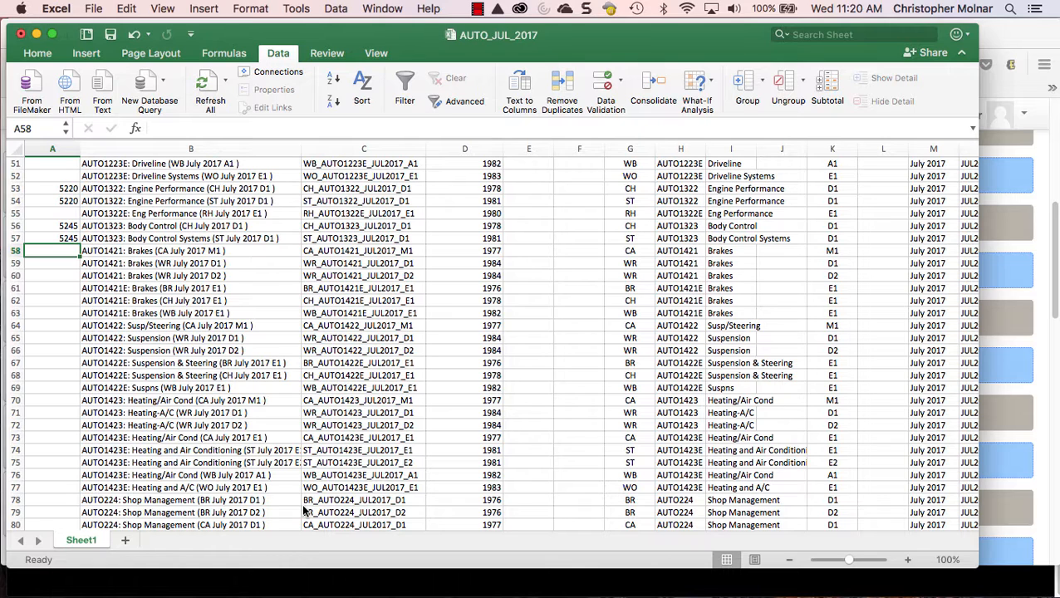
pyautogui.press('super+Tab')
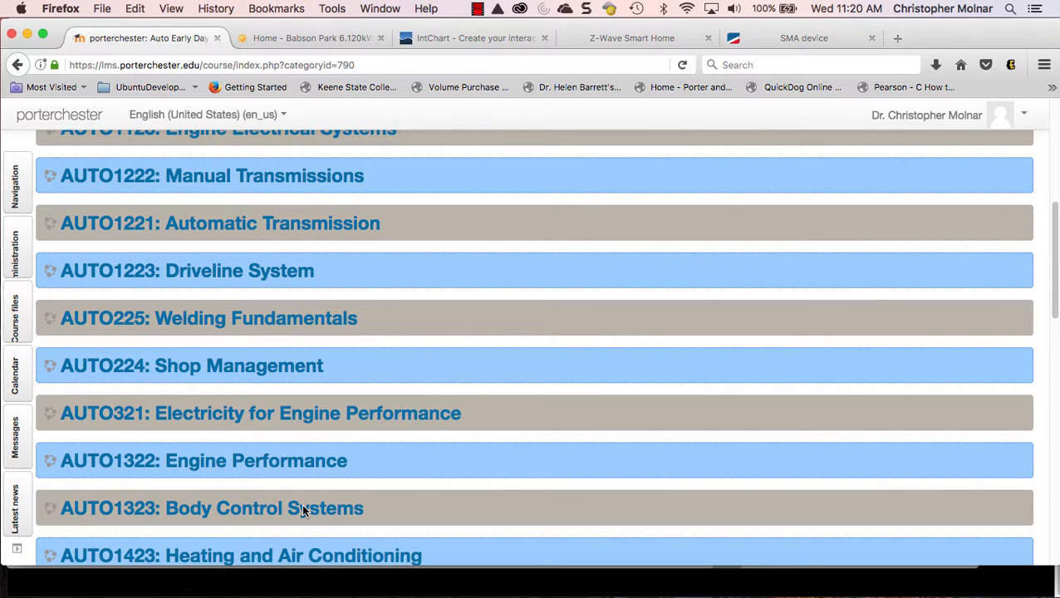
pyautogui.scroll(-3, 166, 490)
pyautogui.scroll(-2, 84, 479)
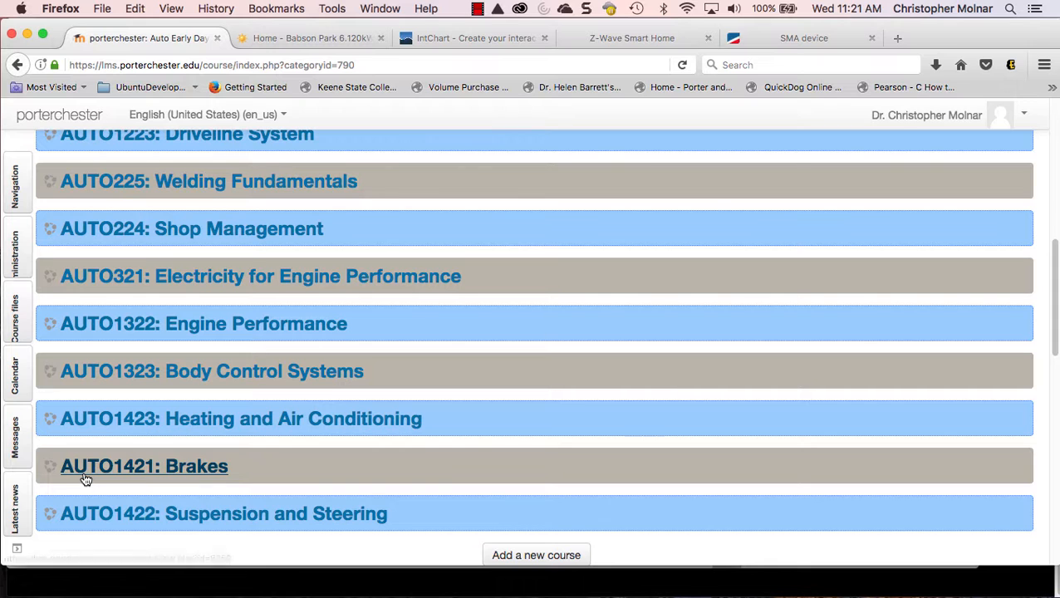
pyautogui.press('super+Tab')
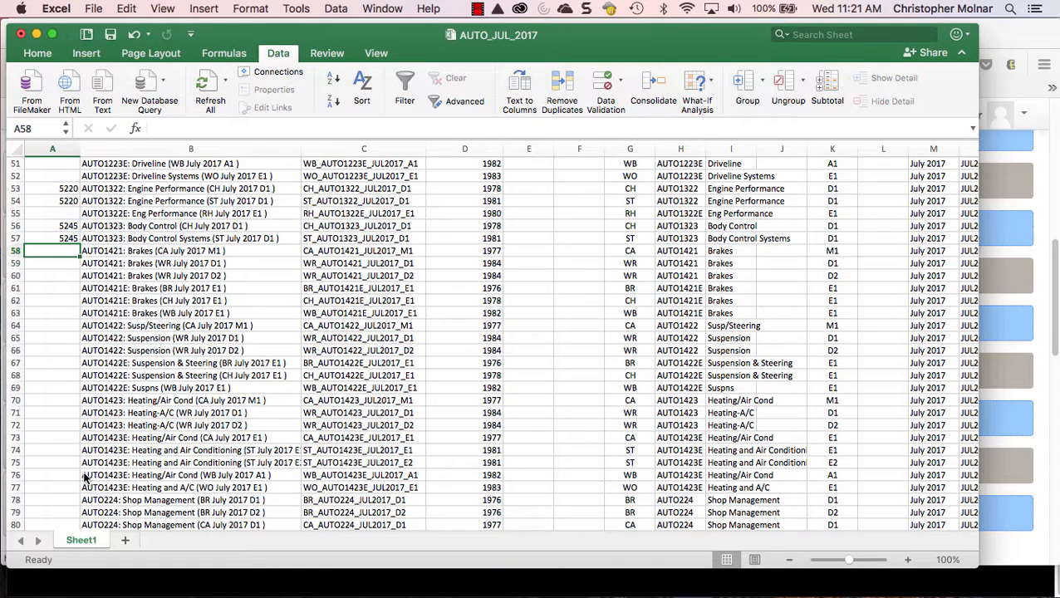
pyautogui.write('525')
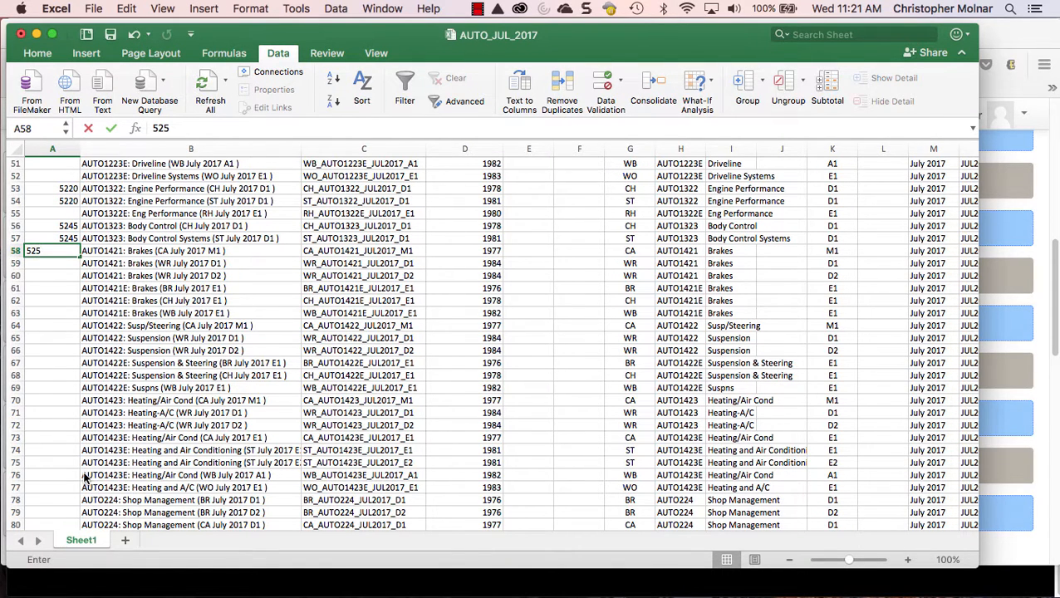
pyautogui.write('0')
pyautogui.press('Up')
# - Copy the master course ID from A58 into A59:A60 for the other AUTO1421 sections, excluding the AUTO1421E rows
pyautogui.press('Down')
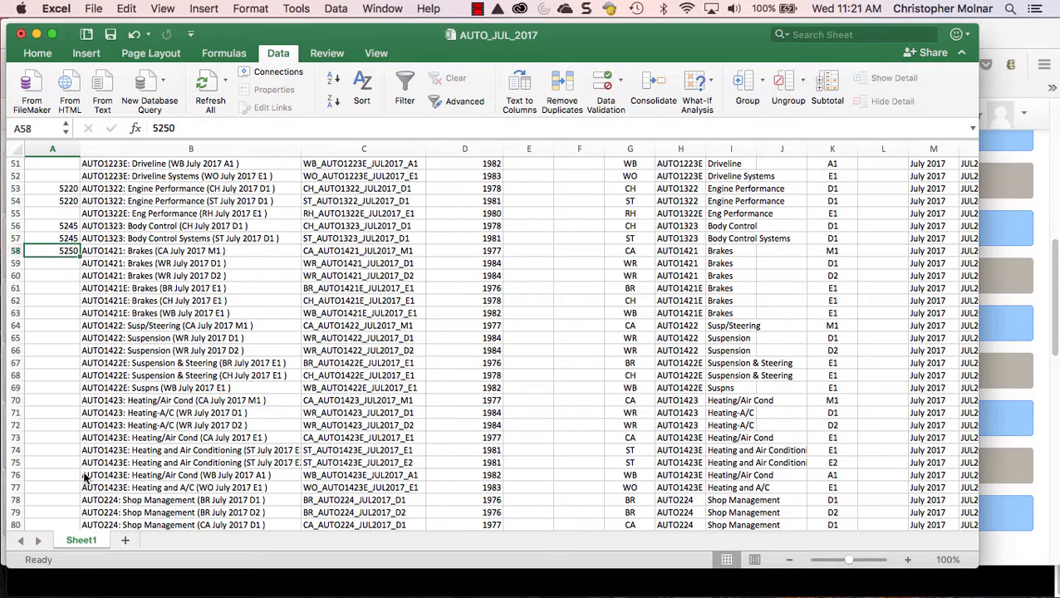
pyautogui.press('super+c')
pyautogui.press('Down')
pyautogui.hotkey('shift', 'Down')
pyautogui.hotkey('shift', 'Down')
pyautogui.hotkey('shift', 'Down')
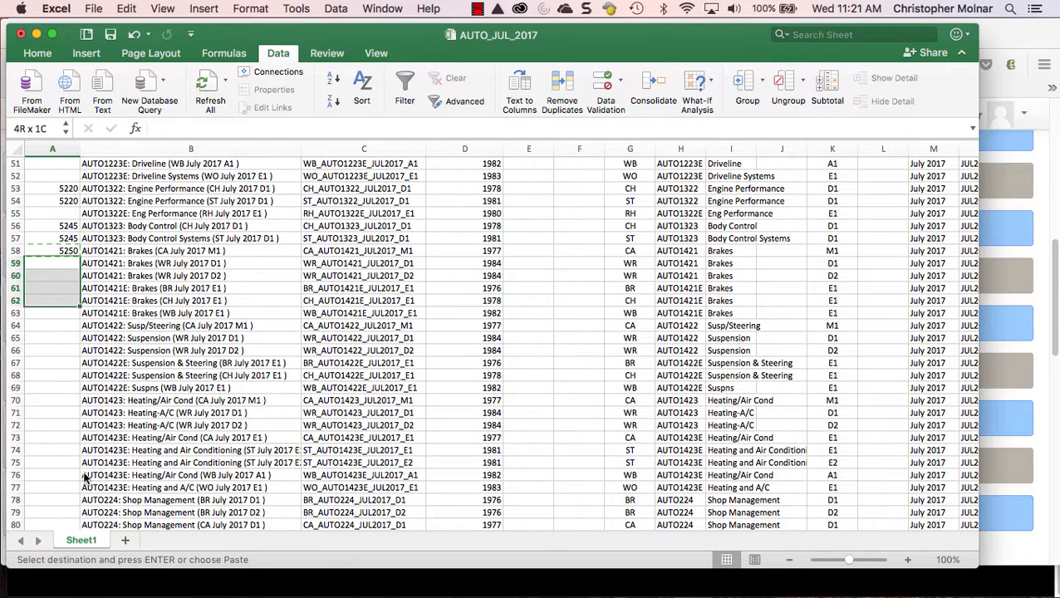
pyautogui.hotkey('shift', 'Up')
pyautogui.hotkey('shift', 'Up')
pyautogui.press('super+v')
pyautogui.press('Escape')
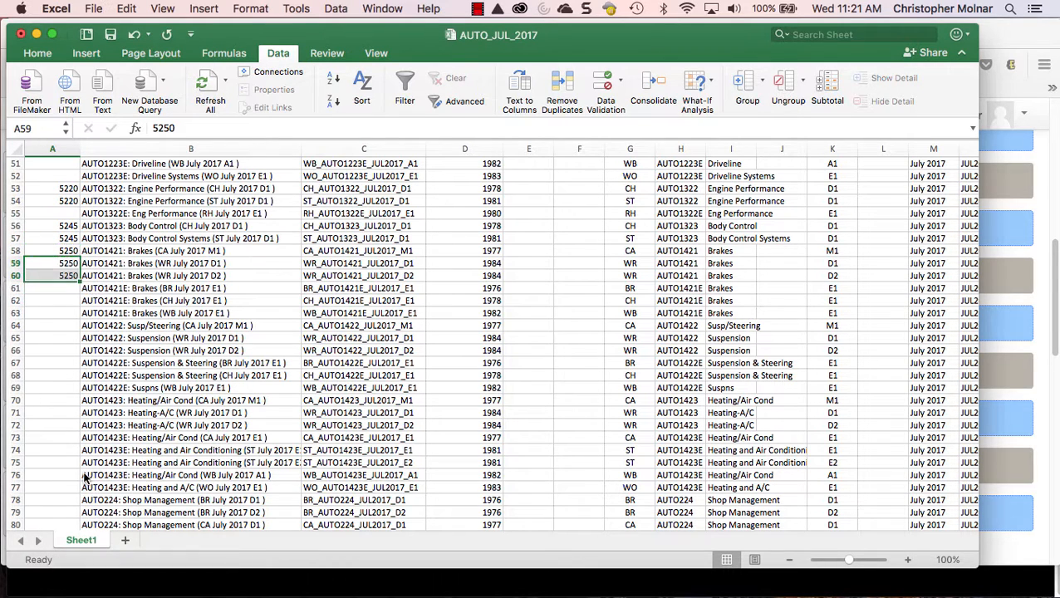
# - Look up the course ID of AUTO1422 Suspension and Steering in Firefox and enter 5262 in A64 of the Excel sheet
pyautogui.press('Down')
pyautogui.press('Down')
pyautogui.press('Down')
pyautogui.press('Down')
pyautogui.press('Down')
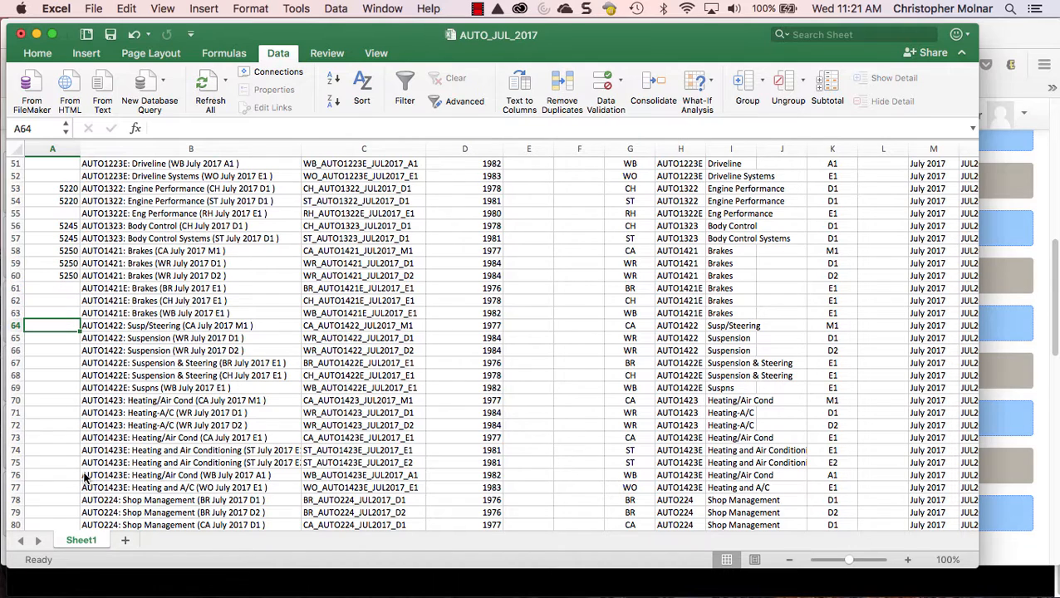
pyautogui.press('super+Tab')
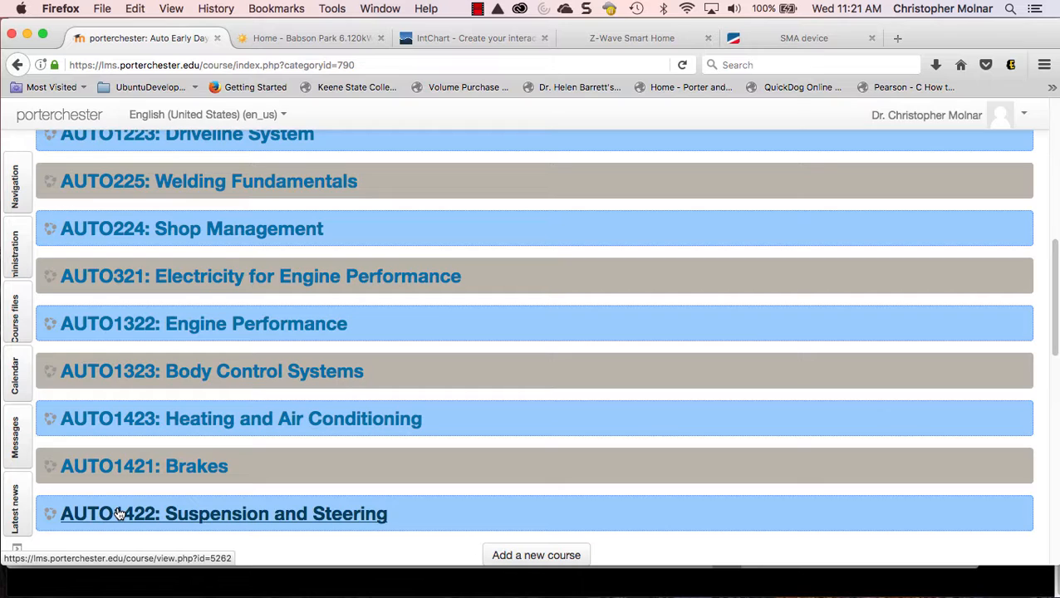
pyautogui.press('super+Tab')
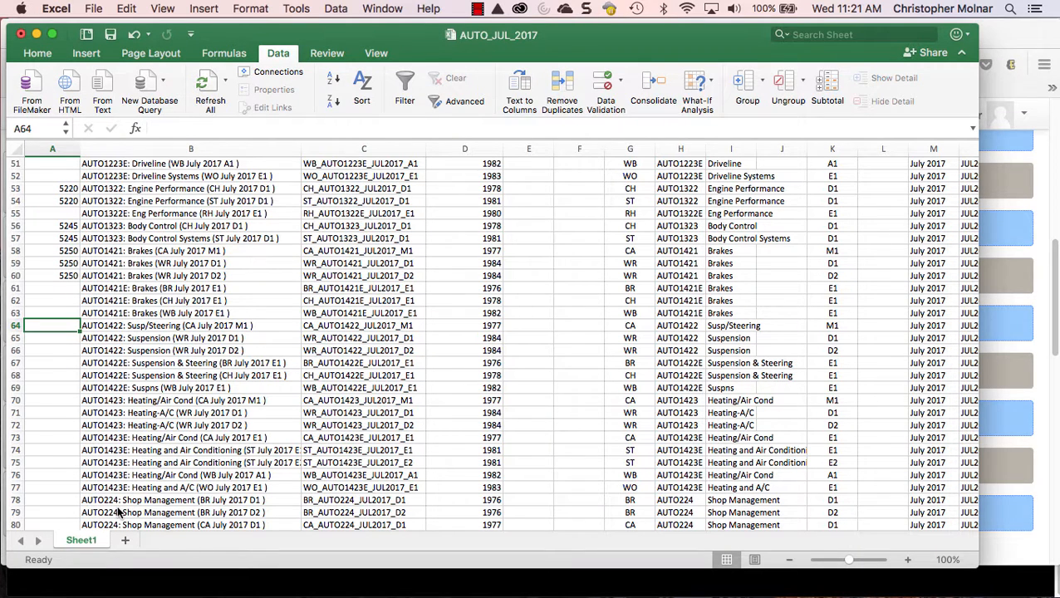
pyautogui.write('5262')
pyautogui.press('Up')
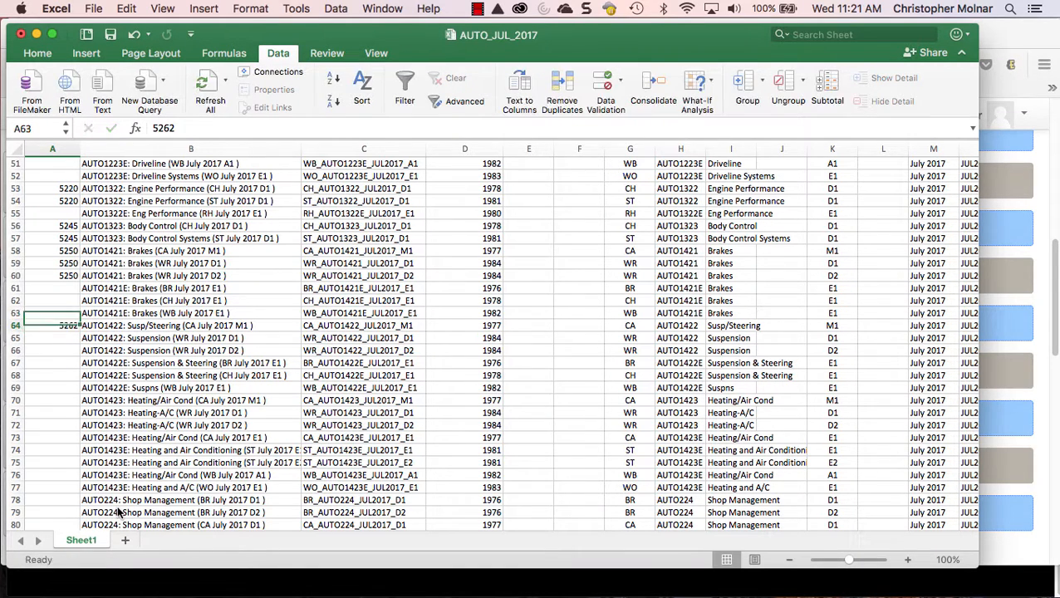
# - Copy the master course ID from A64 into A65:A66 for the other AUTO1422 sections, excluding the AUTO1422E rows
pyautogui.press('Down')
pyautogui.press('super+c')
pyautogui.press('Down')
pyautogui.hotkey('shift', 'Down')
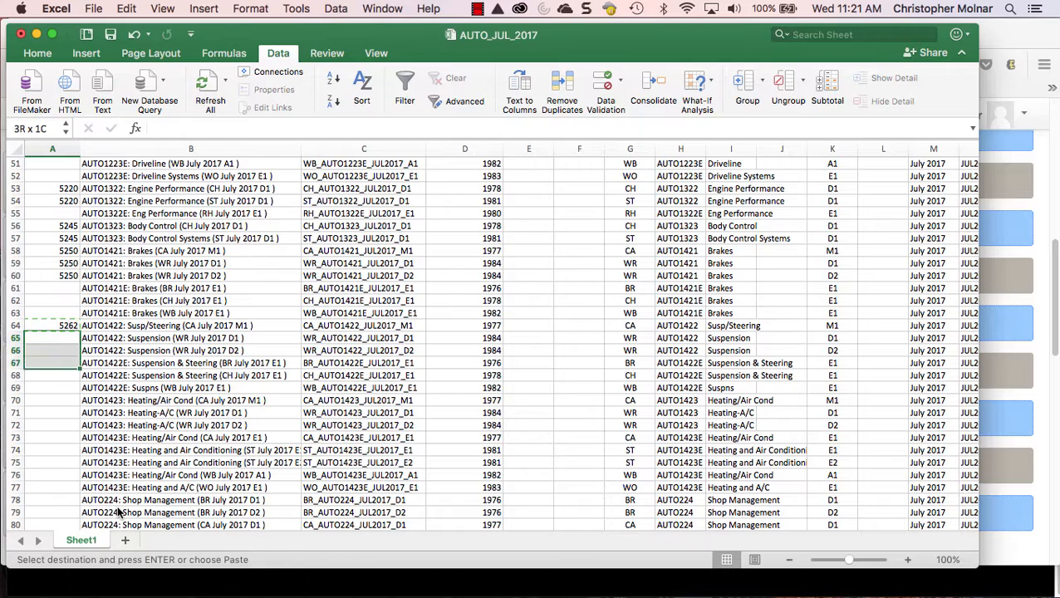
pyautogui.press('Return')
# - Look up the course ID of AUTO1423 Heating and Air Conditioning in Firefox and enter 5248 in A70 of the Excel sheet
pyautogui.press('Down')
pyautogui.press('Down')
pyautogui.press('Down')
pyautogui.press('Down')
pyautogui.press('Down')
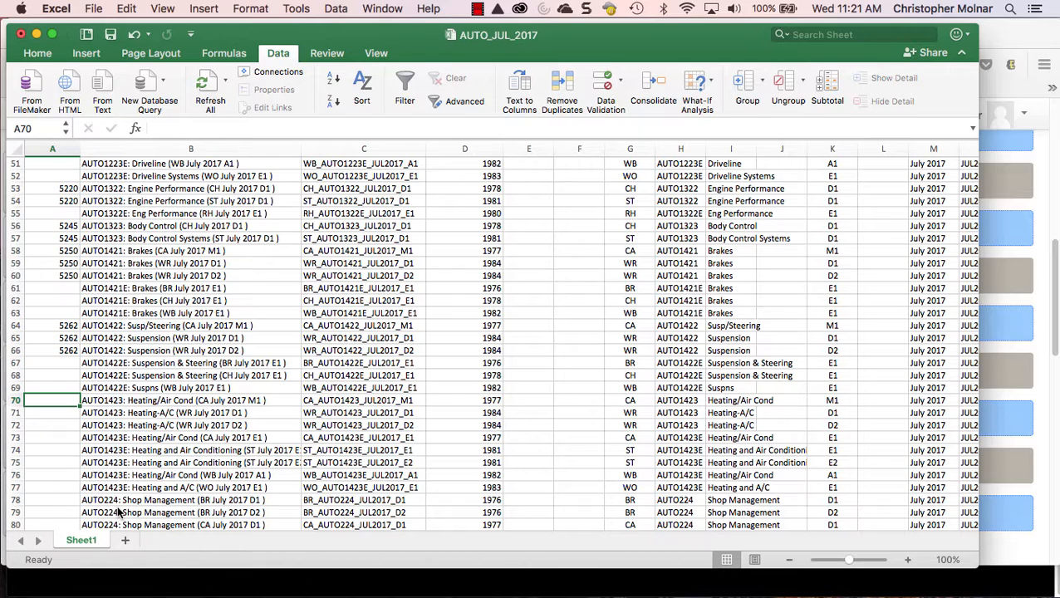
pyautogui.press('super+Tab')
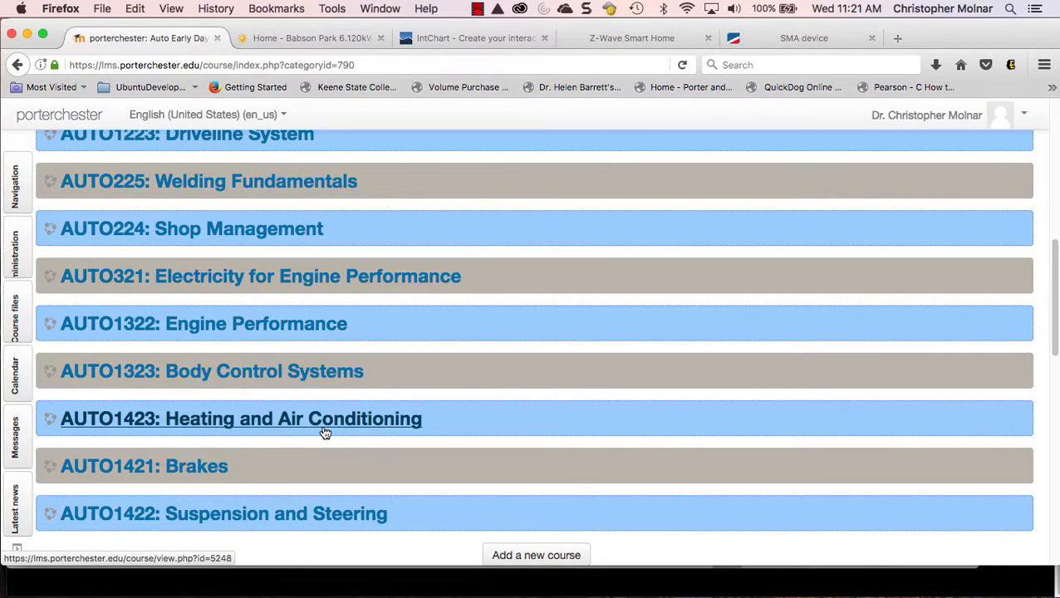
pyautogui.press('super+Tab')
pyautogui.write('524')
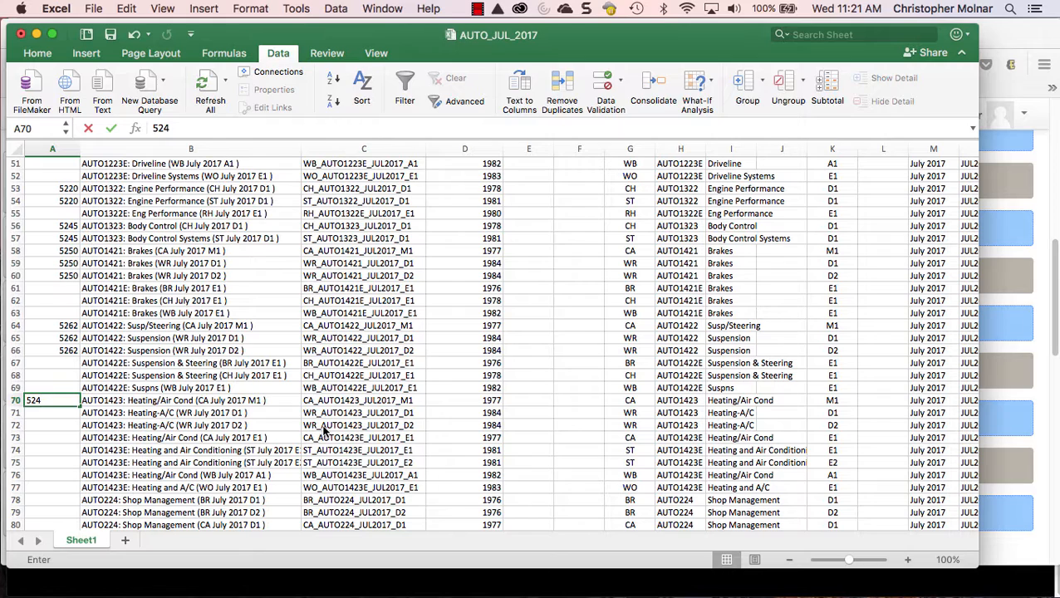
pyautogui.write('8')
pyautogui.press('Up')
# - Copy the master course ID from A70 into A71:A72 for the other AUTO1423 sections, excluding the AUTO1423E rows
pyautogui.press('Down')
pyautogui.press('super+c')
pyautogui.press('Down')
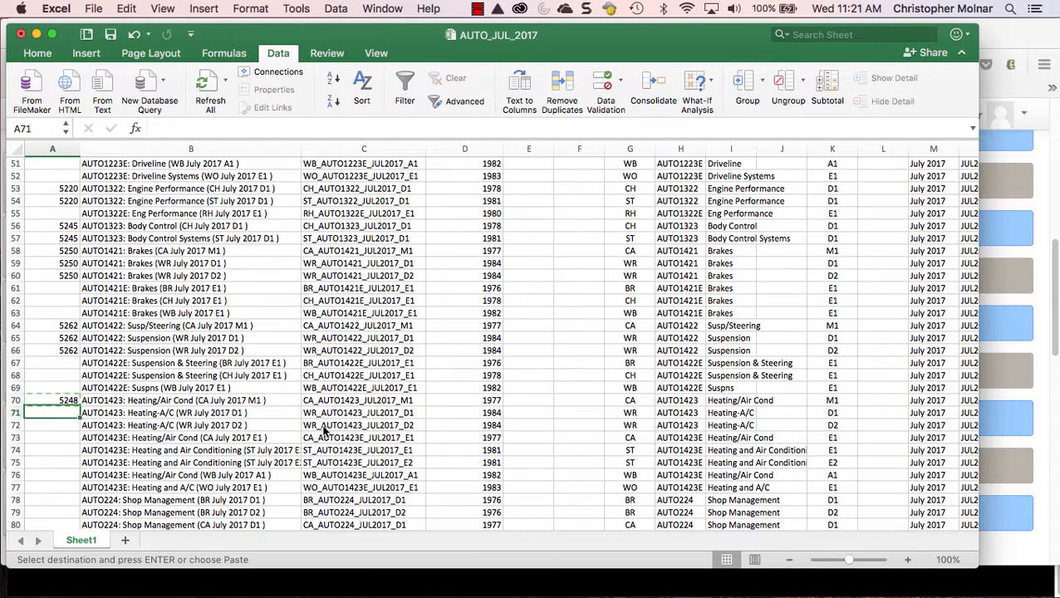
pyautogui.hotkey('shift', 'Down')
pyautogui.press('super+v')
pyautogui.press('Escape')
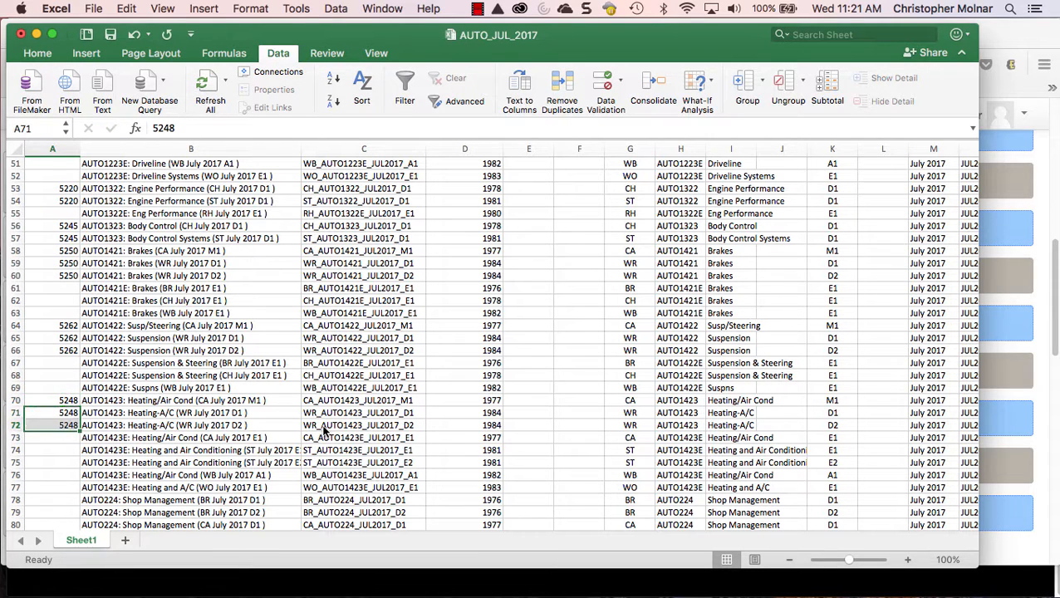
# - Look up the course ID of AUTO224 Shop Management in Firefox and enter 5180 in A78 of the Excel sheet
pyautogui.press('Down')
pyautogui.press('Down')
pyautogui.press('Down')
pyautogui.press('Down')
pyautogui.press('Down')
pyautogui.press('Down')
pyautogui.press('Down')
pyautogui.press('Down')
pyautogui.press('Down')
pyautogui.press('Down')
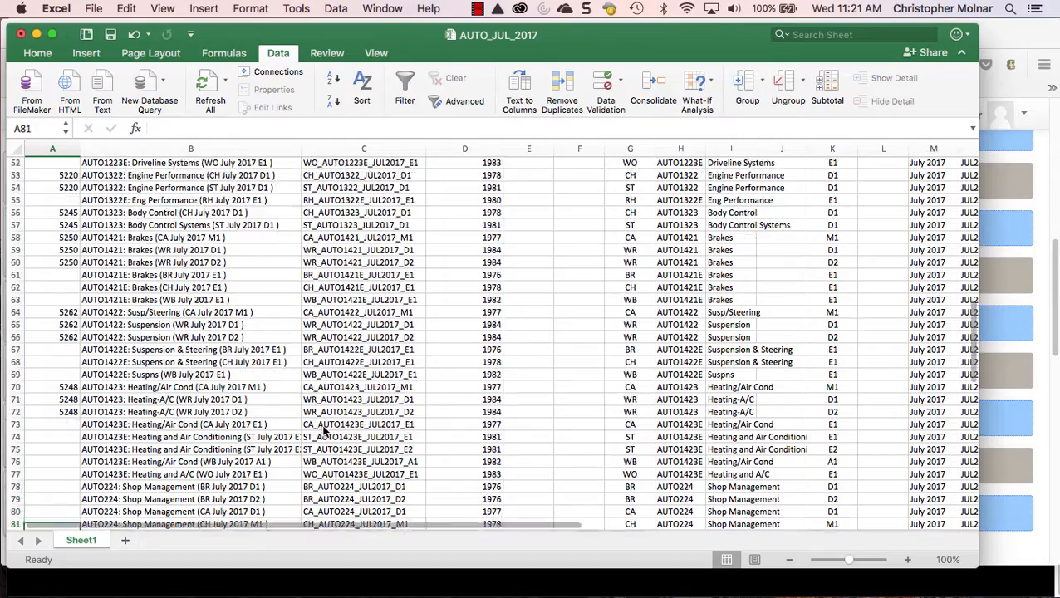
pyautogui.press('Down')
pyautogui.press('Down')
pyautogui.press('Down')
pyautogui.press('Down')
pyautogui.press('Down')
pyautogui.press('Down')
pyautogui.press('Down')
pyautogui.press('Down')
pyautogui.press('Down')
pyautogui.press('Down')
pyautogui.press('Down')
pyautogui.press('Down')
pyautogui.press('Down')
pyautogui.press('Up')
pyautogui.press('Up')
pyautogui.press('Up')
pyautogui.press('Up')
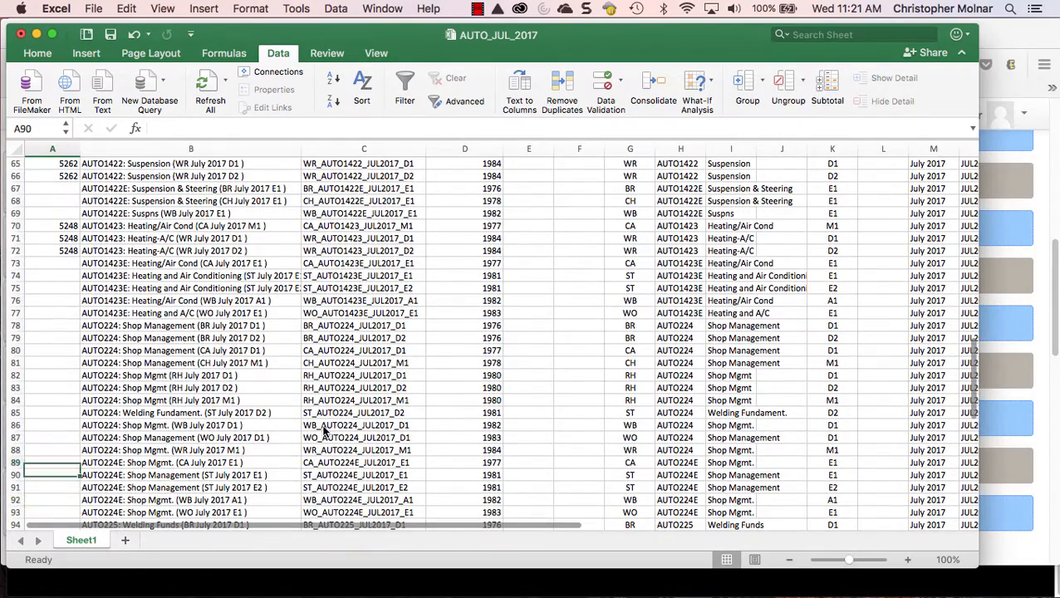
pyautogui.press('Up')
pyautogui.press('Up')
pyautogui.press('Up')
pyautogui.press('Up')
pyautogui.press('Up')
pyautogui.press('Up')
pyautogui.press('Up')
pyautogui.press('Up')
pyautogui.press('Up')
pyautogui.press('Up')
pyautogui.press('Up')
pyautogui.press('Up')
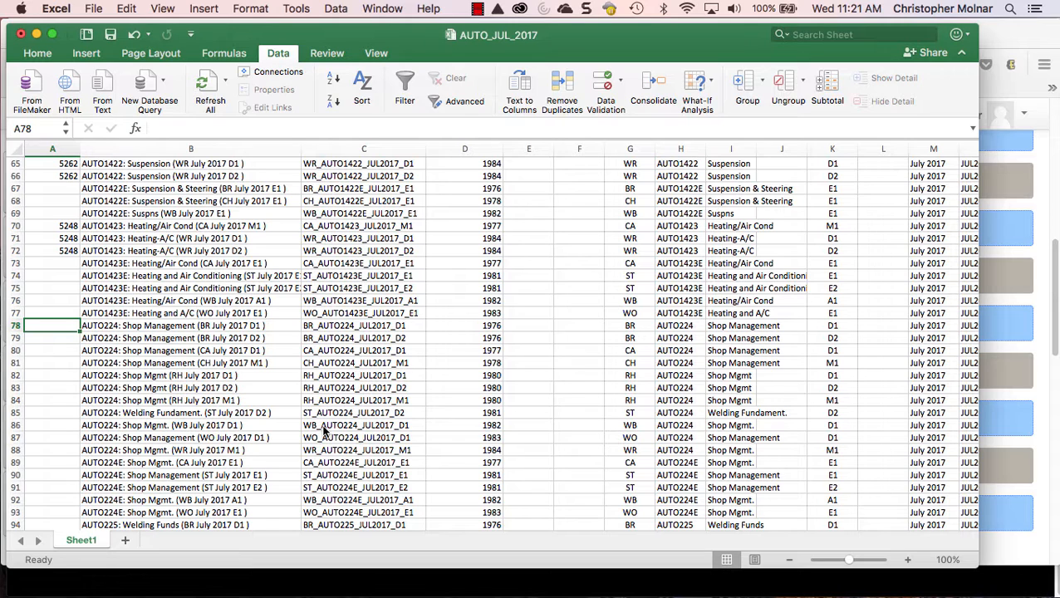
pyautogui.press('super+Tab')
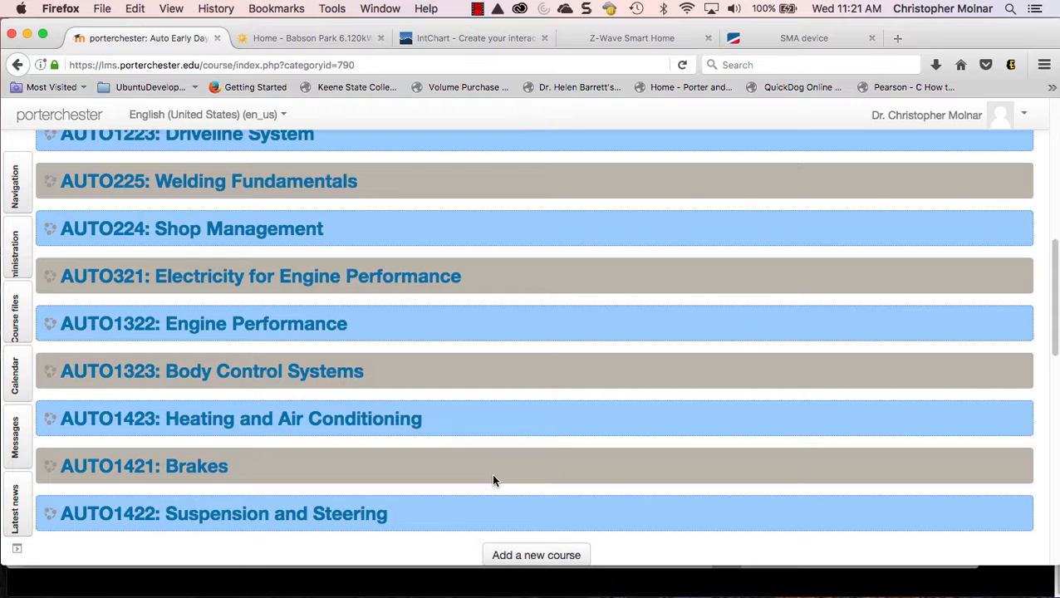
pyautogui.scroll(2, 216, 233)
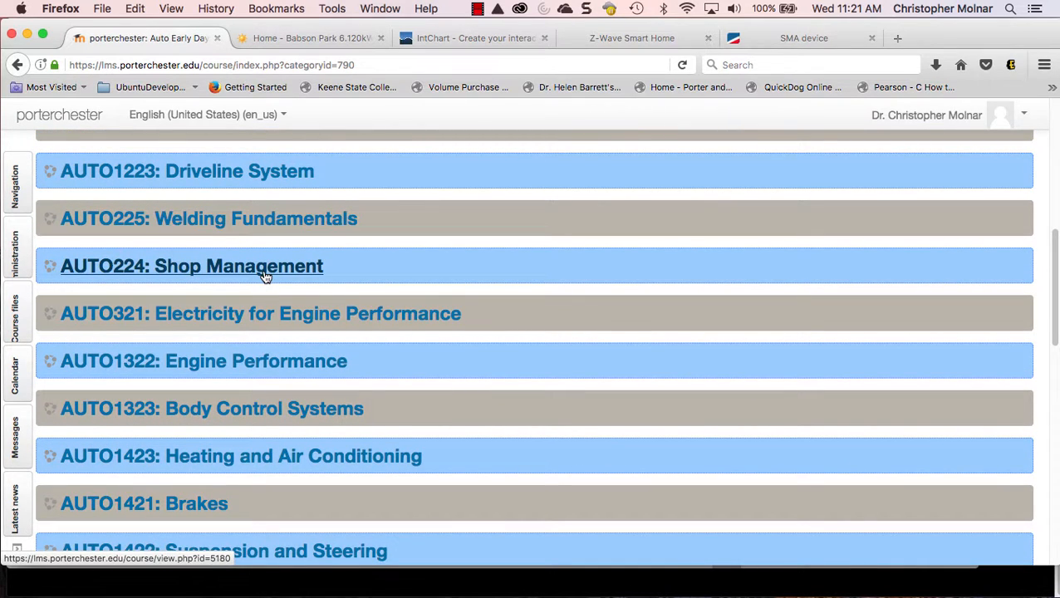
pyautogui.press('super+Tab')
pyautogui.write('518')
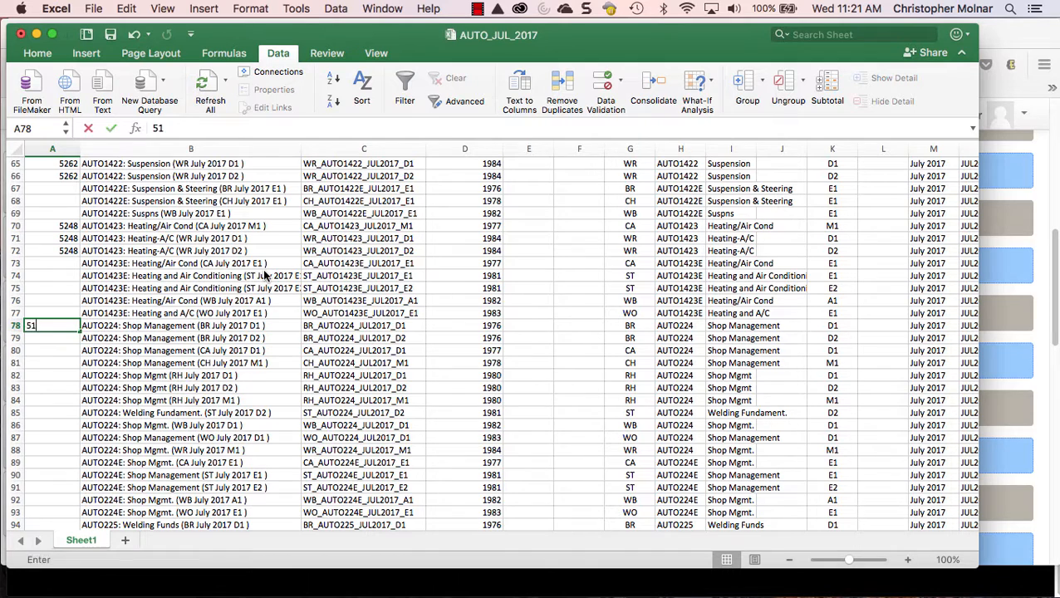
pyautogui.press('Return')
# - Copy the master course ID from A78 into A79:A84 for the AUTO224 sections above the Welding Fundament. row
pyautogui.press('Up')
pyautogui.press('super+c')
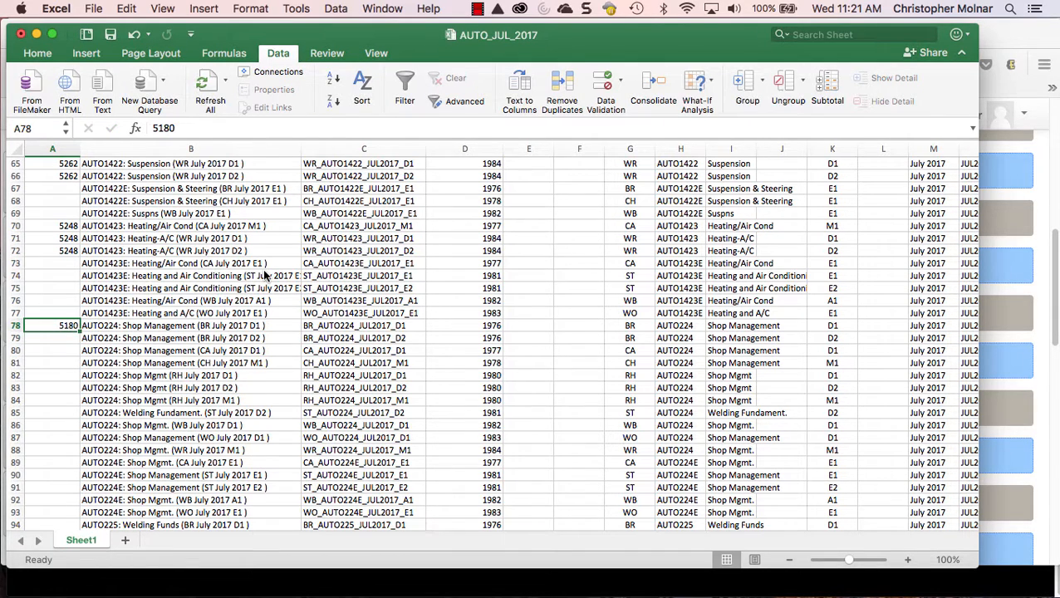
pyautogui.press('Down')
pyautogui.hotkey('shift', 'Down')
pyautogui.hotkey('shift', 'Down')
pyautogui.hotkey('shift', 'Down')
pyautogui.hotkey('shift', 'Down')
pyautogui.hotkey('shift', 'Down')
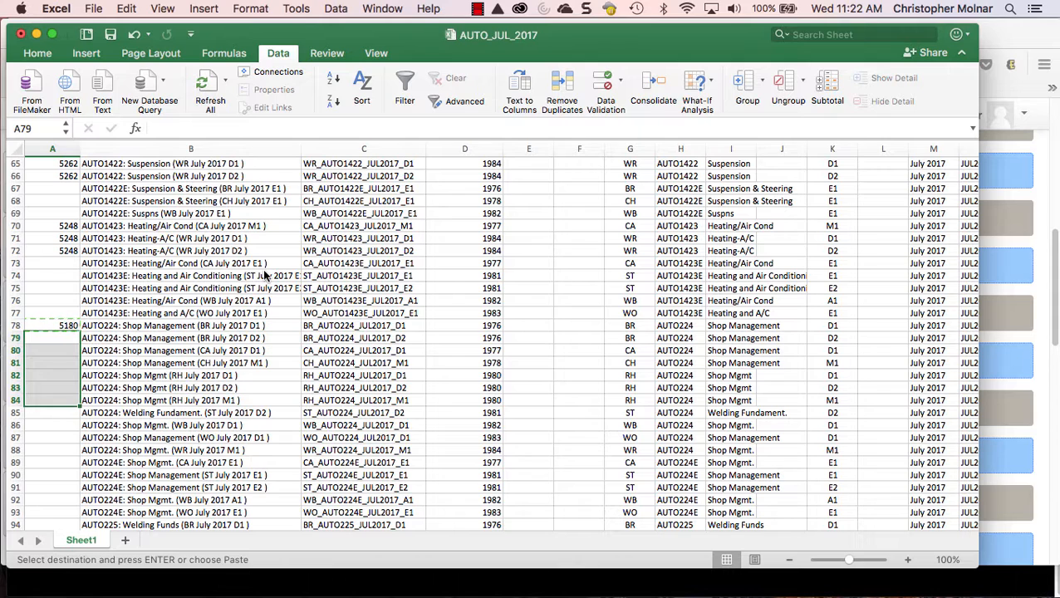
pyautogui.press('cmd+v')
pyautogui.press('Down')
pyautogui.press('Down')
pyautogui.press('Down')
pyautogui.press('Down')
pyautogui.press('Down')
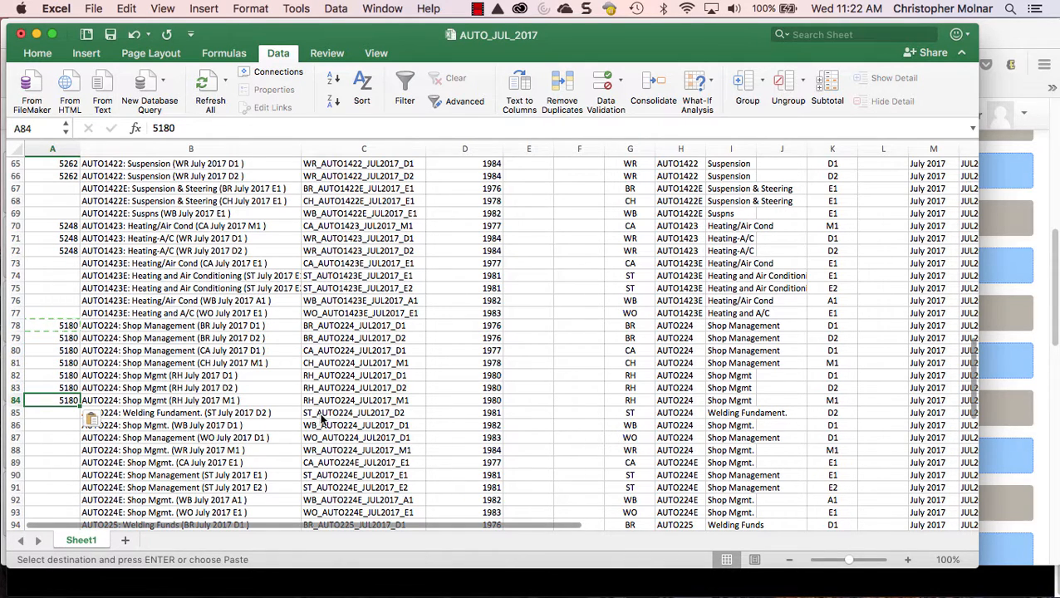
# - Compare the course titles of the ST D2 sections in row 85 (AUTO224) and row 101 (AUTO225)
pyautogui.click(18, 413)
pyautogui.click(169, 488)
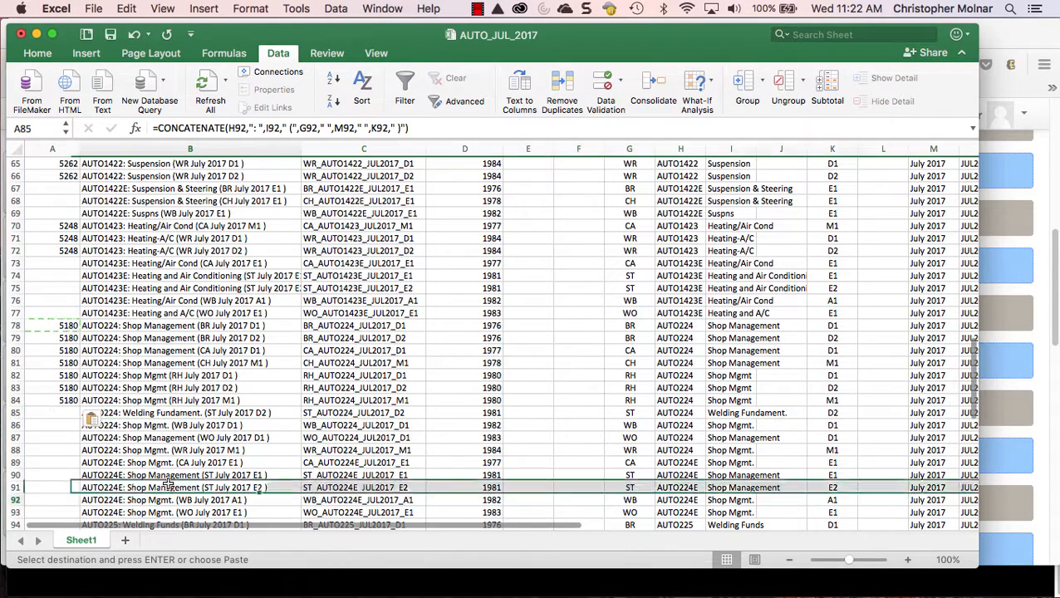
pyautogui.press('Escape')
pyautogui.click(15, 412)
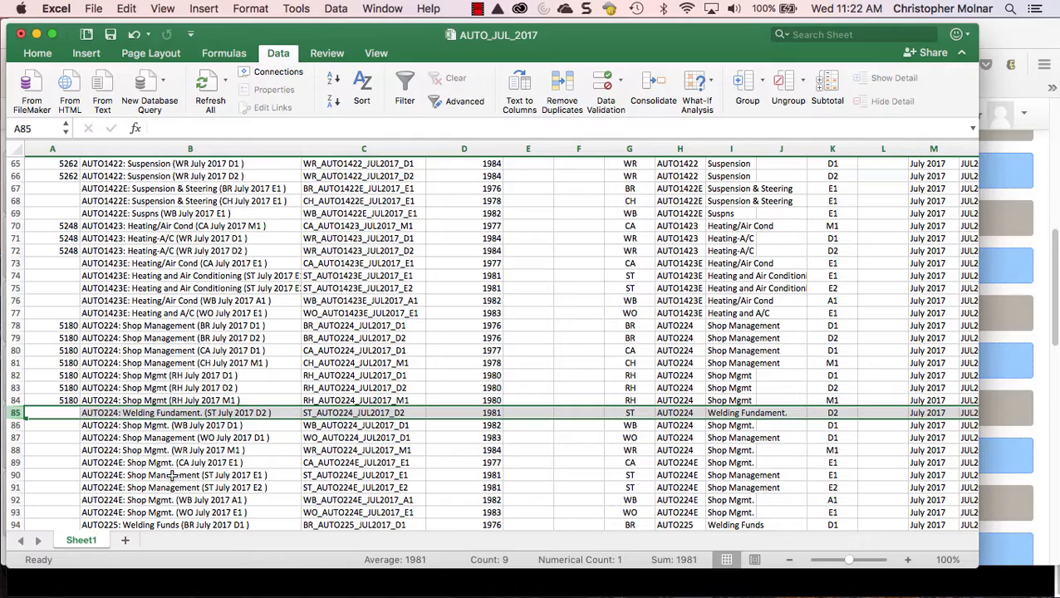
pyautogui.scroll(-4, 173, 480)
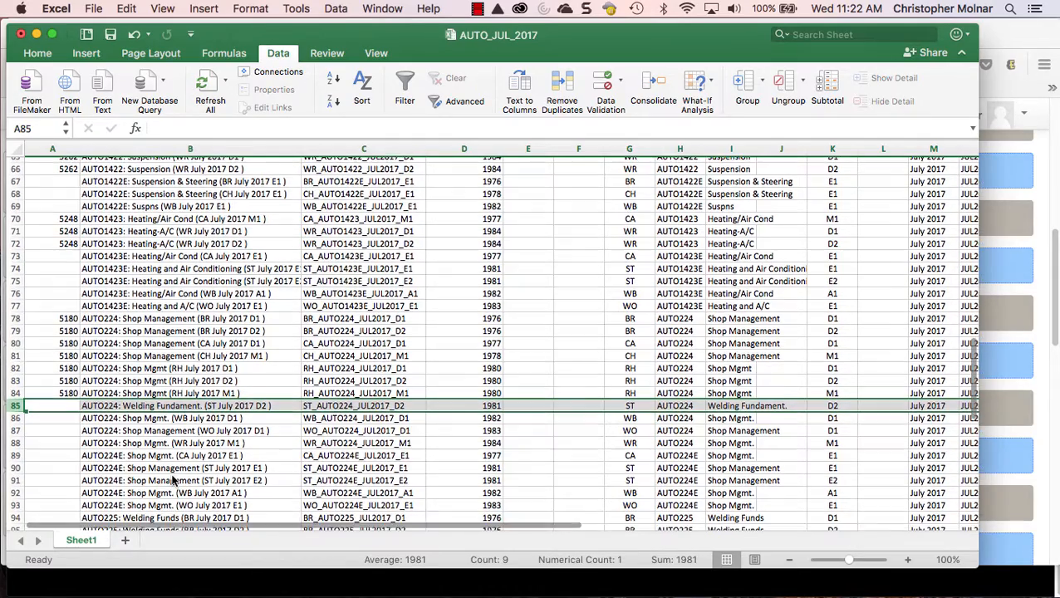
pyautogui.scroll(-3, 174, 480)
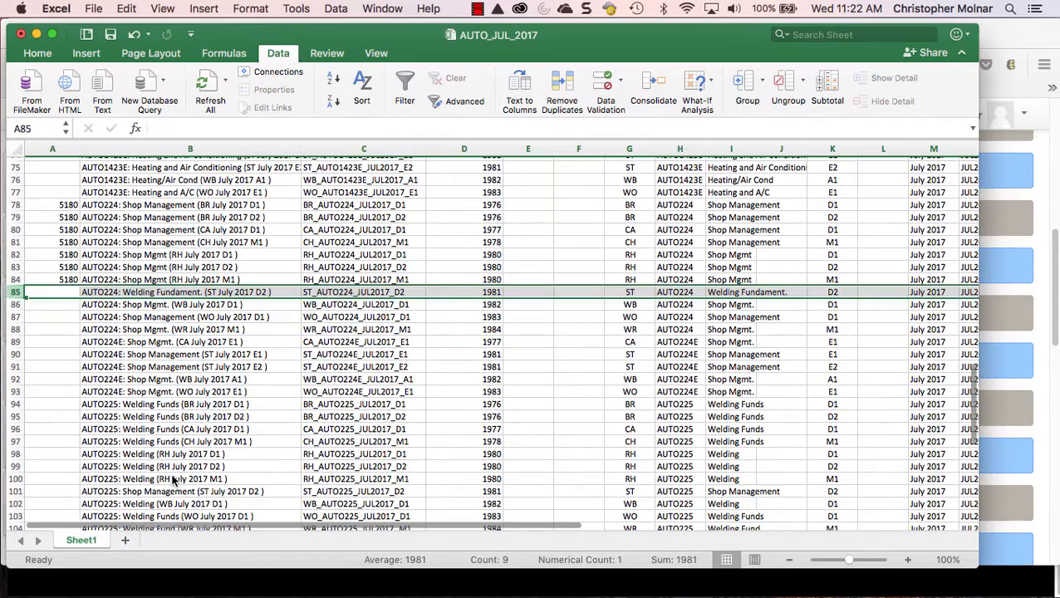
pyautogui.scroll(-1, 174, 480)
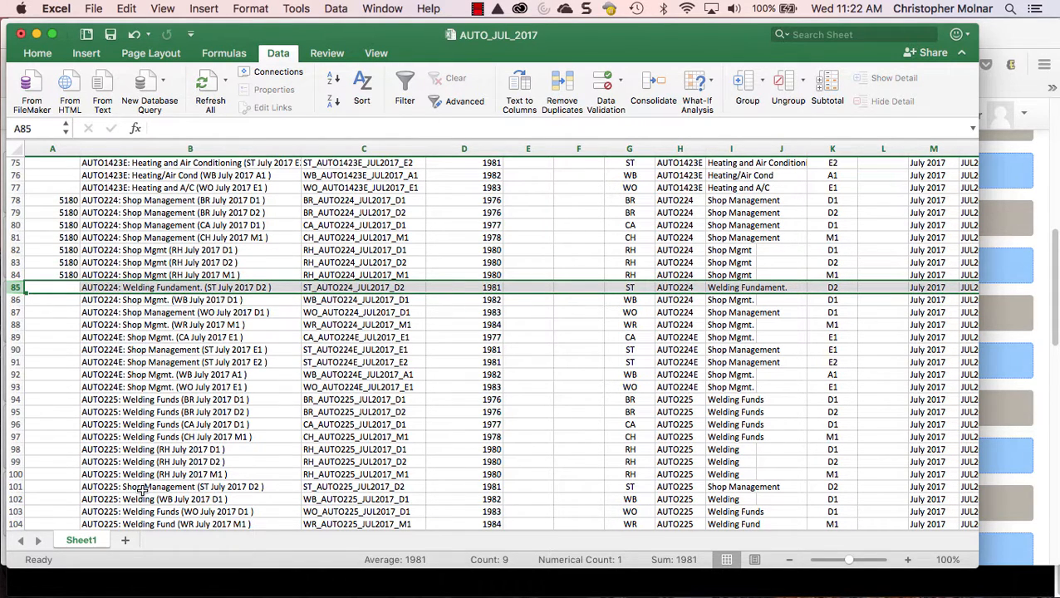
pyautogui.click(720, 488)
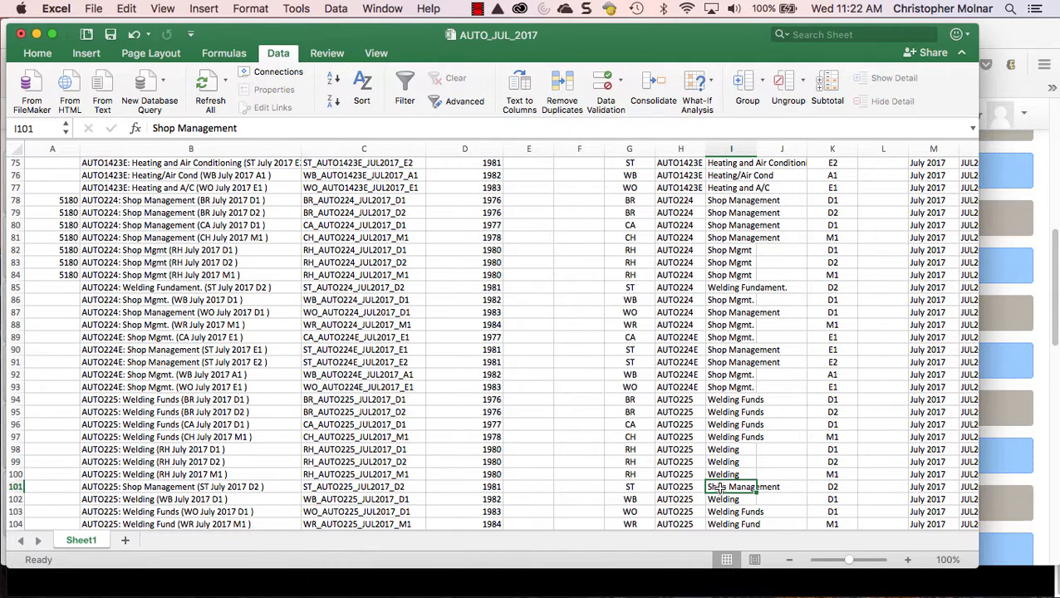
pyautogui.click(737, 314)
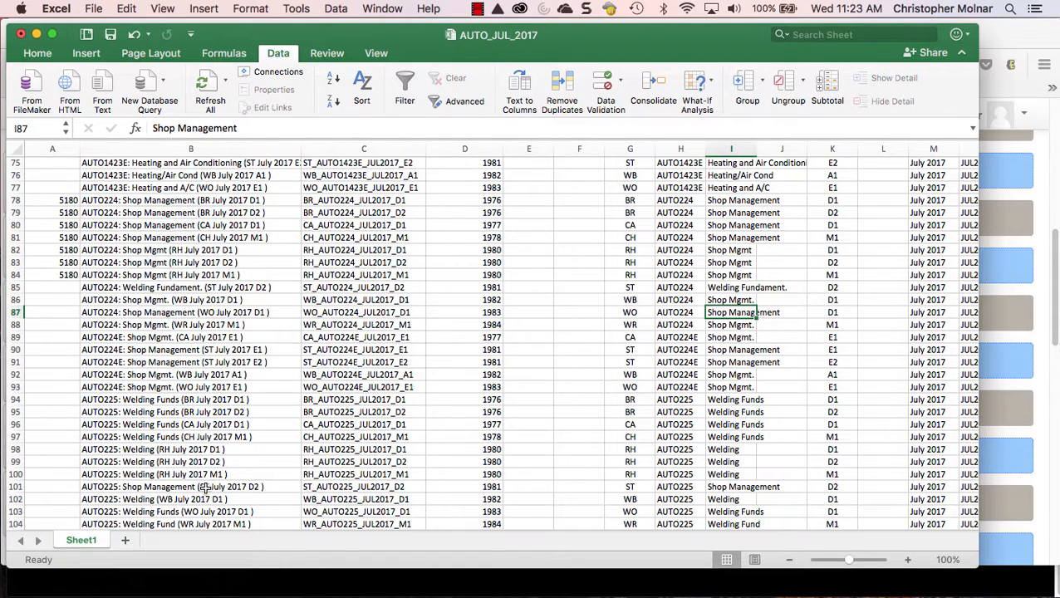
pyautogui.click(89, 487)
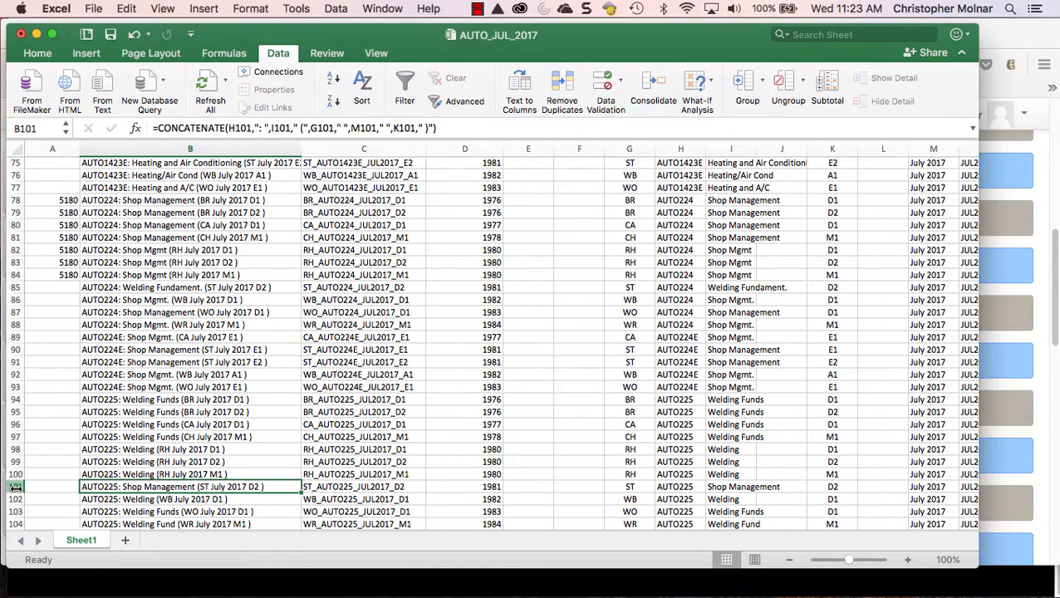
pyautogui.click(15, 487)
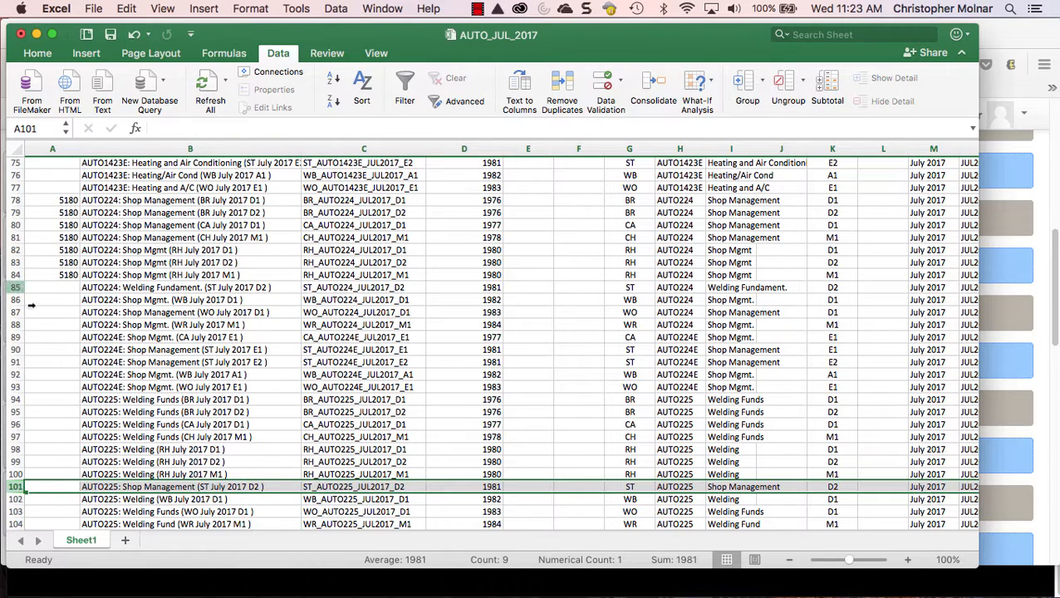
# - Replace the AUTO224 course title in I85 with Shop Management copied from I101
pyautogui.click(738, 486)
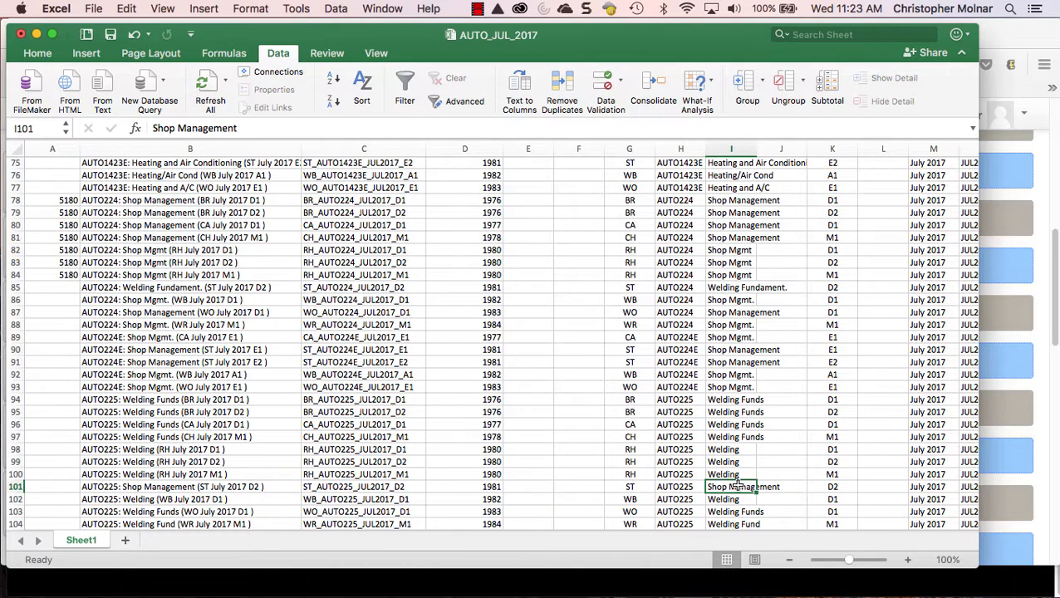
pyautogui.press('super+c')
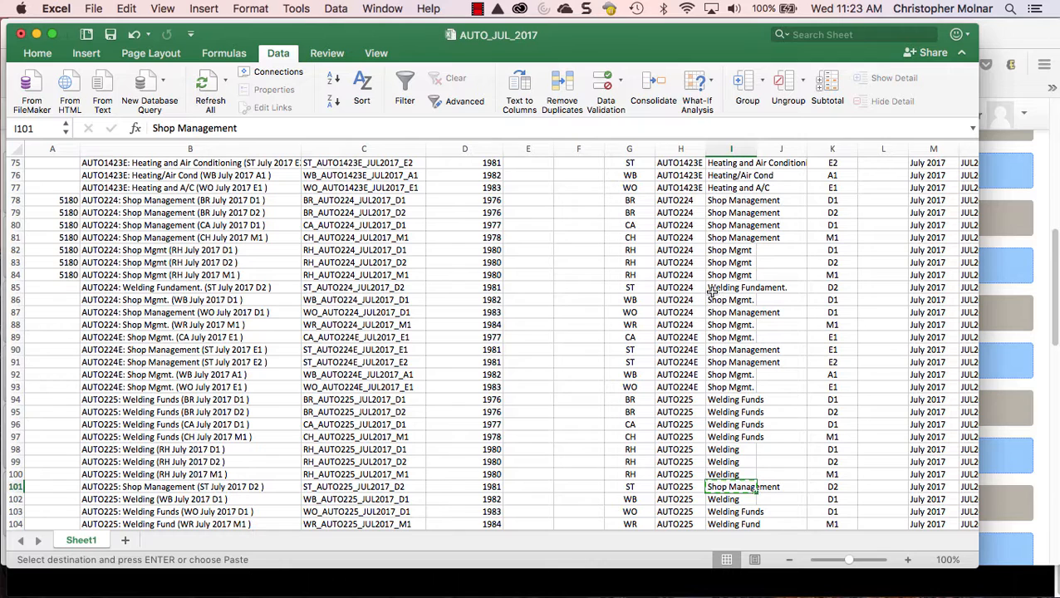
pyautogui.click(716, 288)
pyautogui.press('super+v')
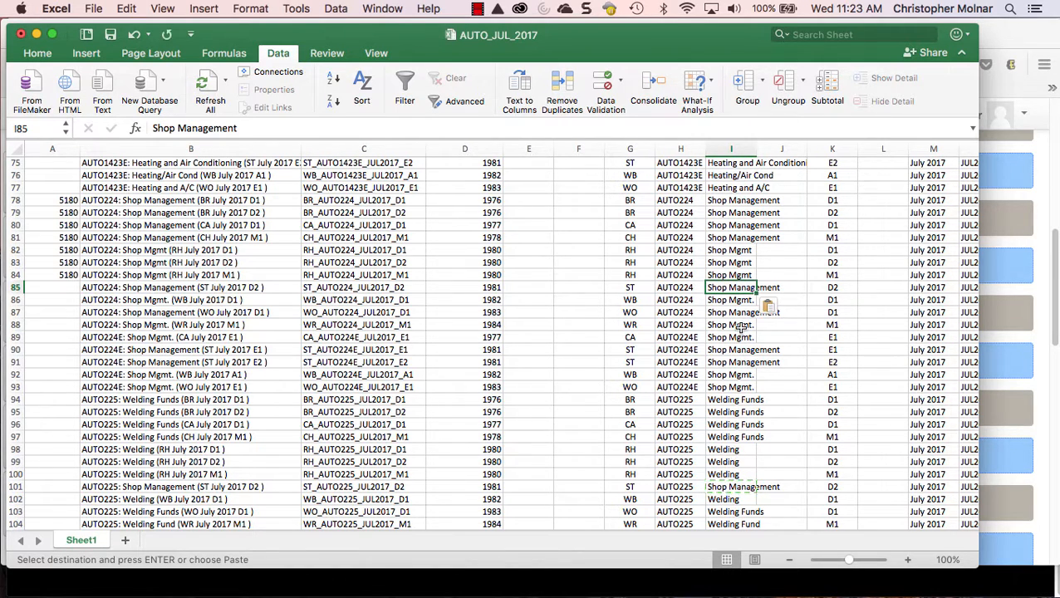
# - Copy the Welding Funds title from I97 into I101 and I103 for the AUTO225 sections
pyautogui.click(724, 437)
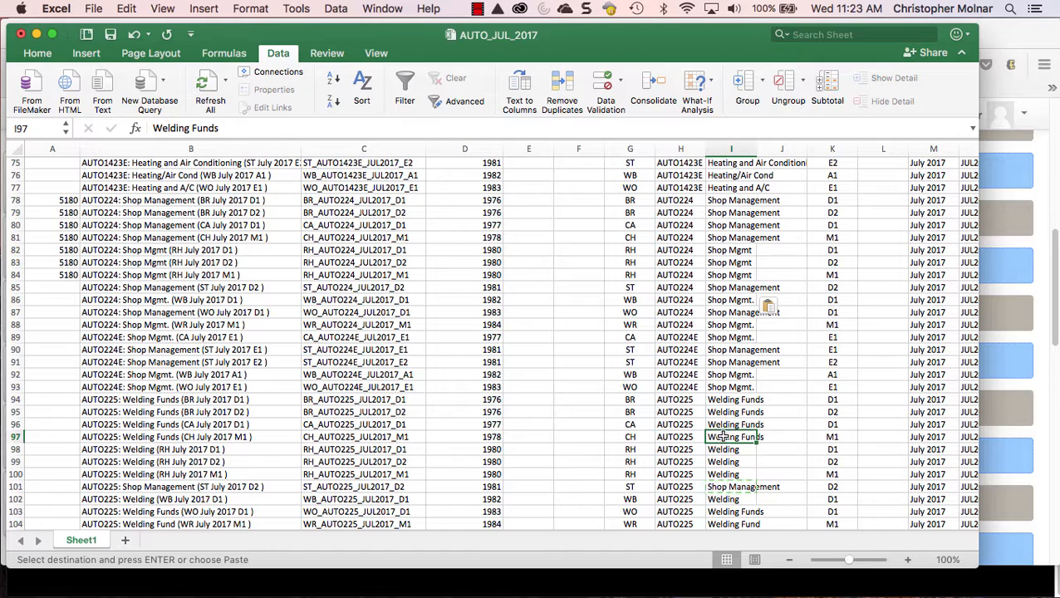
pyautogui.click(733, 485)
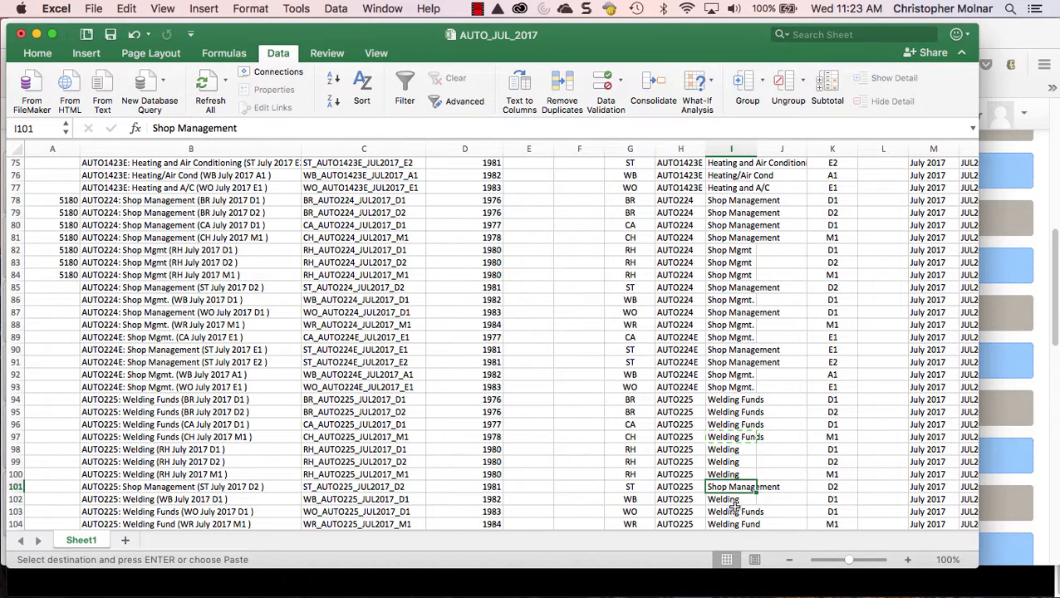
pyautogui.press('super+v')
pyautogui.click(731, 510)
pyautogui.press('super+v')
pyautogui.press('Escape')
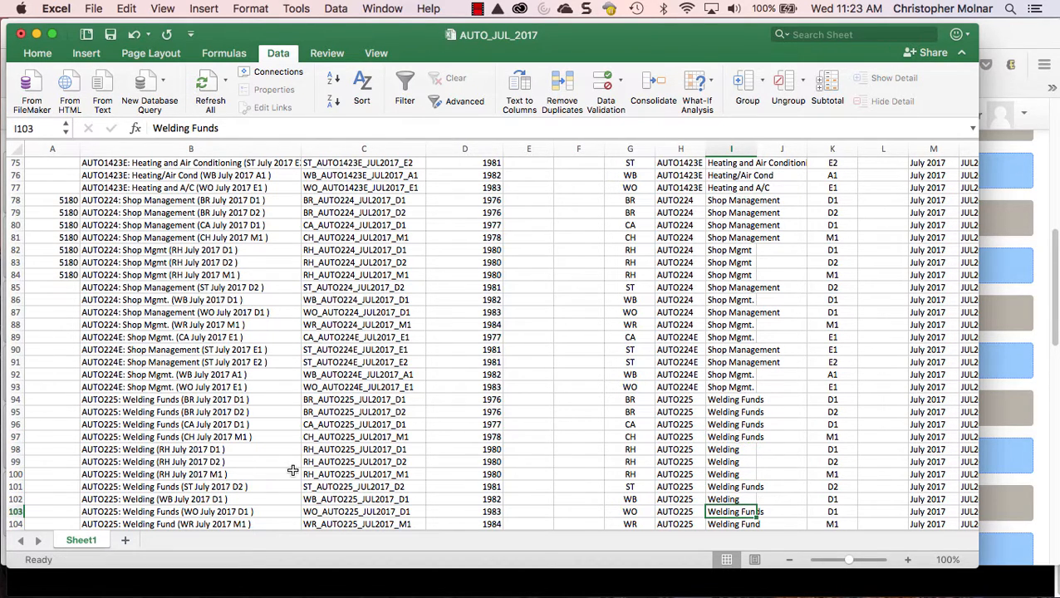
# - Copy the master course ID from A84 into A85:A88 for the remaining AUTO224 sections, excluding the AUTO224E rows
pyautogui.click(67, 275)
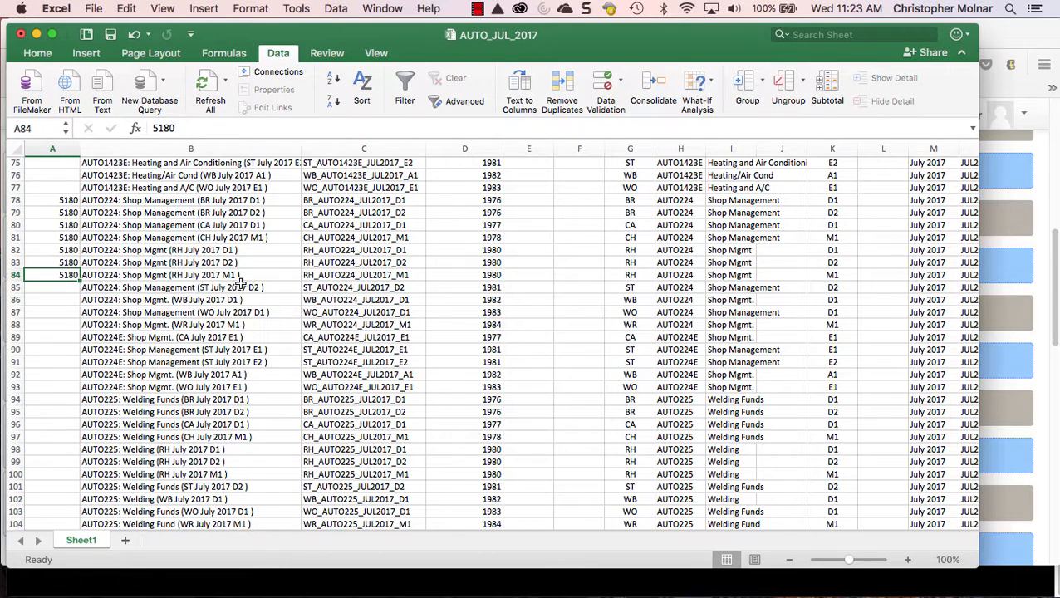
pyautogui.press('cmd+c')
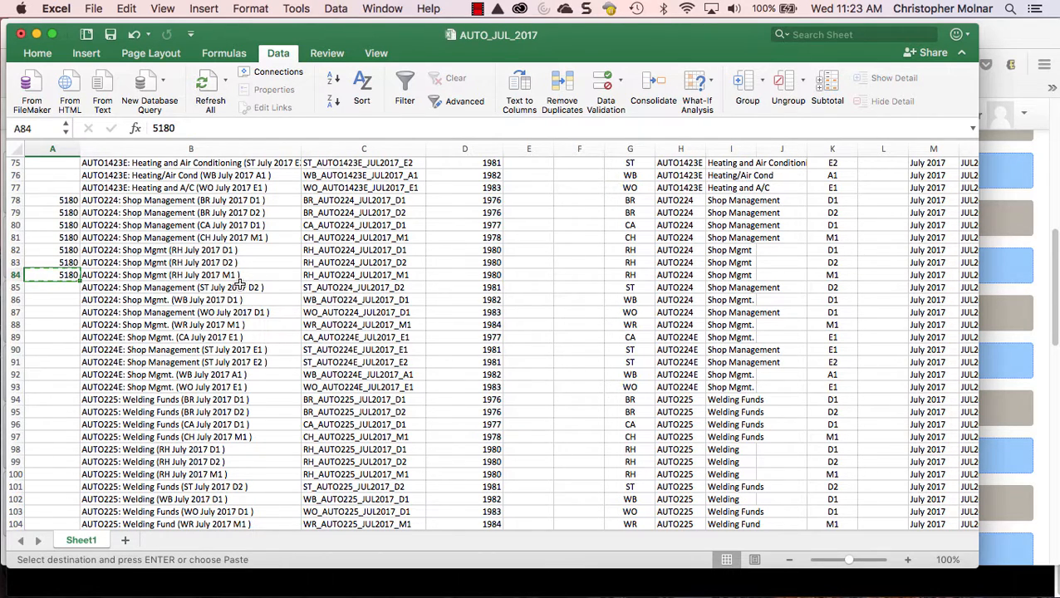
pyautogui.press('Down')
pyautogui.hotkey('shift', 'Down')
pyautogui.hotkey('shift', 'Down')
pyautogui.hotkey('shift', 'Down')
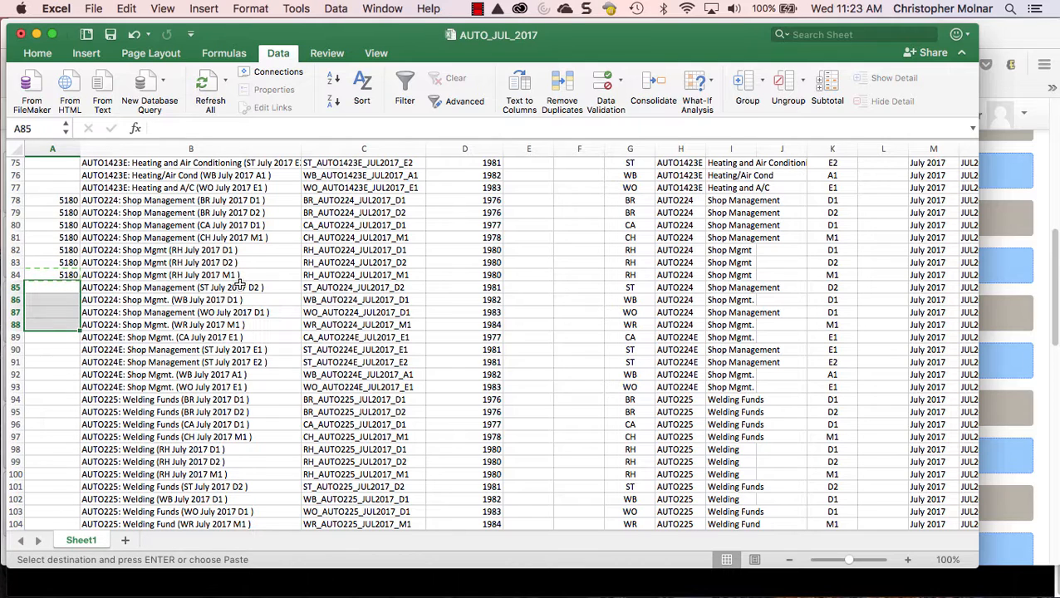
pyautogui.press('cmd+v')
pyautogui.press('Escape')
# - Look up the course ID of AUTO225 Welding Fundamentals in Firefox and enter 5106 in A94 of the Excel sheet
pyautogui.press('Down')
pyautogui.press('Down')
pyautogui.press('Down')
pyautogui.press('Down')
pyautogui.press('Down')
pyautogui.press('Down')
pyautogui.press('Down')
pyautogui.press('Down')
pyautogui.press('Down')
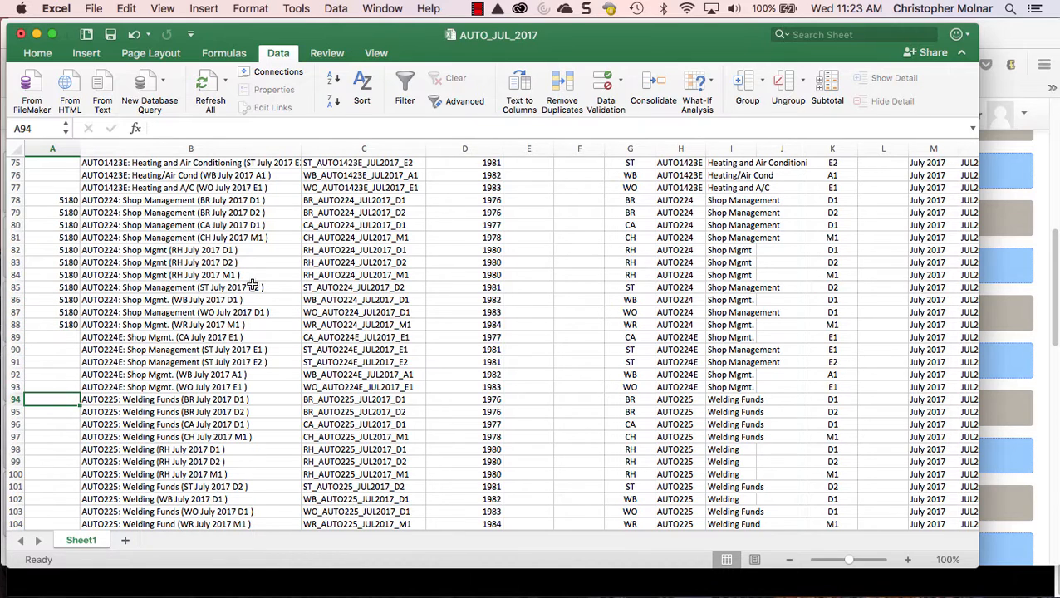
pyautogui.press('super+Tab')
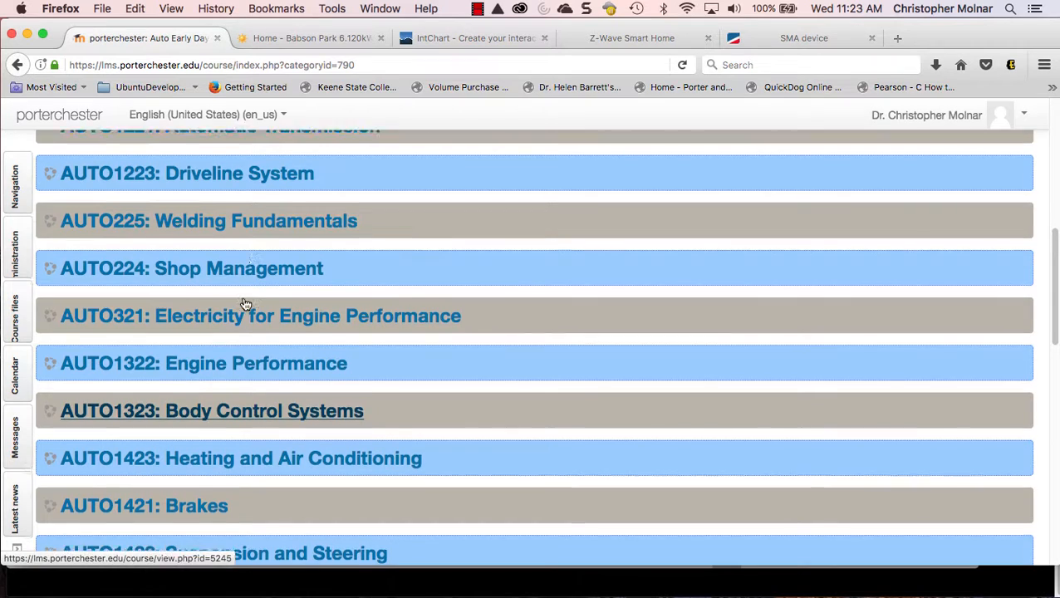
pyautogui.scroll(2, 246, 304)
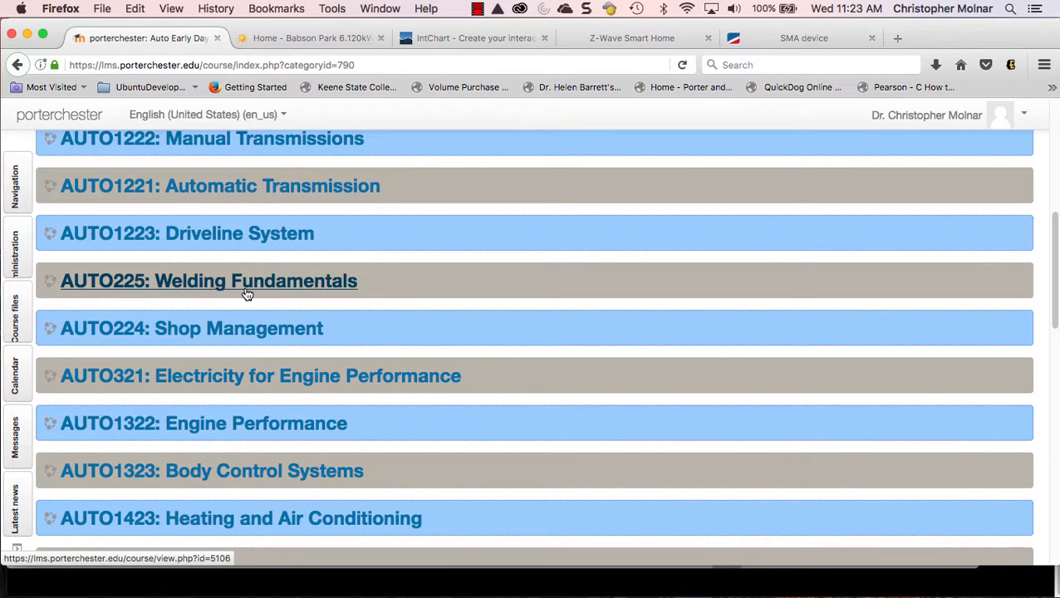
pyautogui.press('super+Tab')
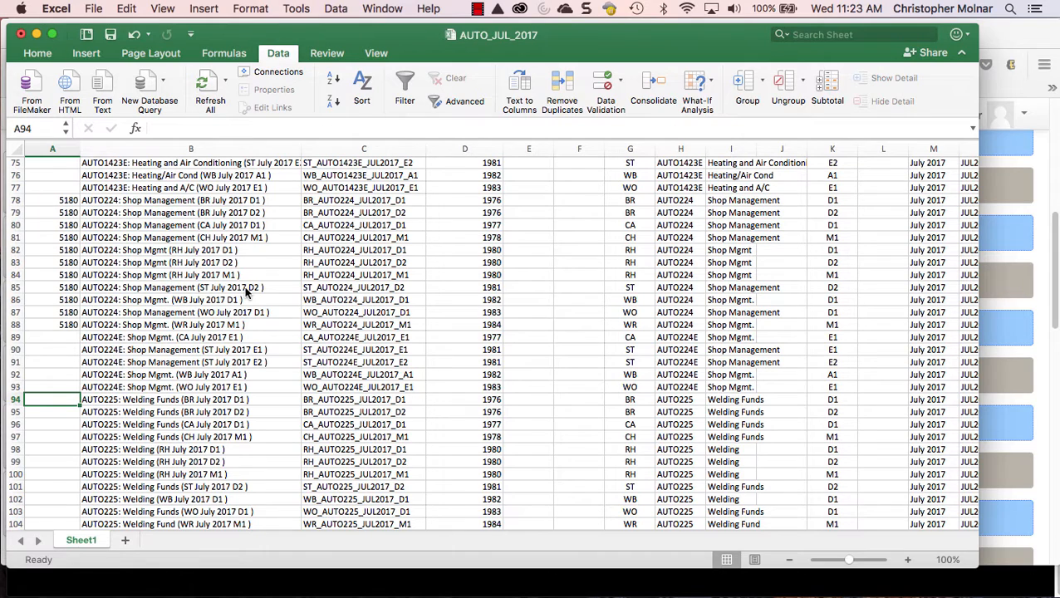
pyautogui.write('5106')
pyautogui.press('Return')
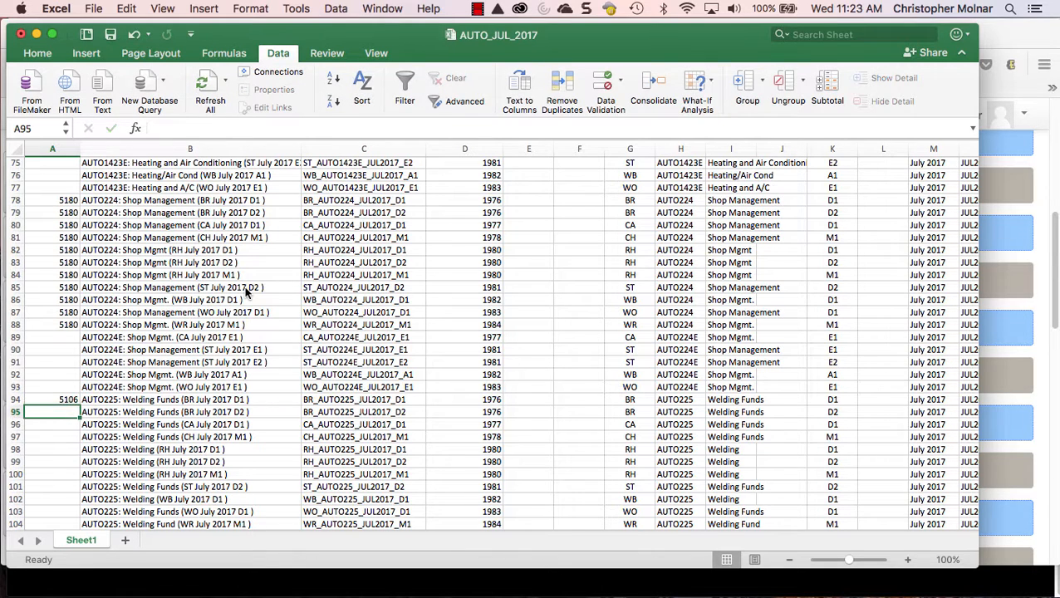
# - Copy the master course ID from A94 into A95:A104 for the remaining AUTO225 sections, excluding the AUTO225E rows
pyautogui.press('Up')
pyautogui.press('super+c')
pyautogui.press('Down')
pyautogui.hotkey('shift', 'Down')
pyautogui.hotkey('shift', 'Down')
pyautogui.hotkey('shift', 'Down')
pyautogui.hotkey('shift', 'Down')
pyautogui.hotkey('shift', 'Down')
pyautogui.hotkey('shift', 'Down')
pyautogui.hotkey('shift', 'Down')
pyautogui.hotkey('shift', 'Down')
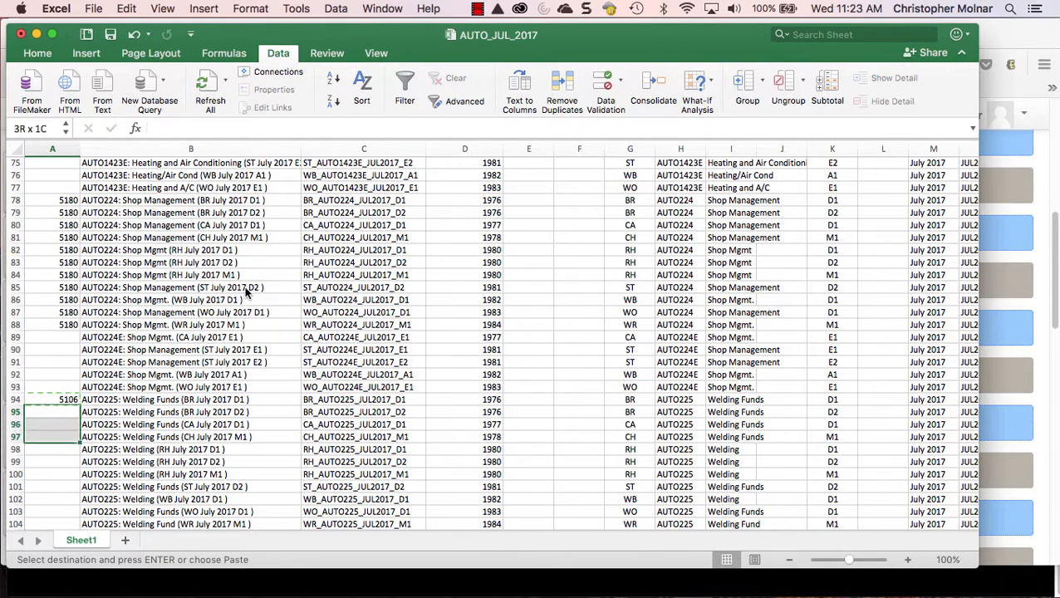
pyautogui.scroll(-2, 276, 320)
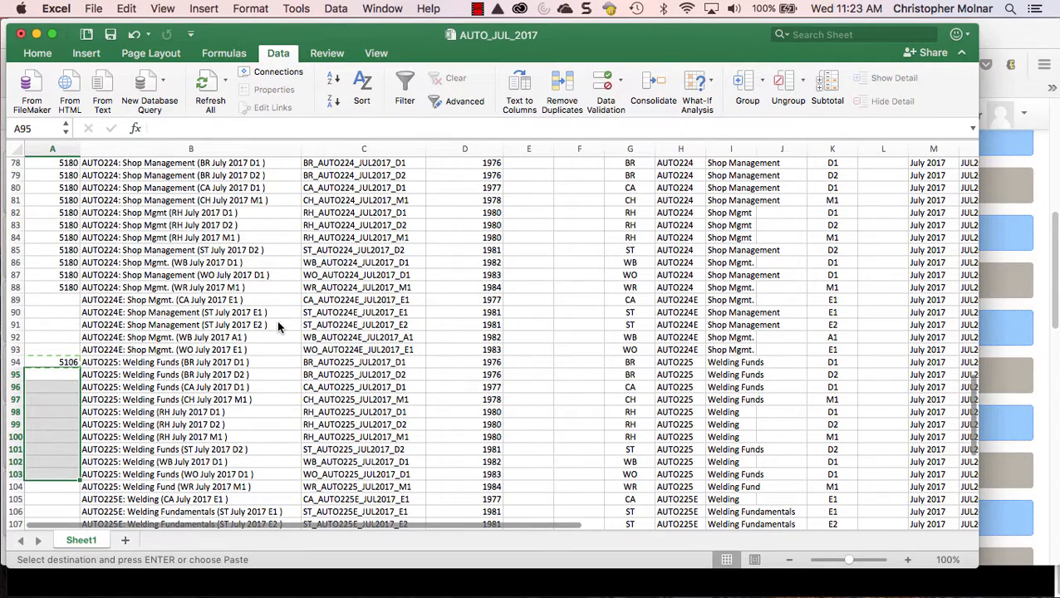
pyautogui.hotkey('shift', 'Down')
pyautogui.press('super+v')
pyautogui.press('Escape')
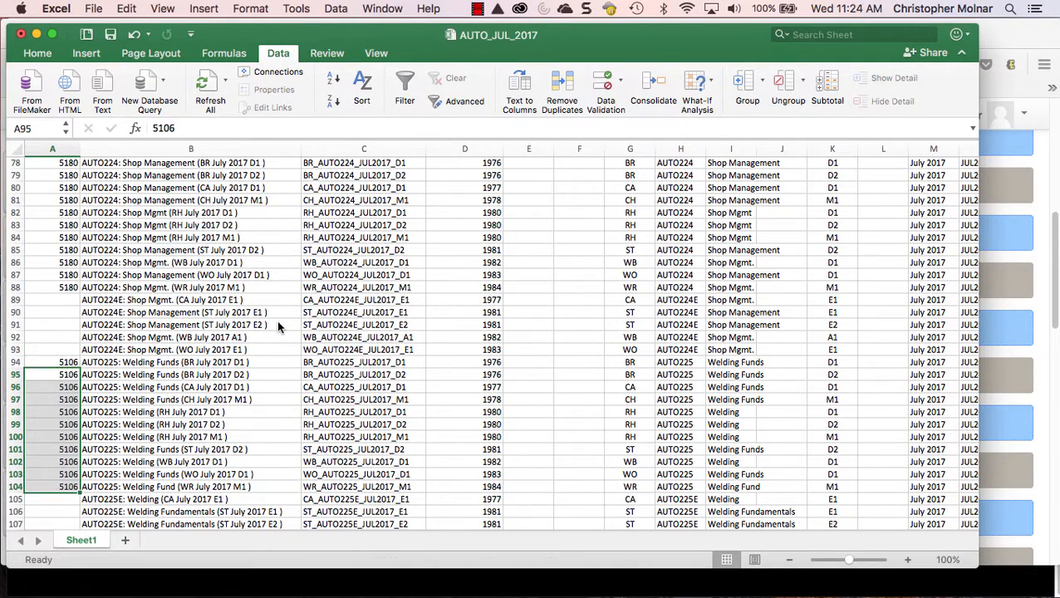
# - Look up the course ID of AUTO321 Electricity for Engine Performance in Firefox and enter 5246 in A110 of the Excel sheet
pyautogui.press('Down')
pyautogui.press('Down')
pyautogui.press('Down')
pyautogui.press('Down')
pyautogui.press('Down')
pyautogui.press('Down')
pyautogui.press('Down')
pyautogui.press('Down')
pyautogui.press('Down')
pyautogui.press('Down')
pyautogui.press('Down')
pyautogui.press('Down')
pyautogui.press('Down')
pyautogui.press('Down')
pyautogui.press('Down')
pyautogui.press('Down')
pyautogui.press('Down')
pyautogui.press('Down')
pyautogui.press('Down')
pyautogui.press('Down')
pyautogui.press('Down')
pyautogui.press('Down')
pyautogui.press('Down')
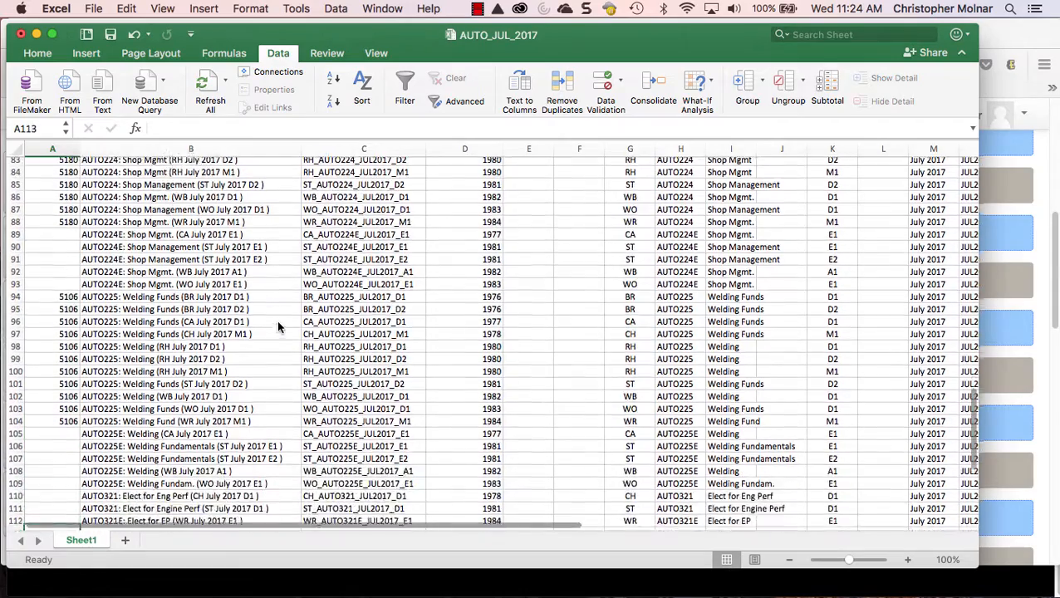
pyautogui.press('Up')
pyautogui.press('Up')
pyautogui.press('Up')
pyautogui.press('Up')
pyautogui.press('Up')
pyautogui.press('Up')
pyautogui.press('Up')
pyautogui.press('Up')
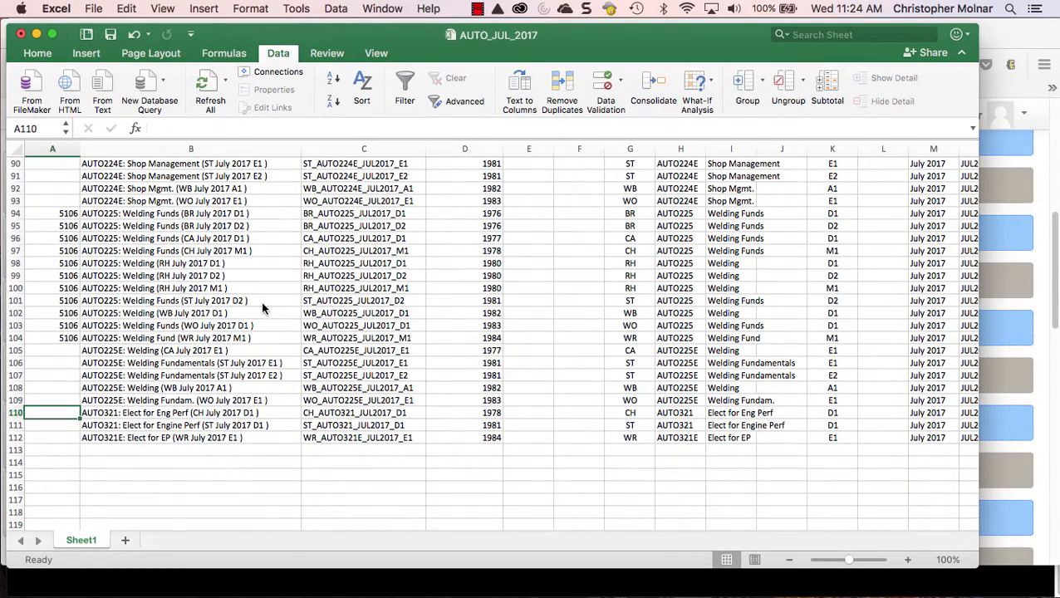
pyautogui.press('super+Tab')
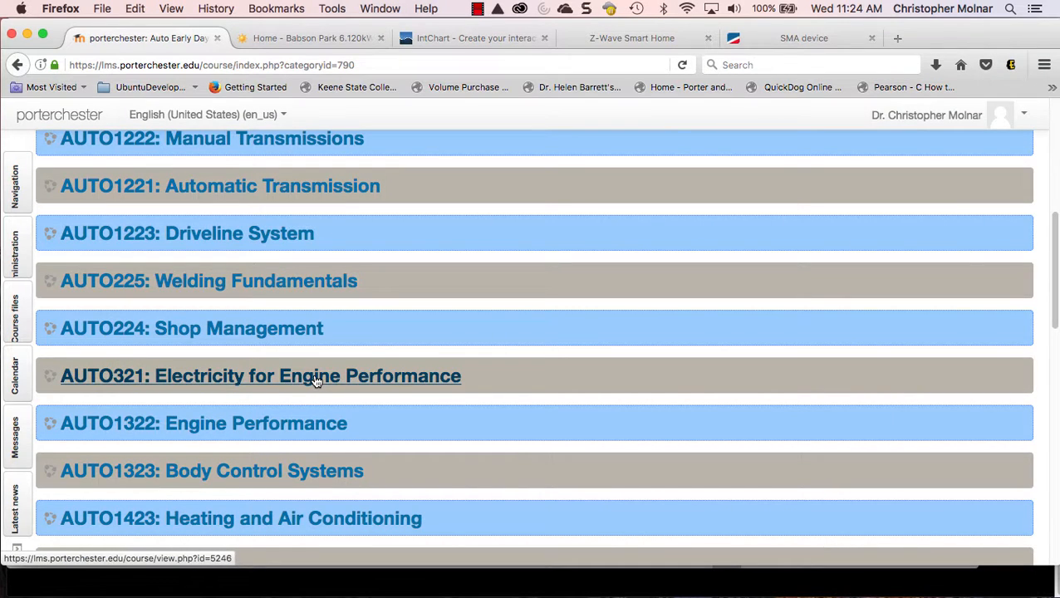
pyautogui.press('super+Tab')
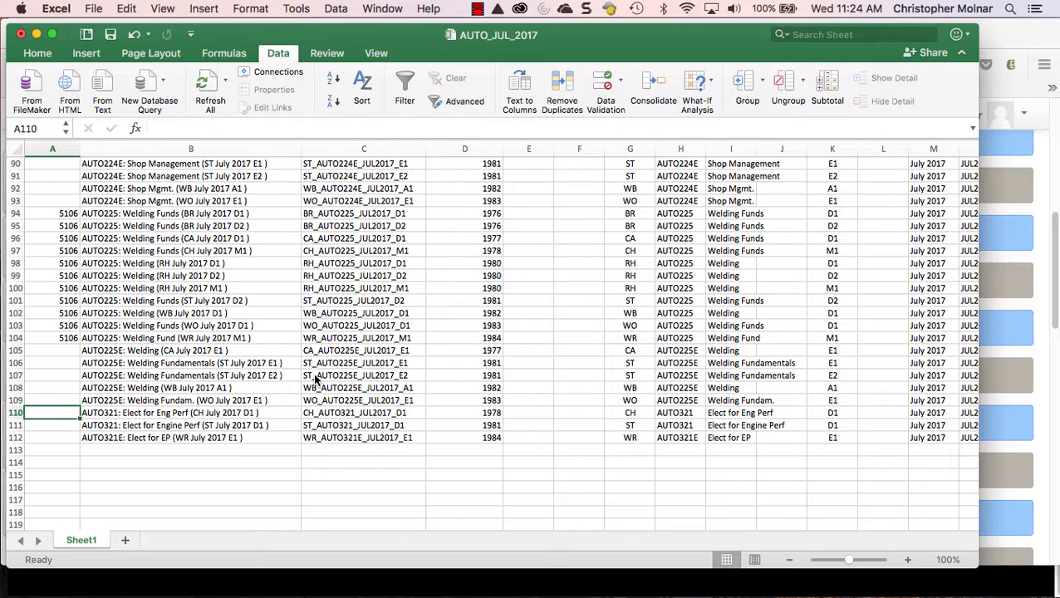
pyautogui.write('5246')
pyautogui.press('Return')
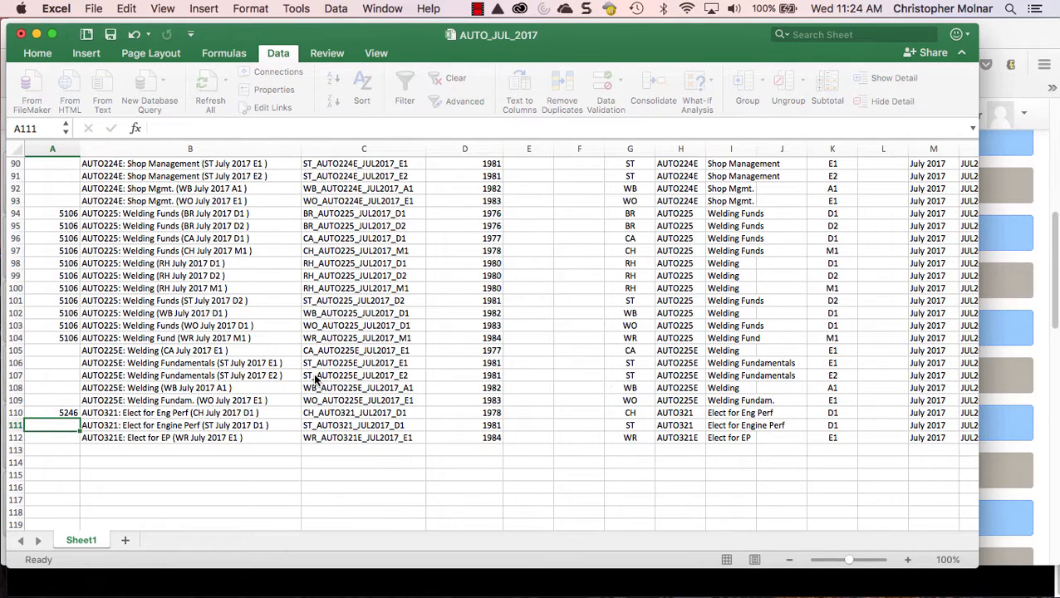
# - Copy the master course ID from A110 into A111 for the other AUTO321 section
pyautogui.press('Up')
pyautogui.press('super+c')
pyautogui.press('Down')
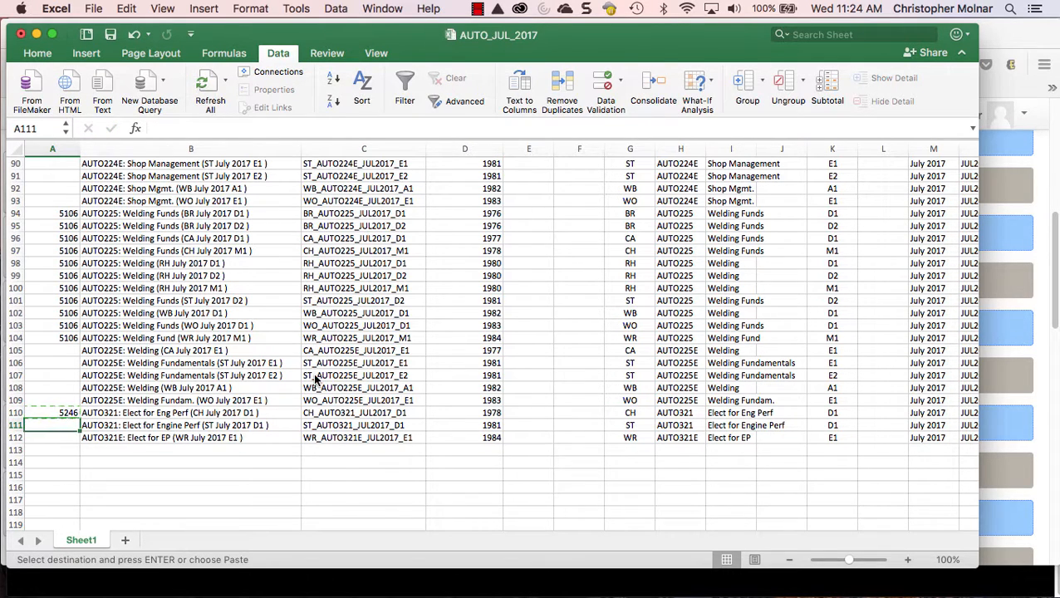
pyautogui.press('super+v')
pyautogui.press('Escape')
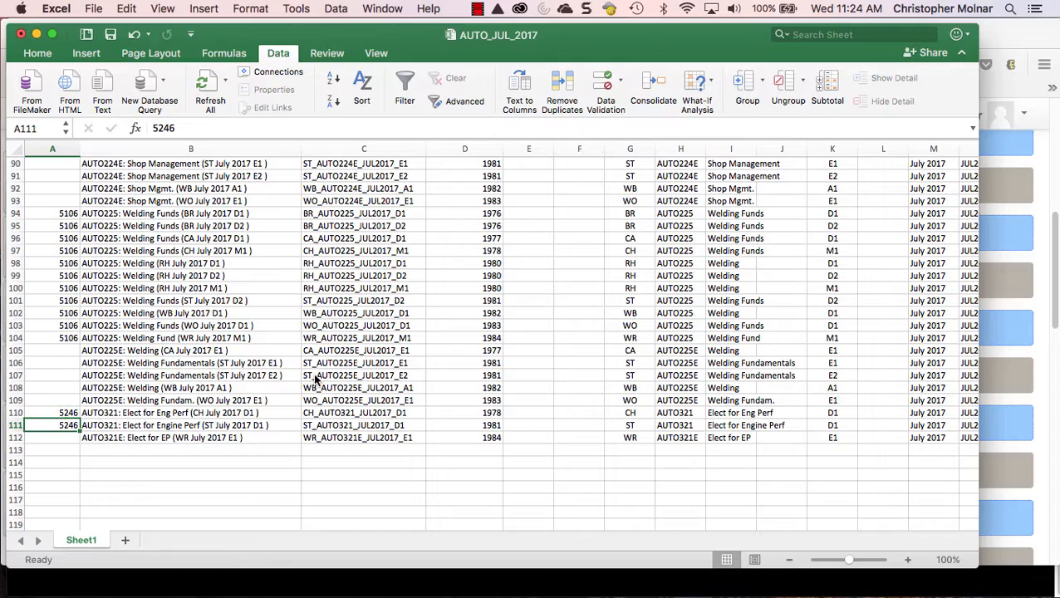
# - Review the master course column from the AUTO321 rows back up to the sheet's start, ending at the blank AUTO1121E cell A5
pyautogui.press('Up')
pyautogui.press('Up')
pyautogui.press('Up')
pyautogui.press('Up')
pyautogui.press('Up')
pyautogui.press('Up')
pyautogui.press('Up')
pyautogui.press('Up')
pyautogui.press('Up')
pyautogui.press('Up')
pyautogui.press('Up')
pyautogui.press('Up')
pyautogui.press('Up')
pyautogui.press('Up')
pyautogui.press('Up')
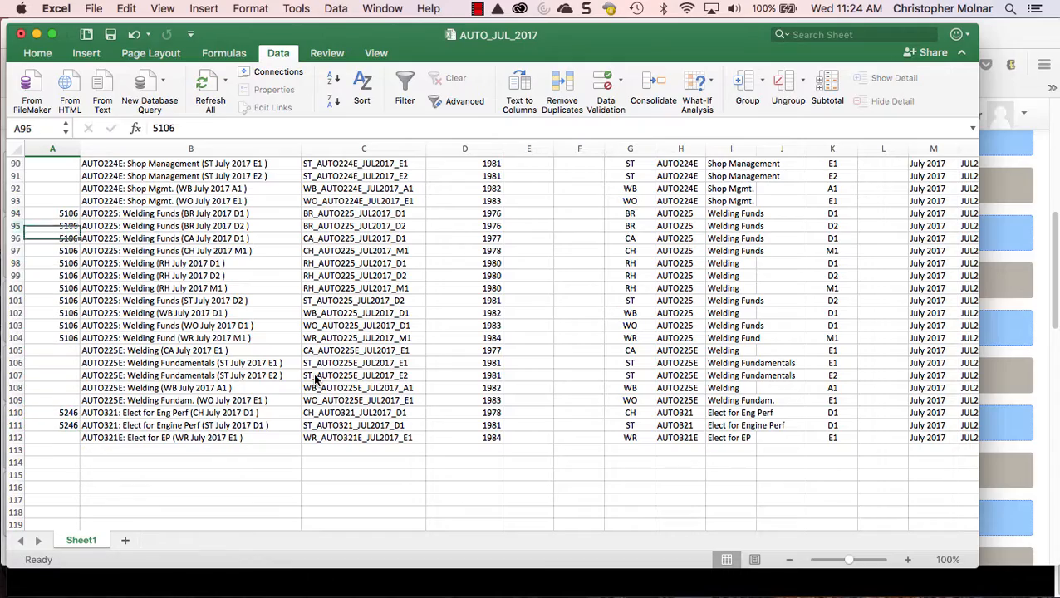
pyautogui.press('Up')
pyautogui.press('Up')
pyautogui.press('Up')
pyautogui.press('Up')
pyautogui.press('Up')
pyautogui.press('Up')
pyautogui.press('Up')
pyautogui.press('Up')
pyautogui.press('Up')
pyautogui.press('Up')
pyautogui.press('Up')
pyautogui.press('Up')
pyautogui.press('Up')
pyautogui.press('Up')
pyautogui.press('Up')
pyautogui.press('Up')
pyautogui.press('Up')
pyautogui.press('Up')
pyautogui.press('Up')
pyautogui.press('Up')
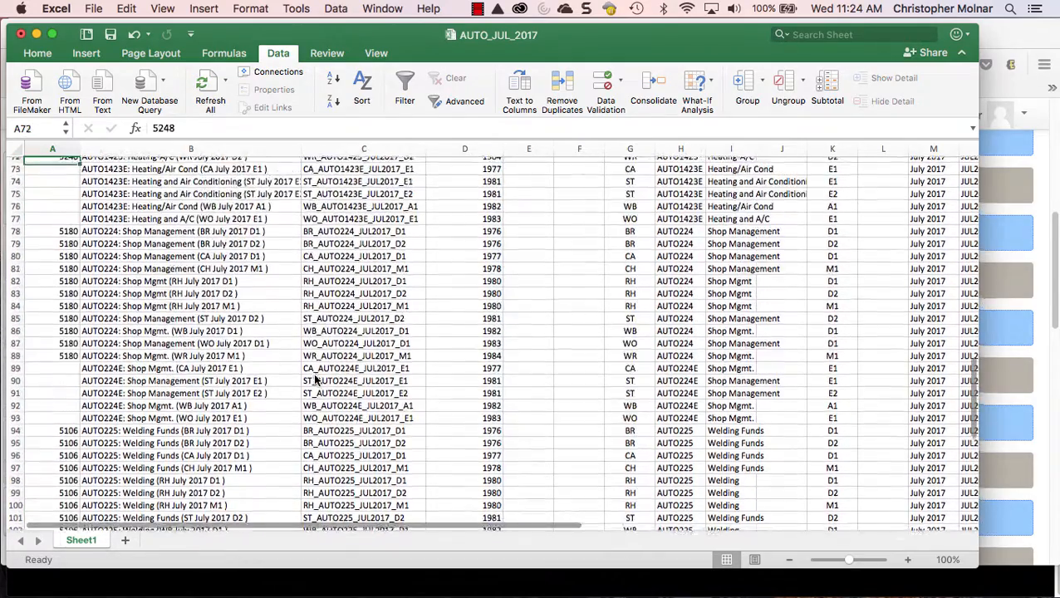
pyautogui.press('Up')
pyautogui.press('Up')
pyautogui.press('Up')
pyautogui.press('Up')
pyautogui.press('Up')
pyautogui.press('Up')
pyautogui.press('Up')
pyautogui.press('Up')
pyautogui.press('Up')
pyautogui.press('Up')
pyautogui.press('Up')
pyautogui.press('Up')
pyautogui.press('Up')
pyautogui.press('Up')
pyautogui.press('Up')
pyautogui.press('Up')
pyautogui.press('Up')
pyautogui.press('Up')
pyautogui.press('Up')
pyautogui.press('Up')
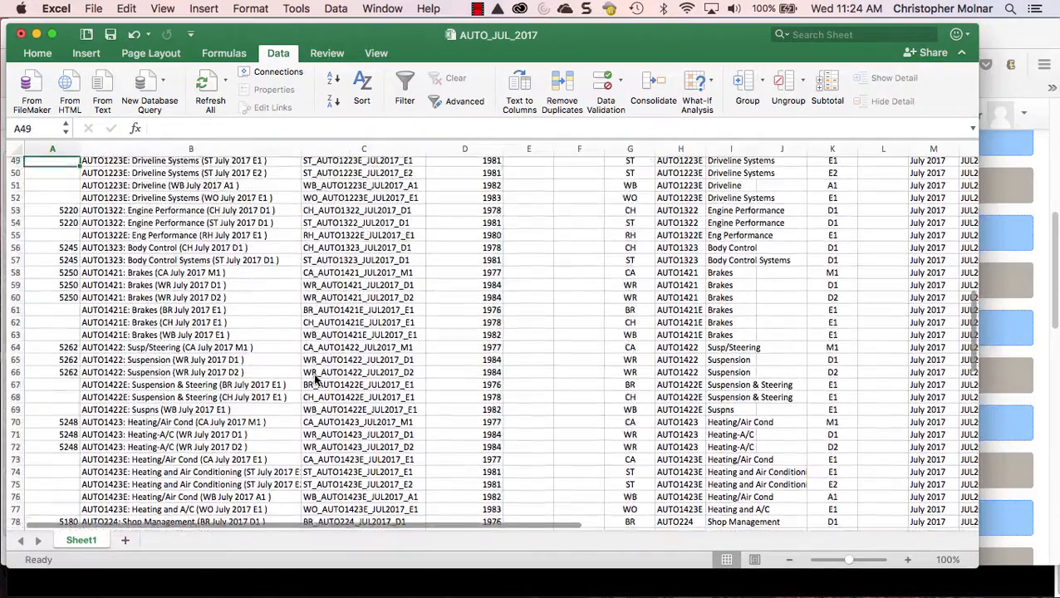
pyautogui.press('Up')
pyautogui.press('Up')
pyautogui.press('Up')
pyautogui.press('Up')
pyautogui.press('Up')
pyautogui.press('Up')
pyautogui.press('Up')
pyautogui.press('Up')
pyautogui.press('Up')
pyautogui.press('Up')
pyautogui.press('Up')
pyautogui.press('Up')
pyautogui.press('Up')
pyautogui.press('Up')
pyautogui.press('Up')
pyautogui.press('Up')
pyautogui.press('Up')
pyautogui.press('Up')
pyautogui.press('Up')
pyautogui.press('Up')
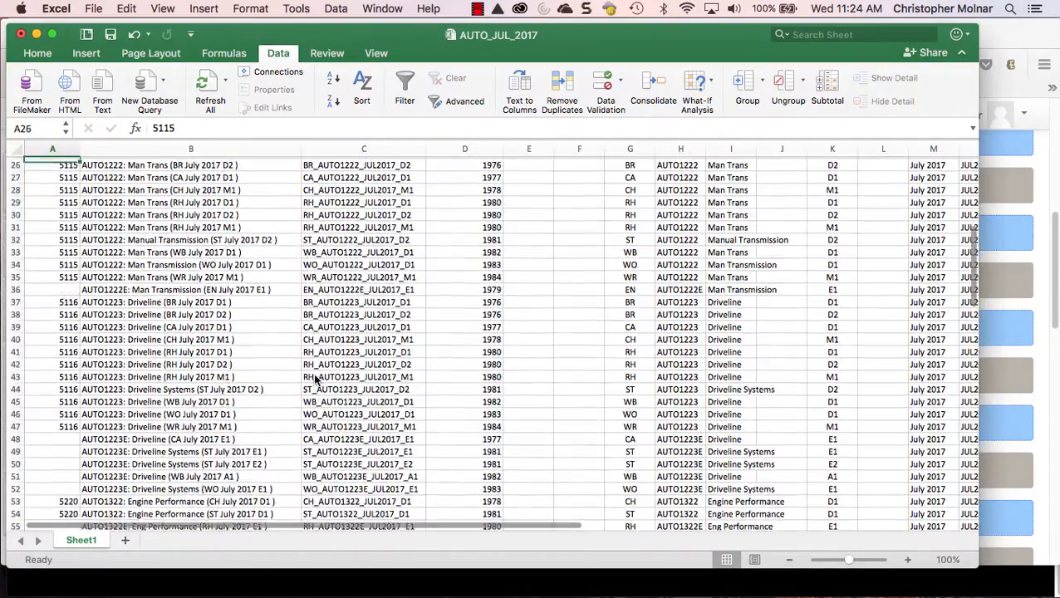
pyautogui.press('Up')
pyautogui.press('Up')
pyautogui.press('Up')
pyautogui.press('Up')
pyautogui.press('Up')
pyautogui.press('Up')
pyautogui.press('Up')
pyautogui.press('Up')
pyautogui.press('Up')
pyautogui.press('Up')
pyautogui.press('Up')
pyautogui.press('Up')
pyautogui.press('Up')
pyautogui.press('Up')
pyautogui.press('Up')
pyautogui.press('Up')
pyautogui.press('Up')
pyautogui.press('Up')
pyautogui.press('Up')
pyautogui.press('Up')
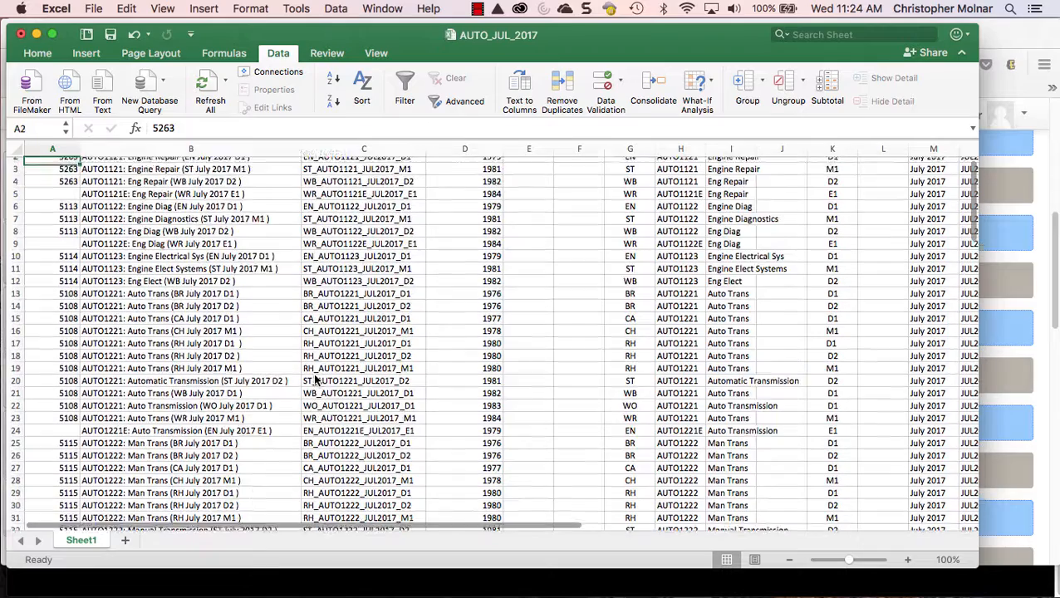
pyautogui.press('Up')
pyautogui.press('Down')
pyautogui.press('Down')
pyautogui.press('Down')
pyautogui.press('Down')
pyautogui.press('Down')
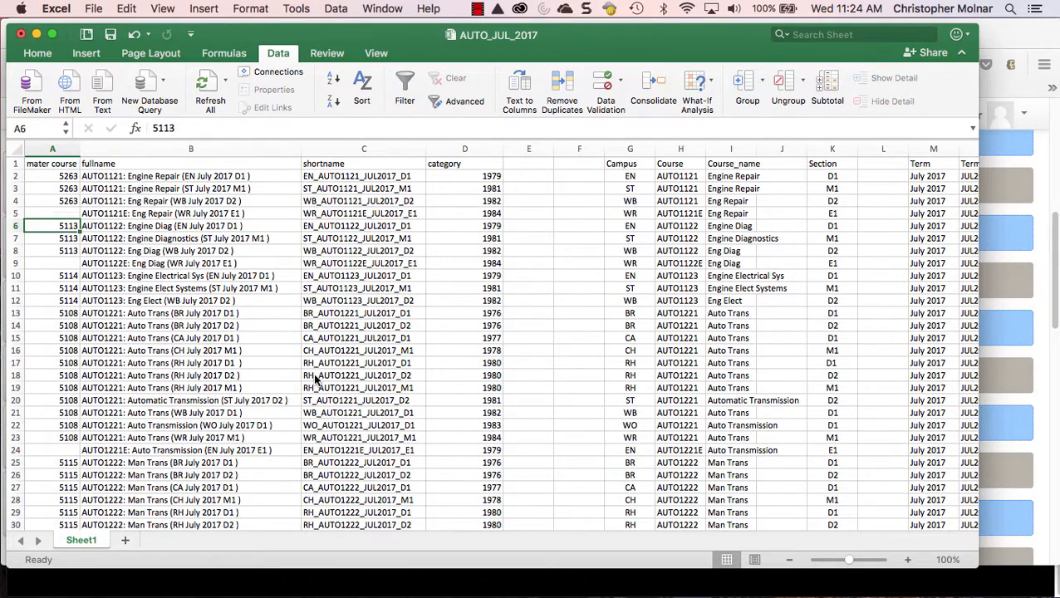
pyautogui.press('Up')
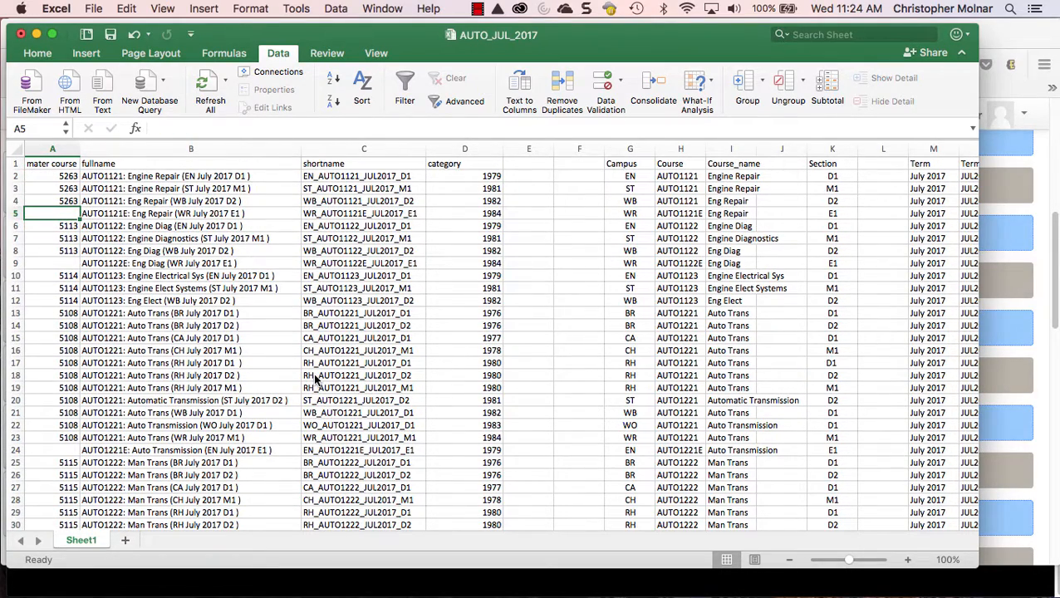
pyautogui.click(93, 8)
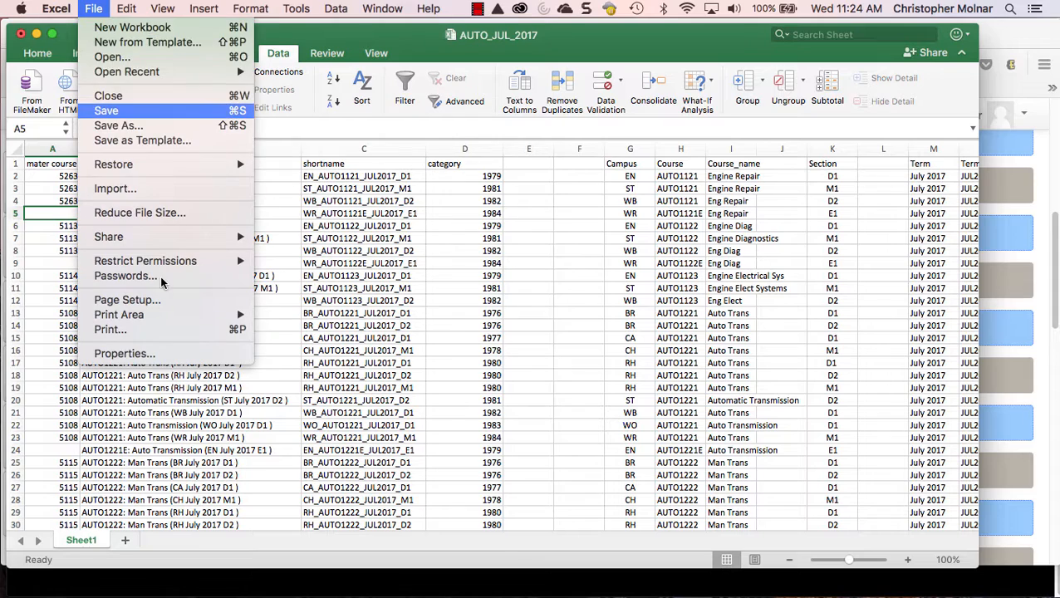
pyautogui.press('Escape')
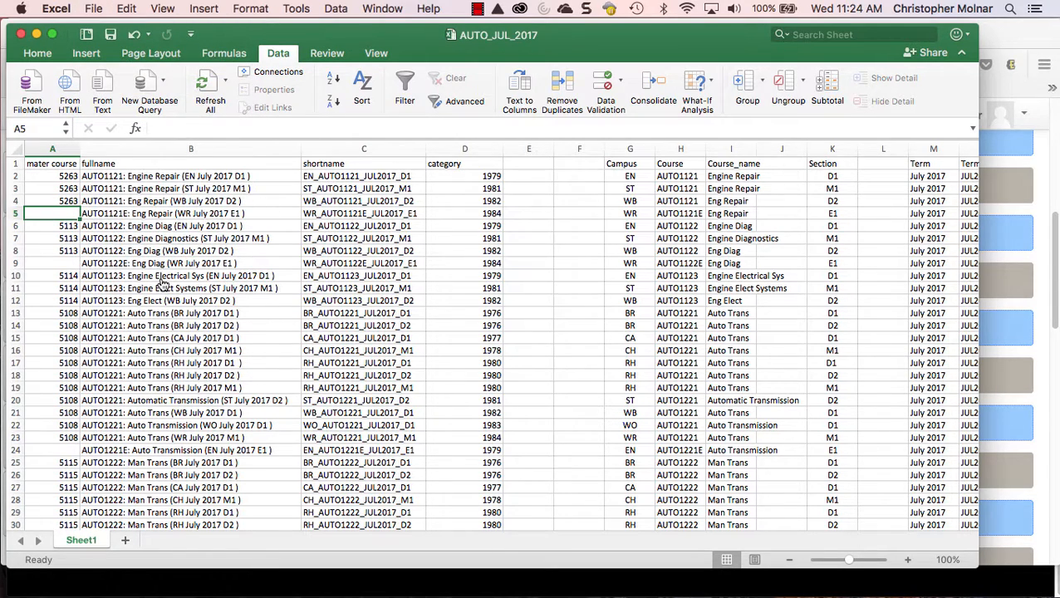
# - Switch to Firefox and show the course category Master Courses / Automotive (PCI) / Auto Afternoon & Evening courses
pyautogui.press('super+Tab')
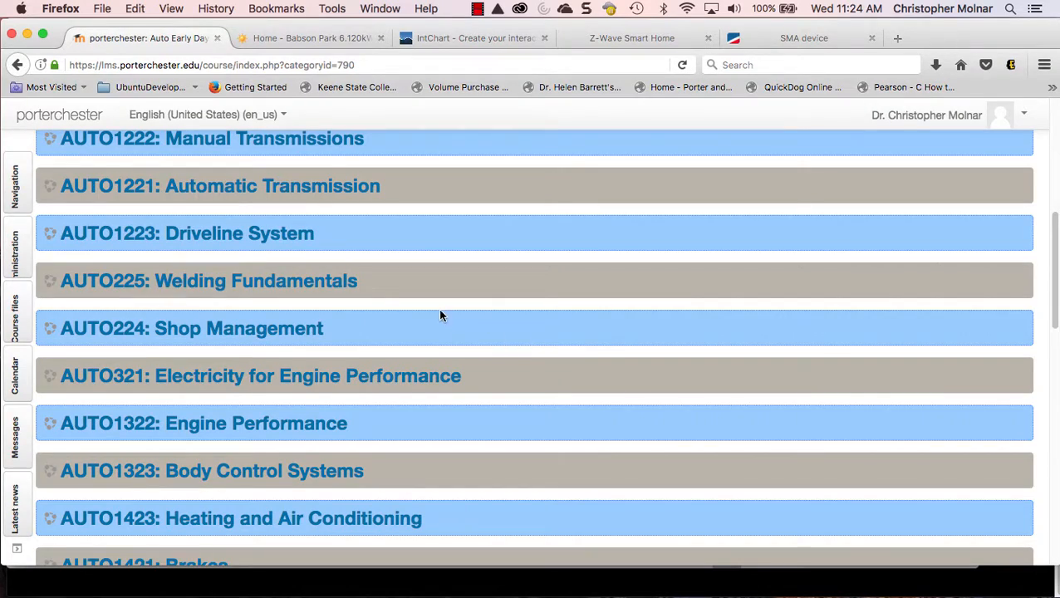
pyautogui.scroll(5, 438, 308)
pyautogui.click(424, 289)
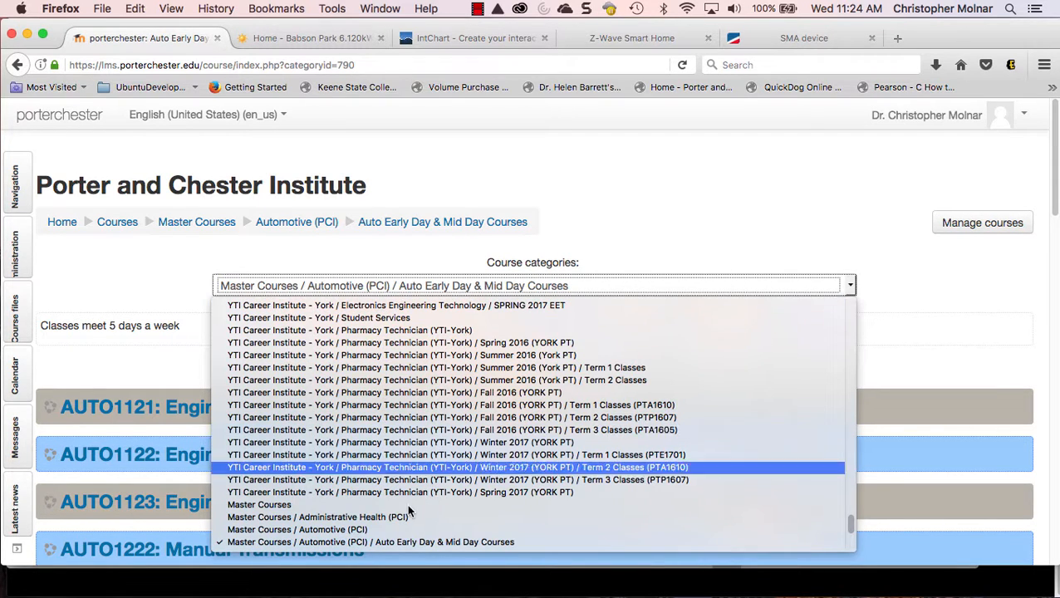
pyautogui.scroll(1, 409, 503)
pyautogui.scroll(2, 407, 502)
pyautogui.scroll(-6, 411, 498)
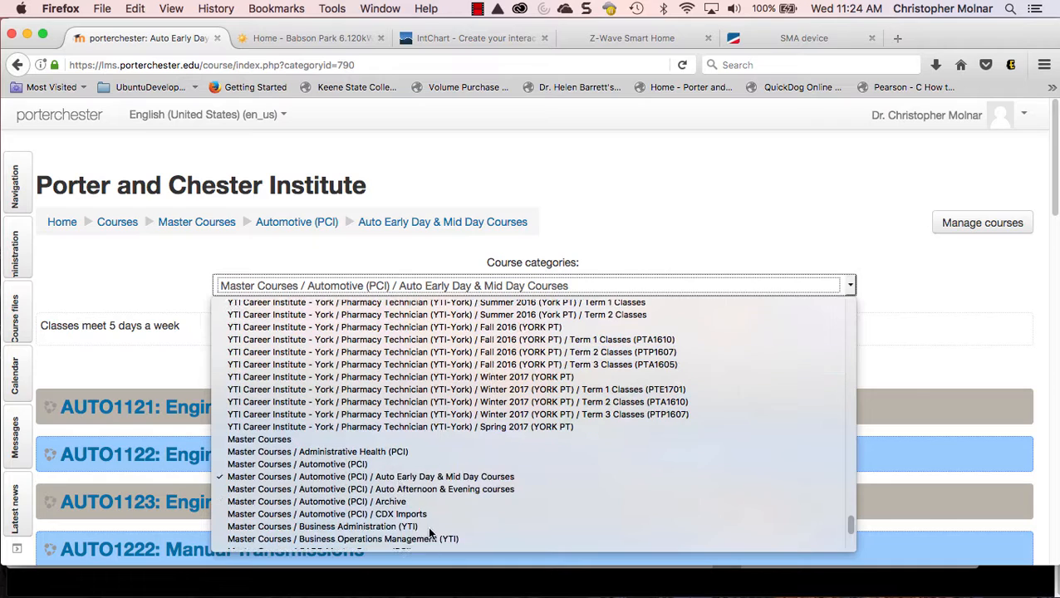
pyautogui.click(416, 490)
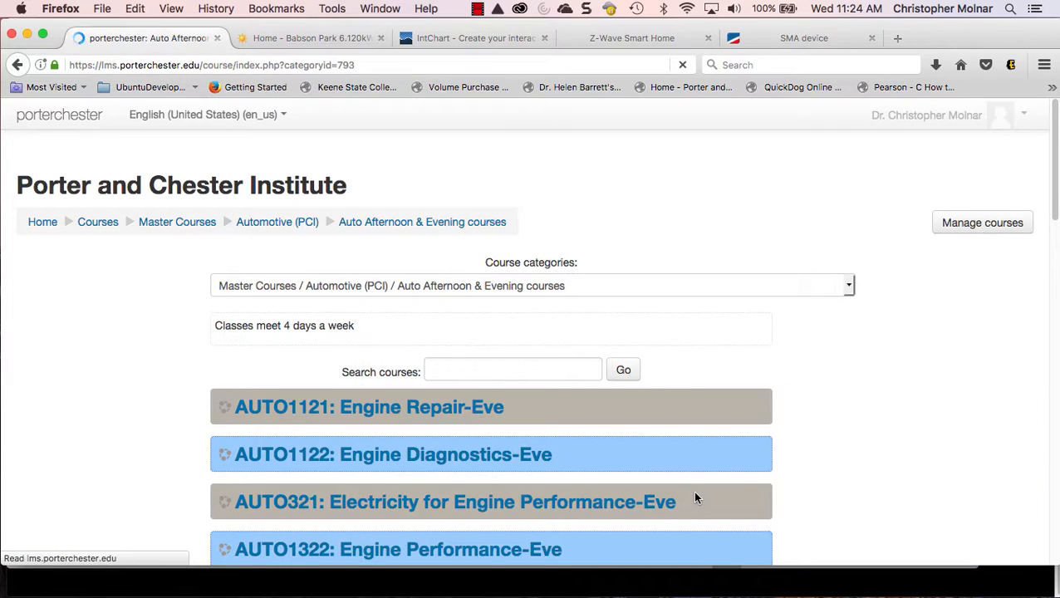
# - Look up the course ID of AUTO1121 Engine Repair-Eve in Firefox and enter 8632 in A5 of the Excel sheet
pyautogui.scroll(-2, 691, 490)
pyautogui.scroll(-3, 673, 495)
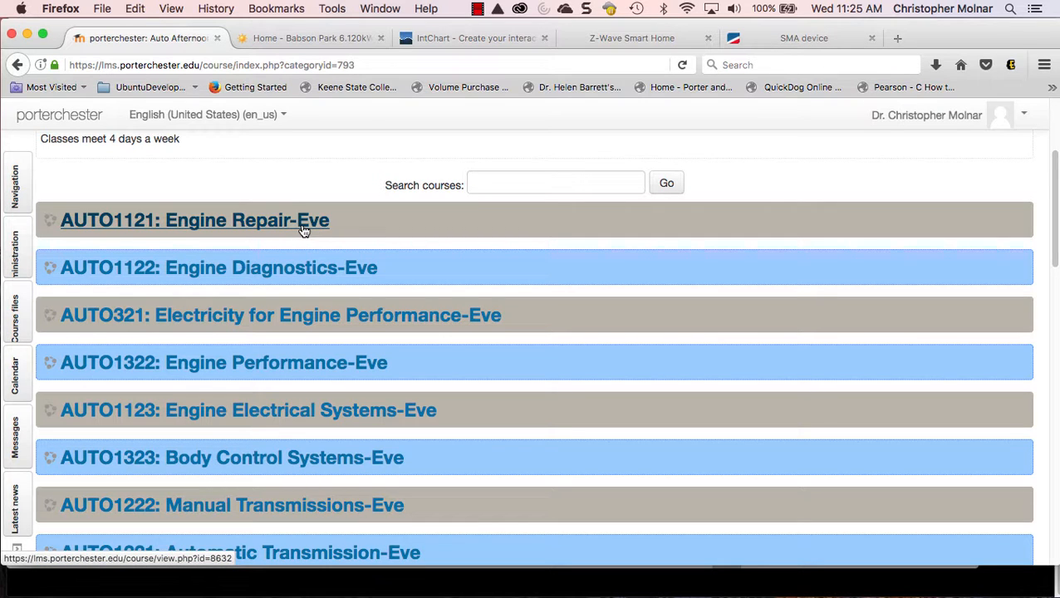
pyautogui.press('super+Tab')
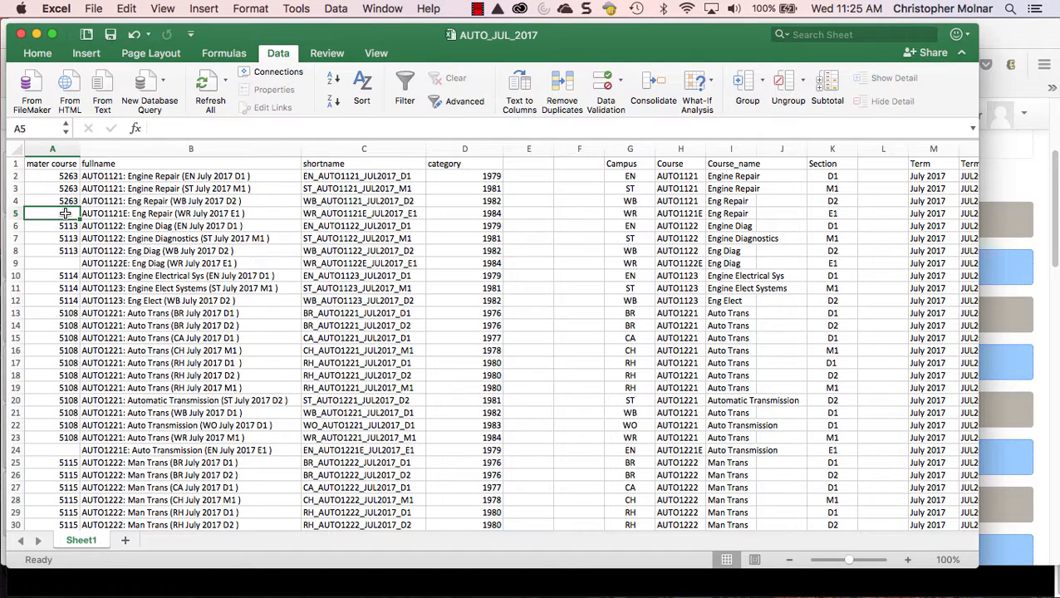
pyautogui.press('super+Tab')
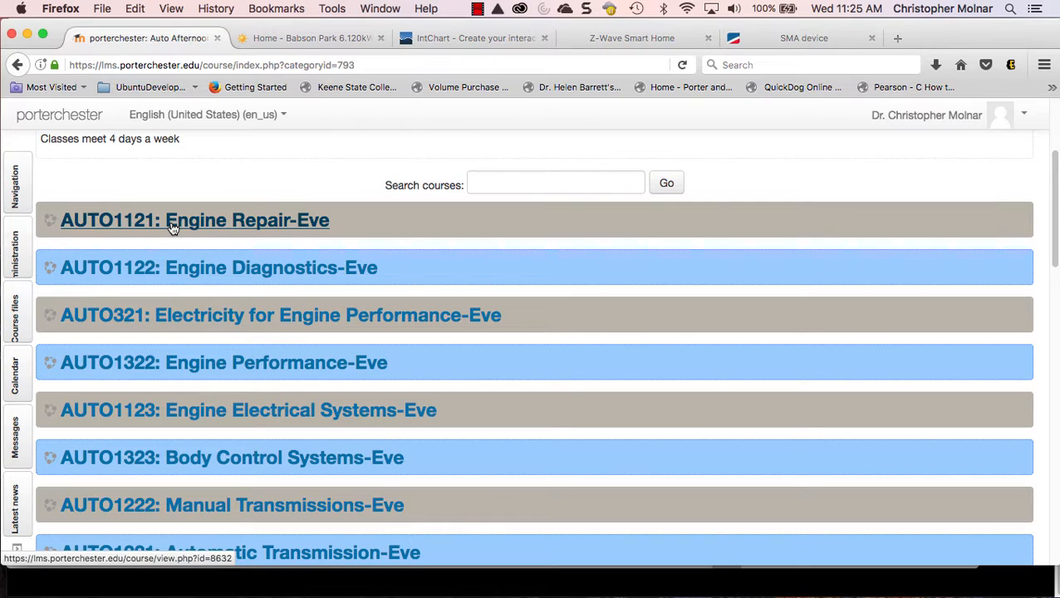
pyautogui.press('super+Tab')
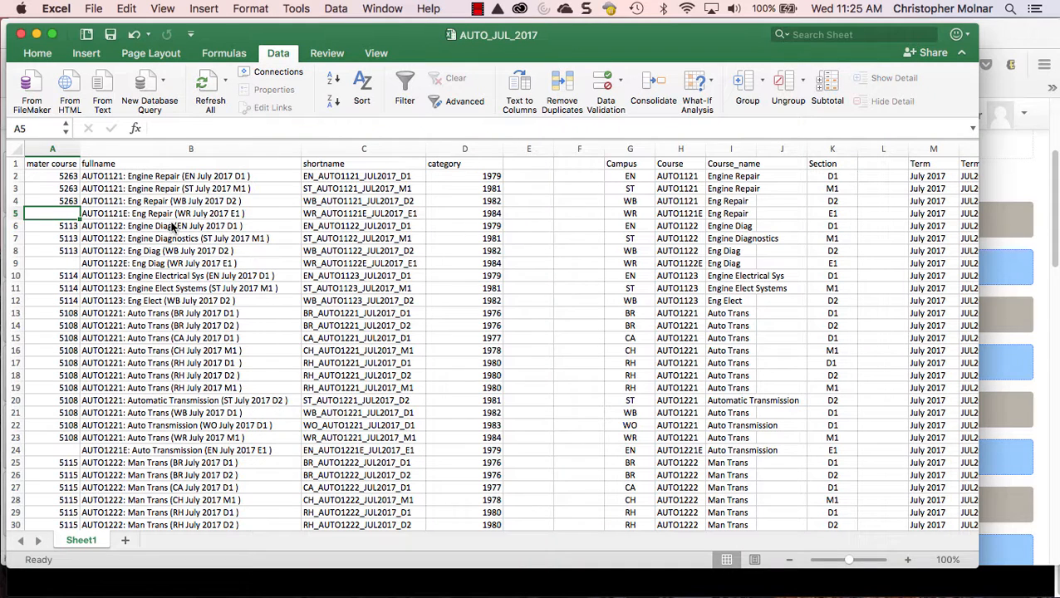
pyautogui.write('863')
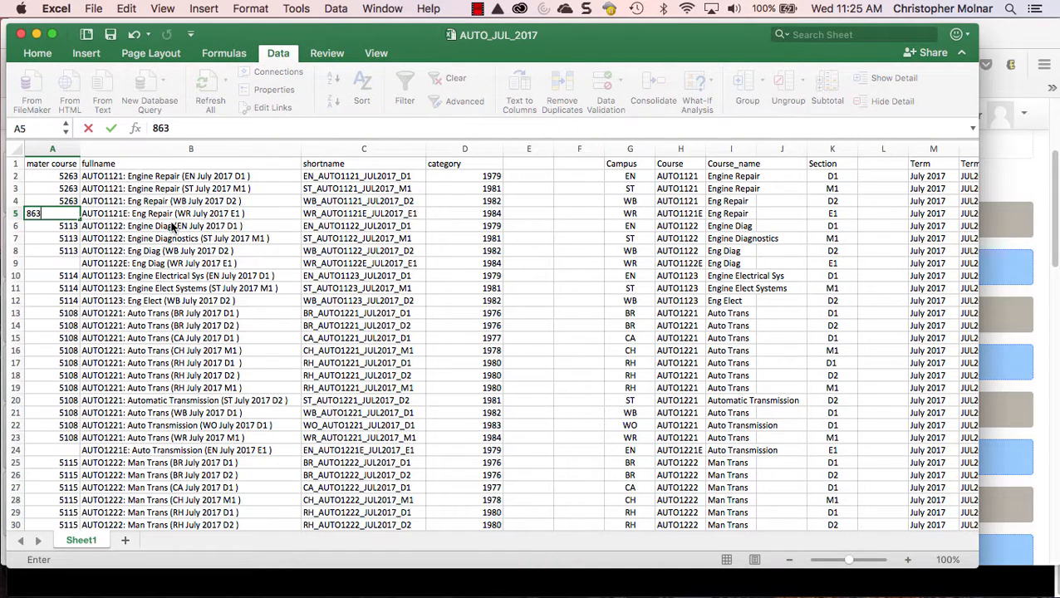
pyautogui.write('2')
pyautogui.press('Return')
# - Look up the course ID of AUTO1122 Engine Diagnostics-Eve in Firefox and enter 8633 in A9 of the Excel sheet
pyautogui.press('Down')
pyautogui.press('Down')
pyautogui.press('Down')
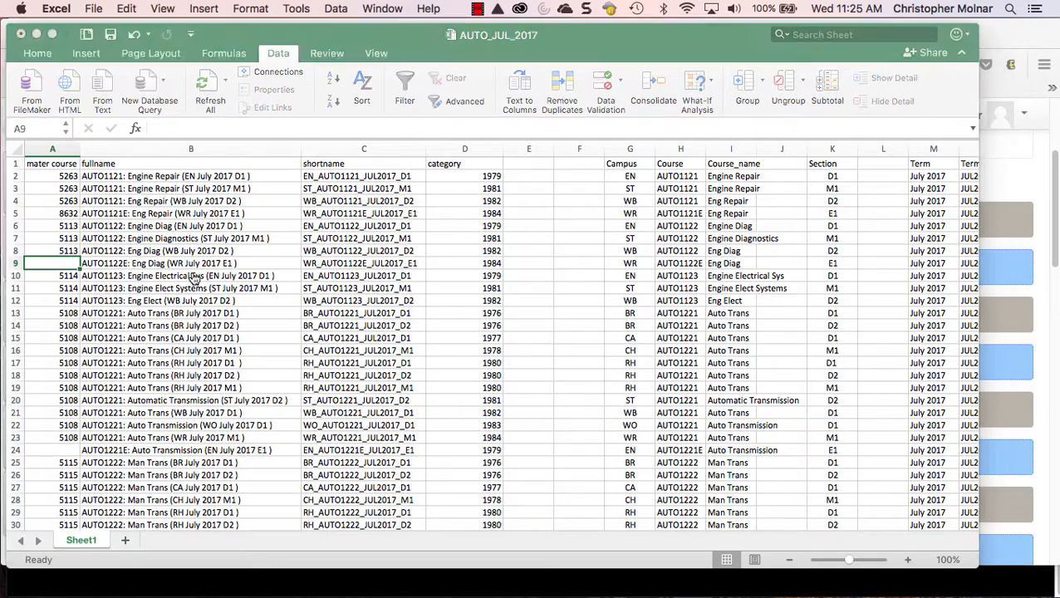
pyautogui.press('super+Tab')
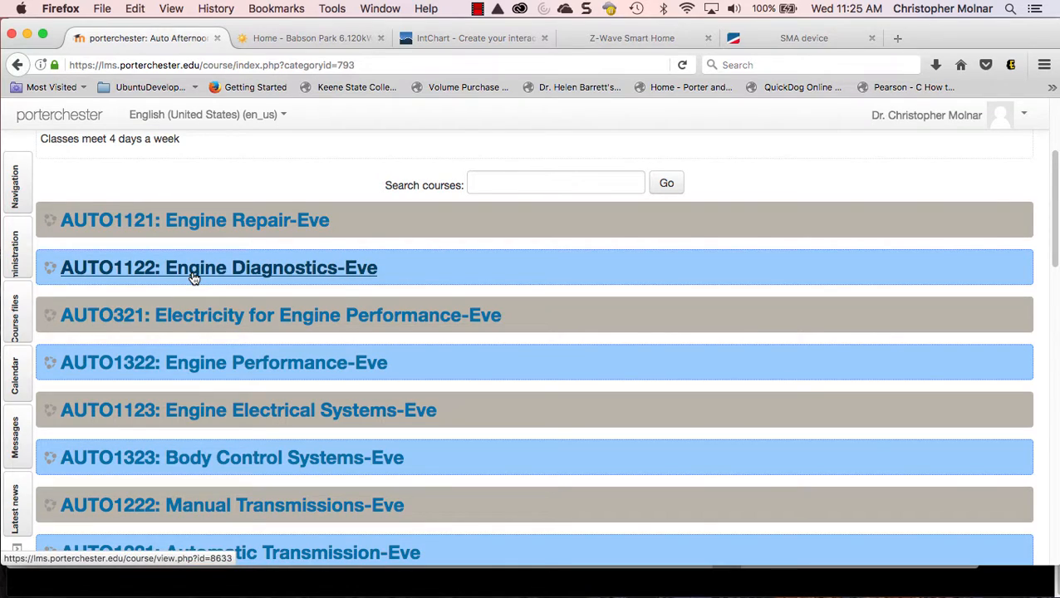
pyautogui.press('super+Tab')
pyautogui.write('85')
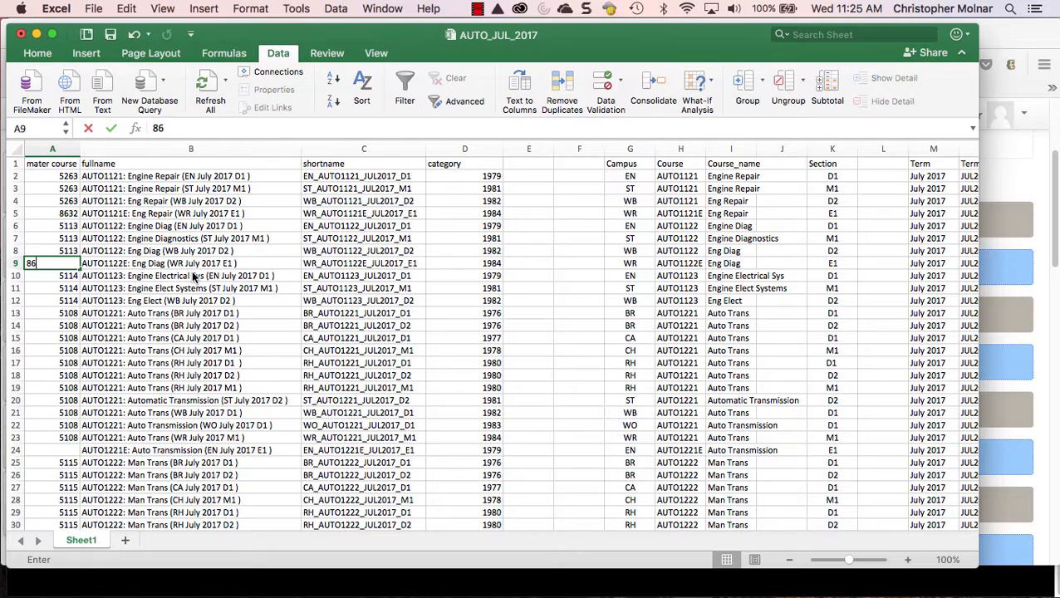
pyautogui.write('33')
pyautogui.press('Return')
# - Look up the course ID of AUTO1221 Automatic Transmission-Eve in Firefox and enter 8636 in A24 of the Excel sheet
pyautogui.press('Return')
pyautogui.press('Return')
pyautogui.press('Return')
pyautogui.press('Return')
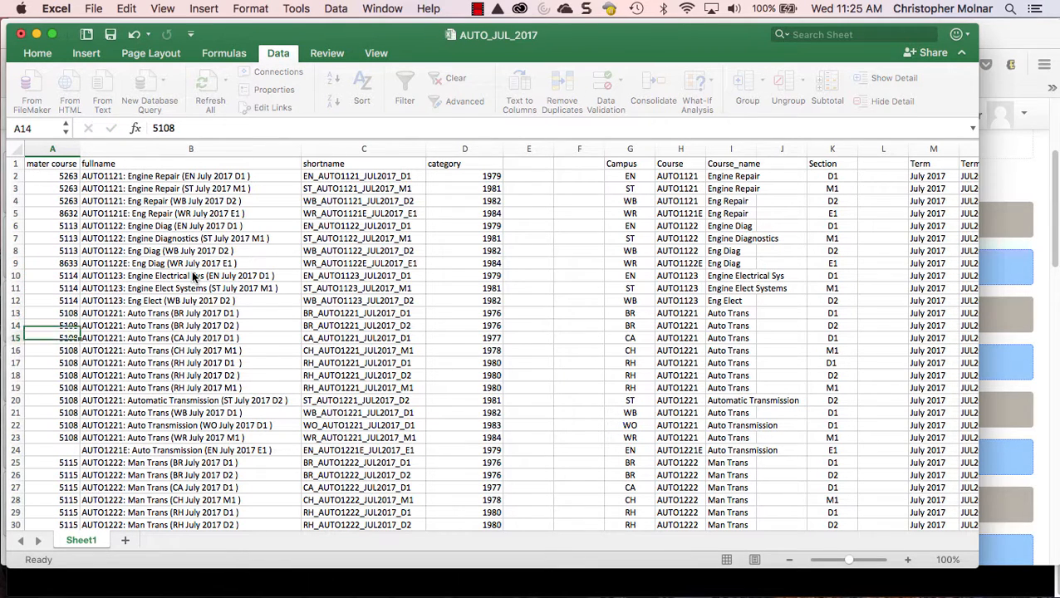
pyautogui.press('Return')
pyautogui.press('Return')
pyautogui.press('Return')
pyautogui.press('Return')
pyautogui.press('Return')
pyautogui.press('Return')
pyautogui.press('Return')
pyautogui.press('Return')
pyautogui.press('Return')
pyautogui.press('Return')
pyautogui.press('Return')
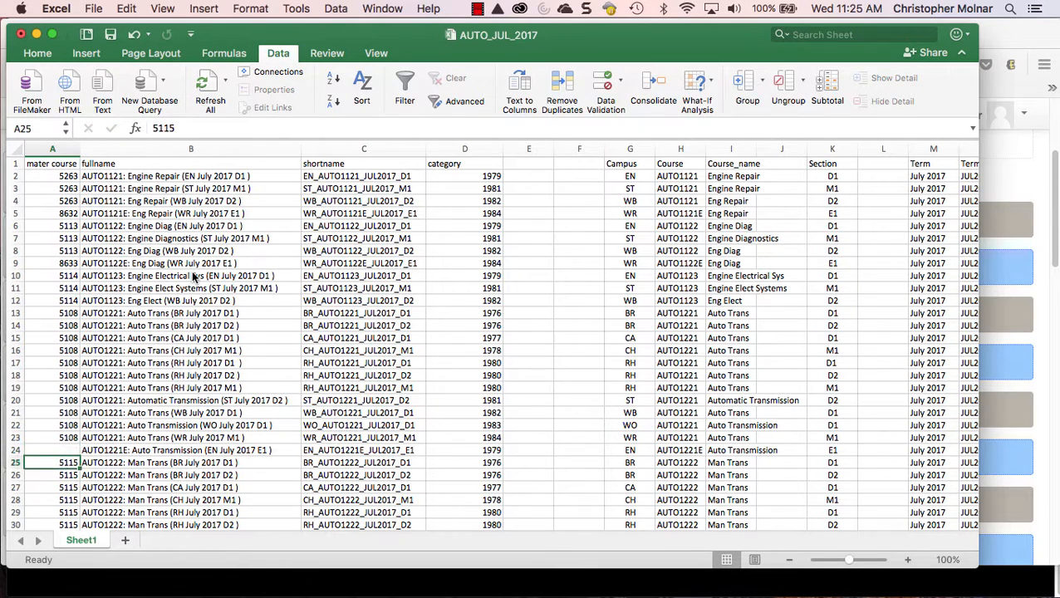
pyautogui.press('Up')
pyautogui.press('super+Tab')
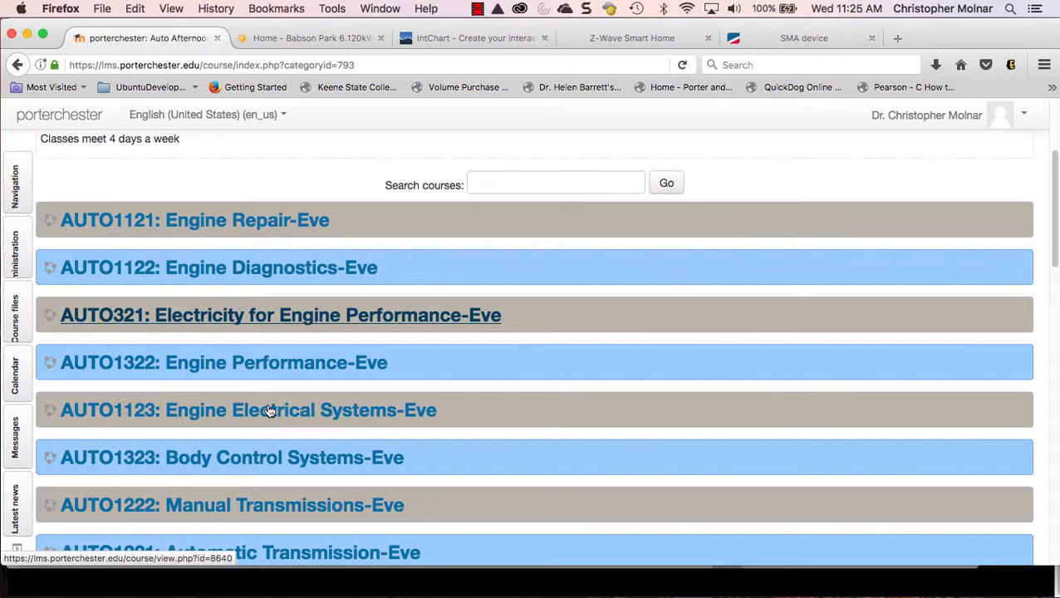
pyautogui.scroll(-3, 270, 441)
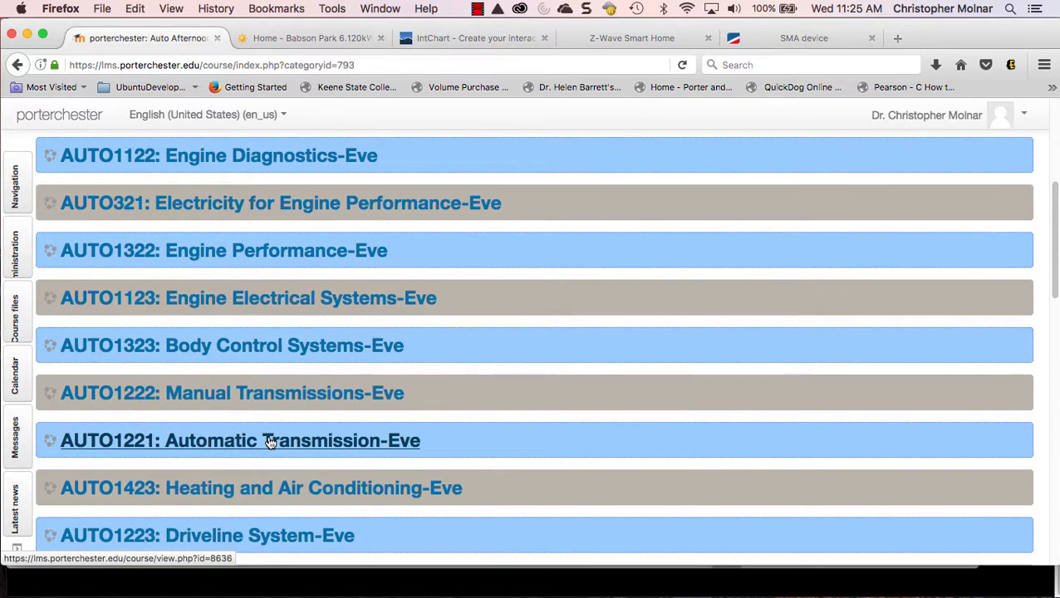
pyautogui.press('super+Tab')
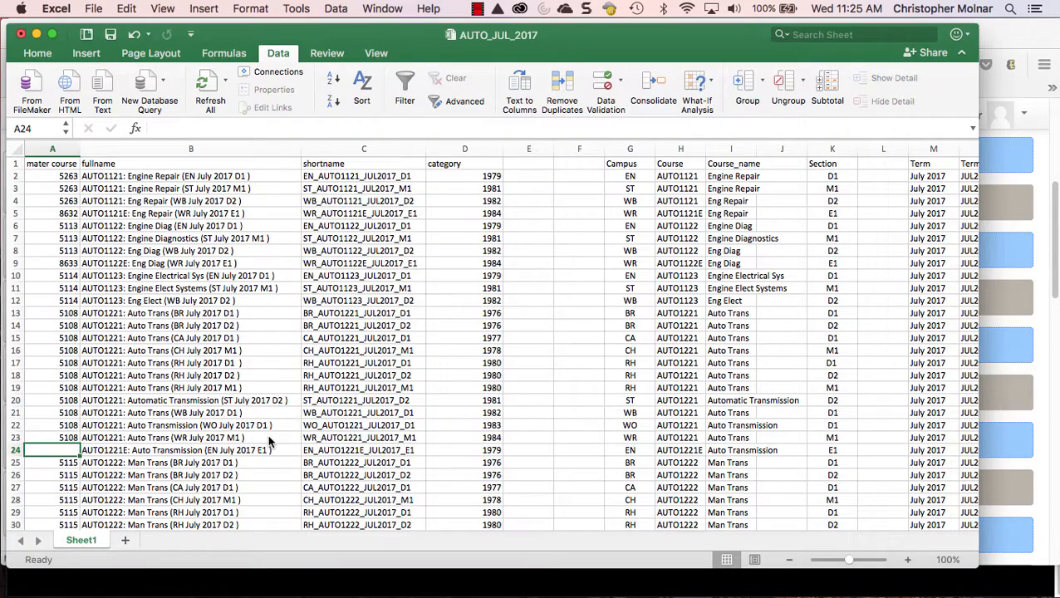
pyautogui.write('863')
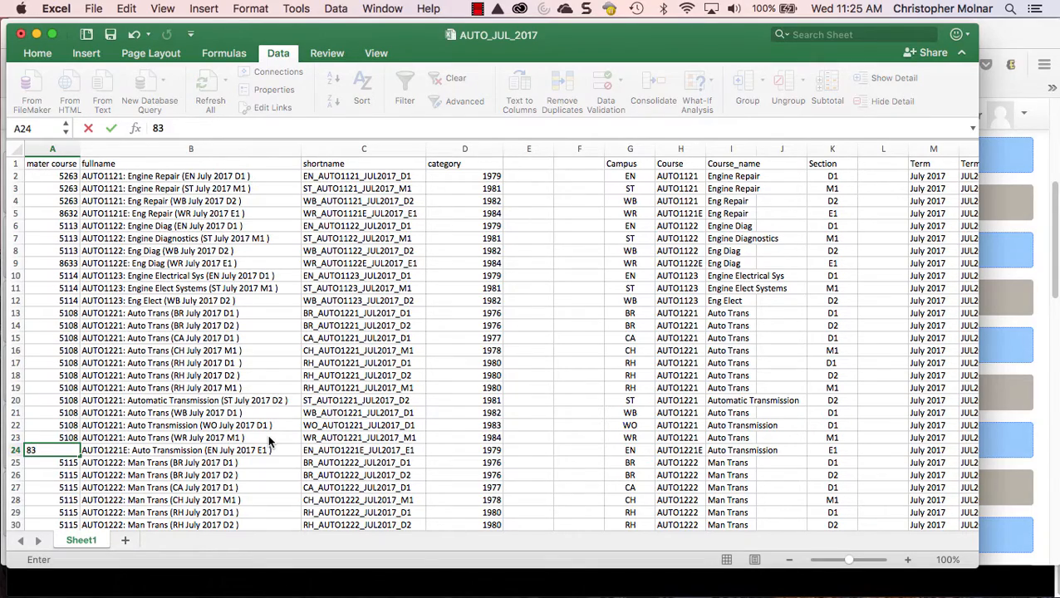
pyautogui.write('6')
pyautogui.press('Return')
# - Look up the course ID of AUTO1222 Manual Transmissions-Eve in Firefox and enter 8635 in A36 of the Excel sheet
pyautogui.scroll(-5, 274, 415)
pyautogui.scroll(-4, 72, 388)
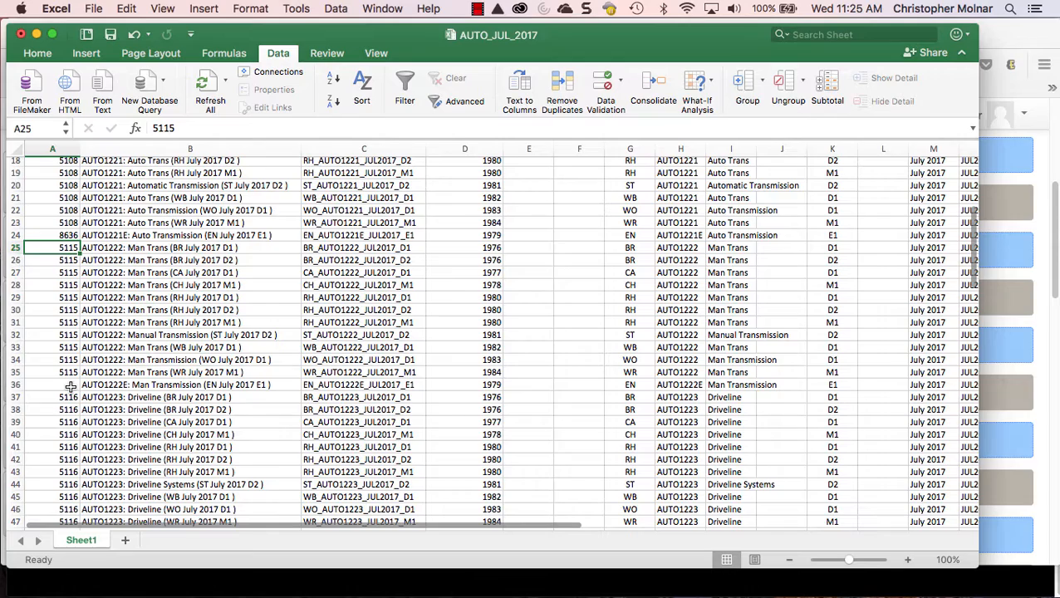
pyautogui.press('super+Tab')
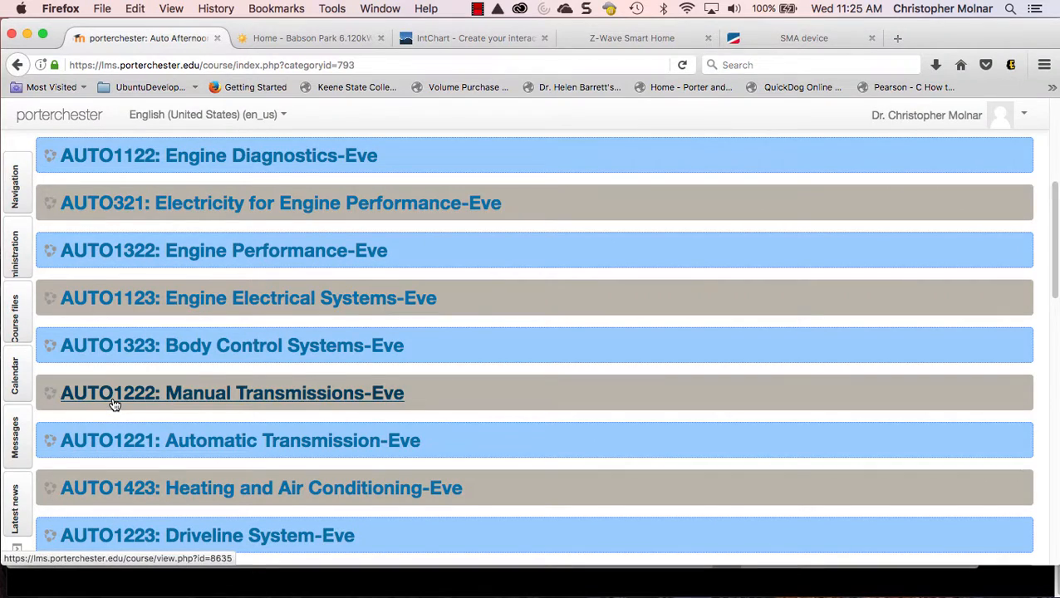
pyautogui.press('super+Tab')
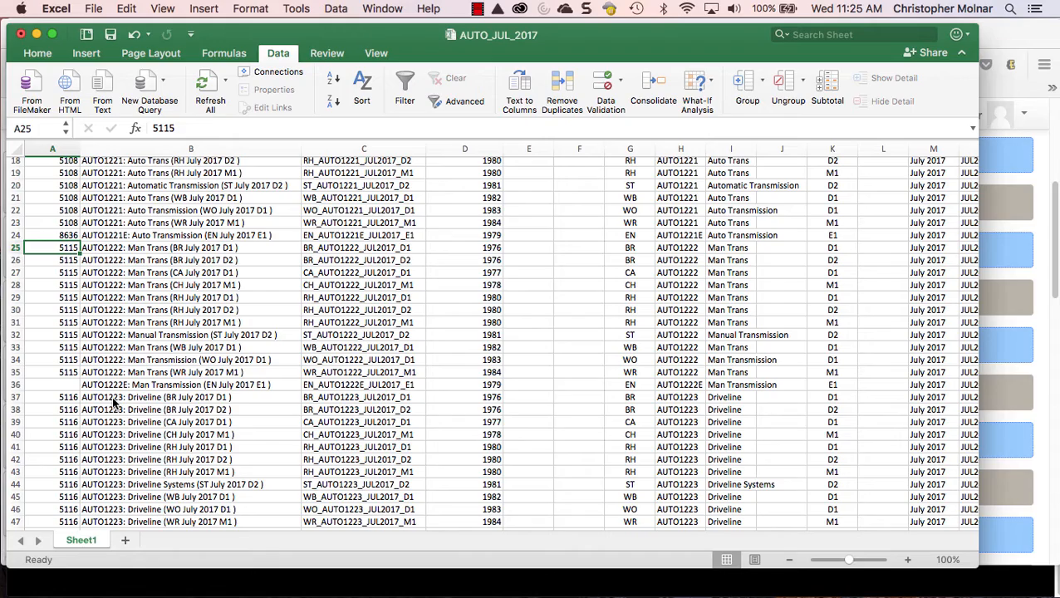
pyautogui.click(65, 387)
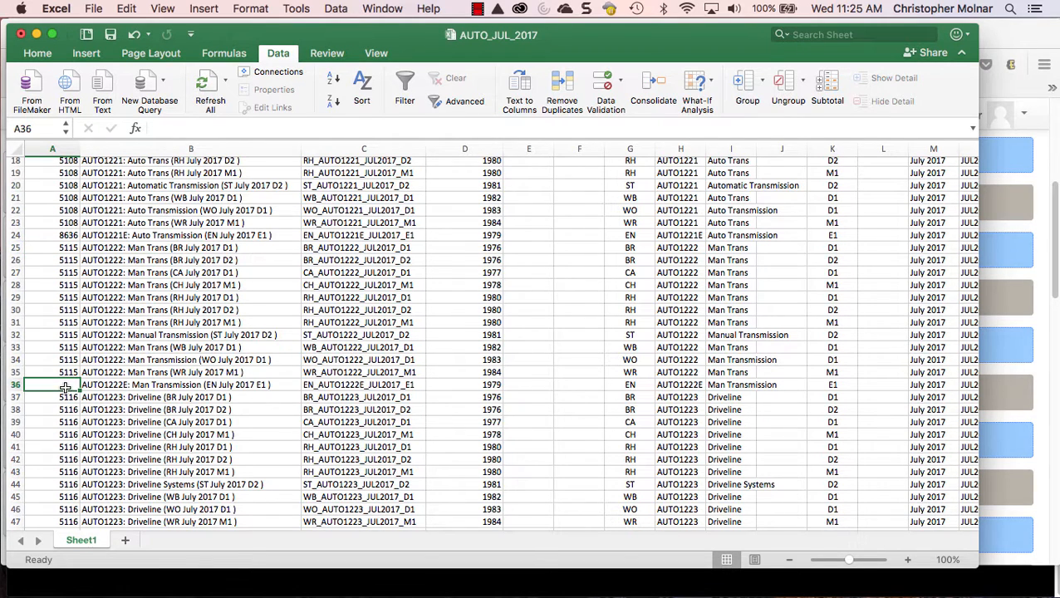
pyautogui.write('8635')
pyautogui.press('Return')
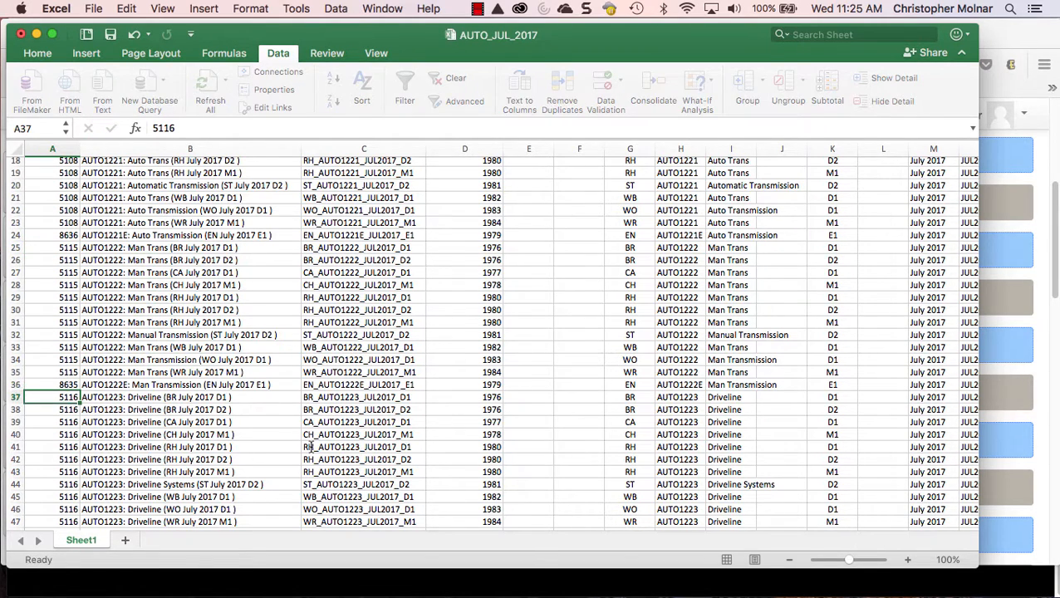
# - Look up the course ID of AUTO1223 Driveline System-Eve in Firefox and enter 8637 in A48 of the Excel sheet
pyautogui.scroll(-3, 68, 319)
pyautogui.scroll(-3, 68, 320)
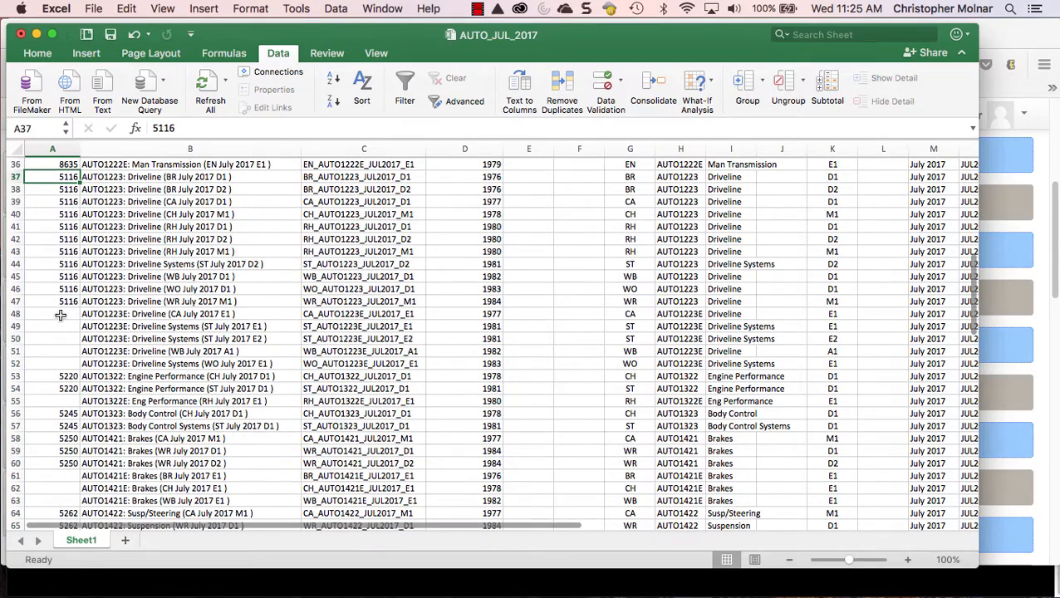
pyautogui.press('super+Tab')
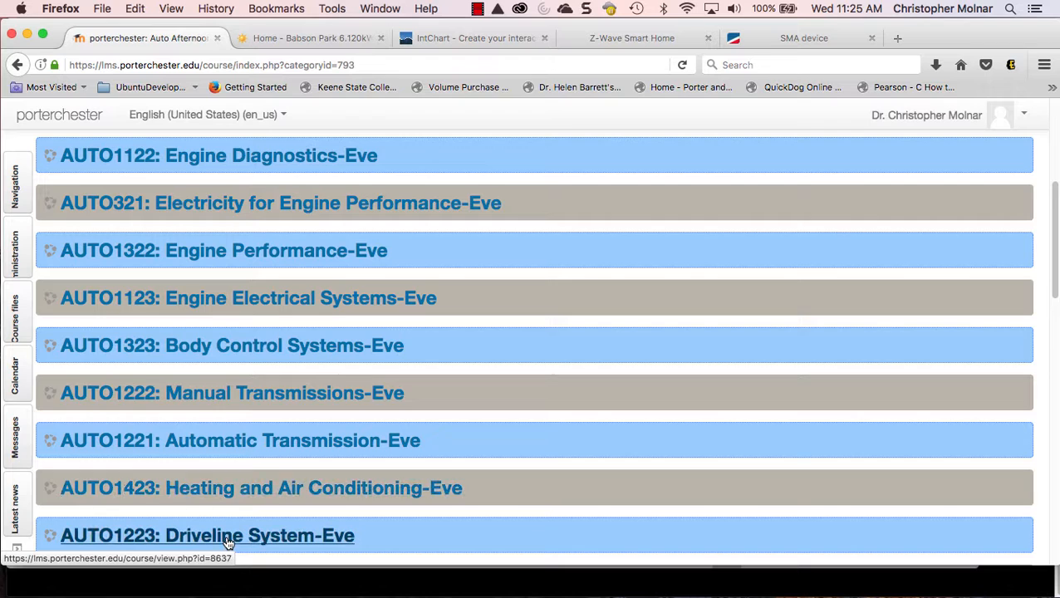
pyautogui.press('super+Tab')
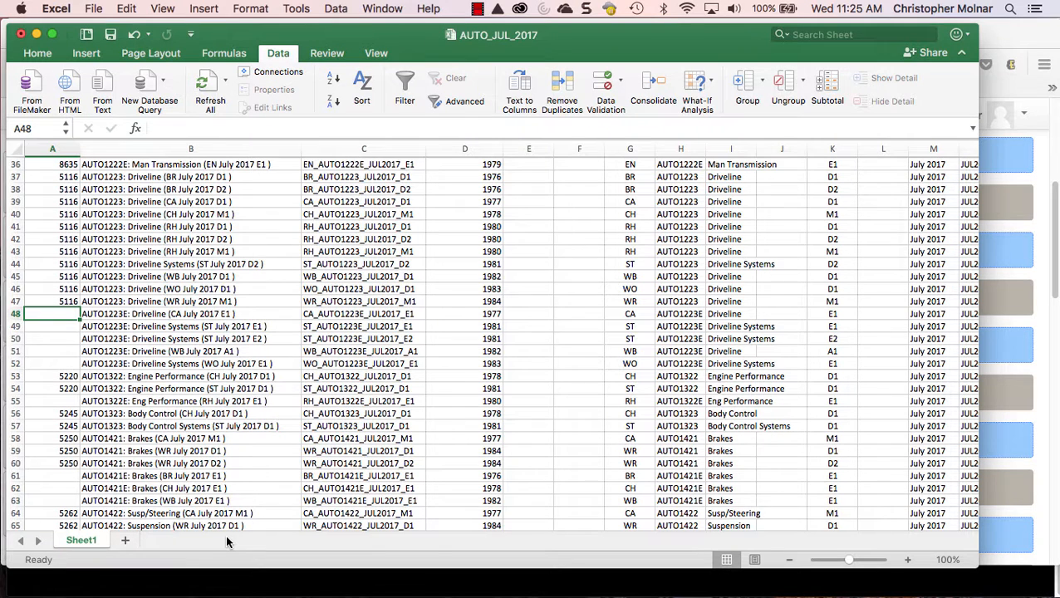
pyautogui.write('863')
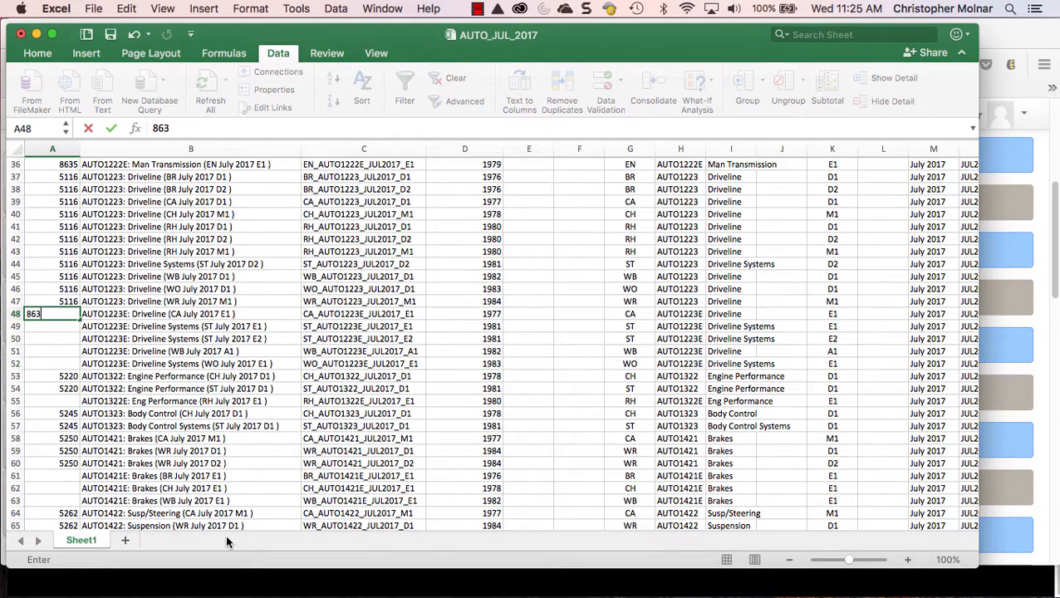
pyautogui.write('7')
pyautogui.press('Return')
# - Copy the master course ID from A48 into A49:A52 for the remaining AUTO1223E Driveline sections
pyautogui.press('Up')
pyautogui.press('super+c')
pyautogui.press('Down')
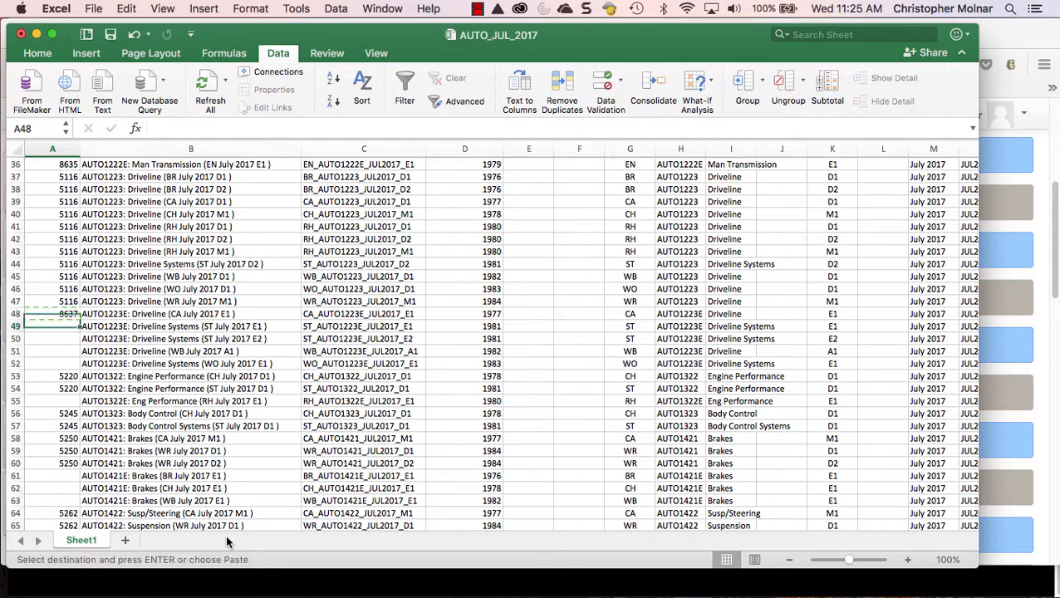
pyautogui.hotkey('shift', 'Down')
pyautogui.hotkey('shift', 'Down')
pyautogui.hotkey('shift', 'Down')
pyautogui.press('Return')
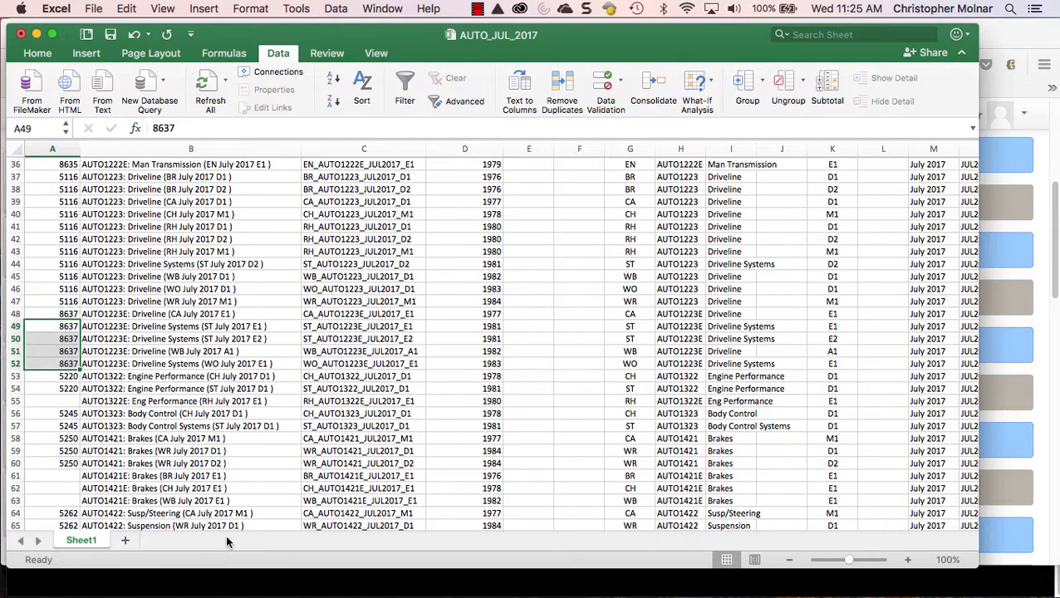
# - Look up the course ID of AUTO1322 Engine Performance-Eve in Firefox and enter 8641 in A55 of the Excel sheet
pyautogui.press('Down')
pyautogui.press('Down')
pyautogui.press('Down')
pyautogui.press('Down')
pyautogui.press('Down')
pyautogui.press('Down')
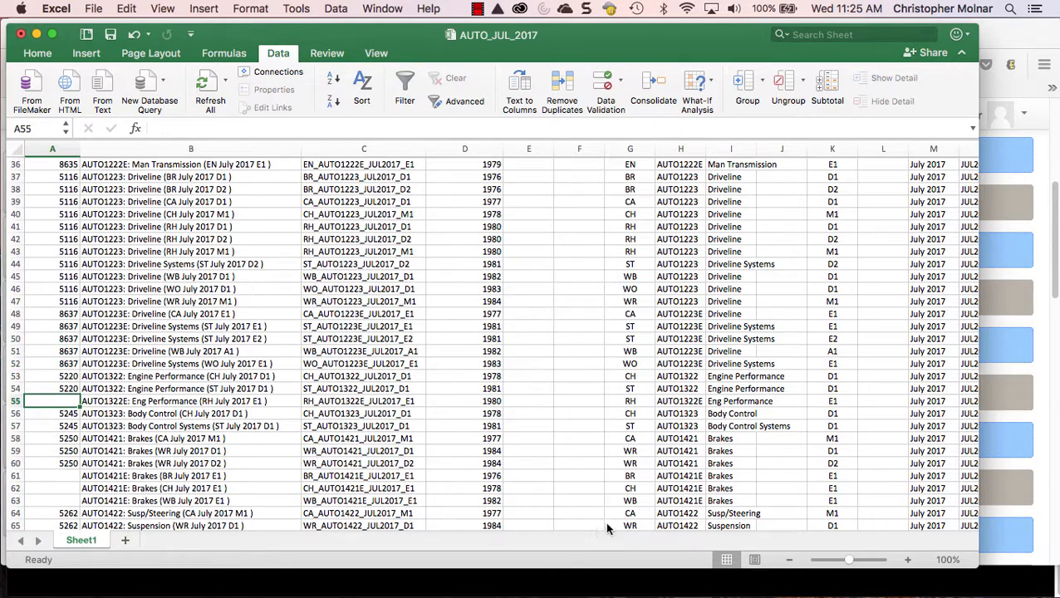
pyautogui.press('super+Tab')
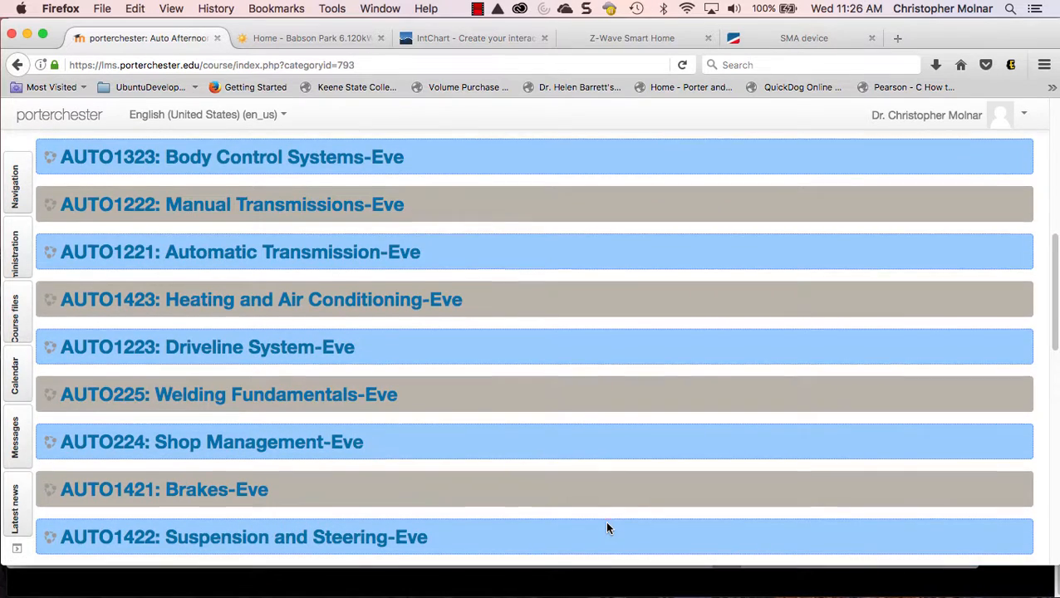
pyautogui.scroll(-3, 604, 520)
pyautogui.scroll(5, 605, 520)
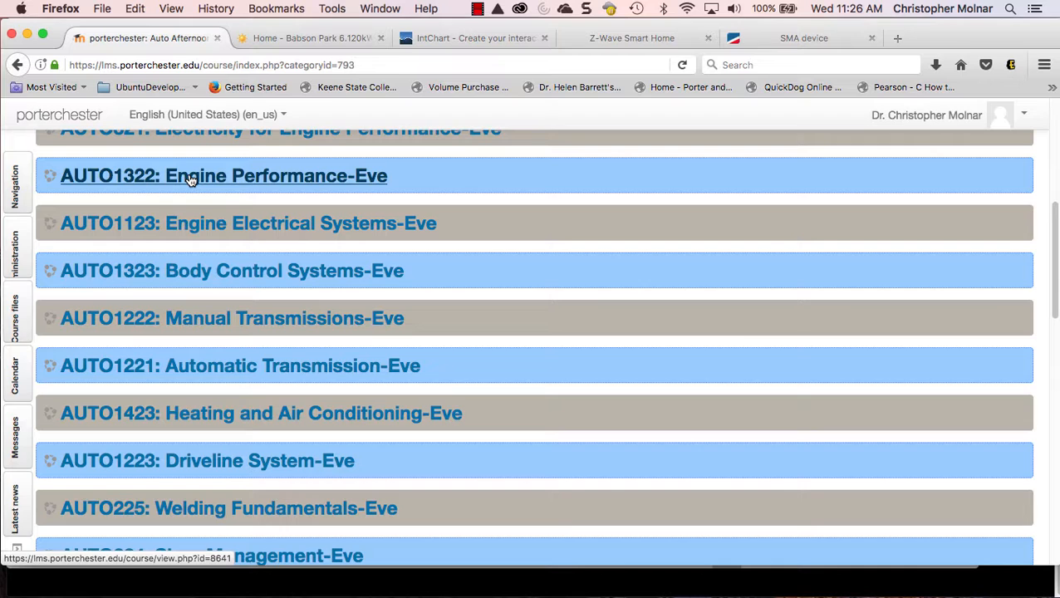
pyautogui.press('super+Tab')
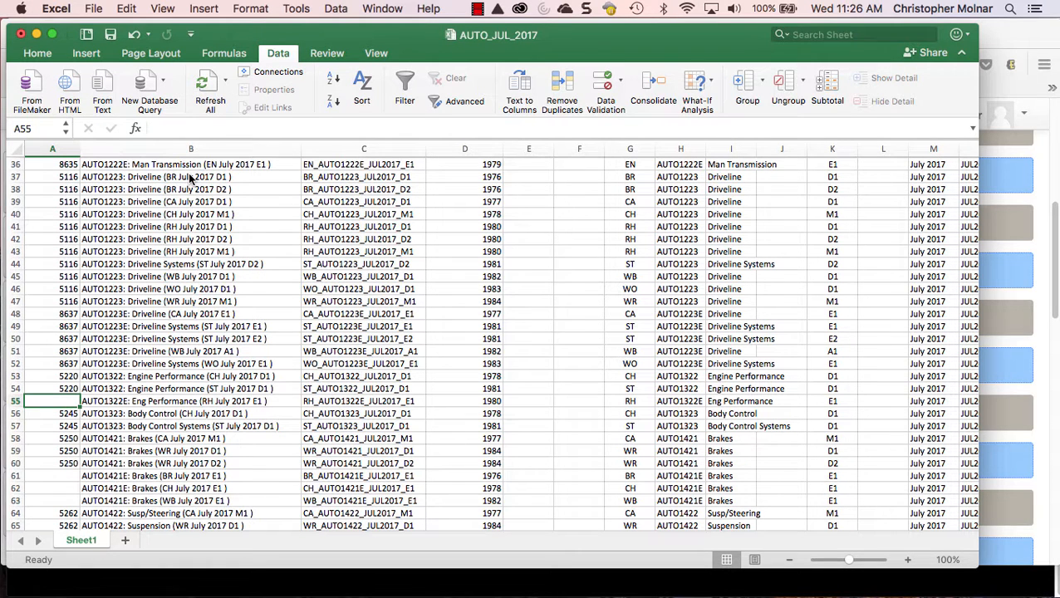
pyautogui.write('8641')
pyautogui.press('Return')
# - Look up the course ID of AUTO1421 Brakes-Eve in Firefox and enter 8644 in A61 of the Excel sheet
pyautogui.press('Return')
pyautogui.press('Return')
pyautogui.press('Return')
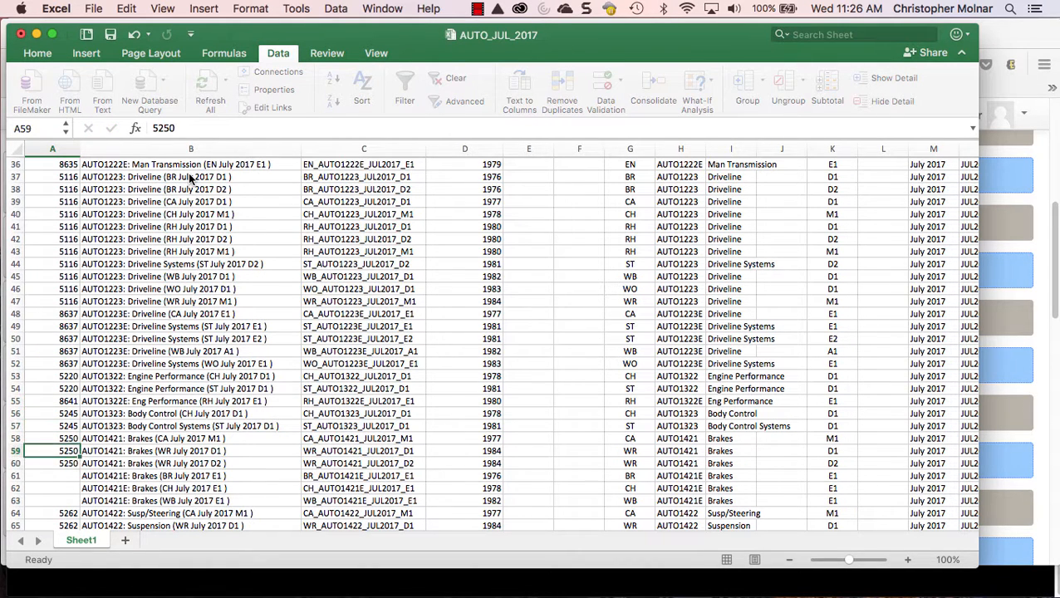
pyautogui.press('super+Tab')
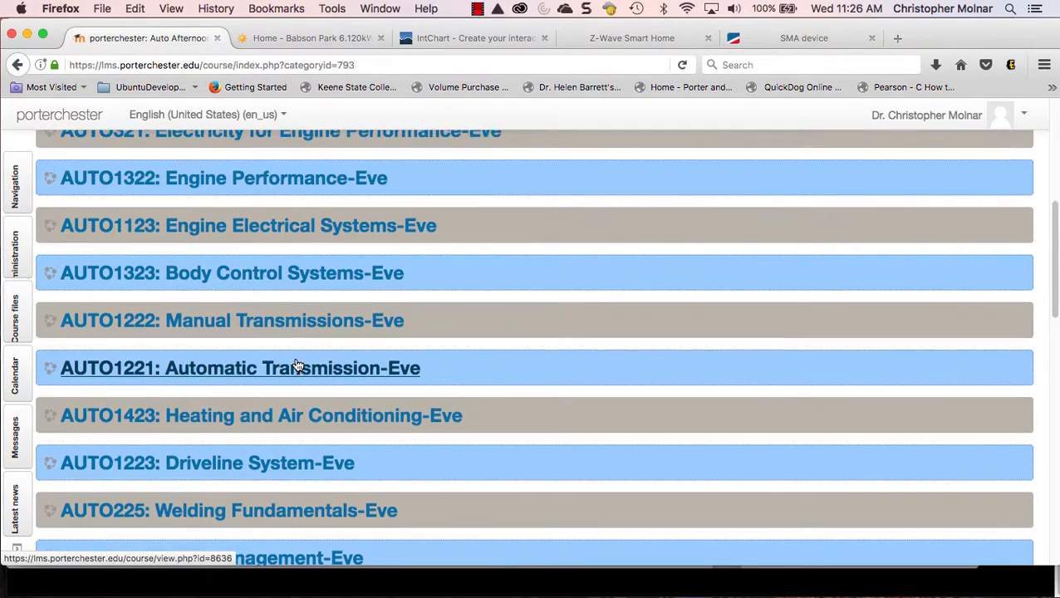
pyautogui.scroll(4, 297, 367)
pyautogui.scroll(-6, 303, 397)
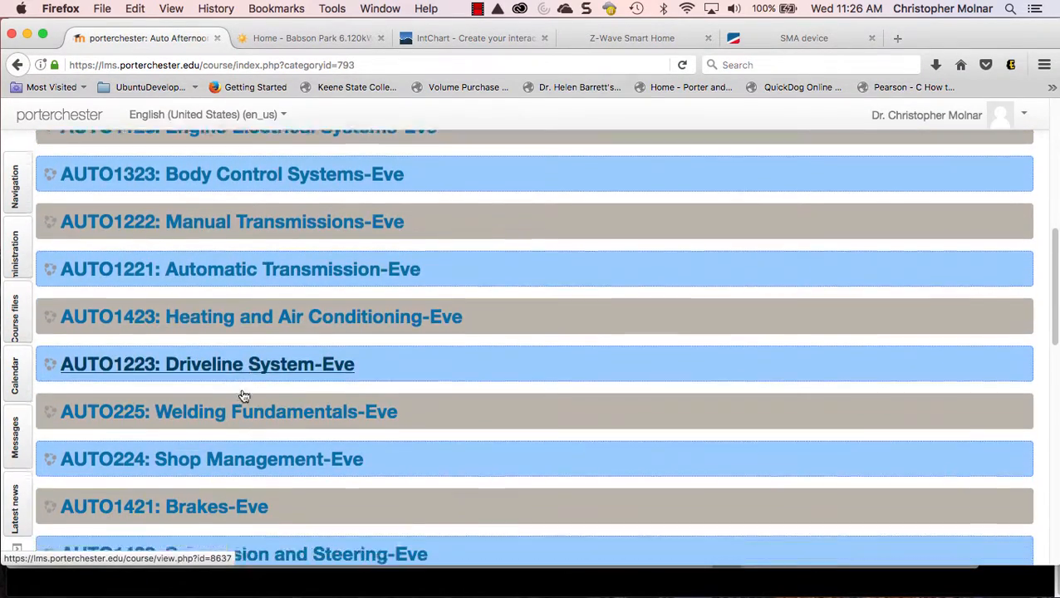
pyautogui.scroll(-3, 243, 396)
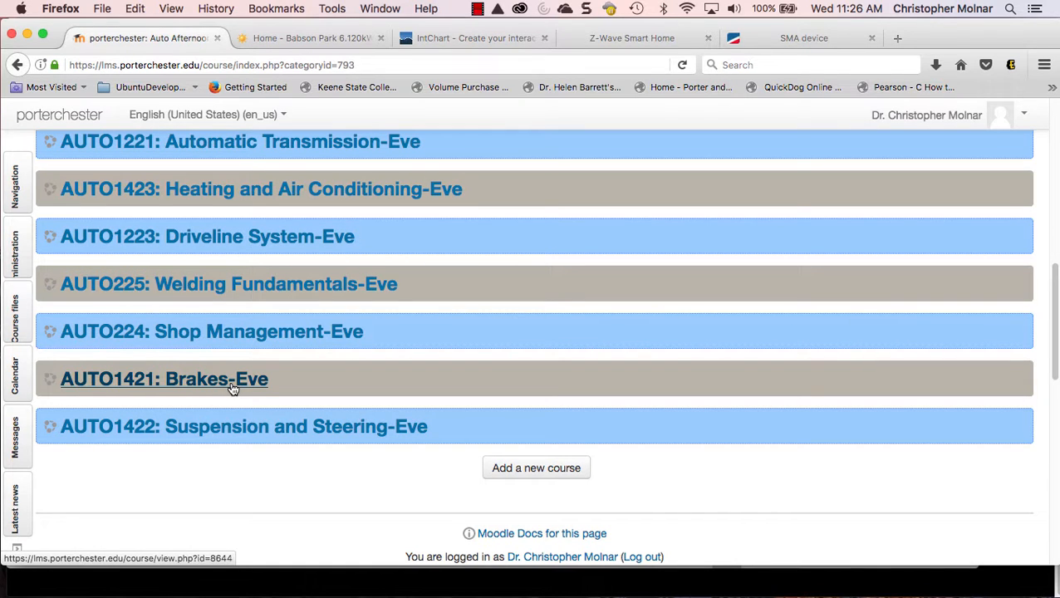
pyautogui.press('super+Tab')
pyautogui.write('8644')
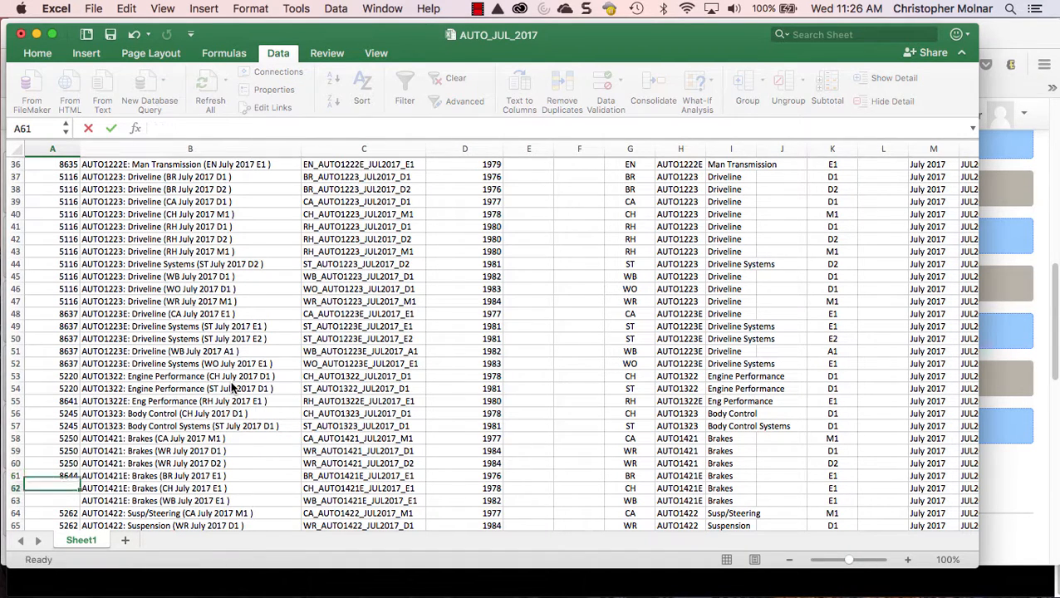
pyautogui.hotkey('ctrl', 'Return')
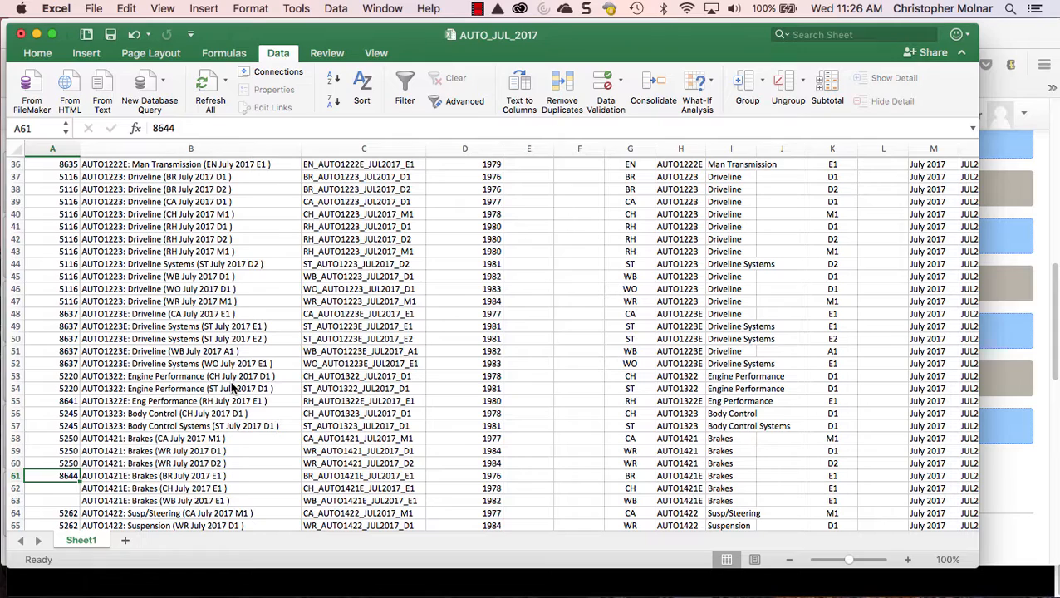
# - Copy the master course ID from A61 into A62:A63 for the remaining AUTO1421E Brakes sections
pyautogui.press('super+c')
pyautogui.press('Down')
pyautogui.hotkey('shift', 'Down')
pyautogui.press('super+v')
pyautogui.press('Escape')
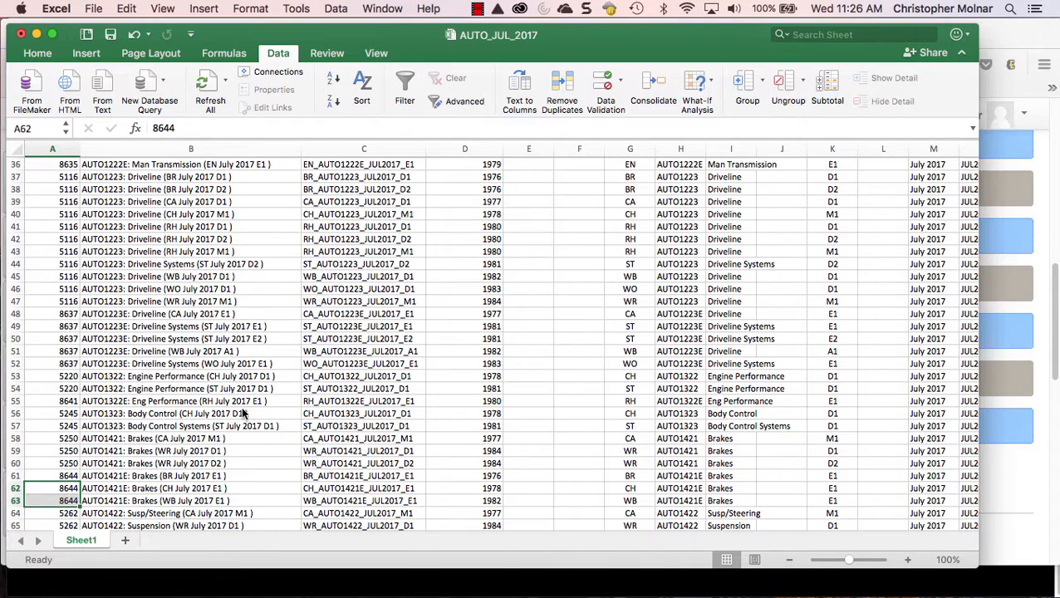
# - Look up the course ID of AUTO1422 Suspension and Steering-Eve in Firefox and enter 8645 in A67 of the Excel sheet
pyautogui.scroll(-4, 62, 451)
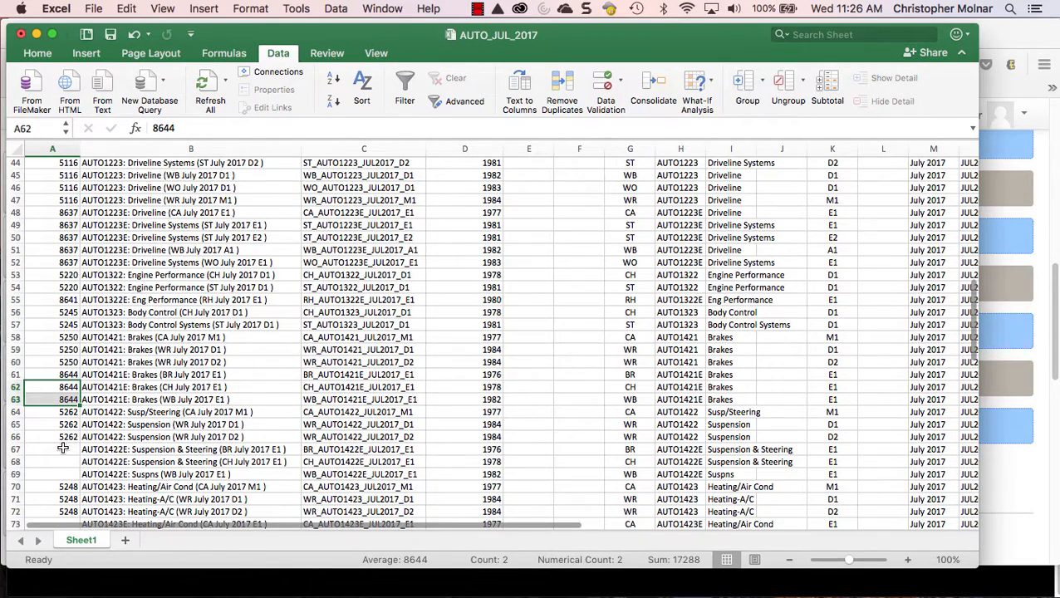
pyautogui.press('super+Tab')
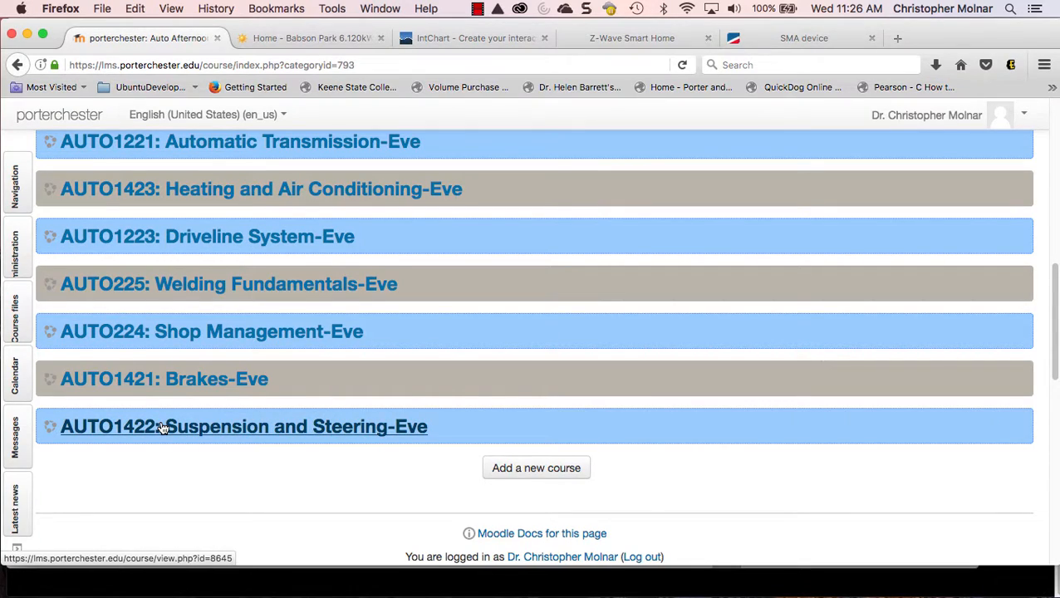
pyautogui.press('super+Tab')
pyautogui.write('8645')
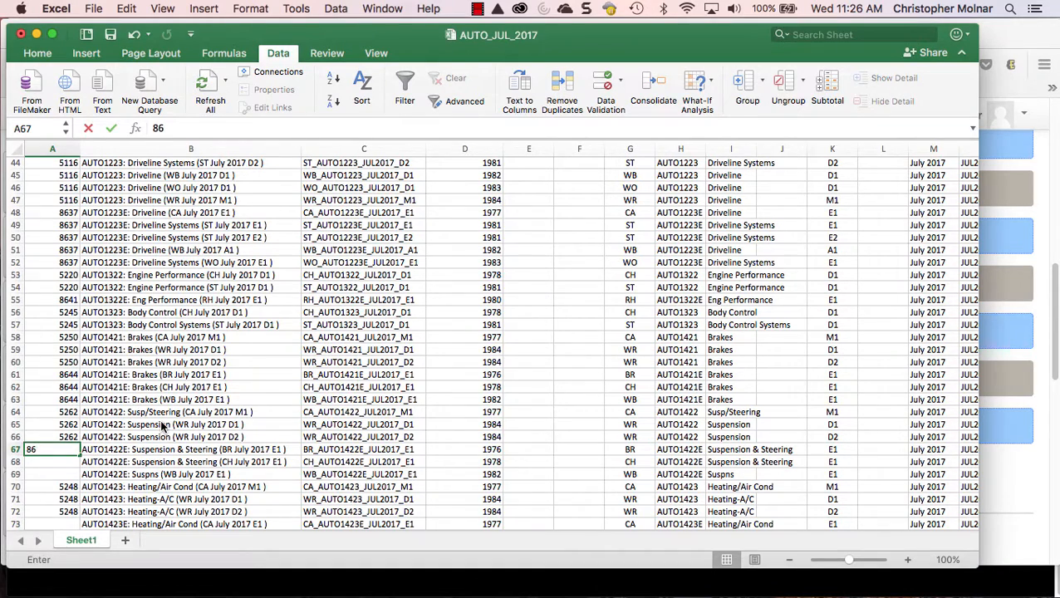
pyautogui.press('Return')
# - Copy the master course ID from A67 into A68:A69 for the remaining AUTO1422E Suspension sections
pyautogui.press('Up')
pyautogui.hotkey('ctrl', 'c')
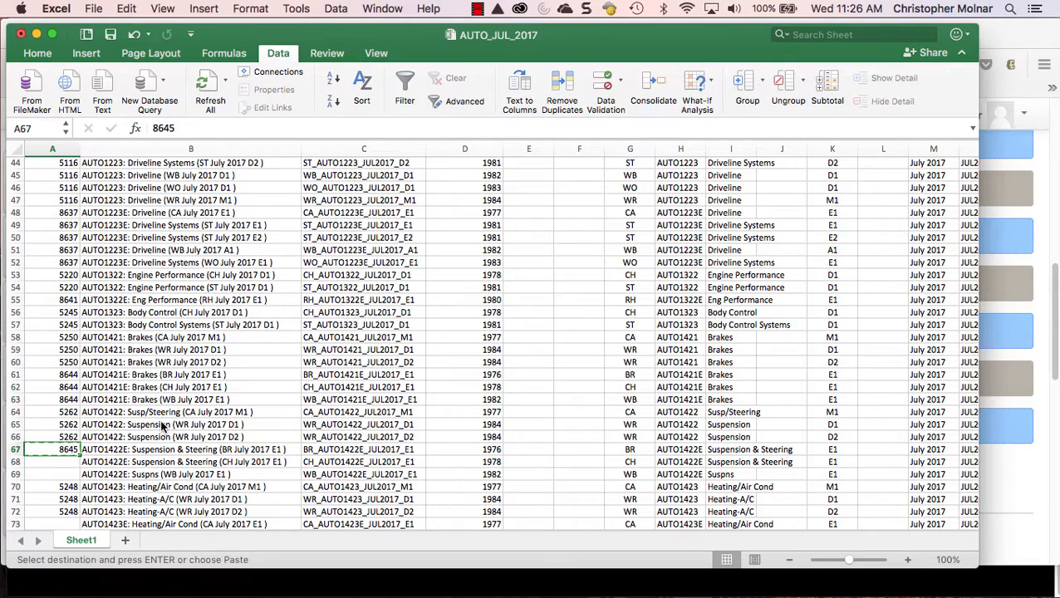
pyautogui.press('Down')
pyautogui.hotkey('shift', 'Down')
pyautogui.press('super+v')
pyautogui.press('Escape')
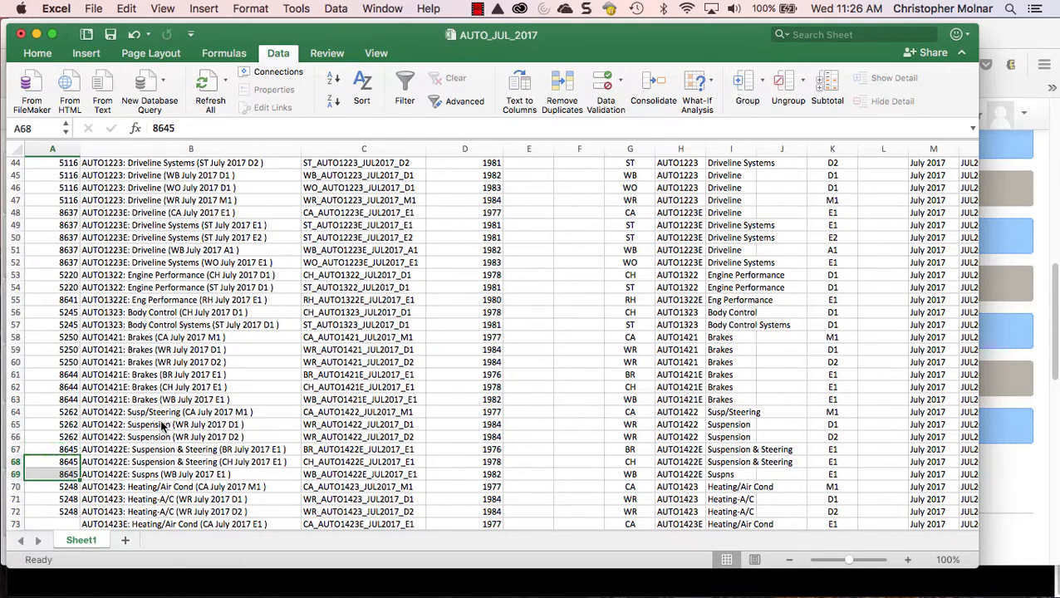
# - Look up the course ID of AUTO1423 Heating and Air Conditioning-Eve in Firefox and enter 8643 in A73 of the Excel sheet
pyautogui.scroll(-3, 150, 420)
pyautogui.scroll(-3, 140, 423)
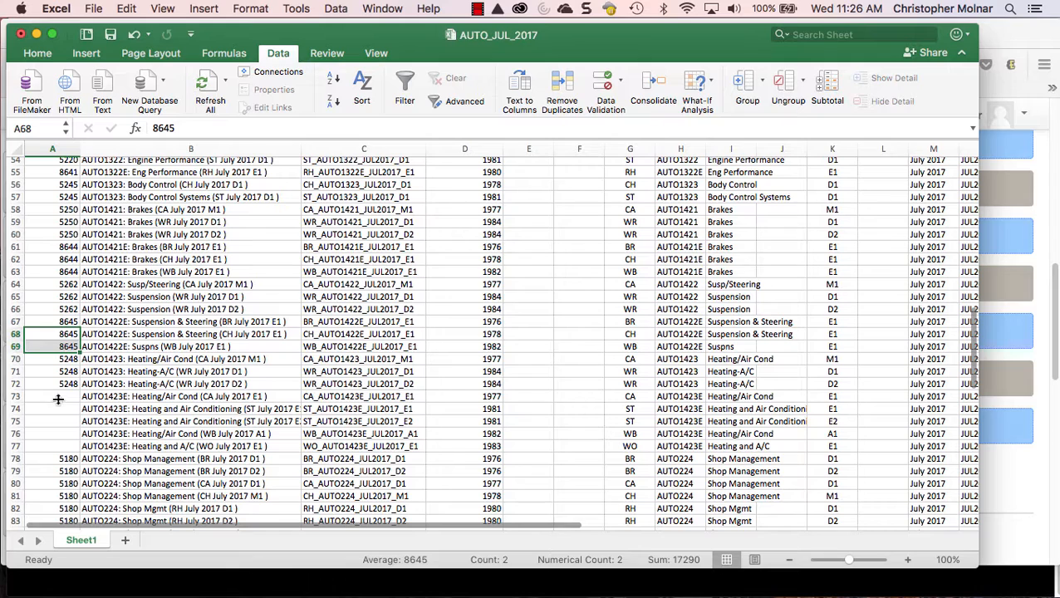
pyautogui.click(60, 397)
pyautogui.press('super+Tab')
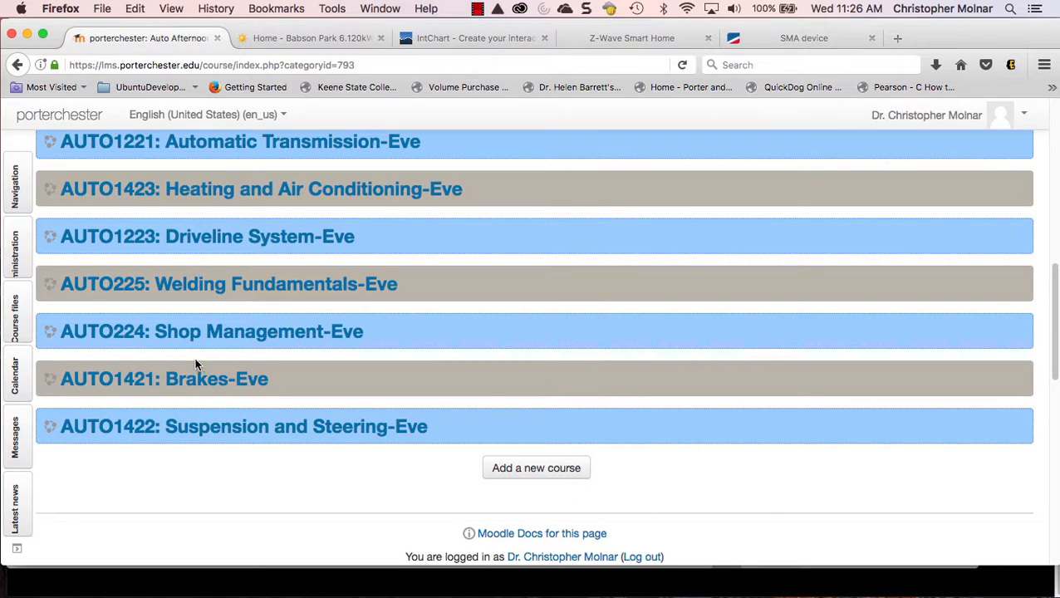
pyautogui.scroll(2, 191, 274)
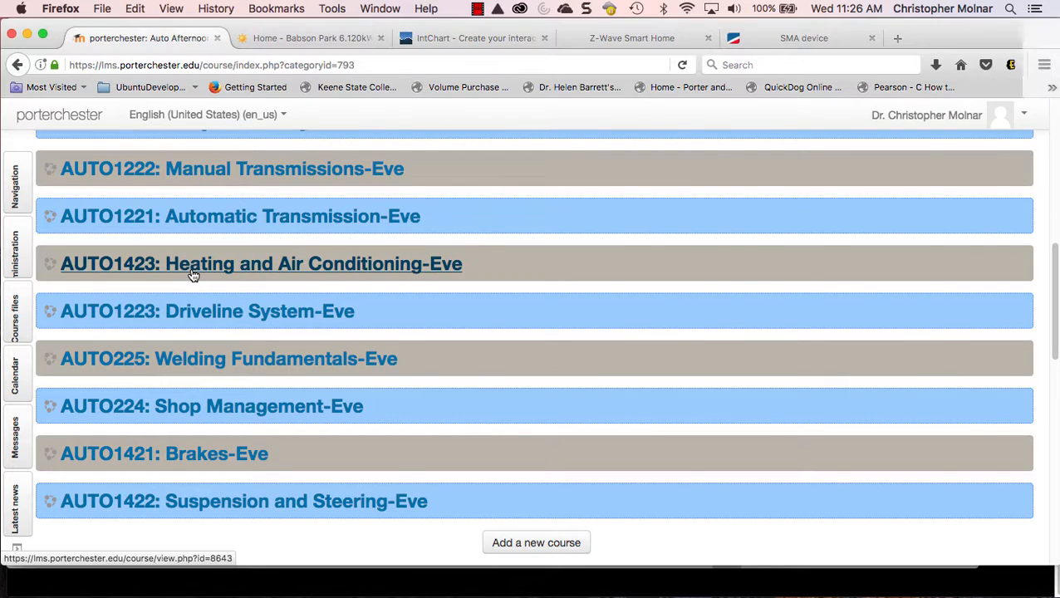
pyautogui.press('super+Tab')
pyautogui.write('8643')
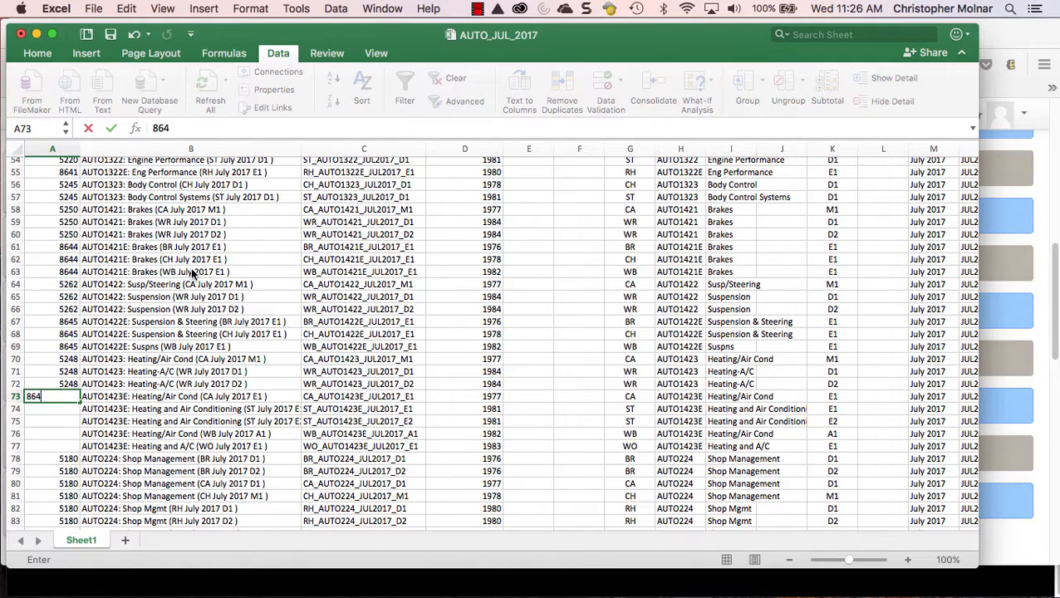
pyautogui.press('Return')
# - Copy the master course ID from A73 into A74:A77 for the remaining AUTO1423E Heating and Air Conditioning sections
pyautogui.press('Up')
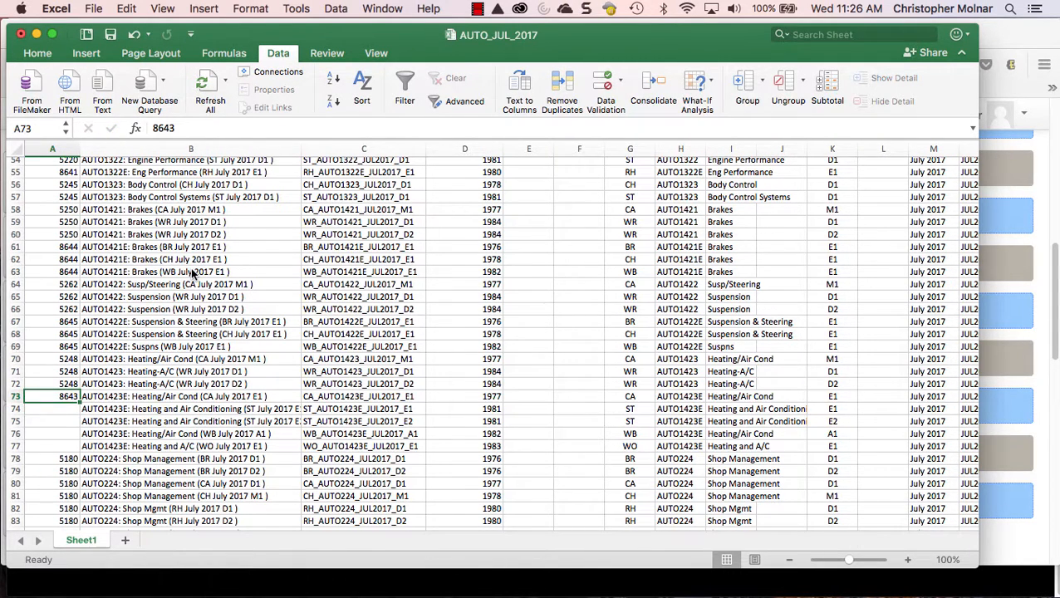
pyautogui.press('super+c')
pyautogui.press('Down')
pyautogui.hotkey('shift', 'Down')
pyautogui.hotkey('shift', 'Down')
pyautogui.hotkey('shift', 'Down')
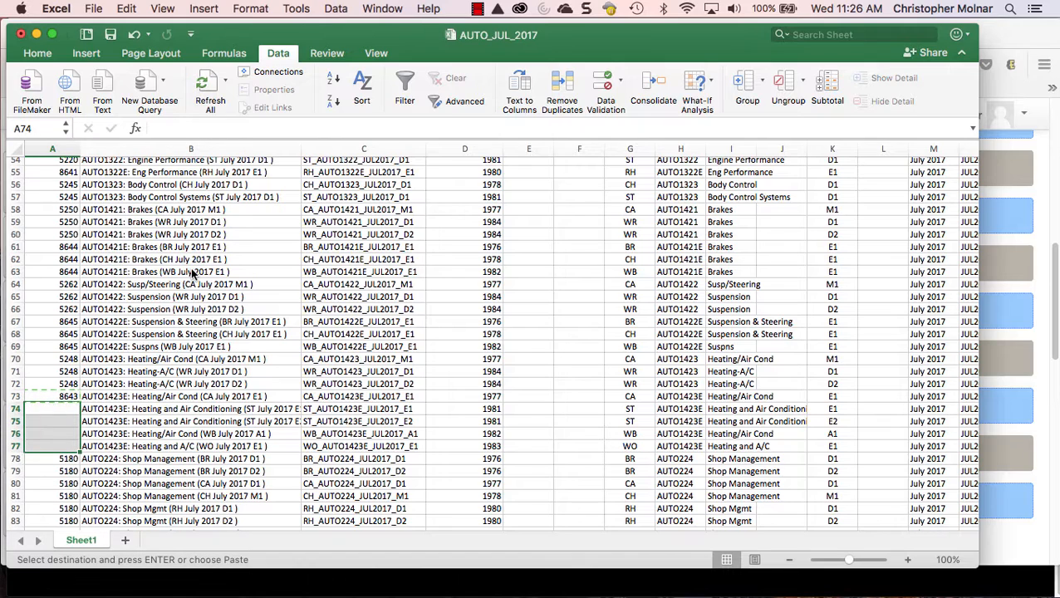
pyautogui.press('super+v')
pyautogui.press('Escape')
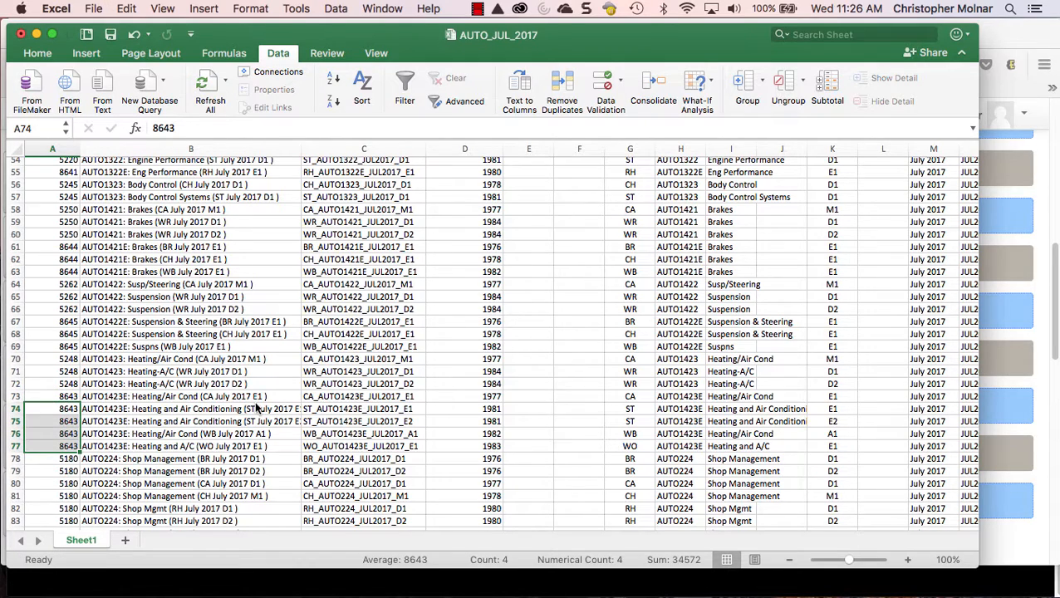
# - Look up the course ID of AUTO224 Shop Management-Eve in Firefox and enter 8639 in A89 of the Excel sheet
pyautogui.scroll(-7, 257, 404)
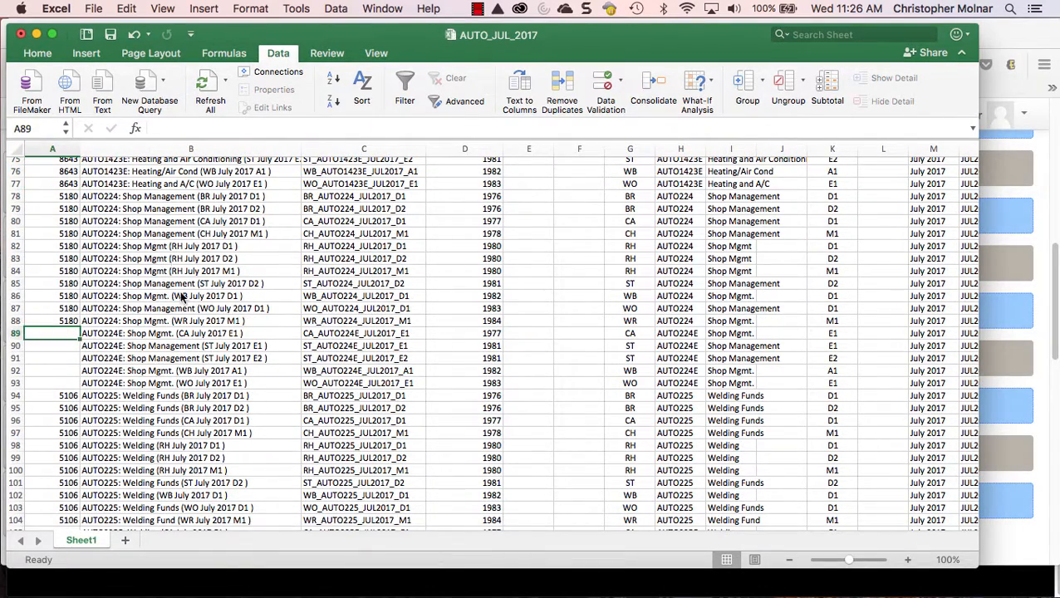
pyautogui.press('super+Tab')
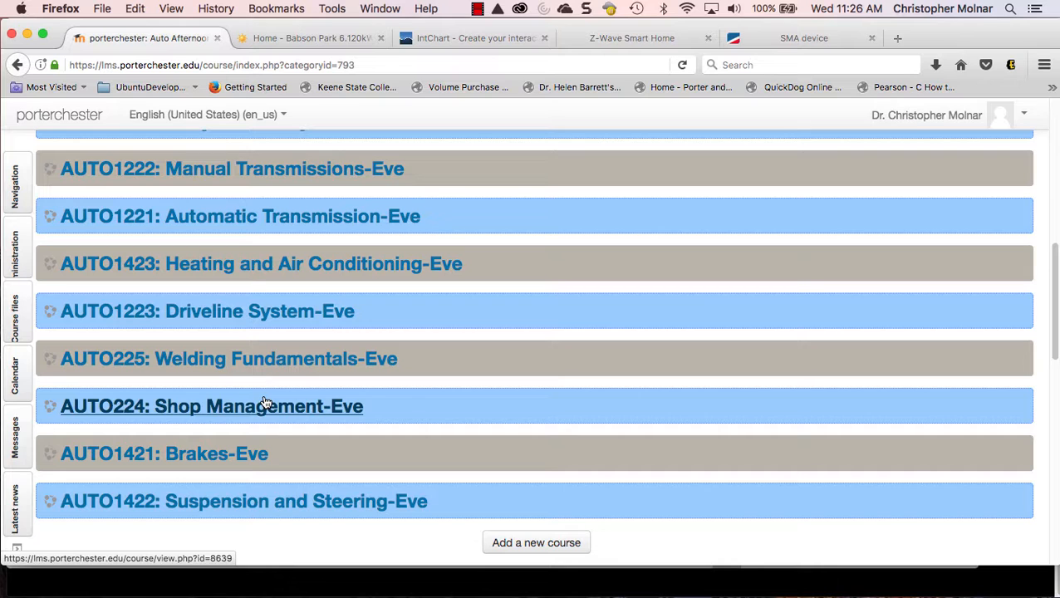
pyautogui.press('super+Tab')
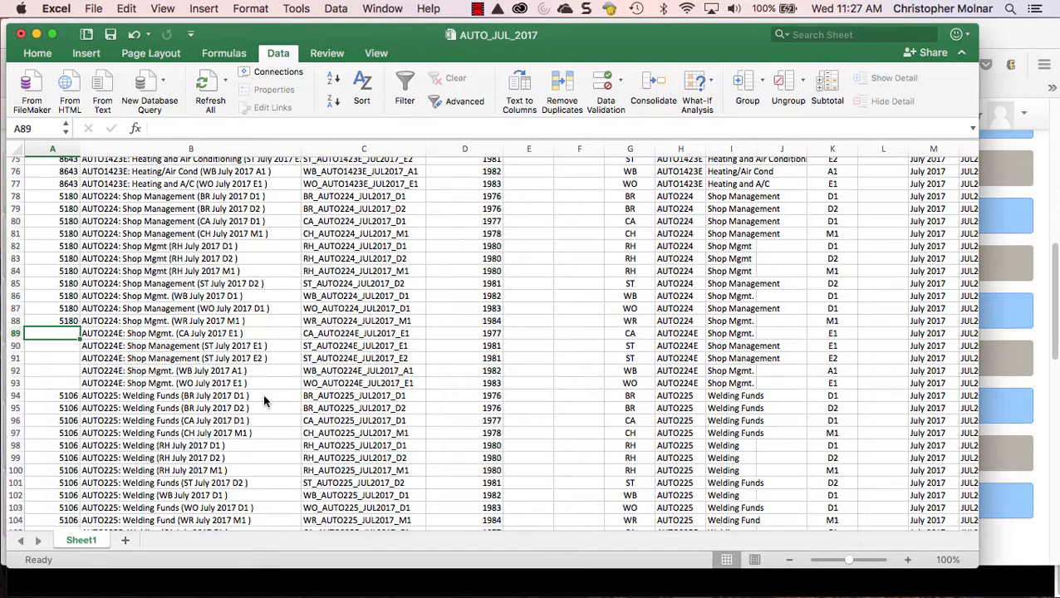
pyautogui.write('86')
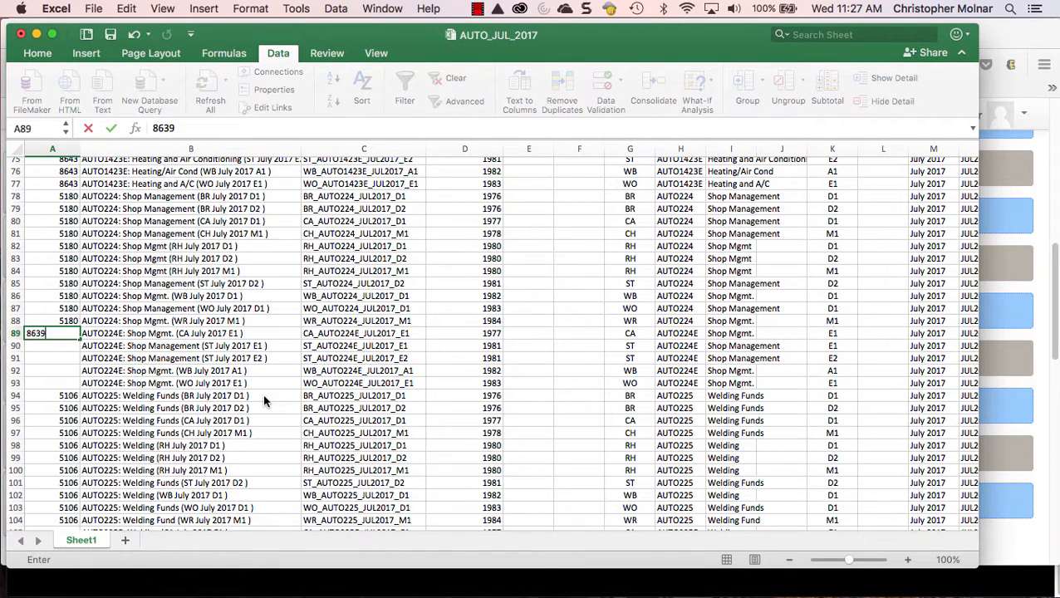
pyautogui.write('39')
pyautogui.press('Return')
pyautogui.press('super+c')
pyautogui.press('Down')
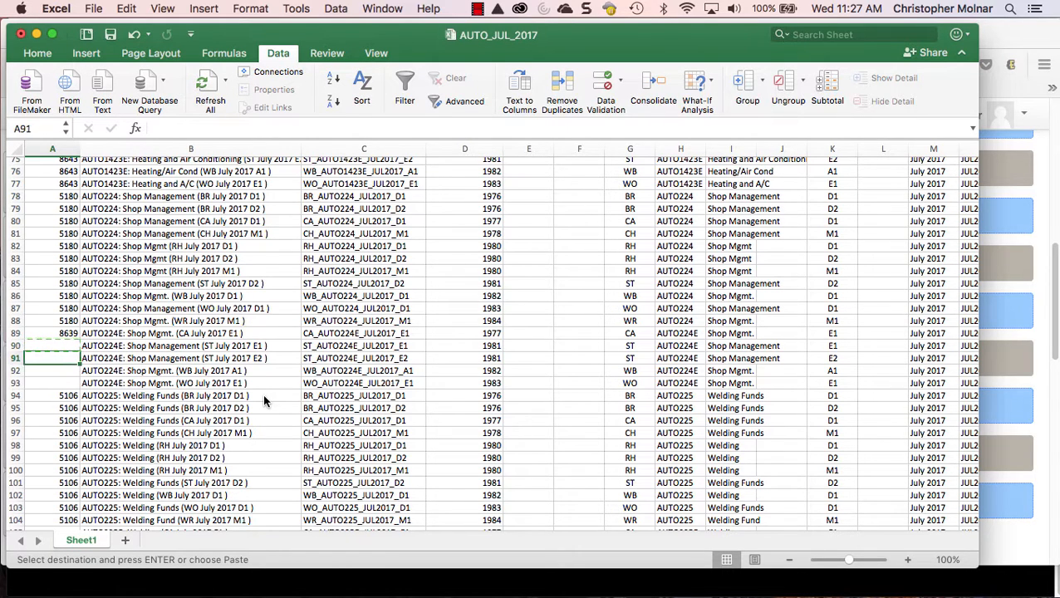
pyautogui.hotkey('shift', 'Down')
pyautogui.hotkey('shift', 'Down')
pyautogui.press('Return')
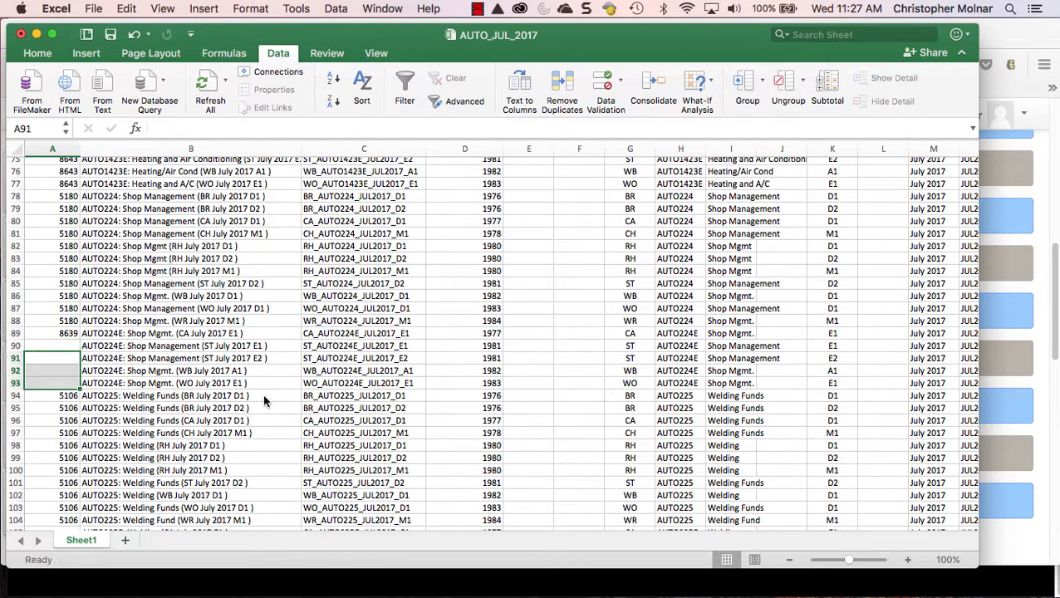
# - Copy the master course ID from A89 into A90:A93 for the remaining AUTO224E Shop Management sections
pyautogui.press('Up')
pyautogui.press('Up')
pyautogui.press('super+c')
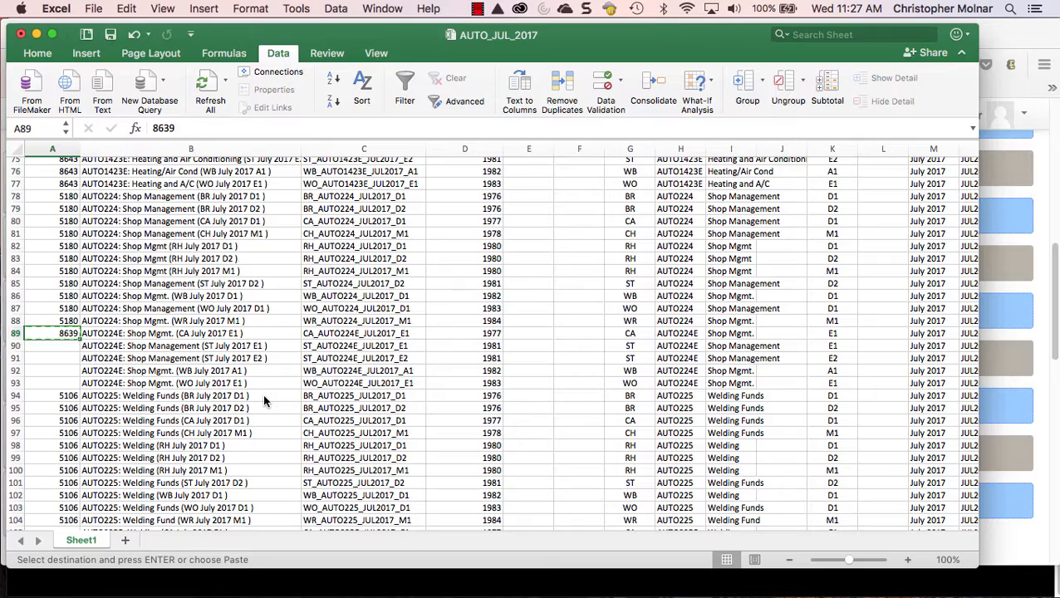
pyautogui.press('Down')
pyautogui.hotkey('shift', 'Down')
pyautogui.hotkey('shift', 'Down')
pyautogui.hotkey('shift', 'Down')
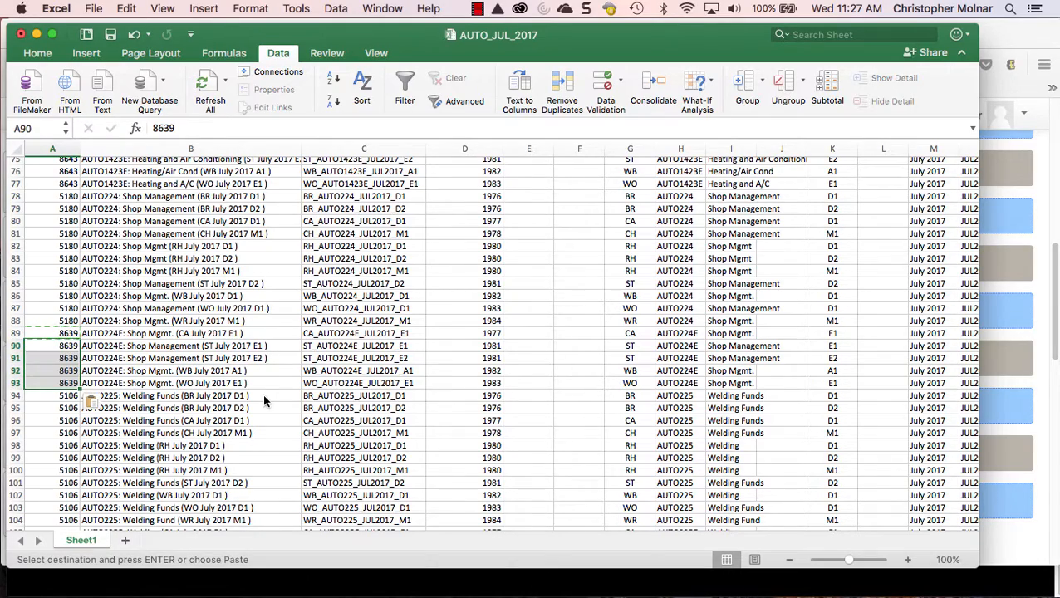
pyautogui.press('Return')
pyautogui.press('Down')
# - Look up the course ID of AUTO225 Welding Fundamentals-Eve in Firefox and enter 8638 in A105 of the Excel sheet
pyautogui.scroll(-7, 265, 401)
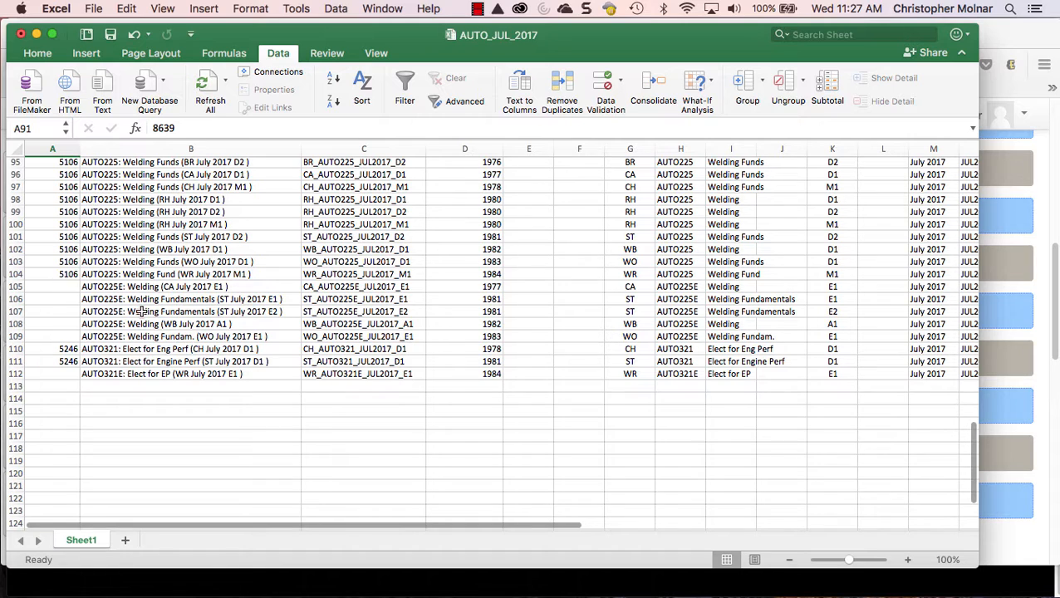
pyautogui.press('super+Tab')
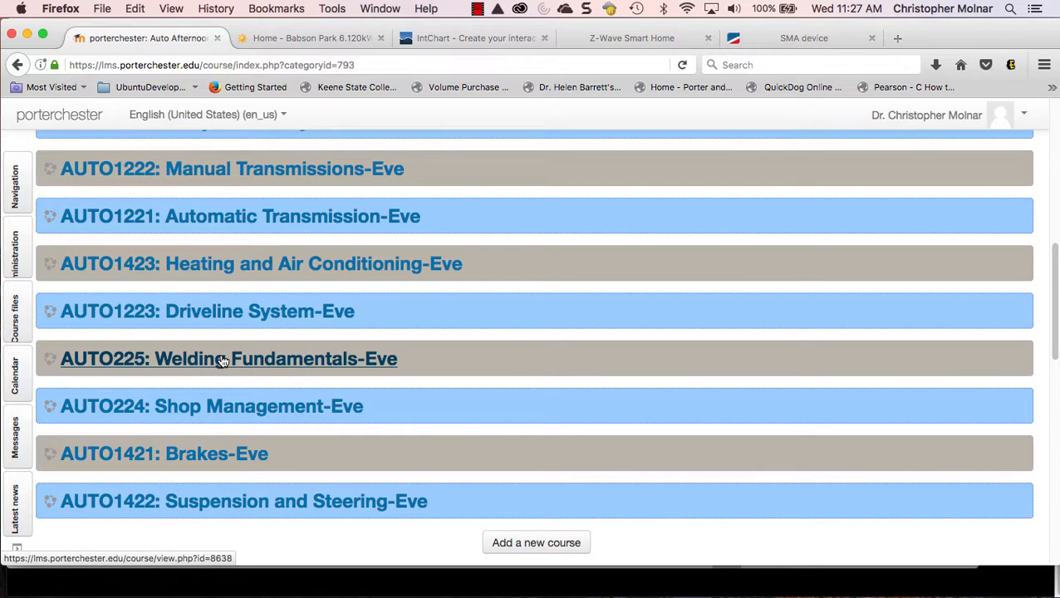
pyautogui.press('super+Tab')
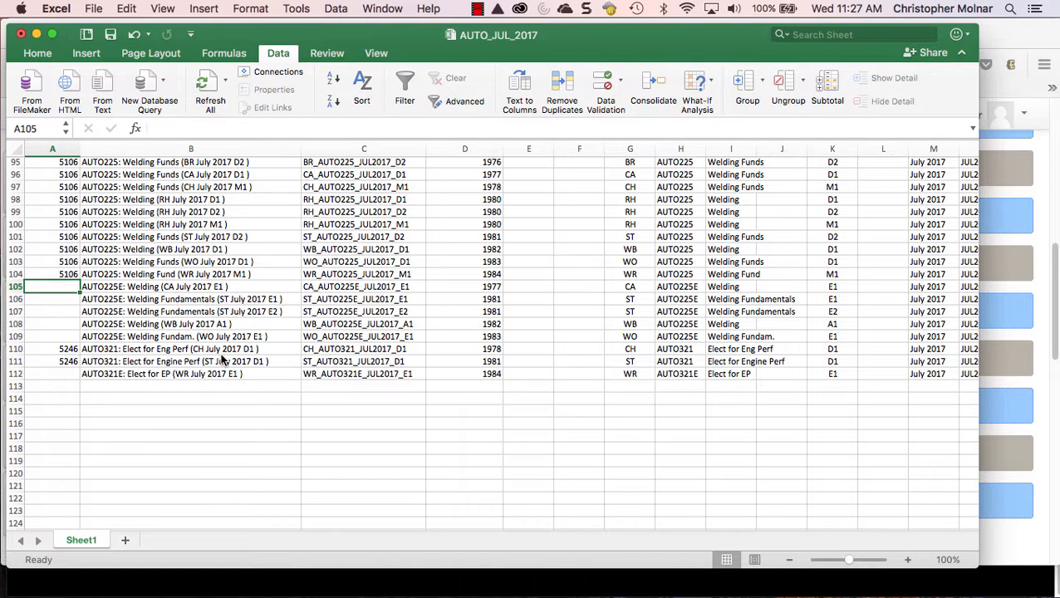
pyautogui.write('863')
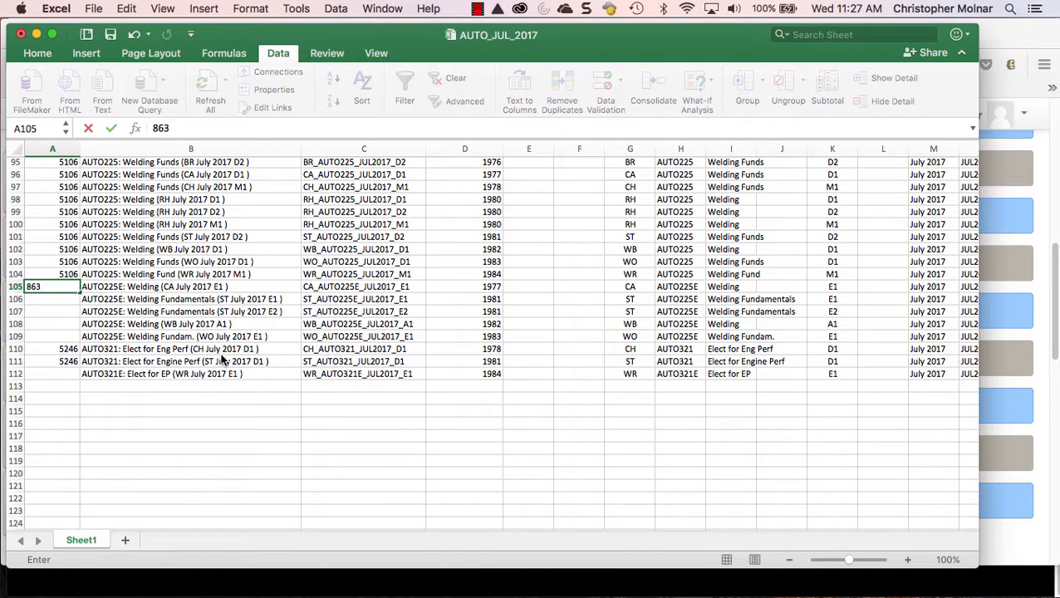
pyautogui.write('8')
pyautogui.press('Return')
# - Copy the master course ID from A105 into A106:A109 for the remaining AUTO225E Welding sections
pyautogui.press('super+c')
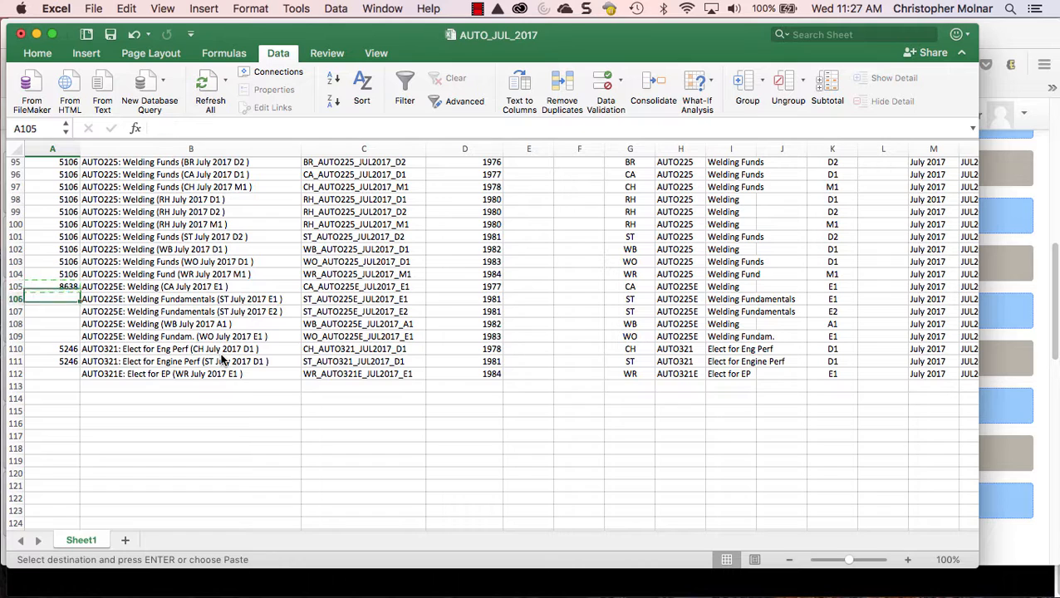
pyautogui.hotkey('shift', 'Down')
pyautogui.hotkey('shift', 'Down')
pyautogui.hotkey('shift', 'Down')
pyautogui.press('super+v')
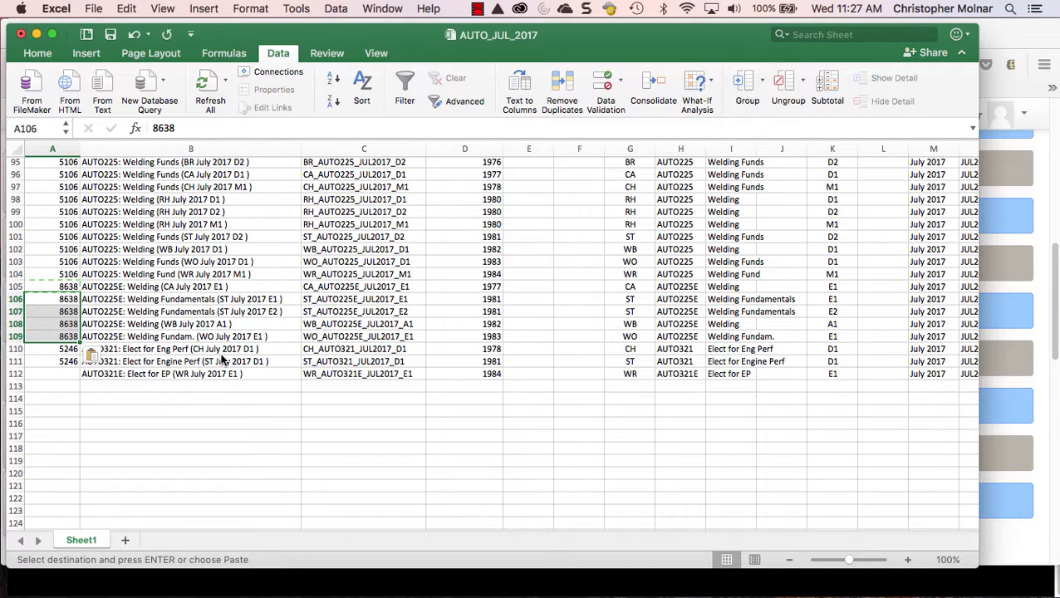
pyautogui.press('Escape')
# - Look up the course ID of AUTO321 Electricity for Engine Performance-Eve in Firefox and enter 8640 in A112 of the Excel sheet
pyautogui.press('Down')
pyautogui.press('Down')
pyautogui.press('Down')
pyautogui.press('Down')
pyautogui.press('Down')
pyautogui.press('Down')
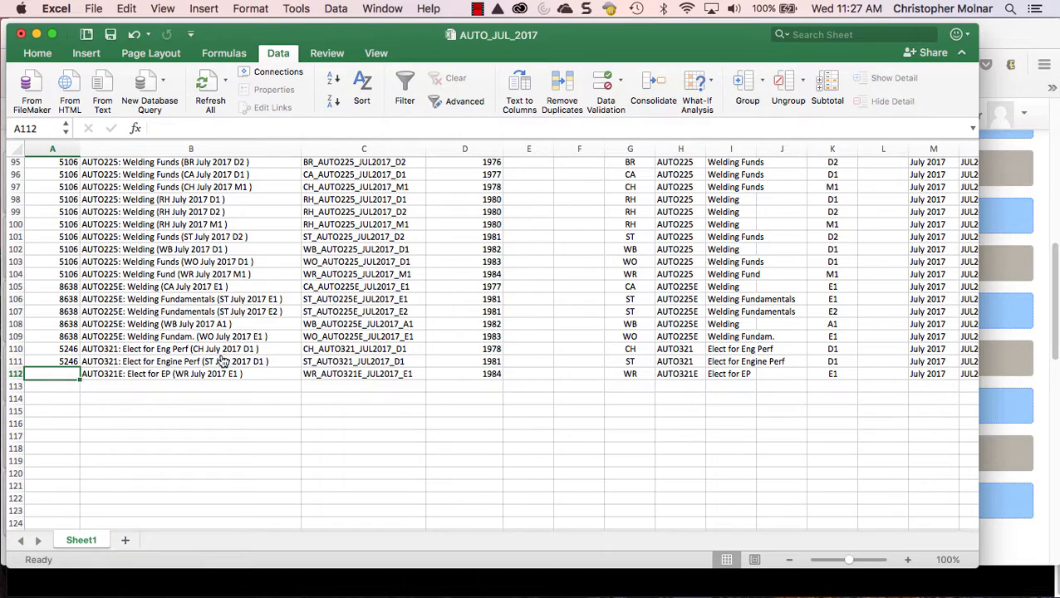
pyautogui.press('super+Tab')
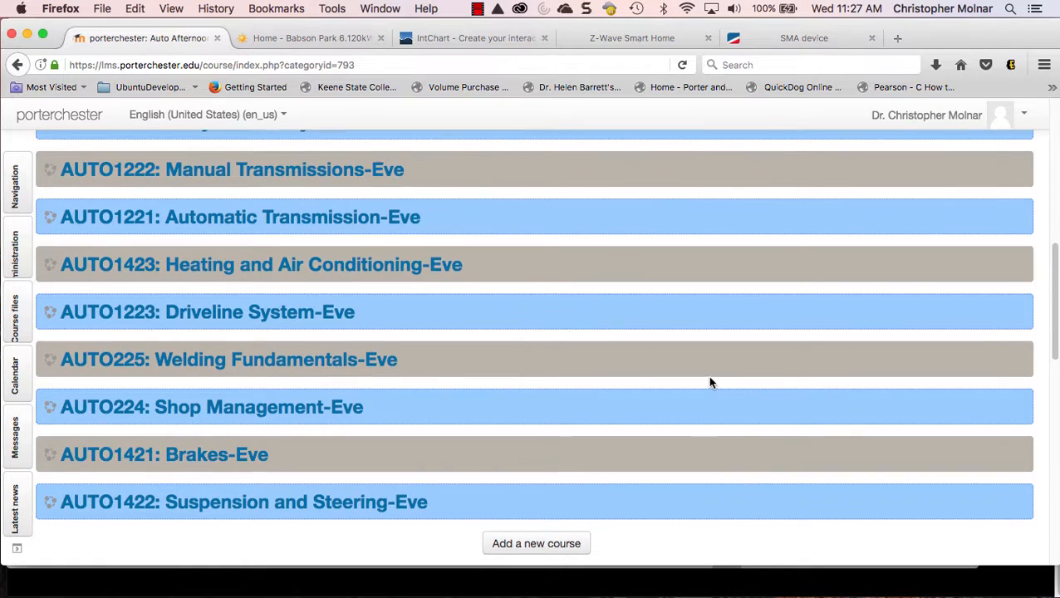
pyautogui.scroll(10, 343, 438)
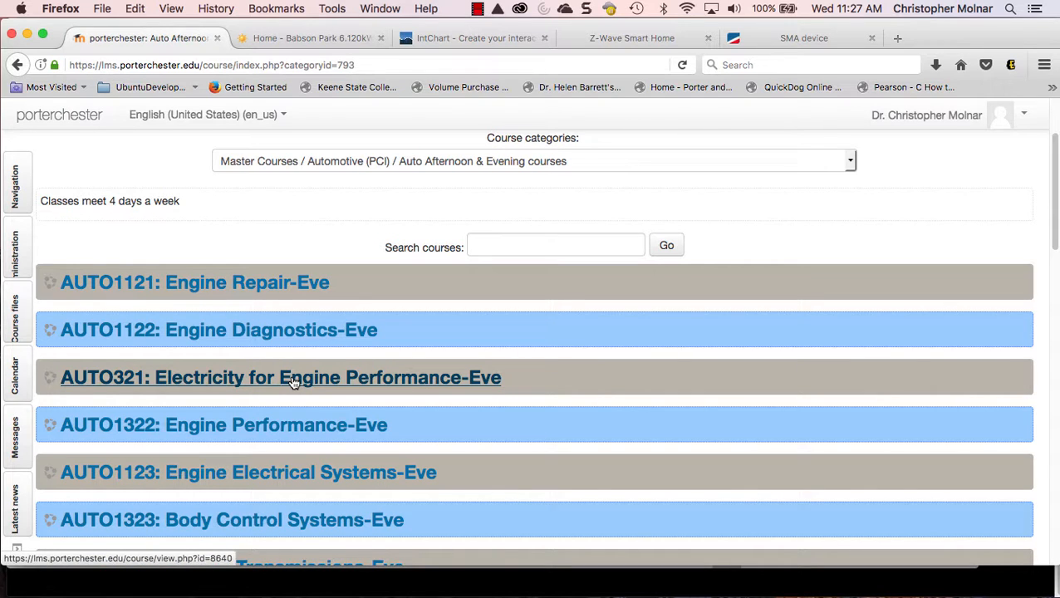
pyautogui.press('super+Tab')
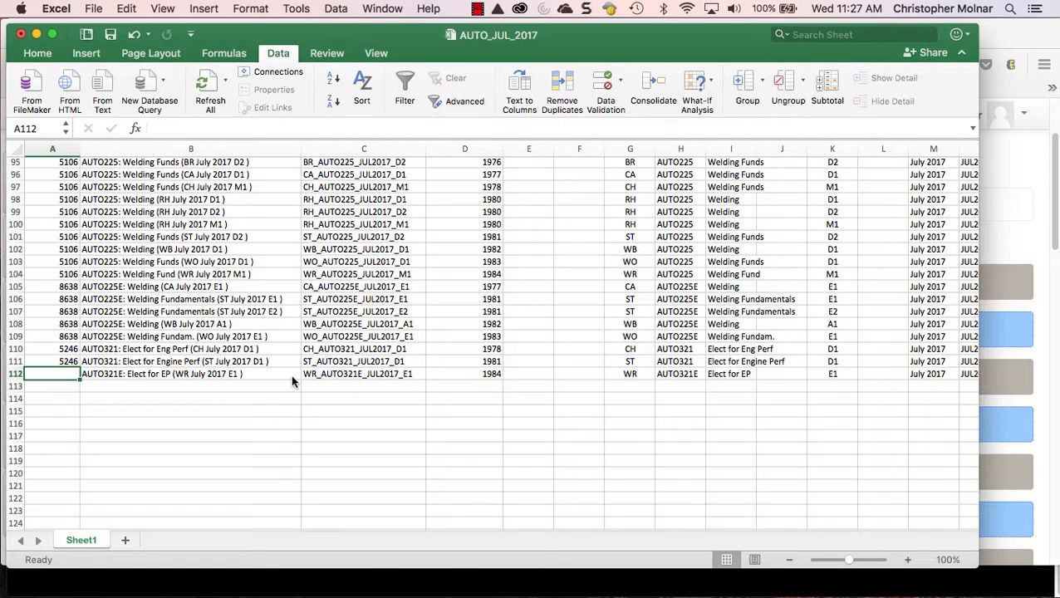
pyautogui.write('8640')
pyautogui.press('Return')
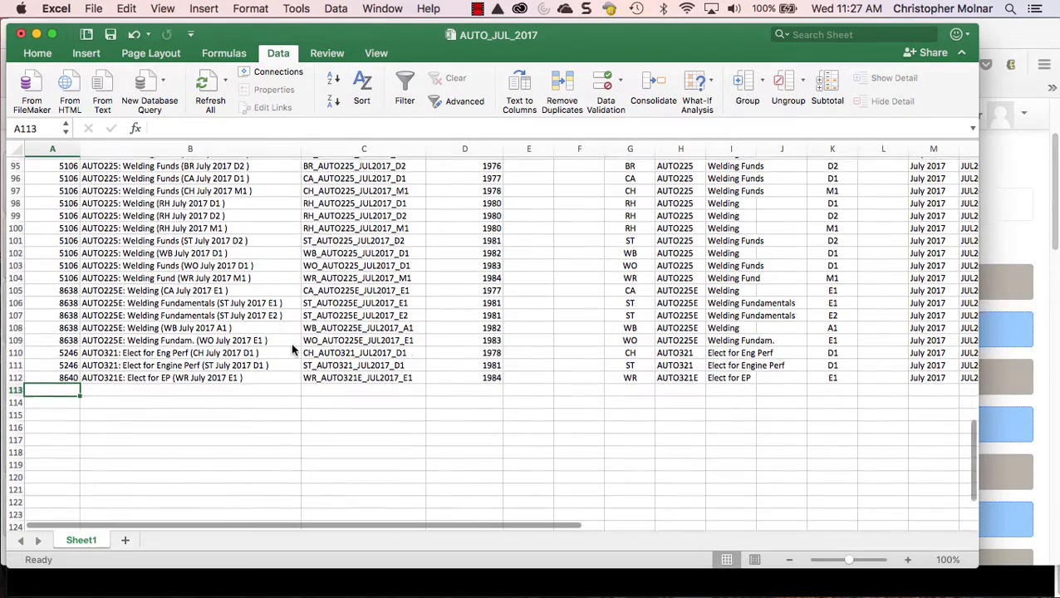
# - Save the AUTO_JUL_2017 workbook
pyautogui.scroll(10, 291, 343)
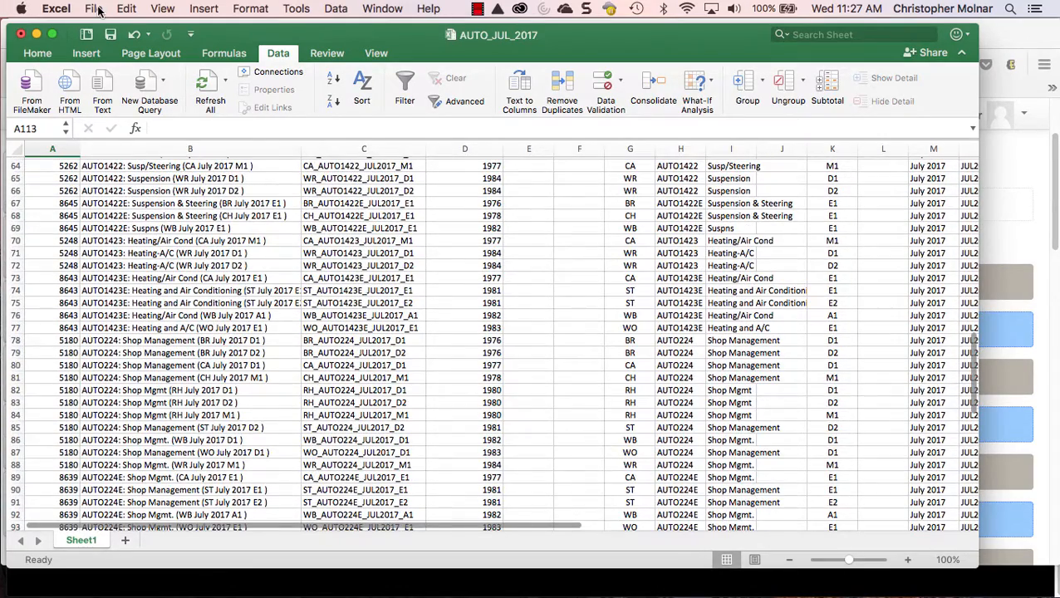
pyautogui.click(98, 10)
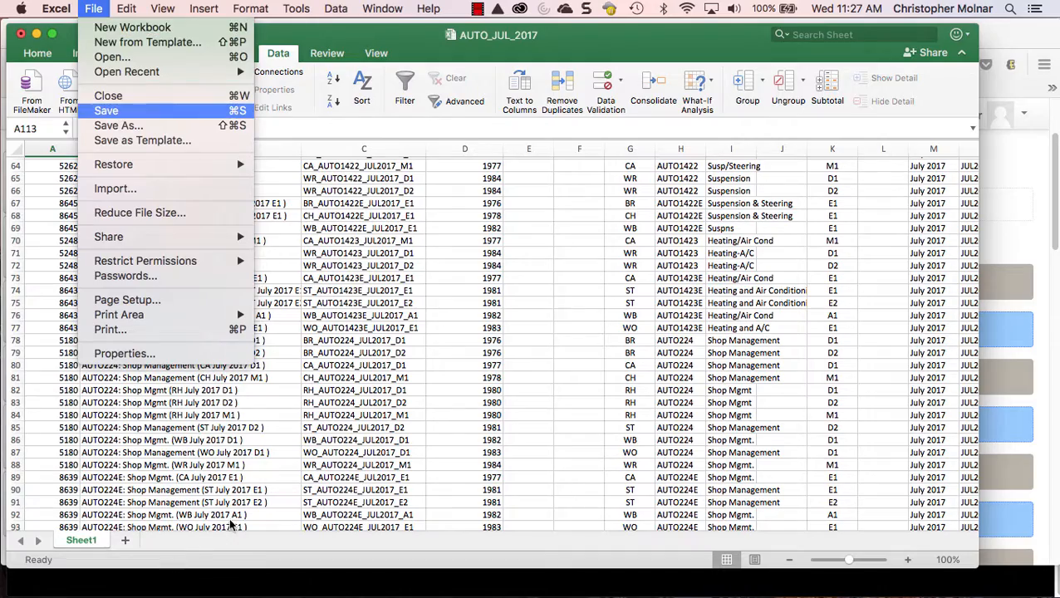
pyautogui.click(266, 498)
# - Copy columns A through D, from the master course column to the category column, of the AUTO_JUL_2017 sheet
pyautogui.scroll(5, 266, 499)
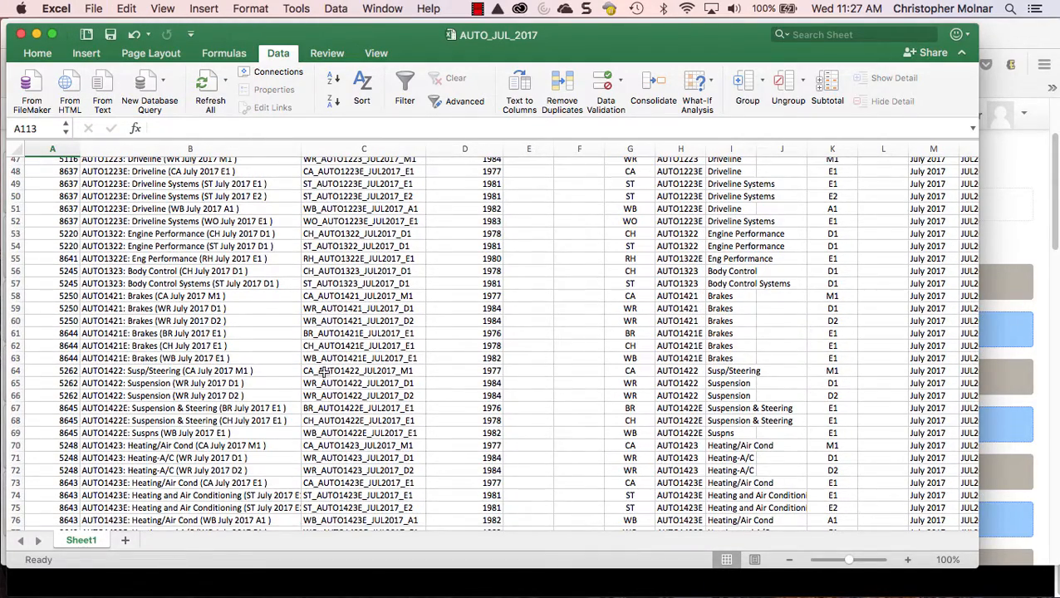
pyautogui.scroll(5, 328, 237)
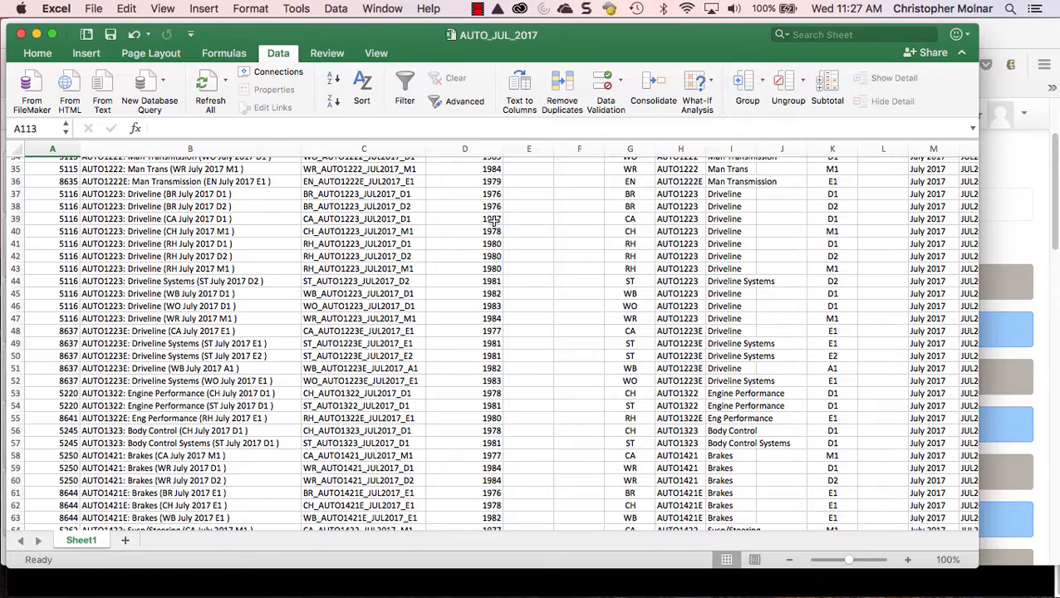
pyautogui.scroll(10, 166, 229)
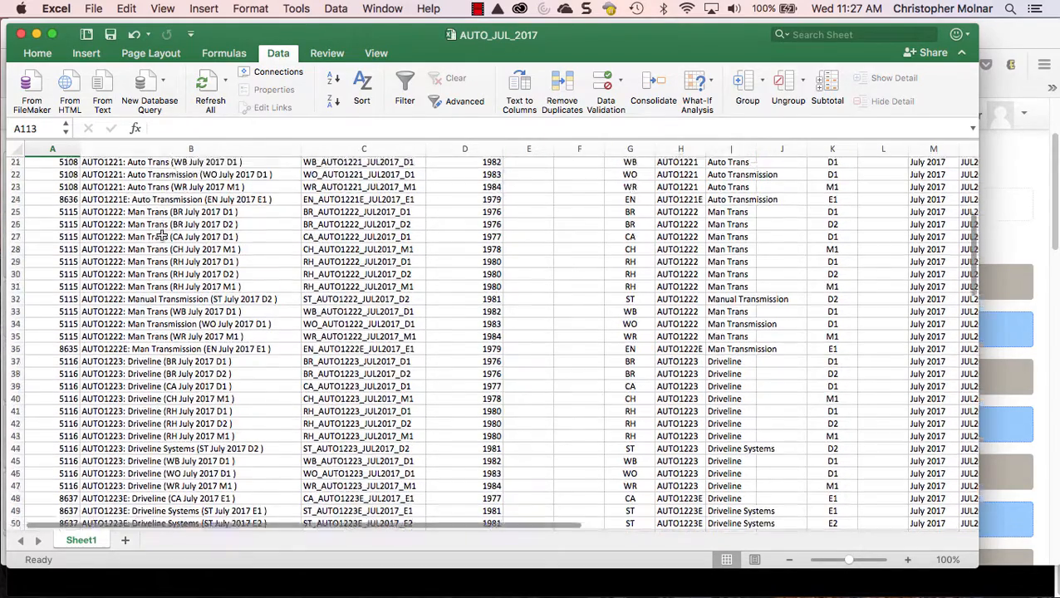
pyautogui.scroll(3, 166, 233)
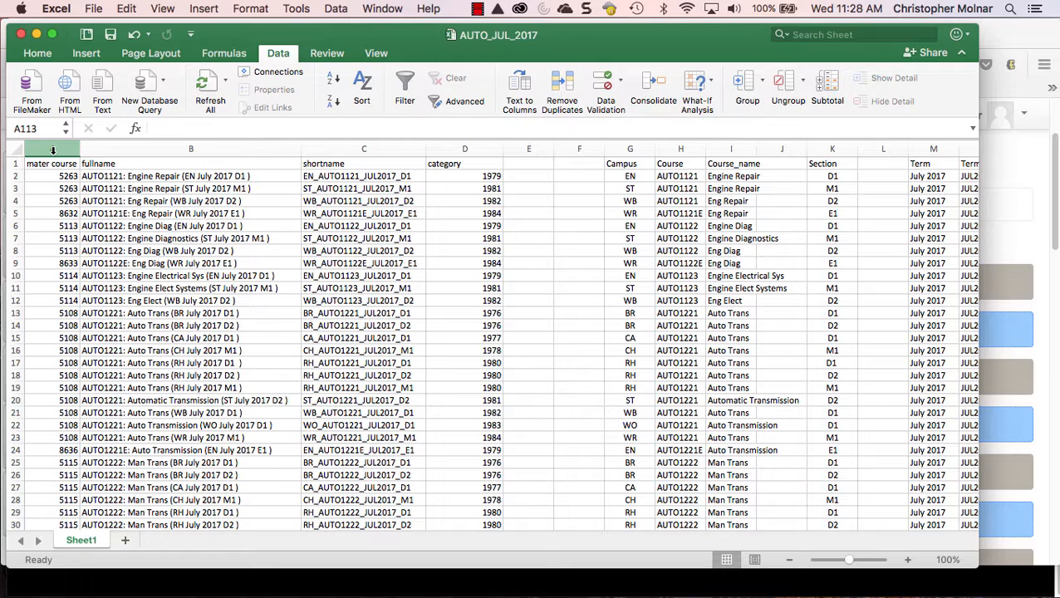
pyautogui.click(52, 150)
pyautogui.keyDown('shift'); pyautogui.click(196, 150); pyautogui.keyUp('shift')
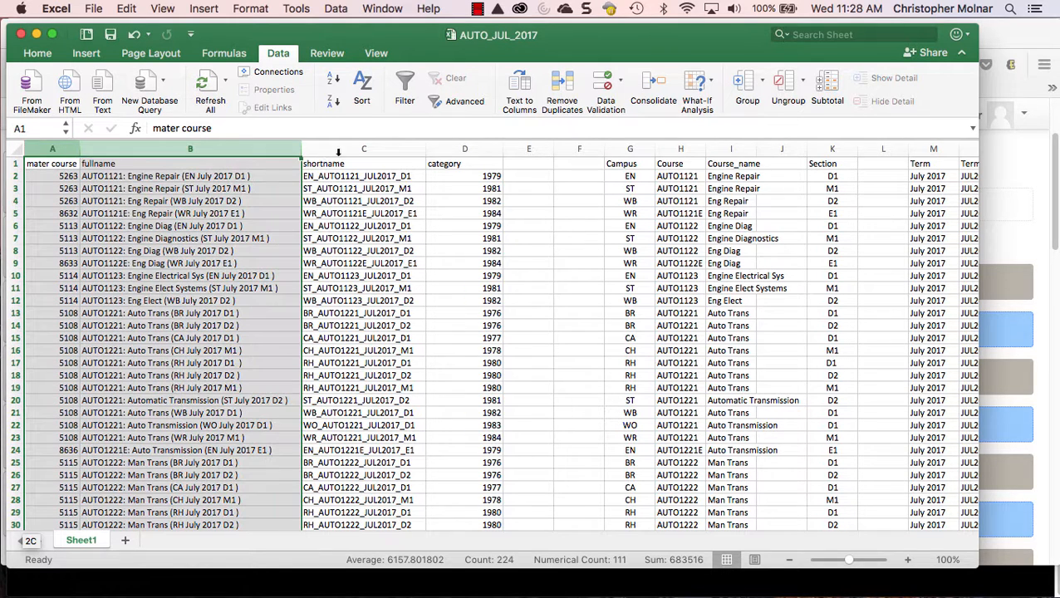
pyautogui.keyDown('shift'); pyautogui.click(419, 149); pyautogui.keyUp('shift')
pyautogui.keyDown('shift'); pyautogui.click(490, 150); pyautogui.keyUp('shift')
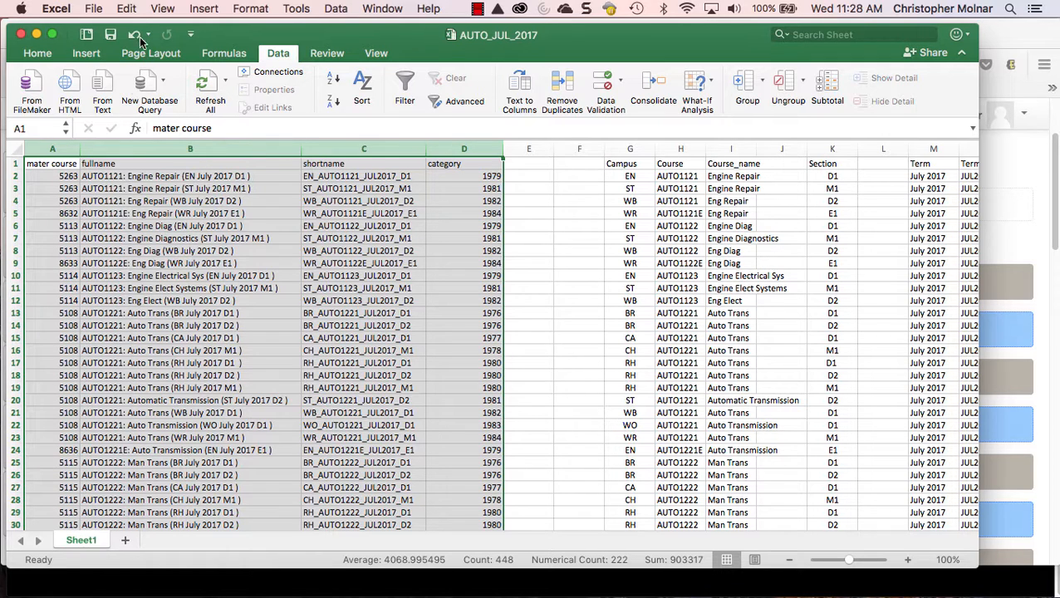
pyautogui.click(126, 9)
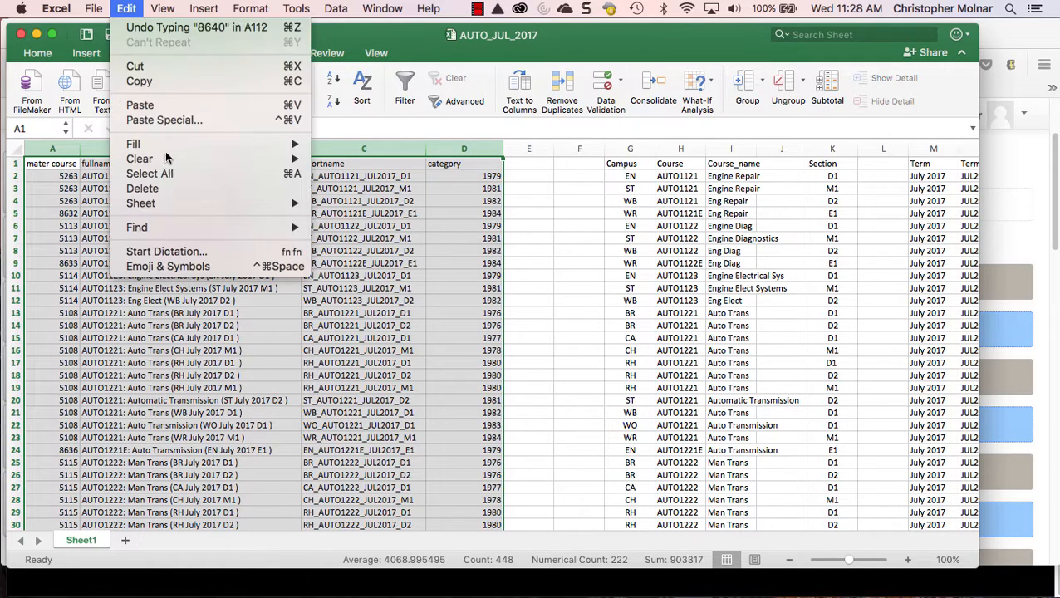
pyautogui.click(147, 81)
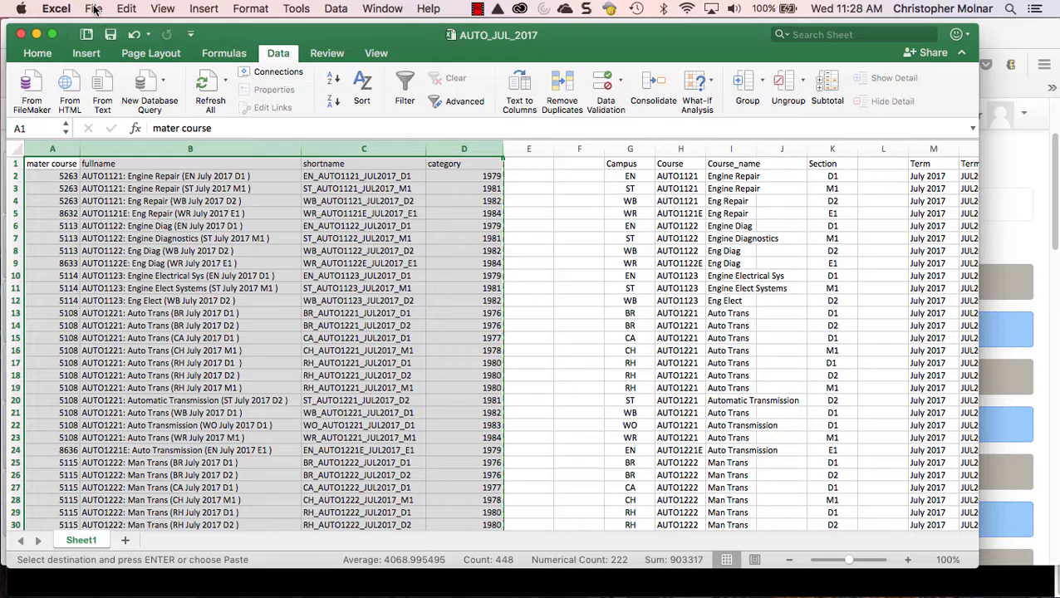
# - Create a new blank workbook and paste the copied columns at A1 as values only
pyautogui.click(94, 8)
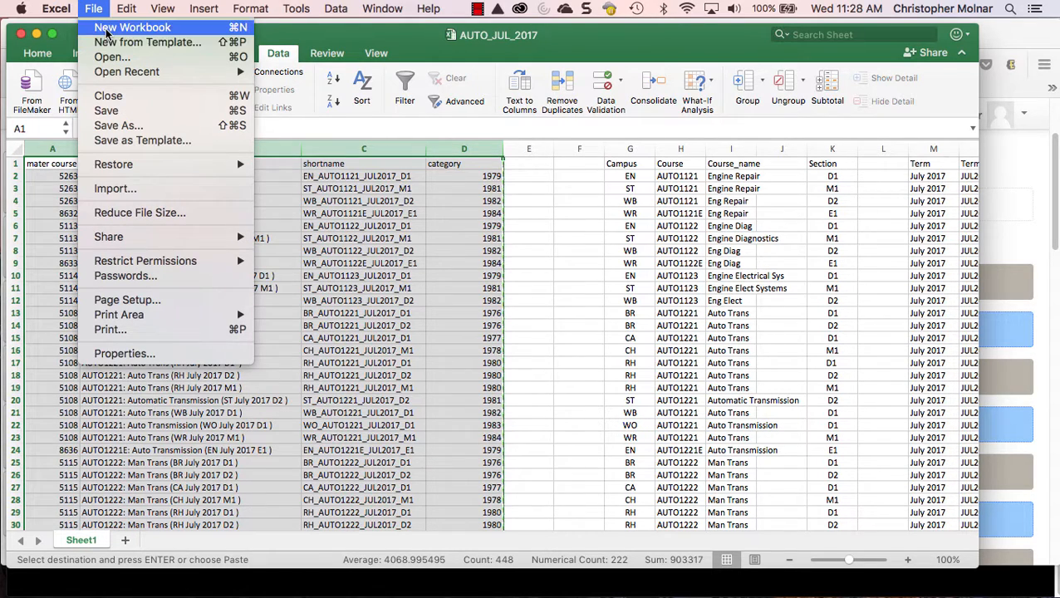
pyautogui.click(105, 29)
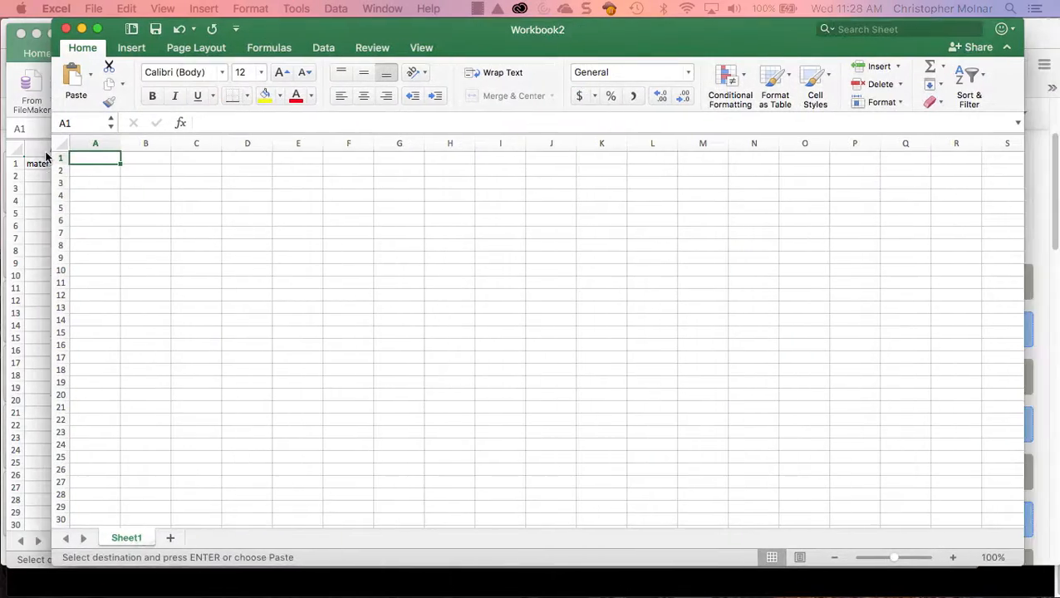
pyautogui.click(126, 8)
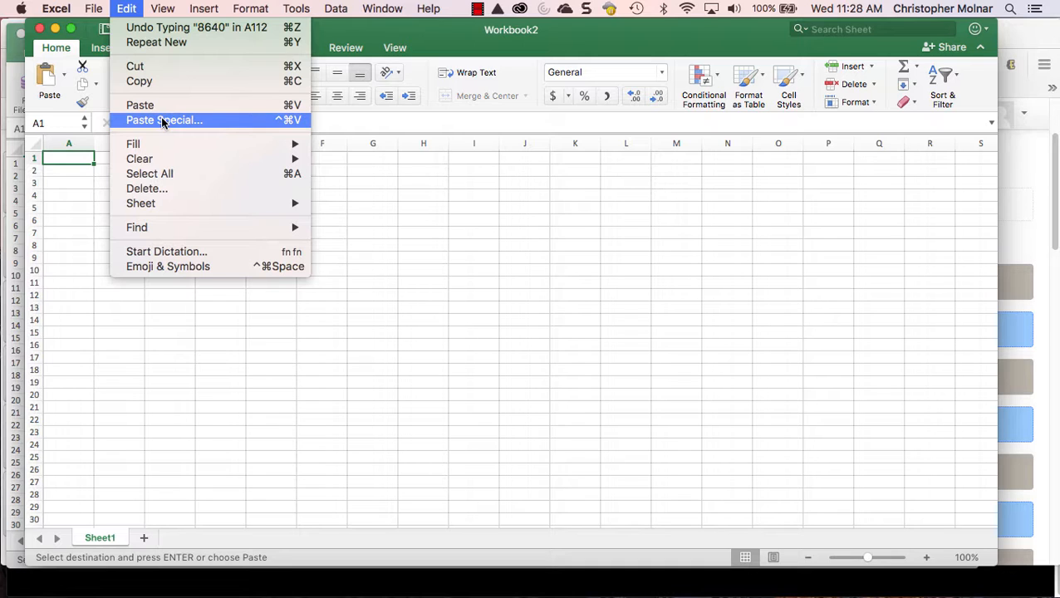
pyautogui.click(163, 120)
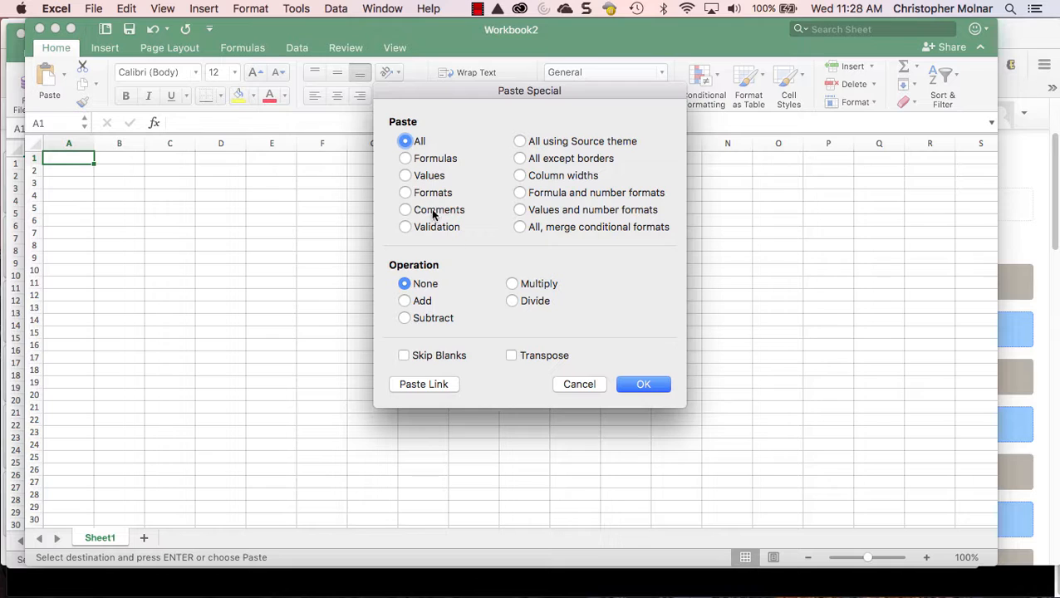
pyautogui.click(420, 177)
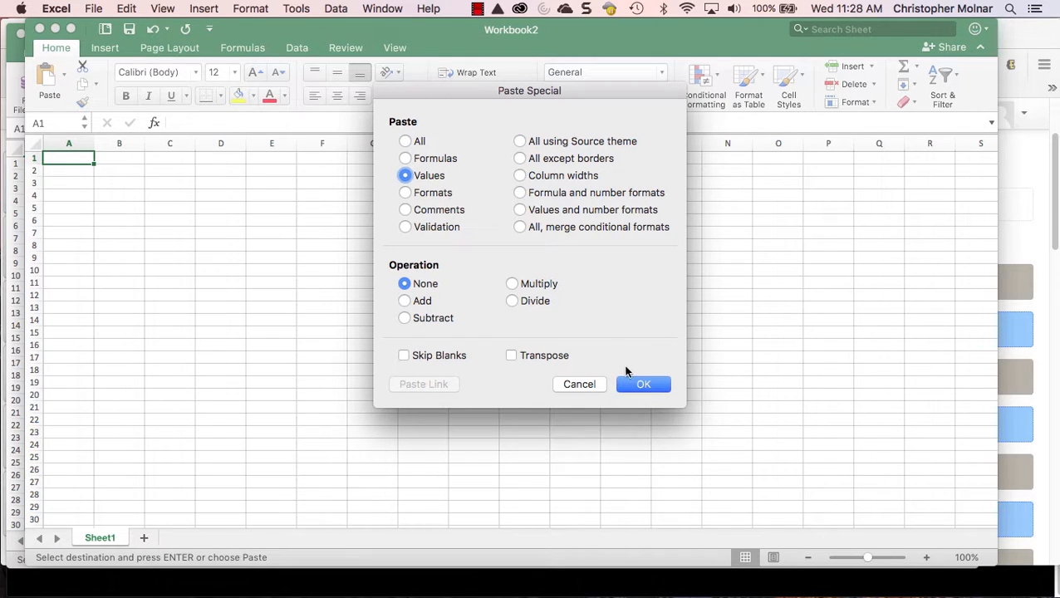
pyautogui.press('Return')
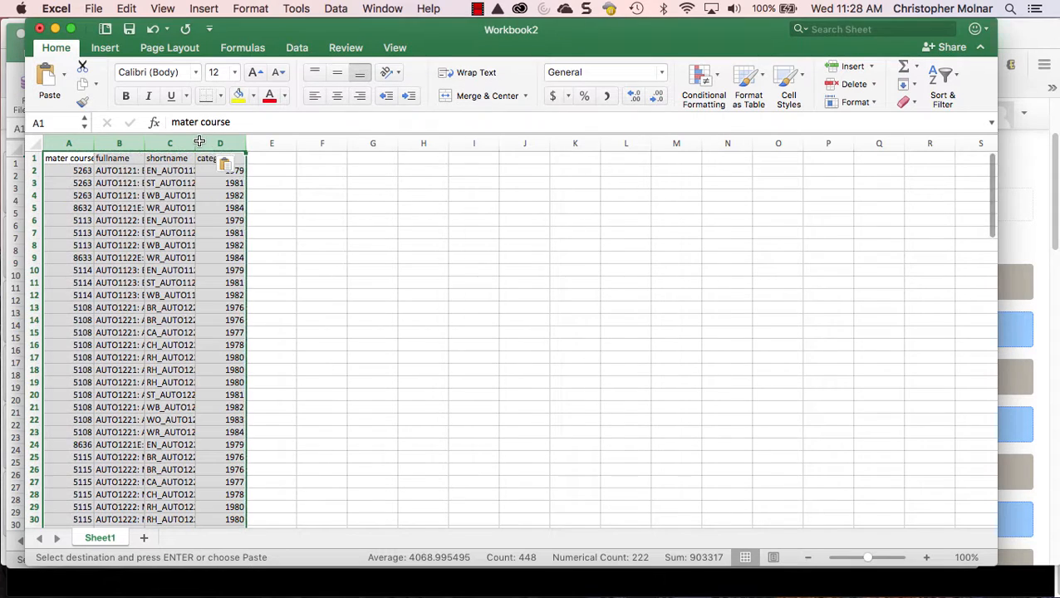
# - Auto-fit the widths of columns A through D in the new workbook and check the full names in column B
pyautogui.doubleClick(94, 144)
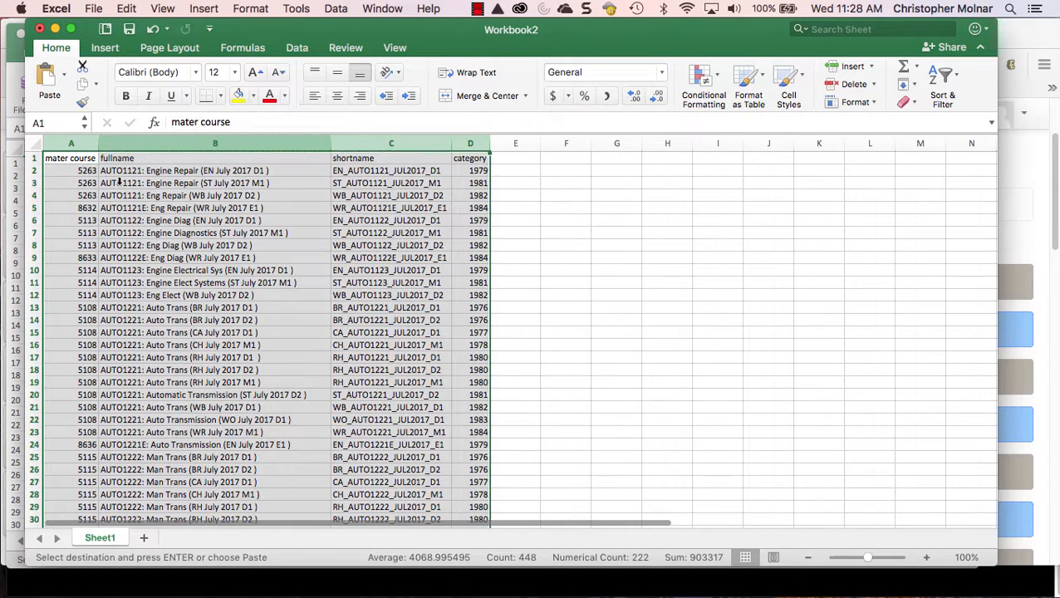
pyautogui.click(214, 183)
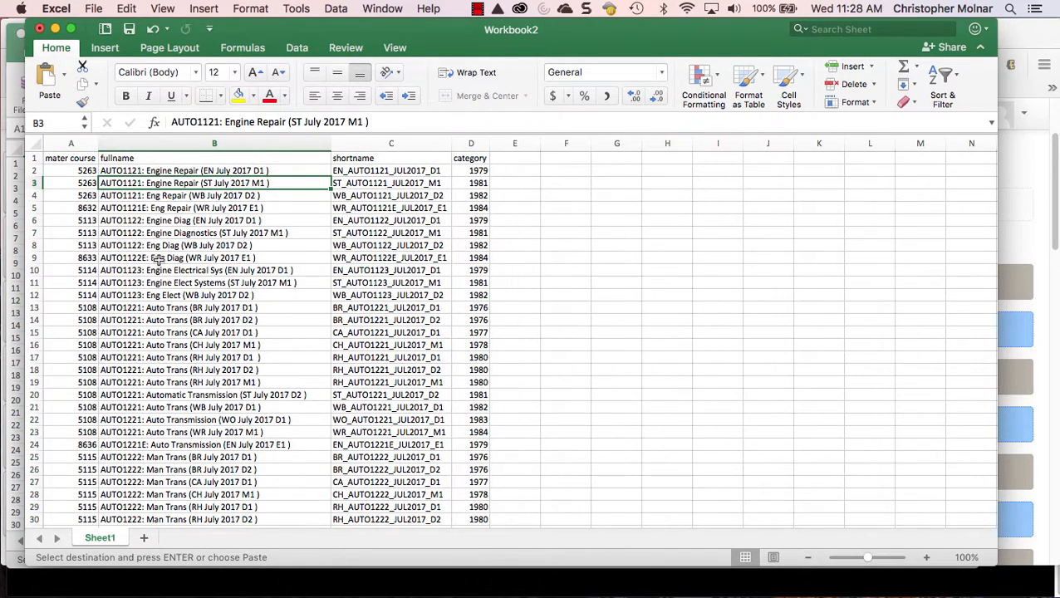
pyautogui.click(185, 257)
pyautogui.click(193, 208)
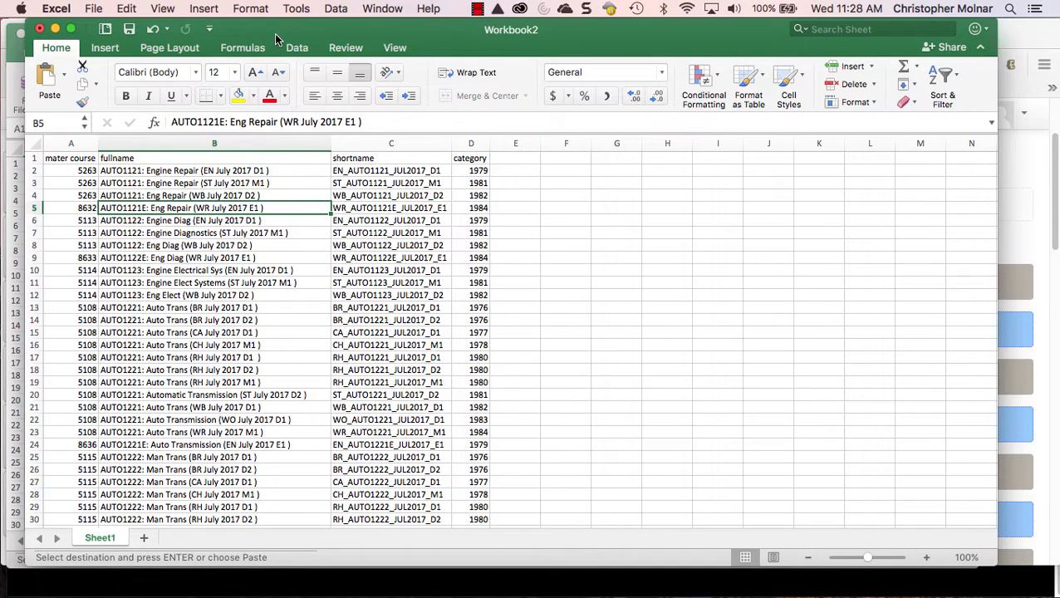
# - Save the new workbook as AUTO_JUL_2017 in the PCI_JUL2017 folder in Windows Comma Separated (.csv) format
pyautogui.click(93, 9)
pyautogui.click(121, 115)
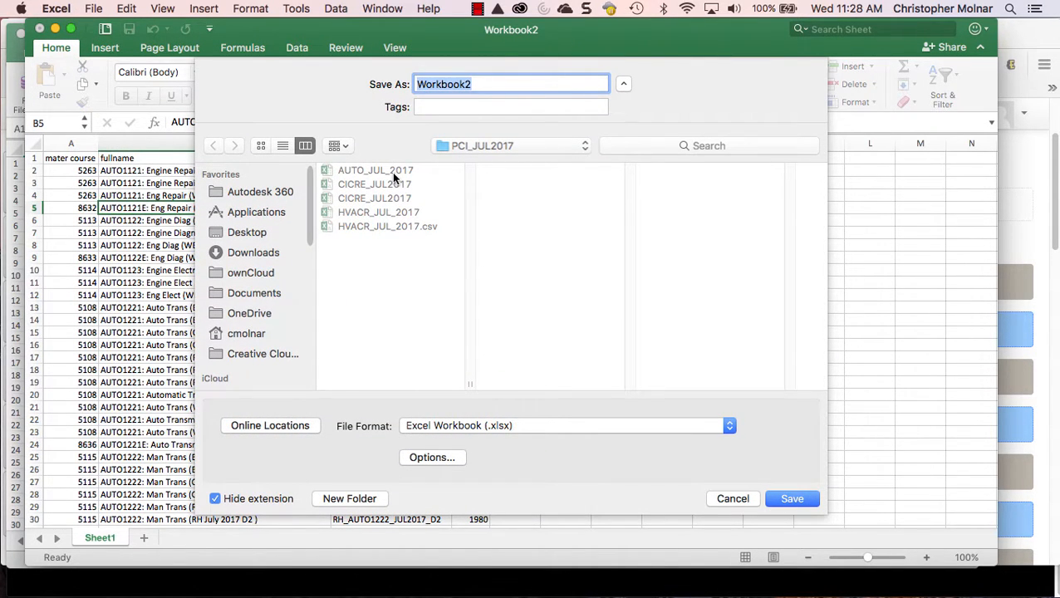
pyautogui.click(392, 171)
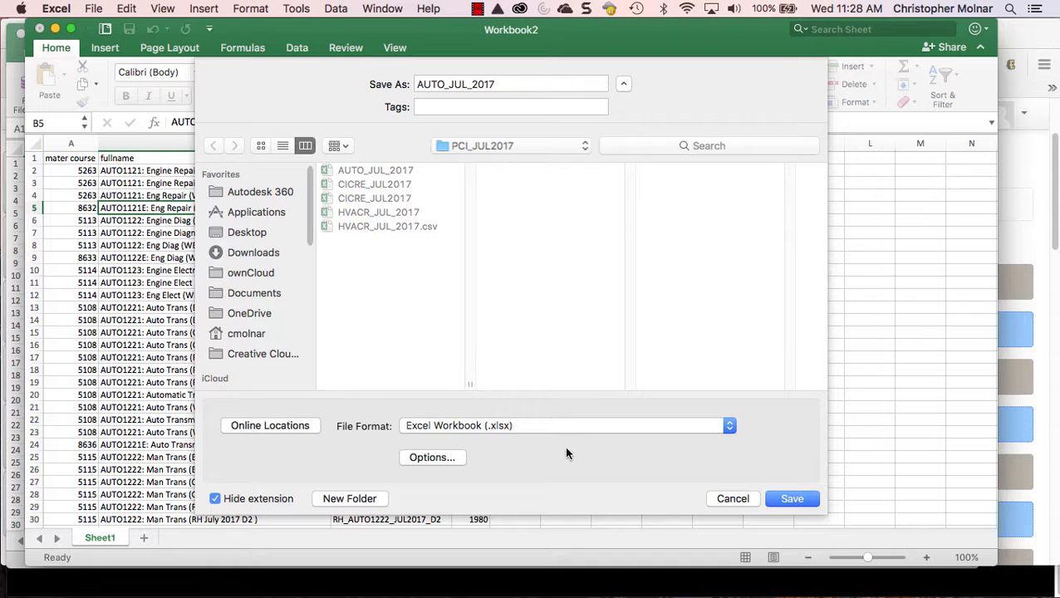
pyautogui.click(561, 427)
pyautogui.scroll(-5, 556, 470)
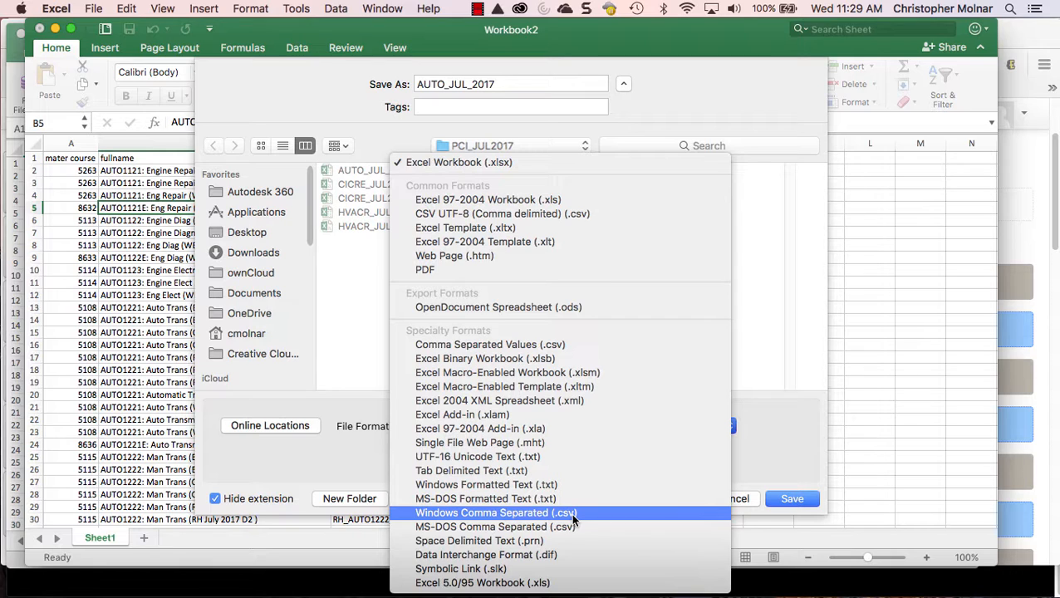
pyautogui.click(572, 516)
pyautogui.click(791, 497)
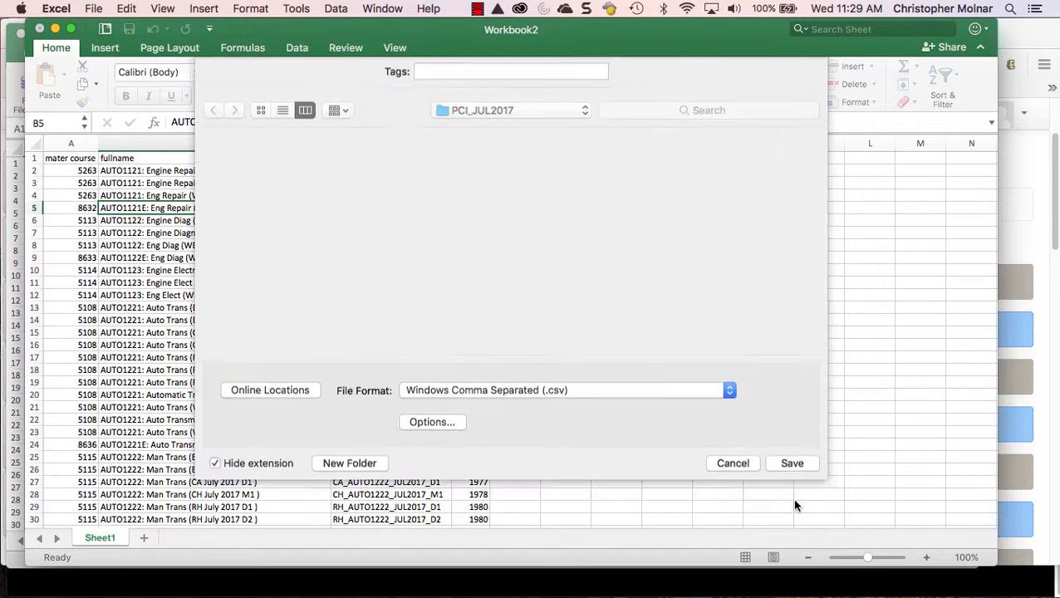